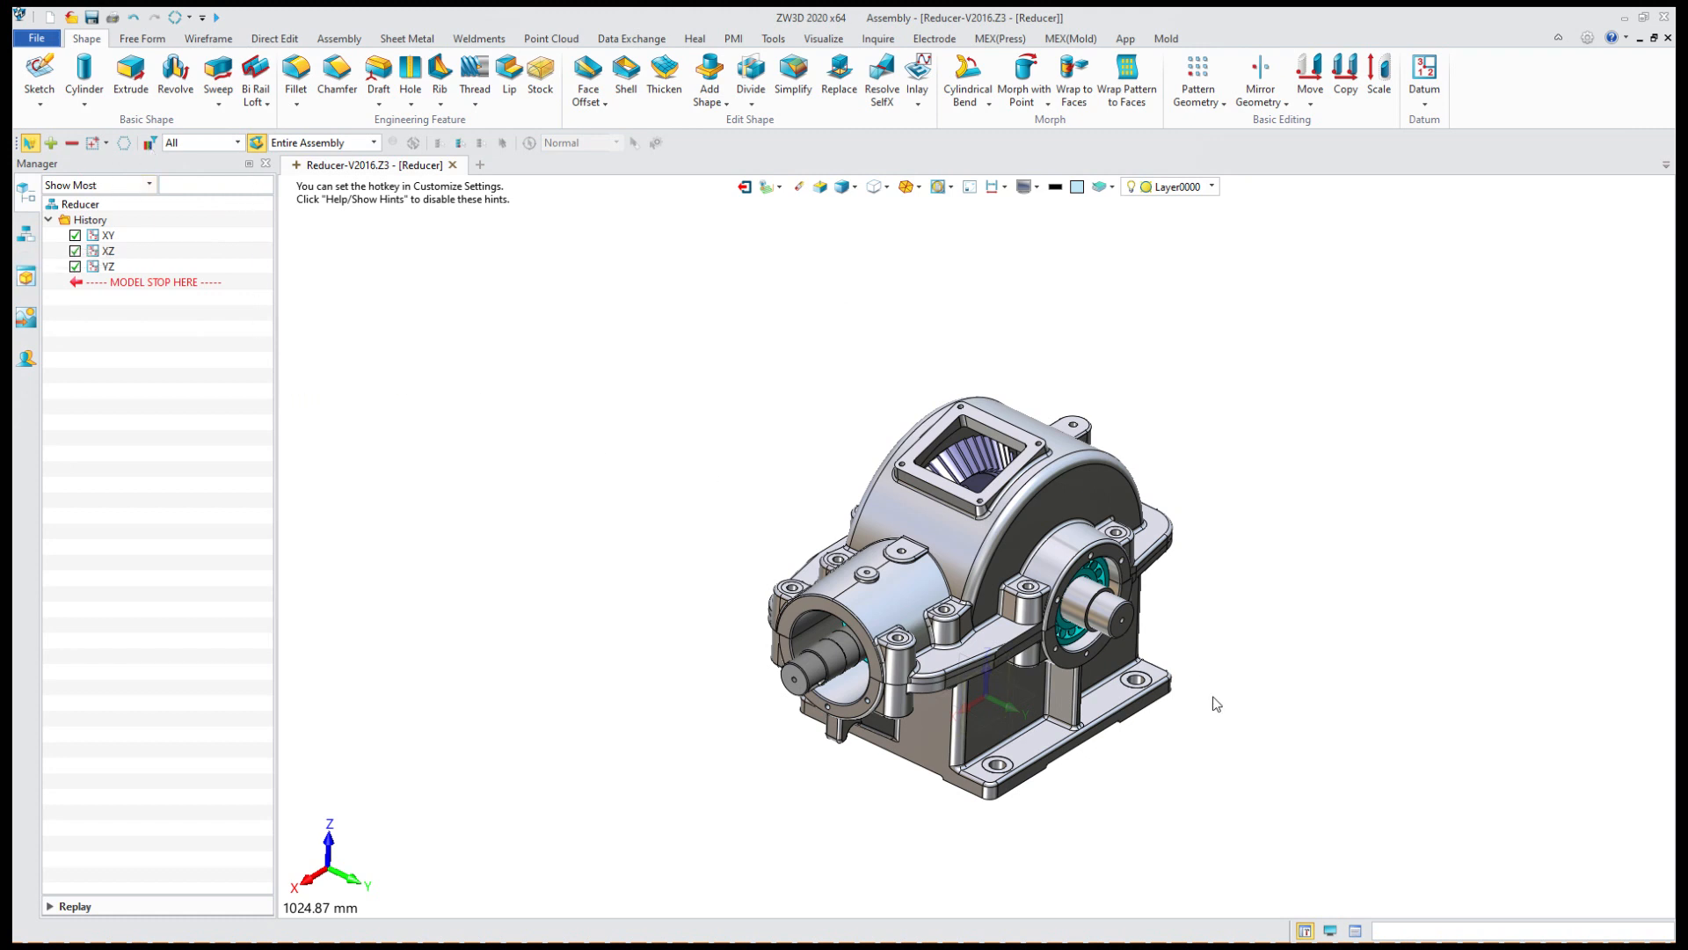
Hide and restore the Manager pane, then display the Reducer assembly's component tree and expand it.
click(1305, 930)
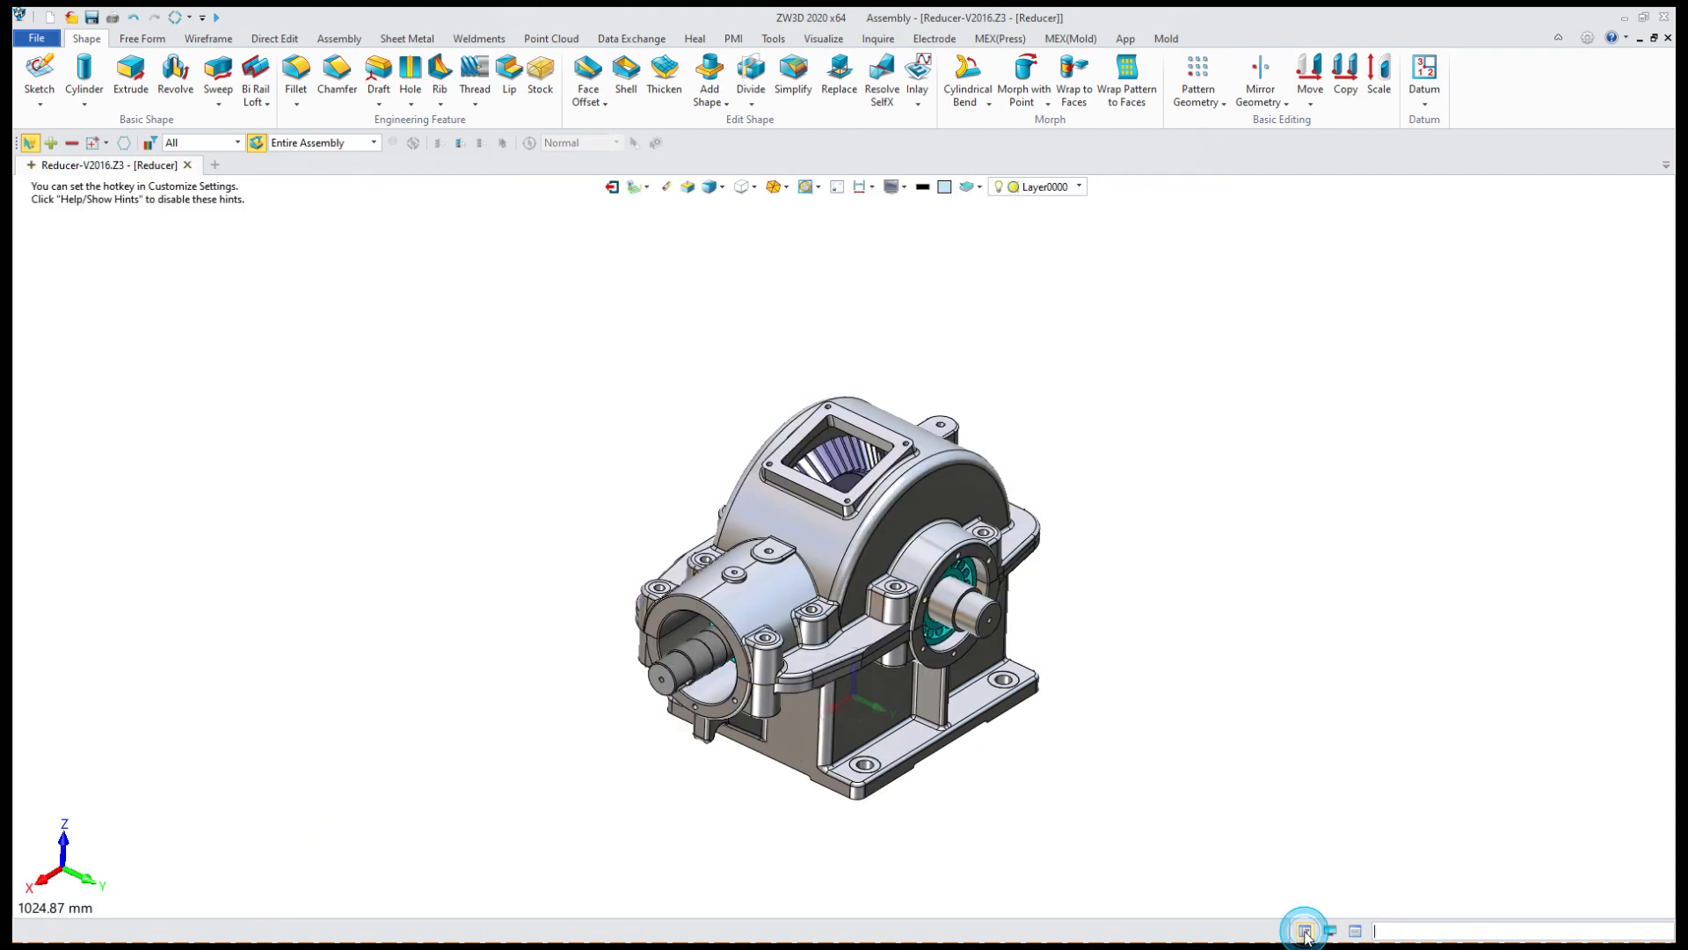
click(1305, 930)
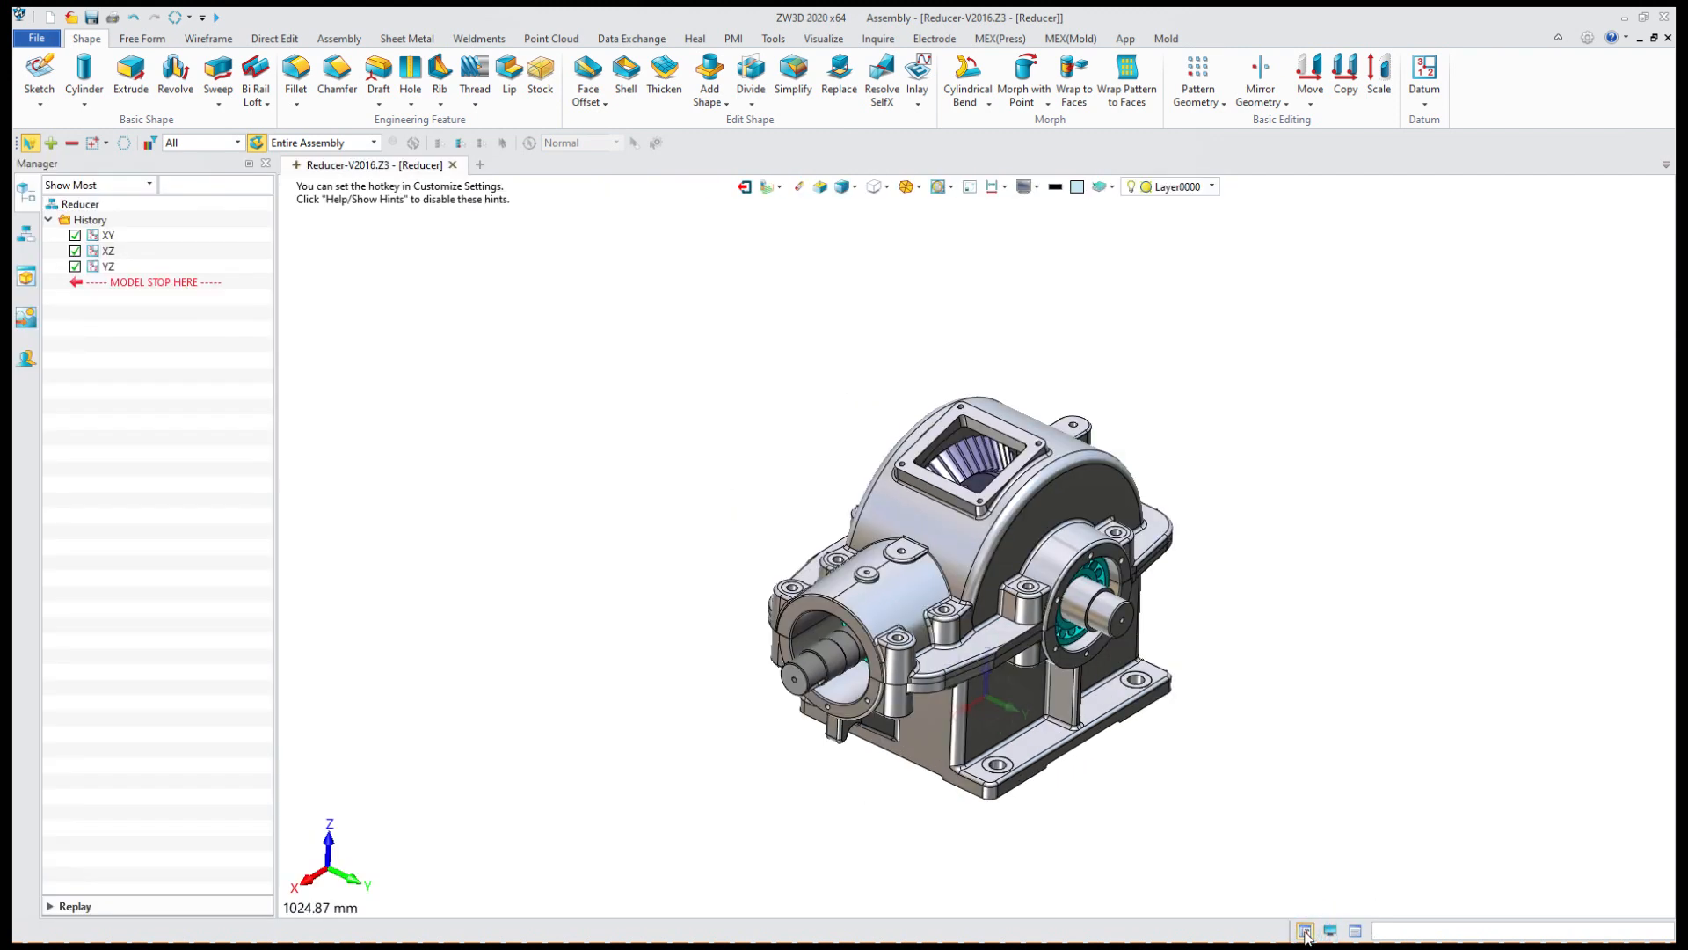
click(19, 240)
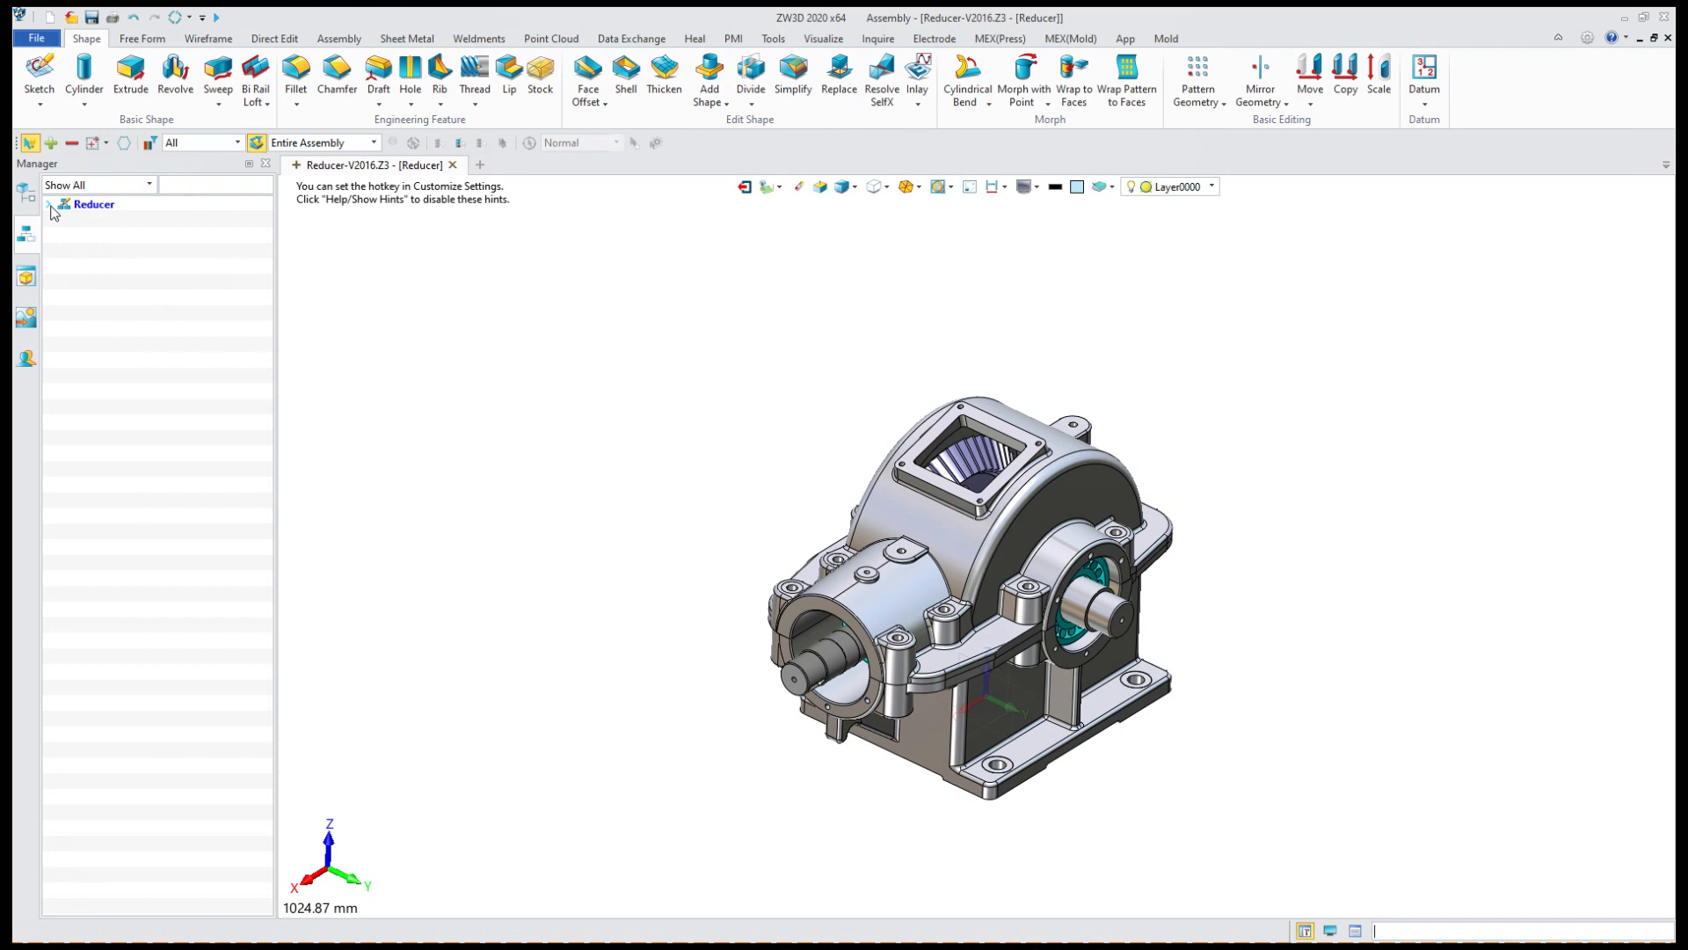
click(49, 205)
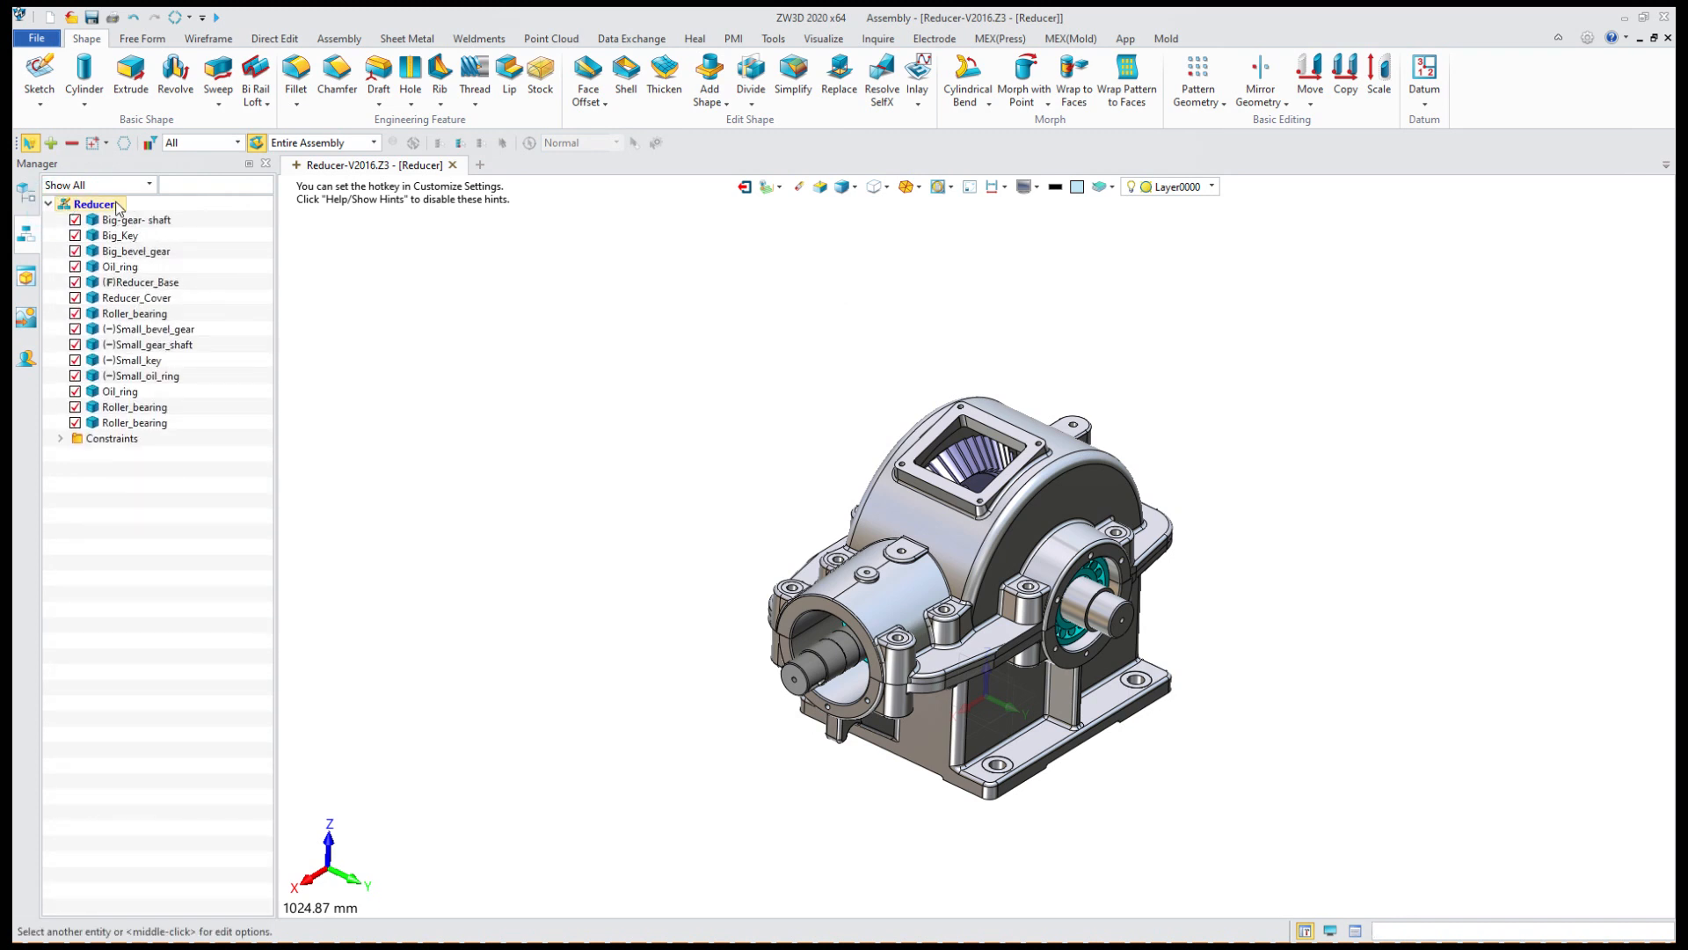
Identify the Reducer_Cover component in the assembly tree and review the assembly's list of constraints.
click(901, 511)
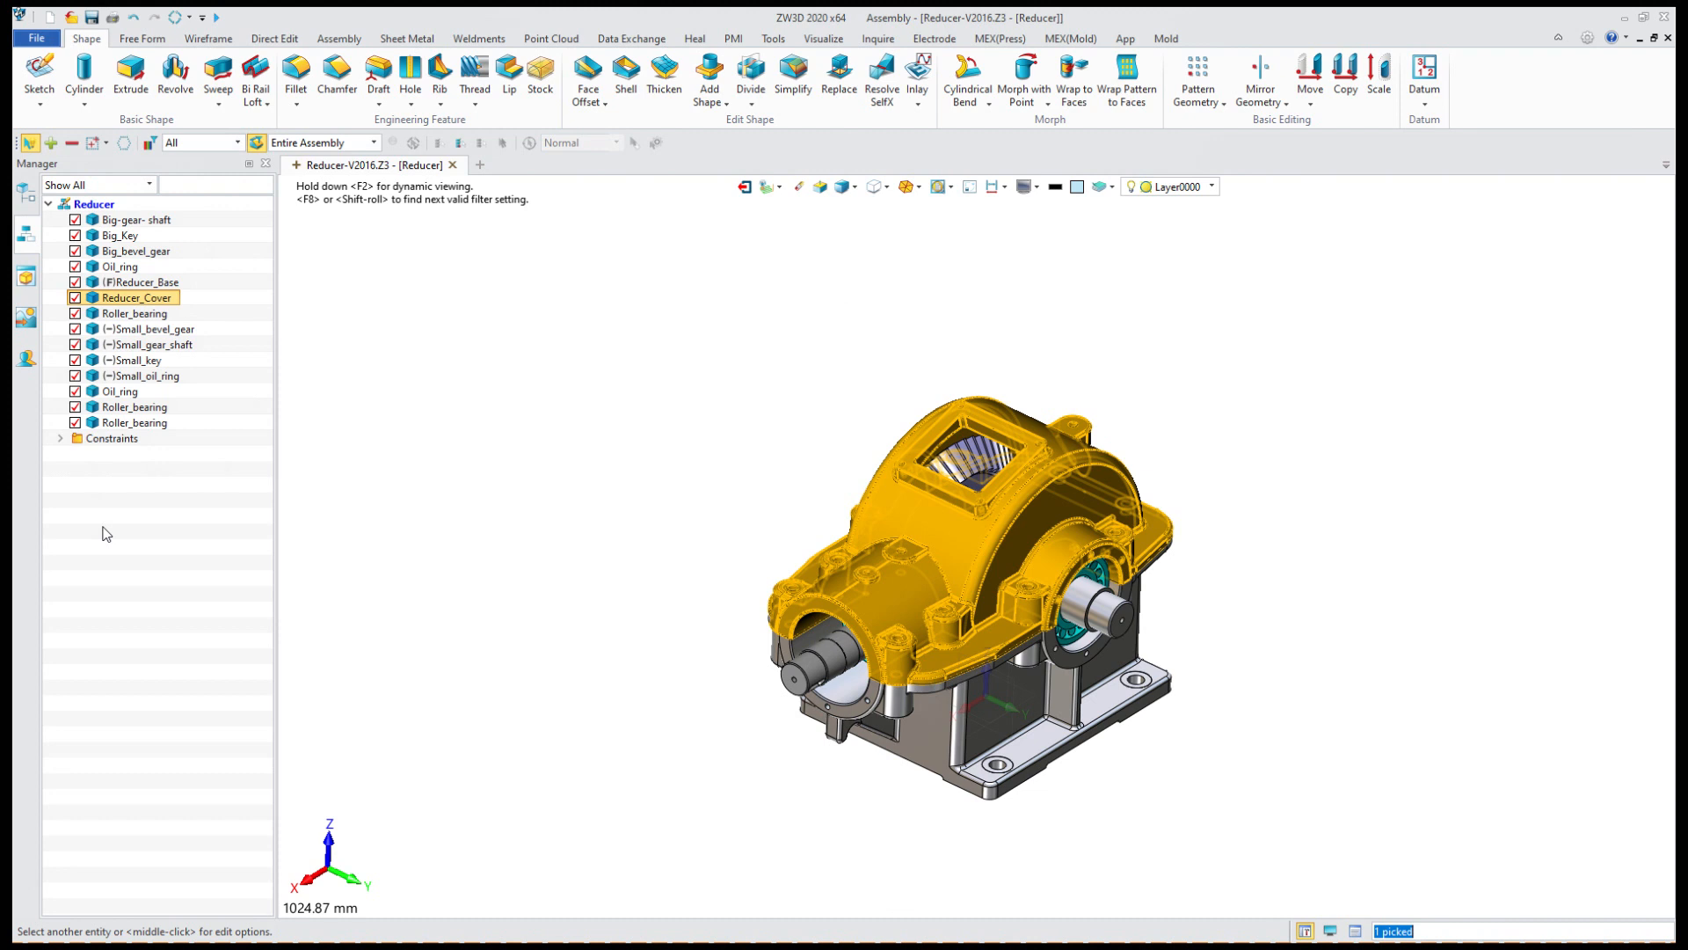
click(502, 466)
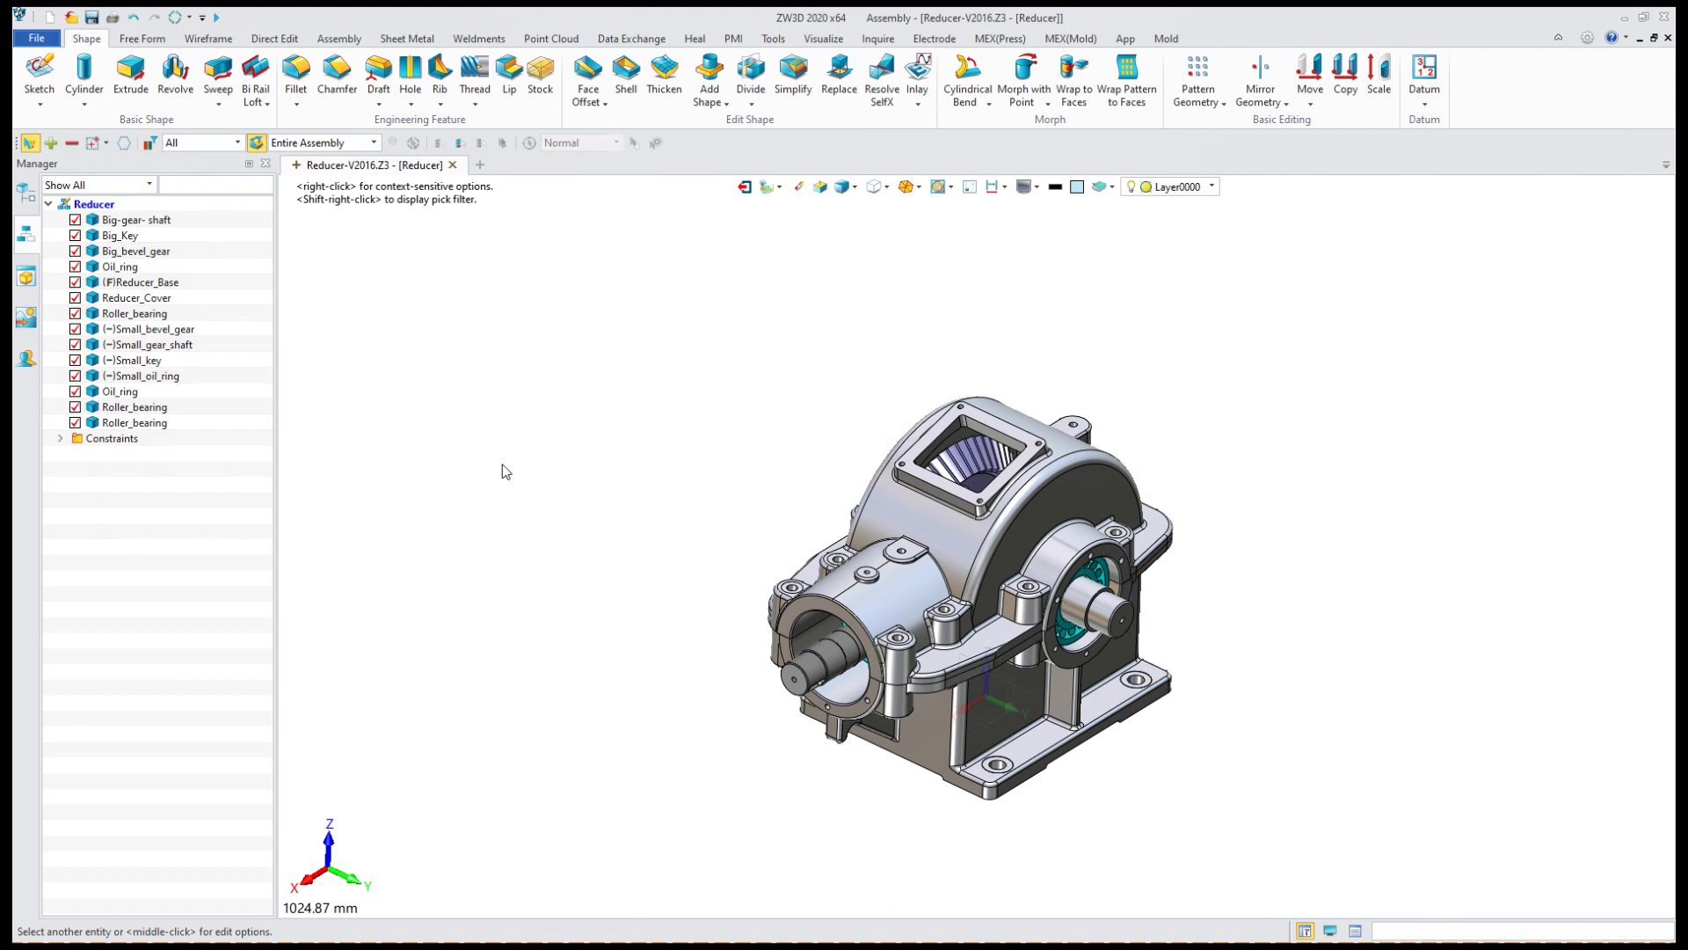
click(61, 439)
scroll(176, 576, down, 2)
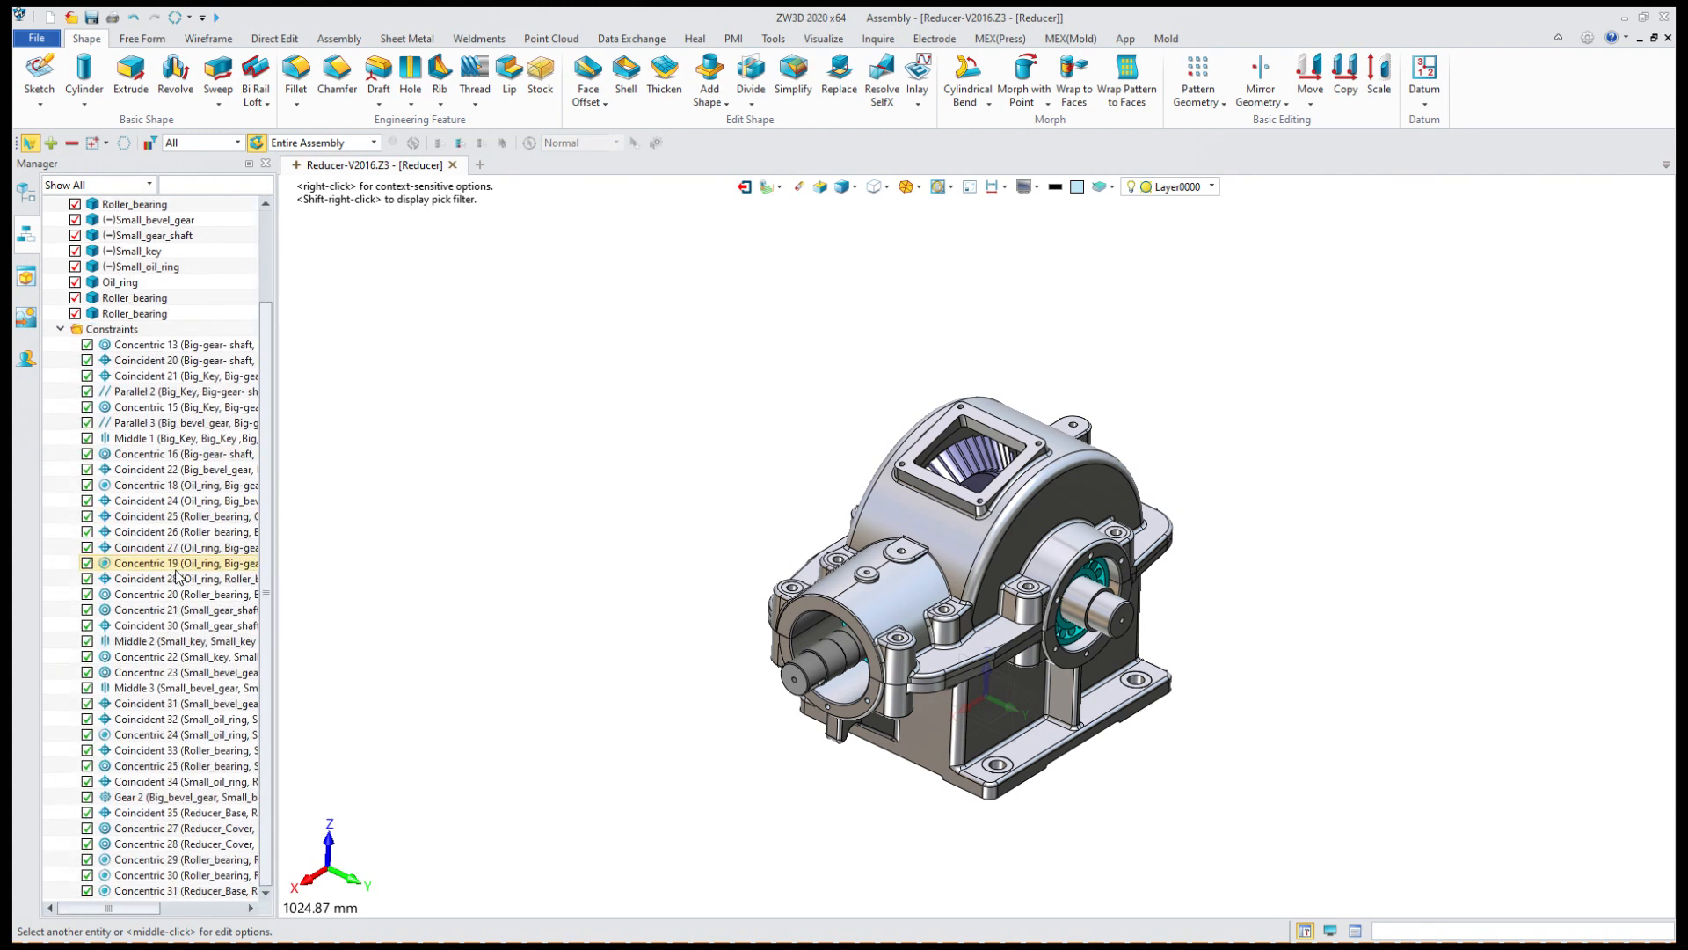
scroll(175, 576, up, 2)
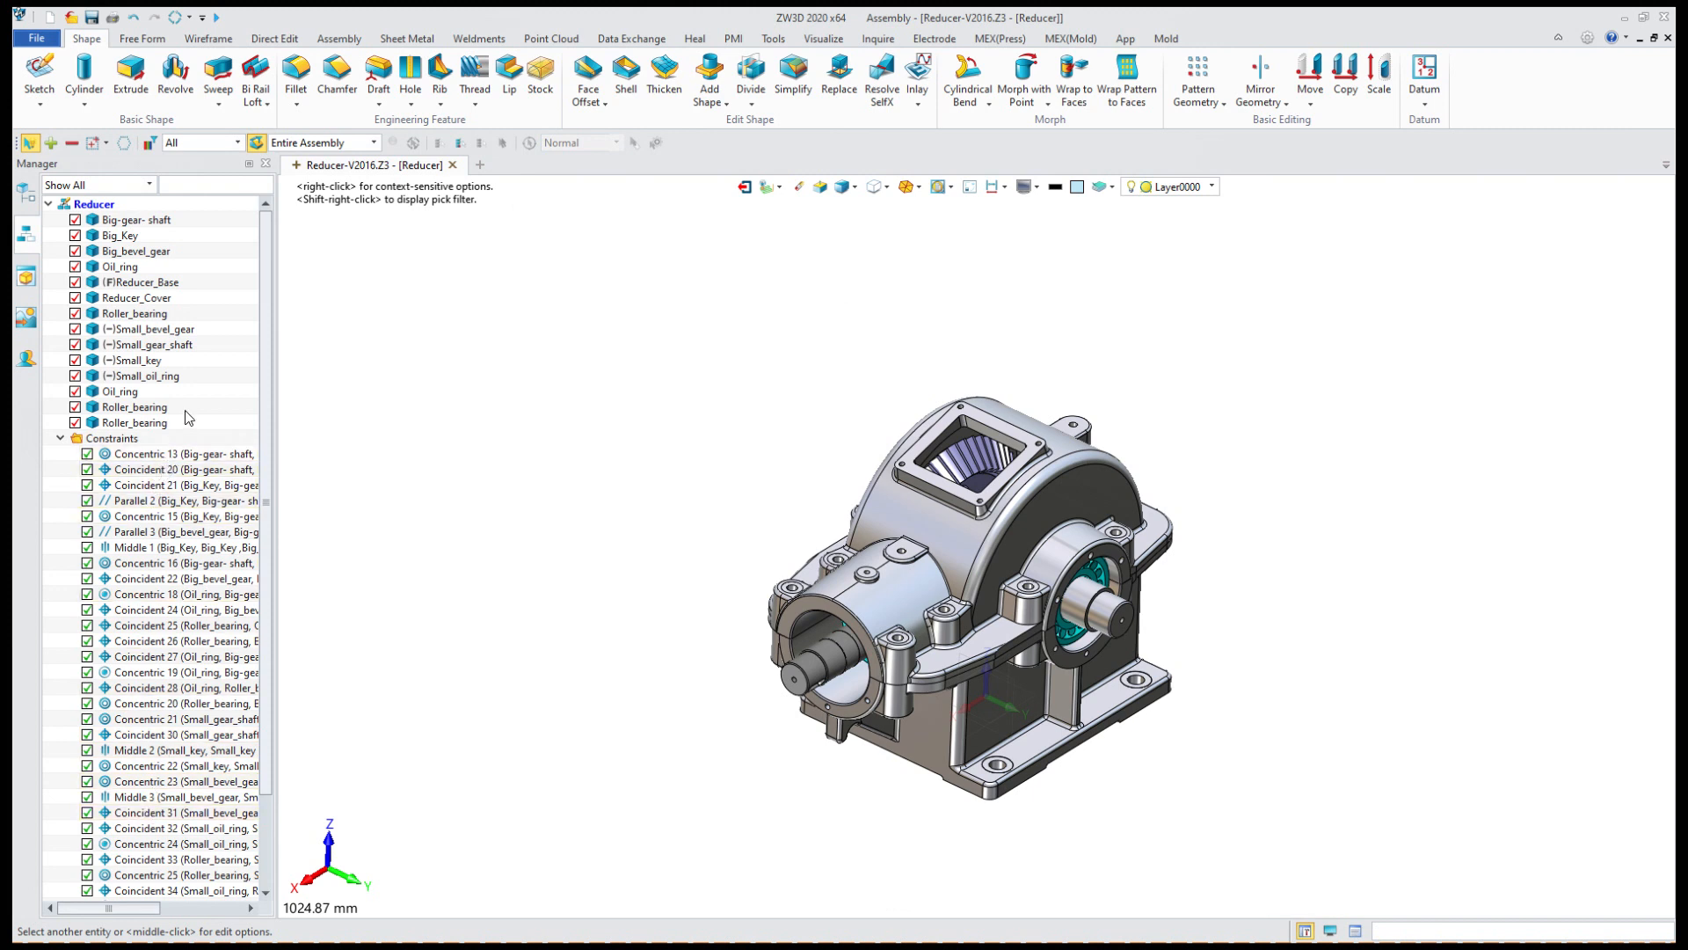
click(61, 438)
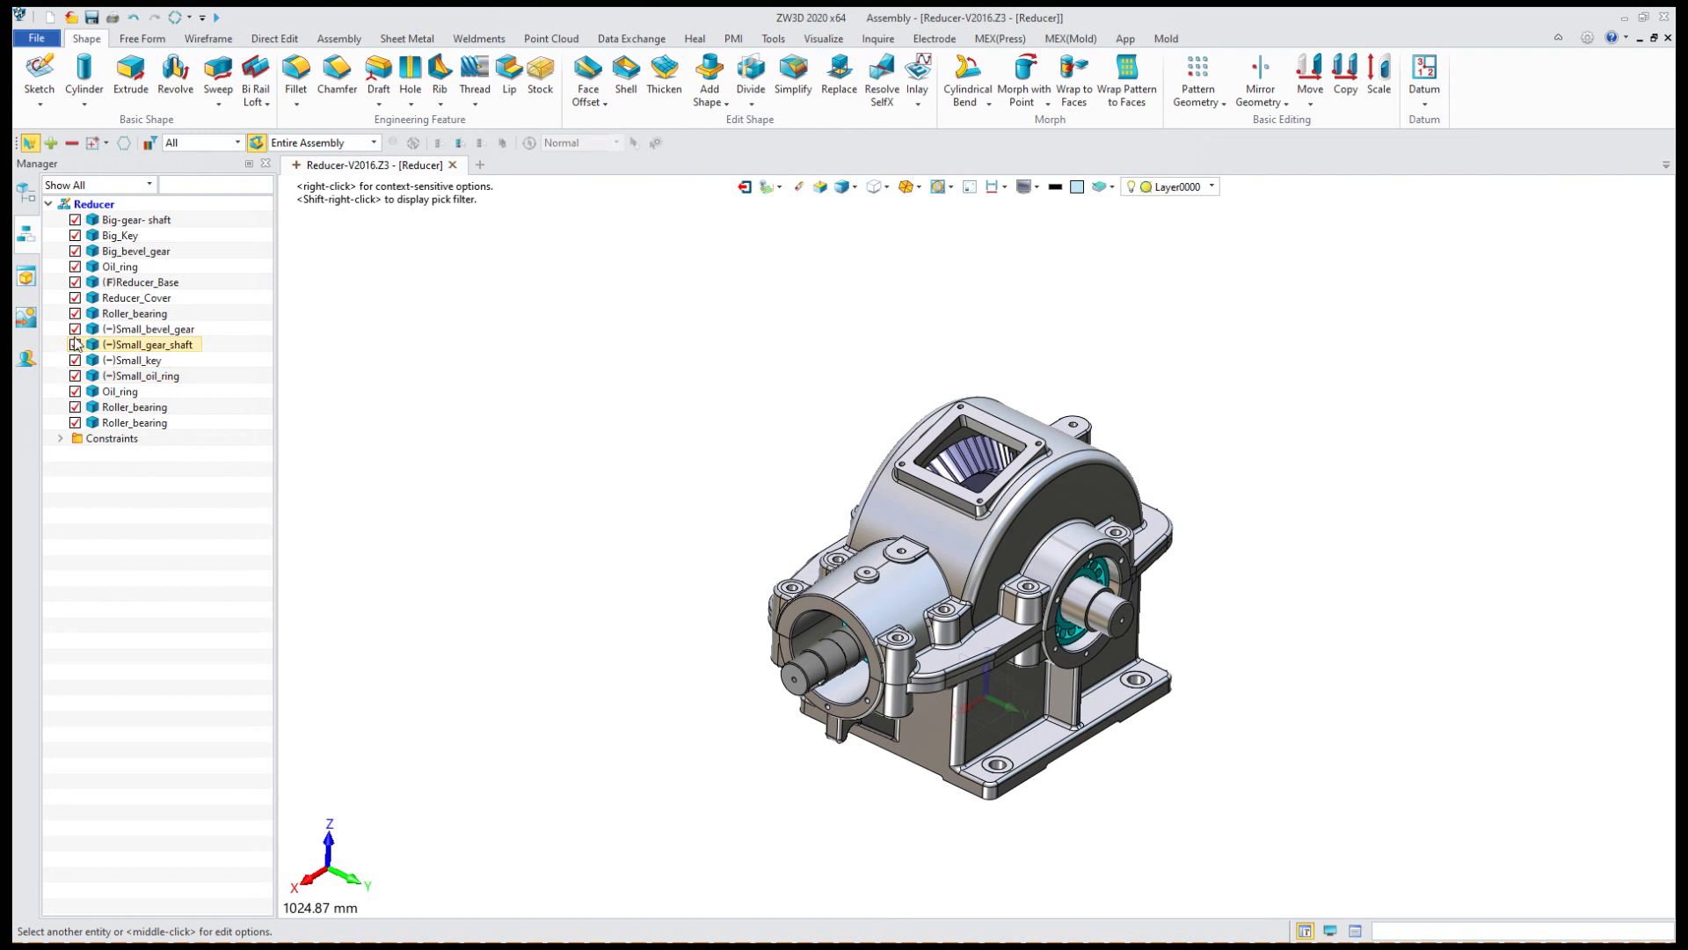
Float the fixed Reducer_Base component and move the whole reducer away from the assembly's origin datum planes.
click(134, 283)
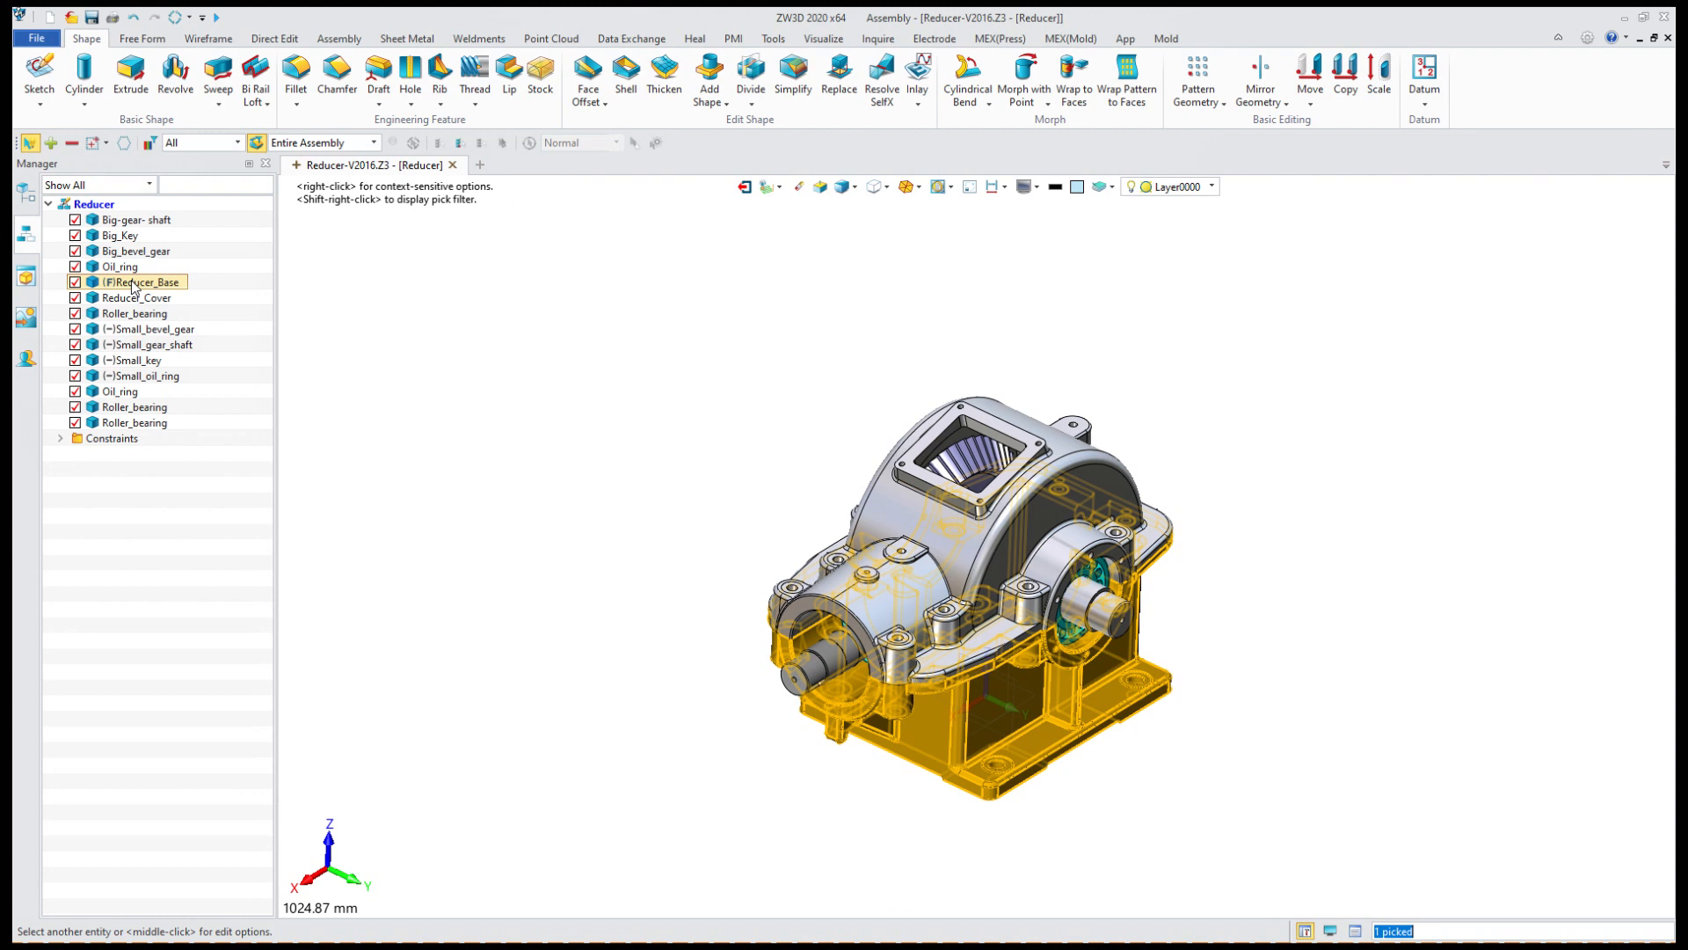
right_click(135, 286)
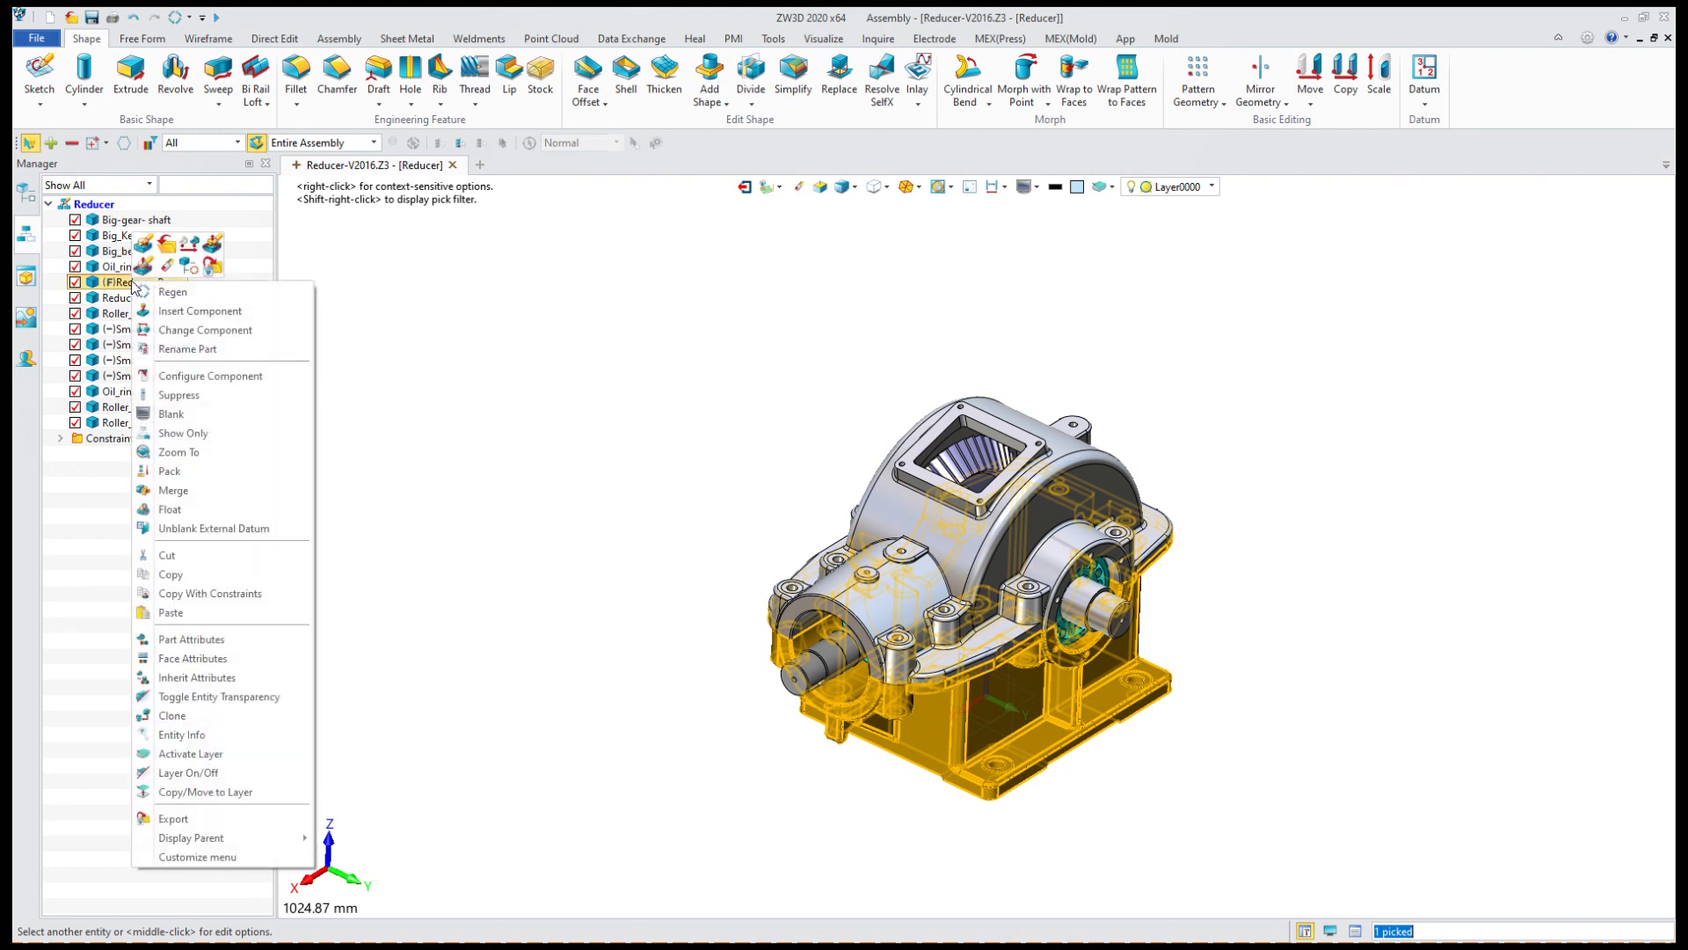
click(182, 511)
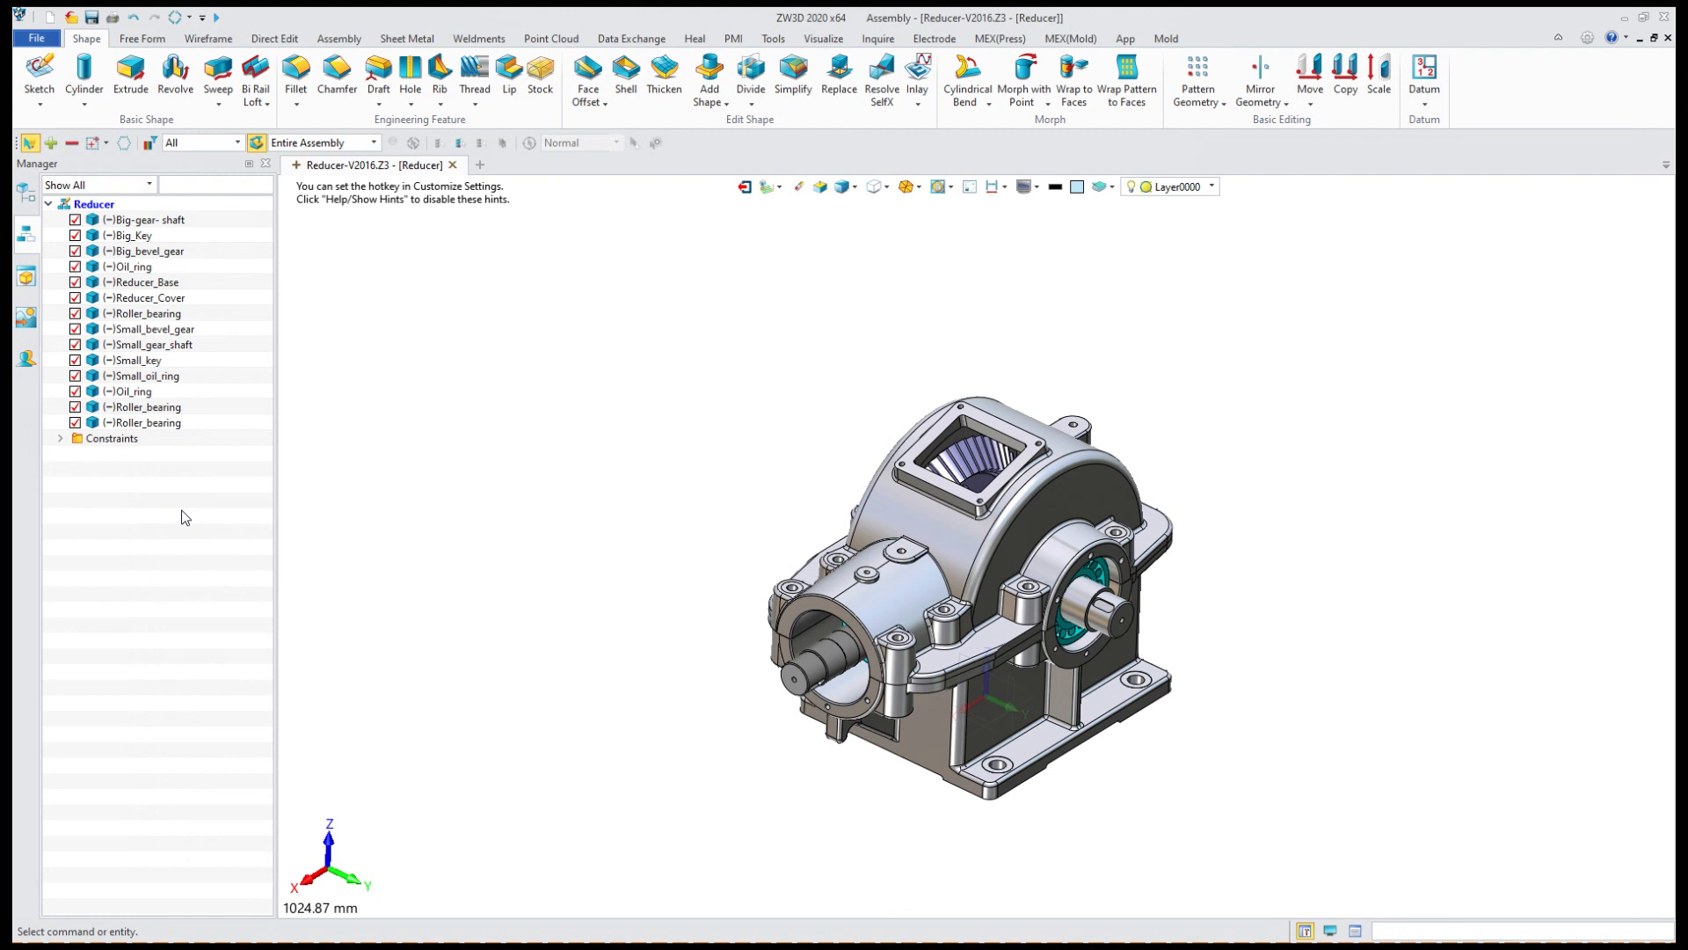
drag(1025, 554, 793, 334)
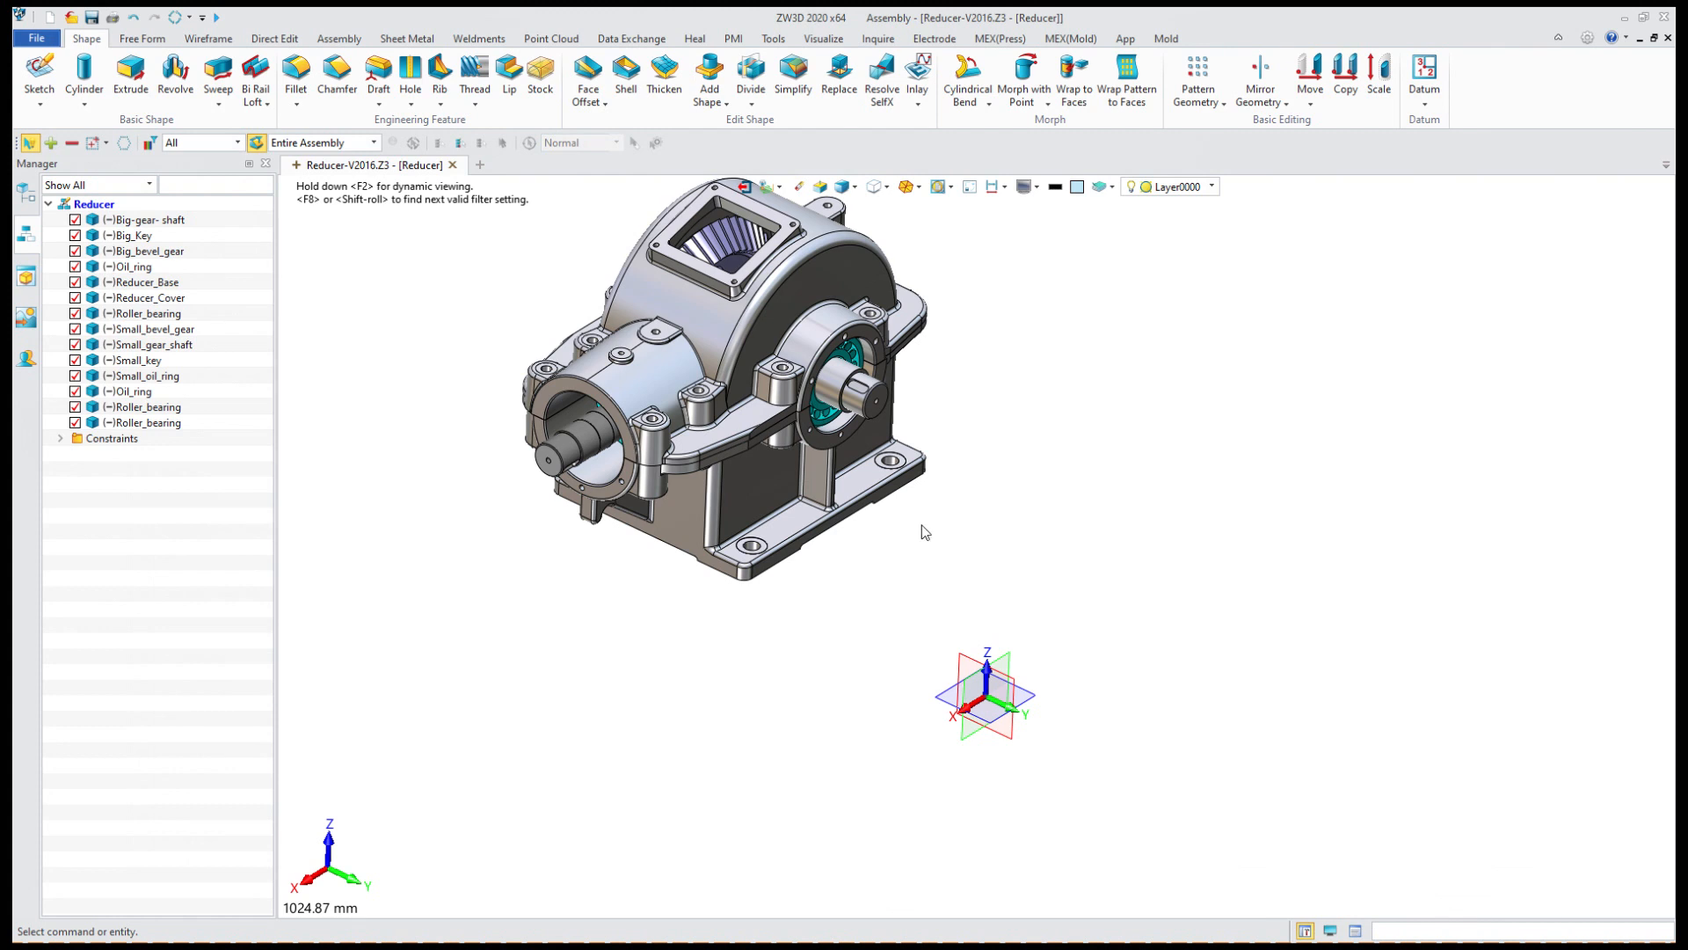
mouse_move(772, 478)
mouse_down()
mouse_move(795, 501)
mouse_move(779, 488)
mouse_up()
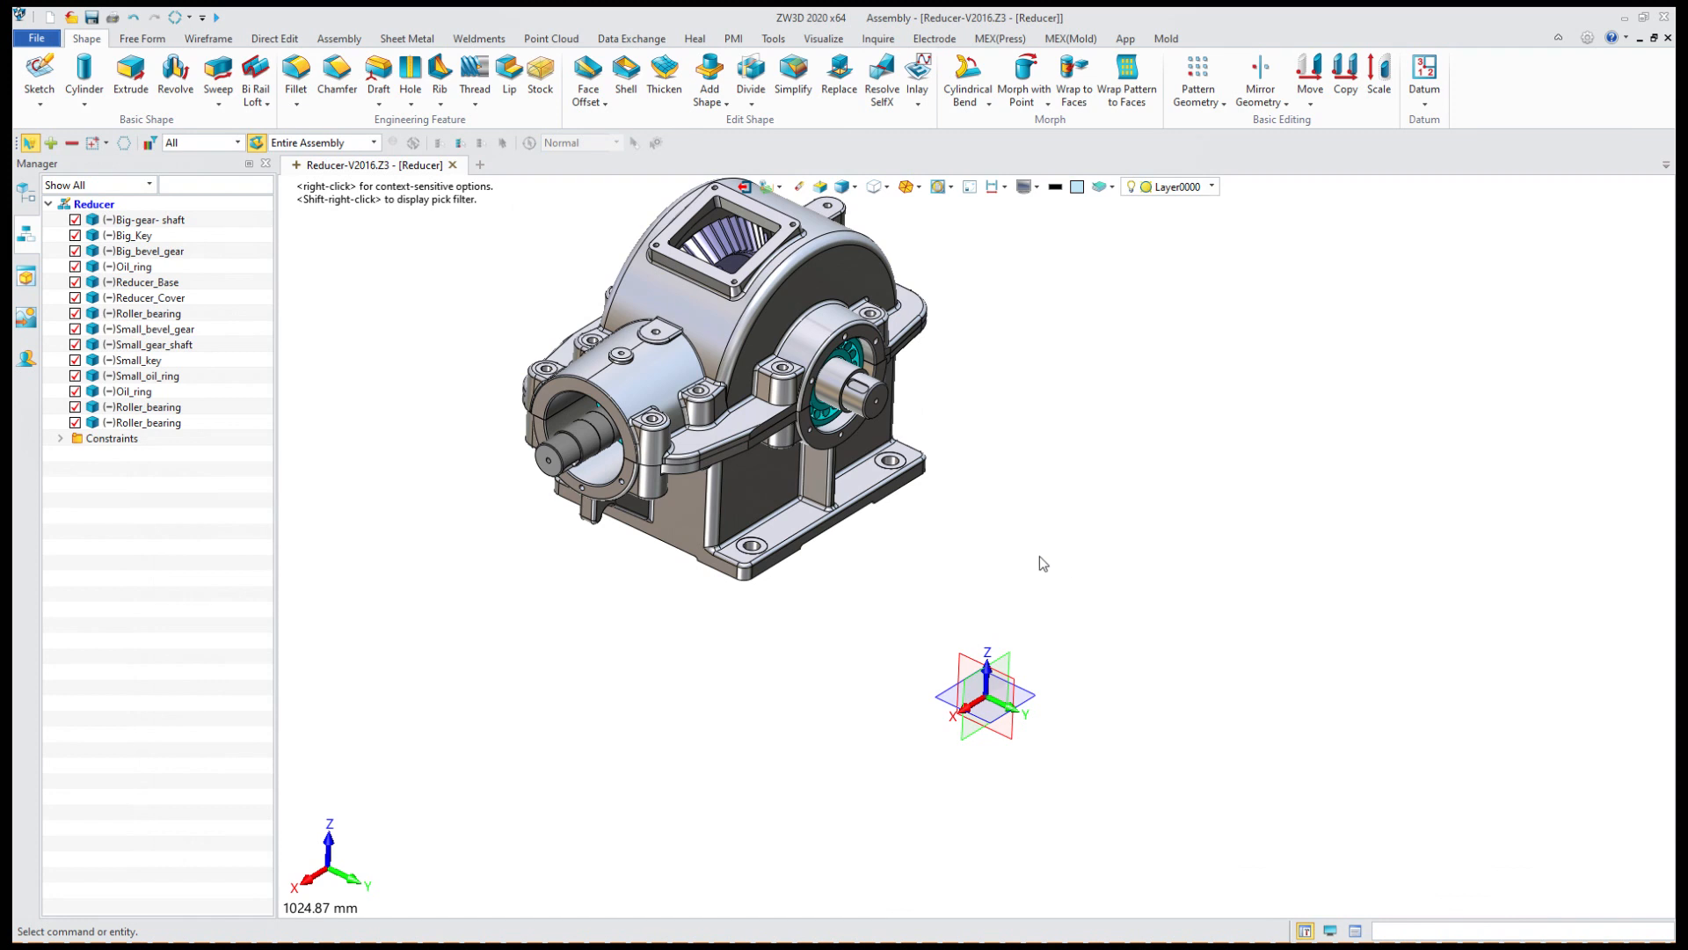
Unblank the external datum of Reducer_Base and inspect its datum planes from below the base.
right_click(771, 501)
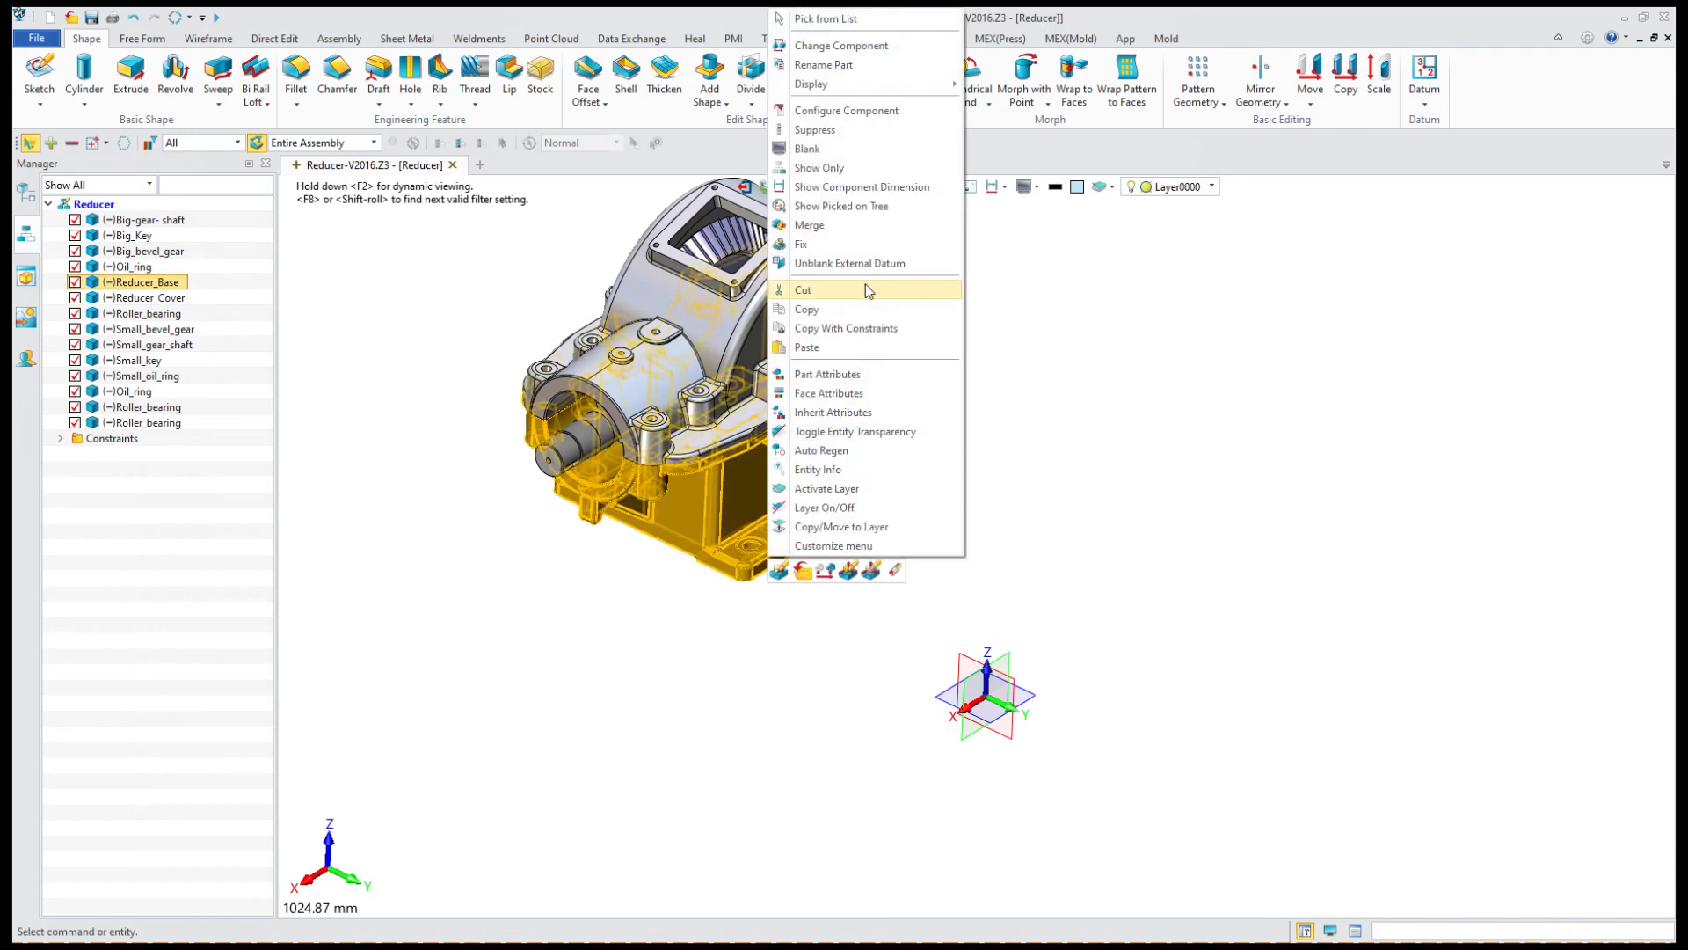
click(874, 264)
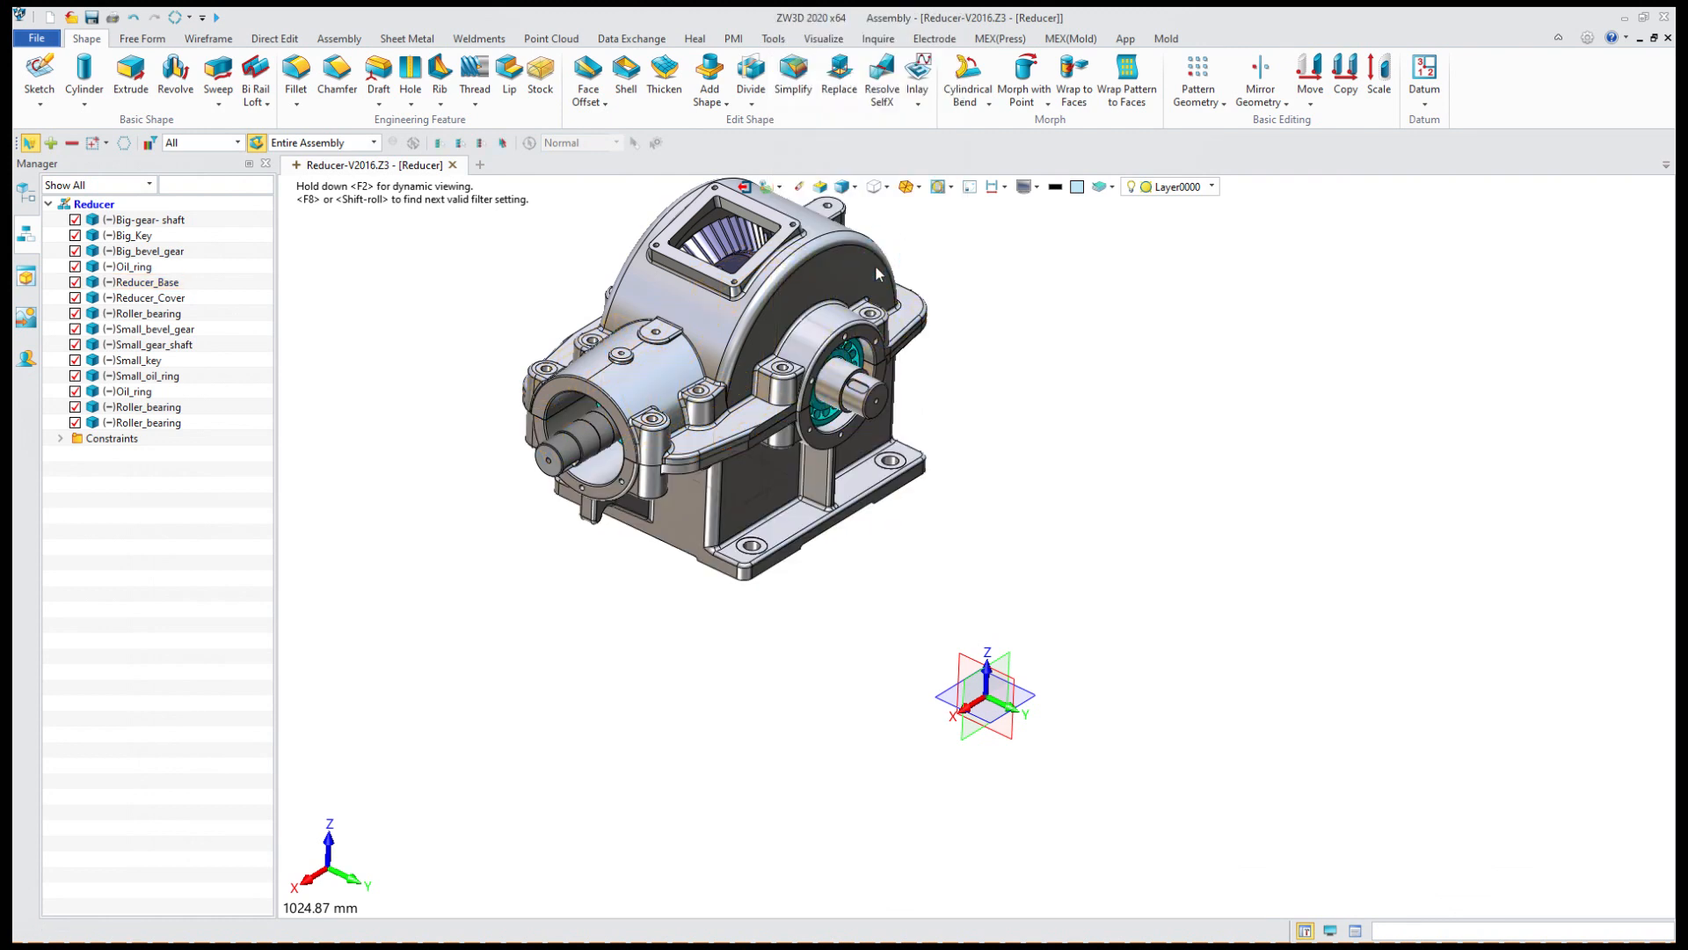
right_drag(1000, 460, 1055, 352)
scroll(832, 571, up, 2)
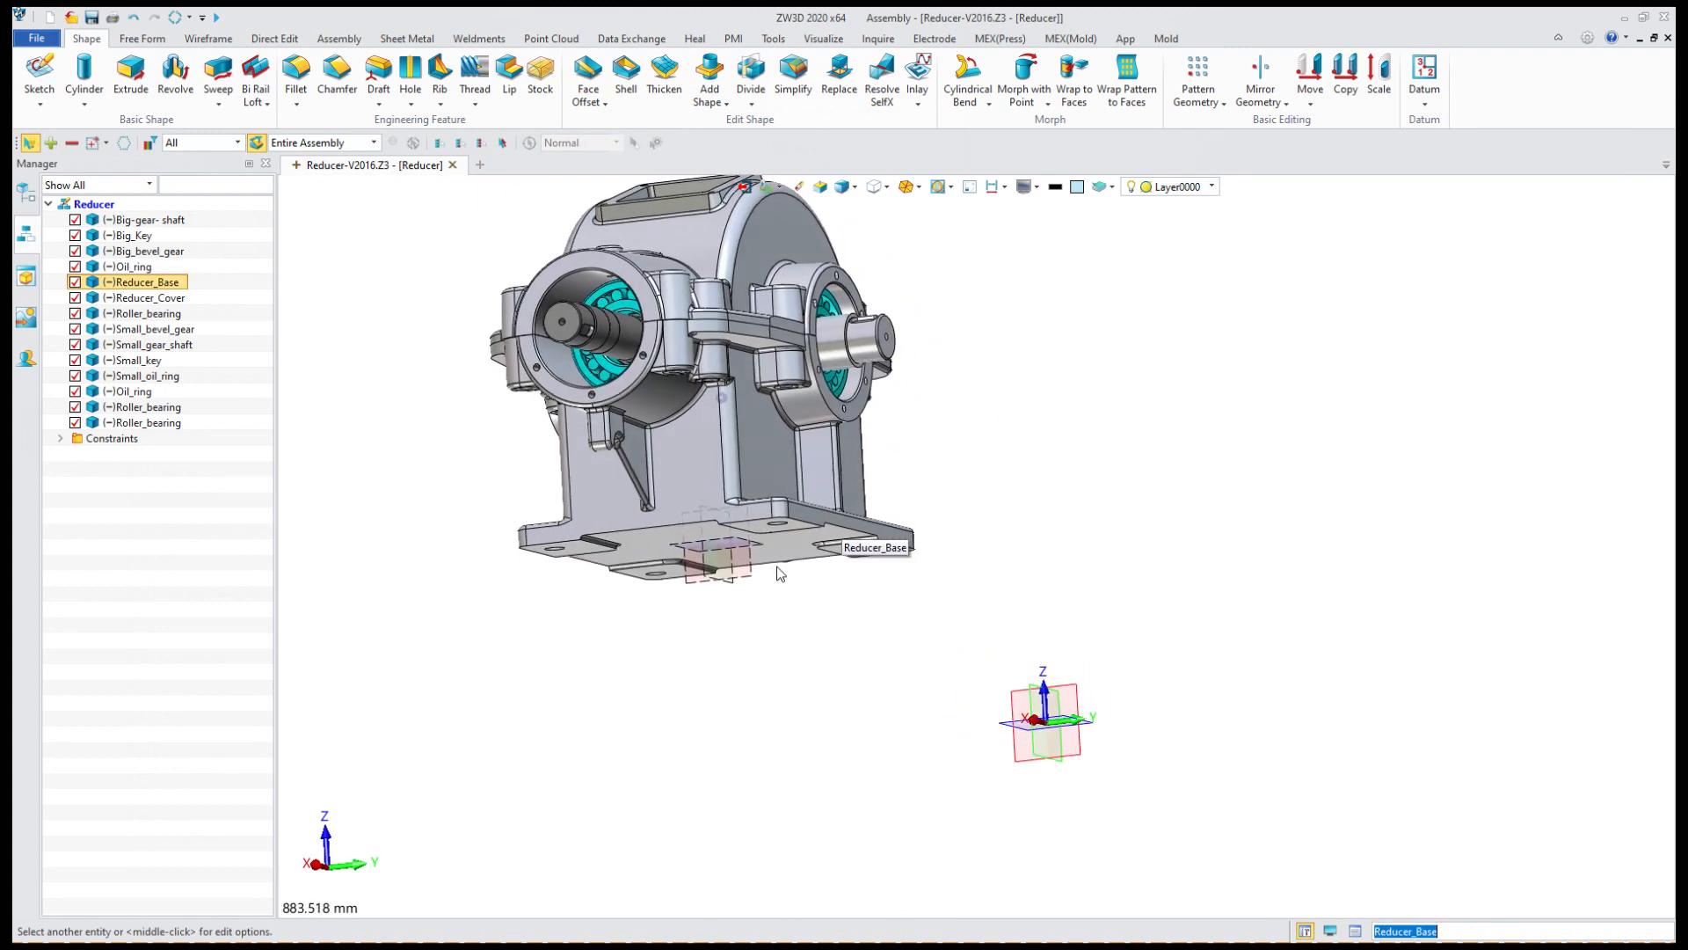
click(730, 585)
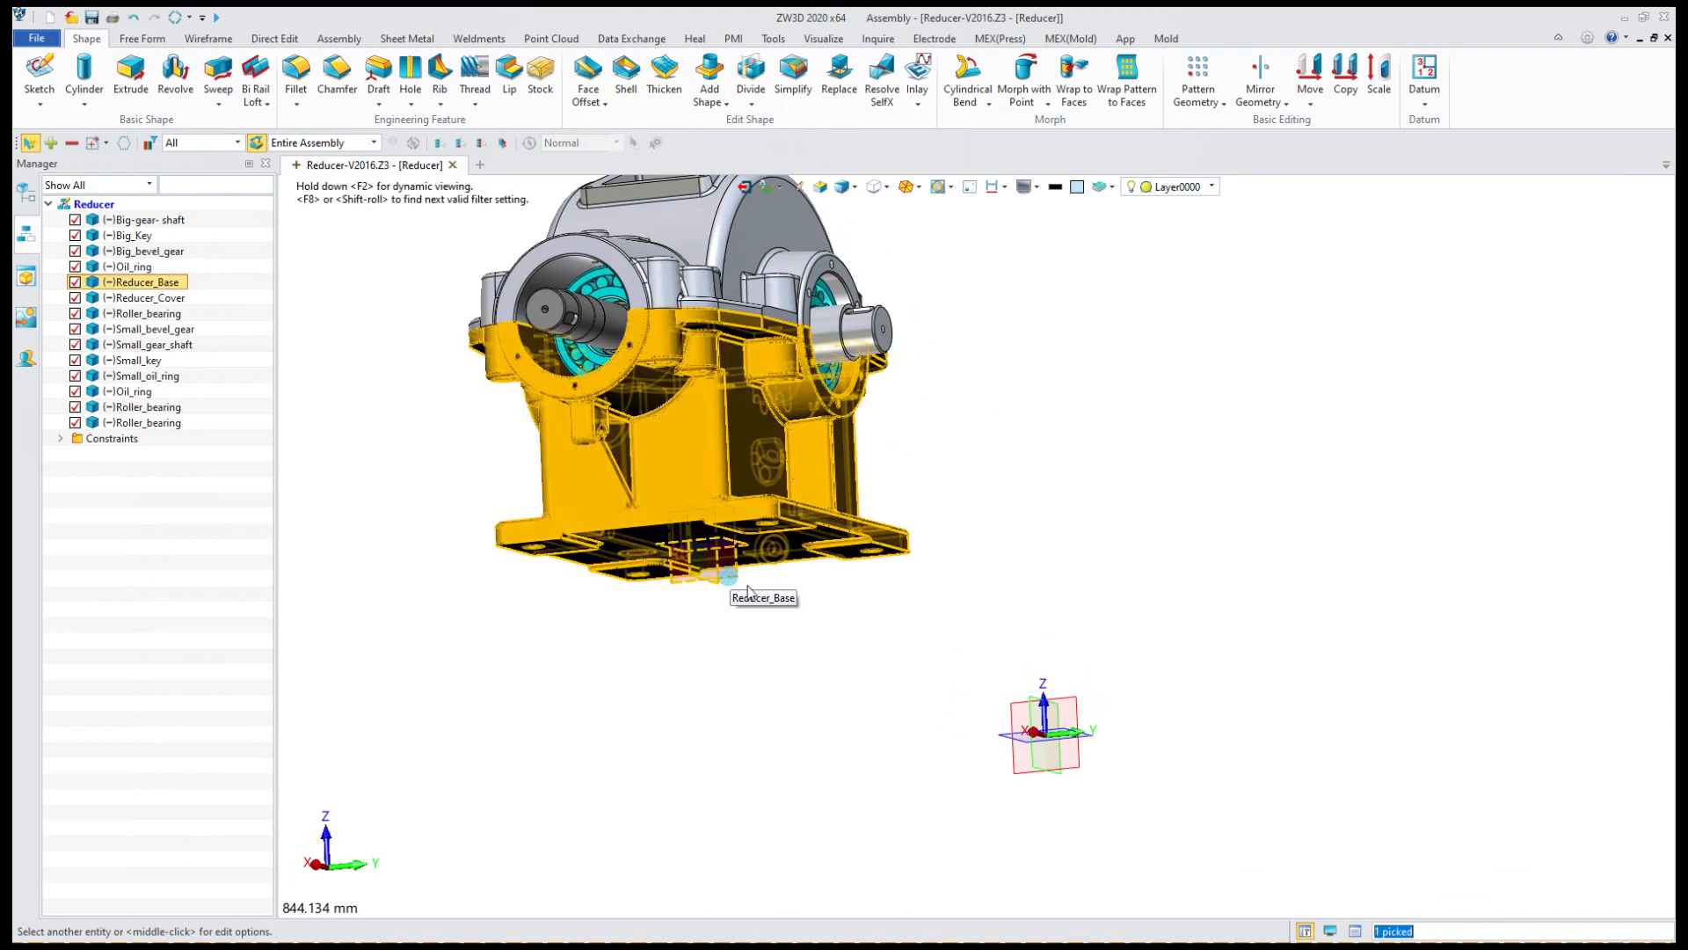
click(952, 519)
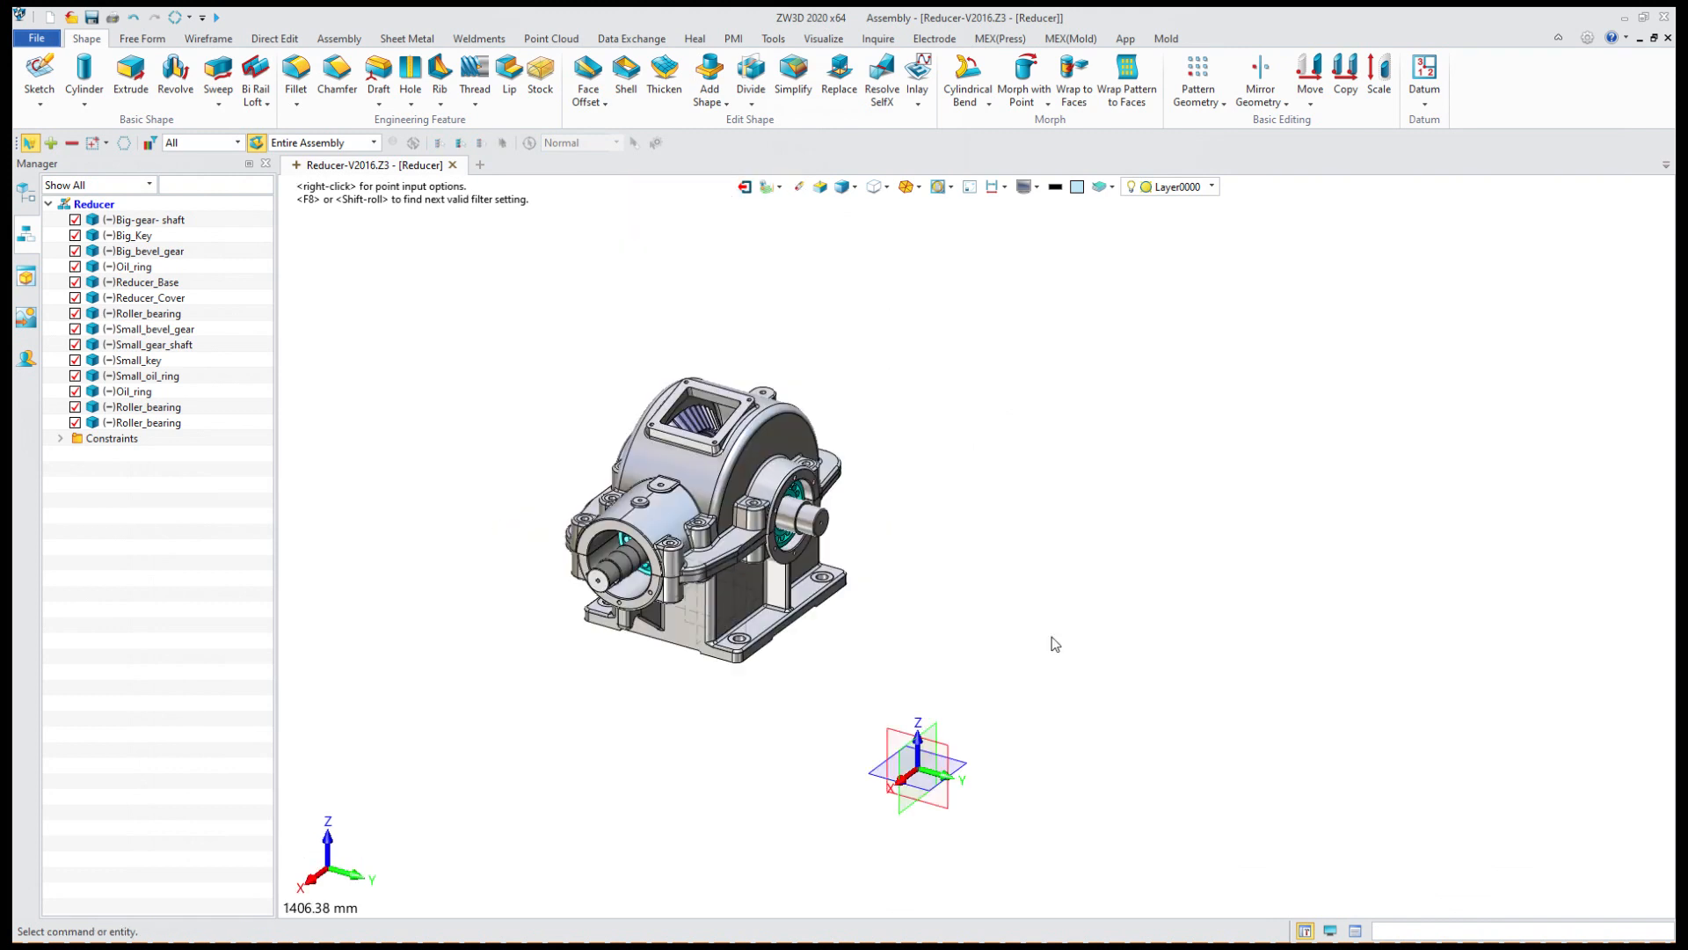
Add a coincident constraint with 0 mm offset between the assembly's XY plane and the XY plane of Reducer_Base.
click(340, 41)
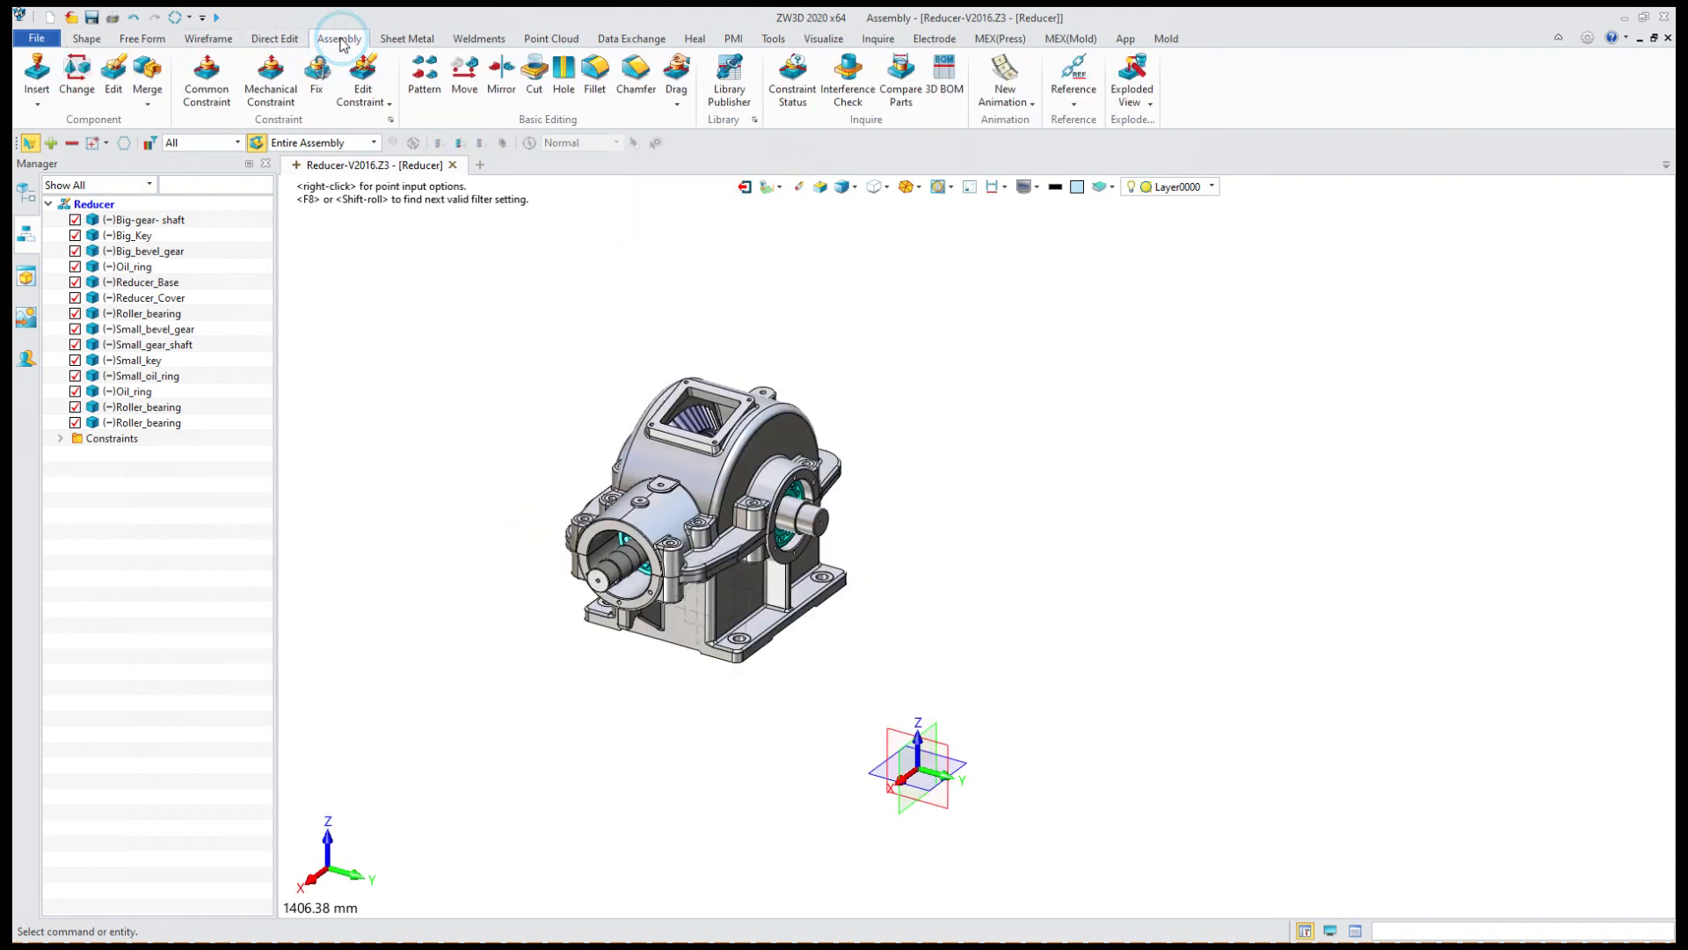
click(206, 76)
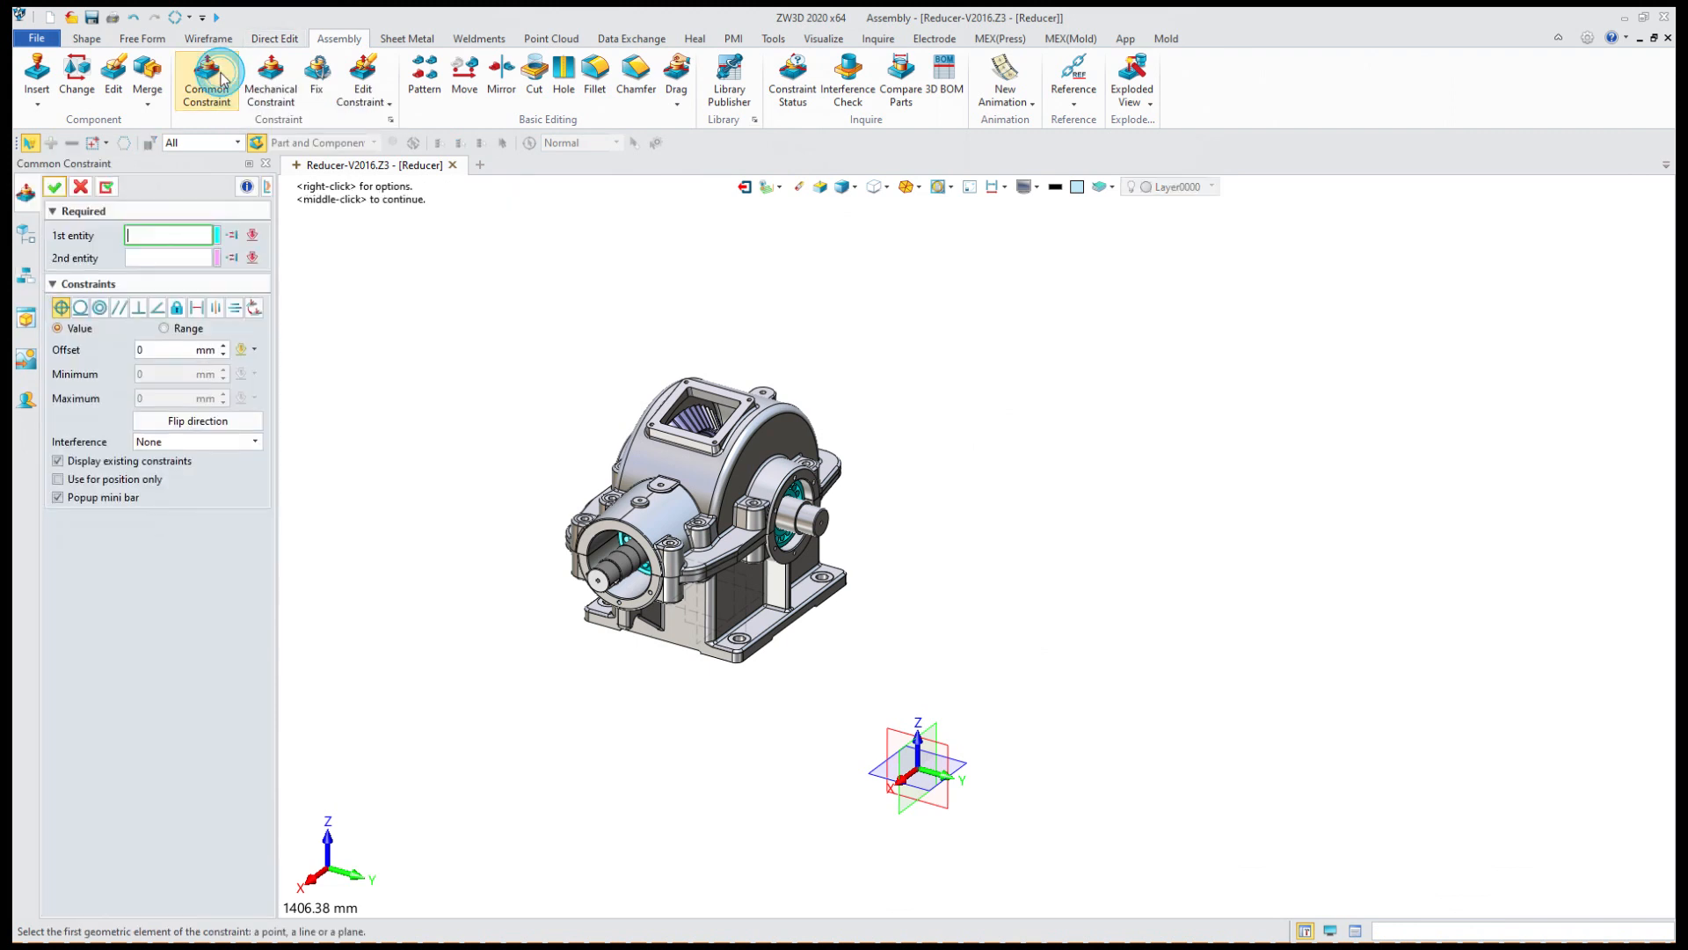
click(60, 308)
click(876, 777)
middle_drag(735, 806, 693, 674)
click(693, 674)
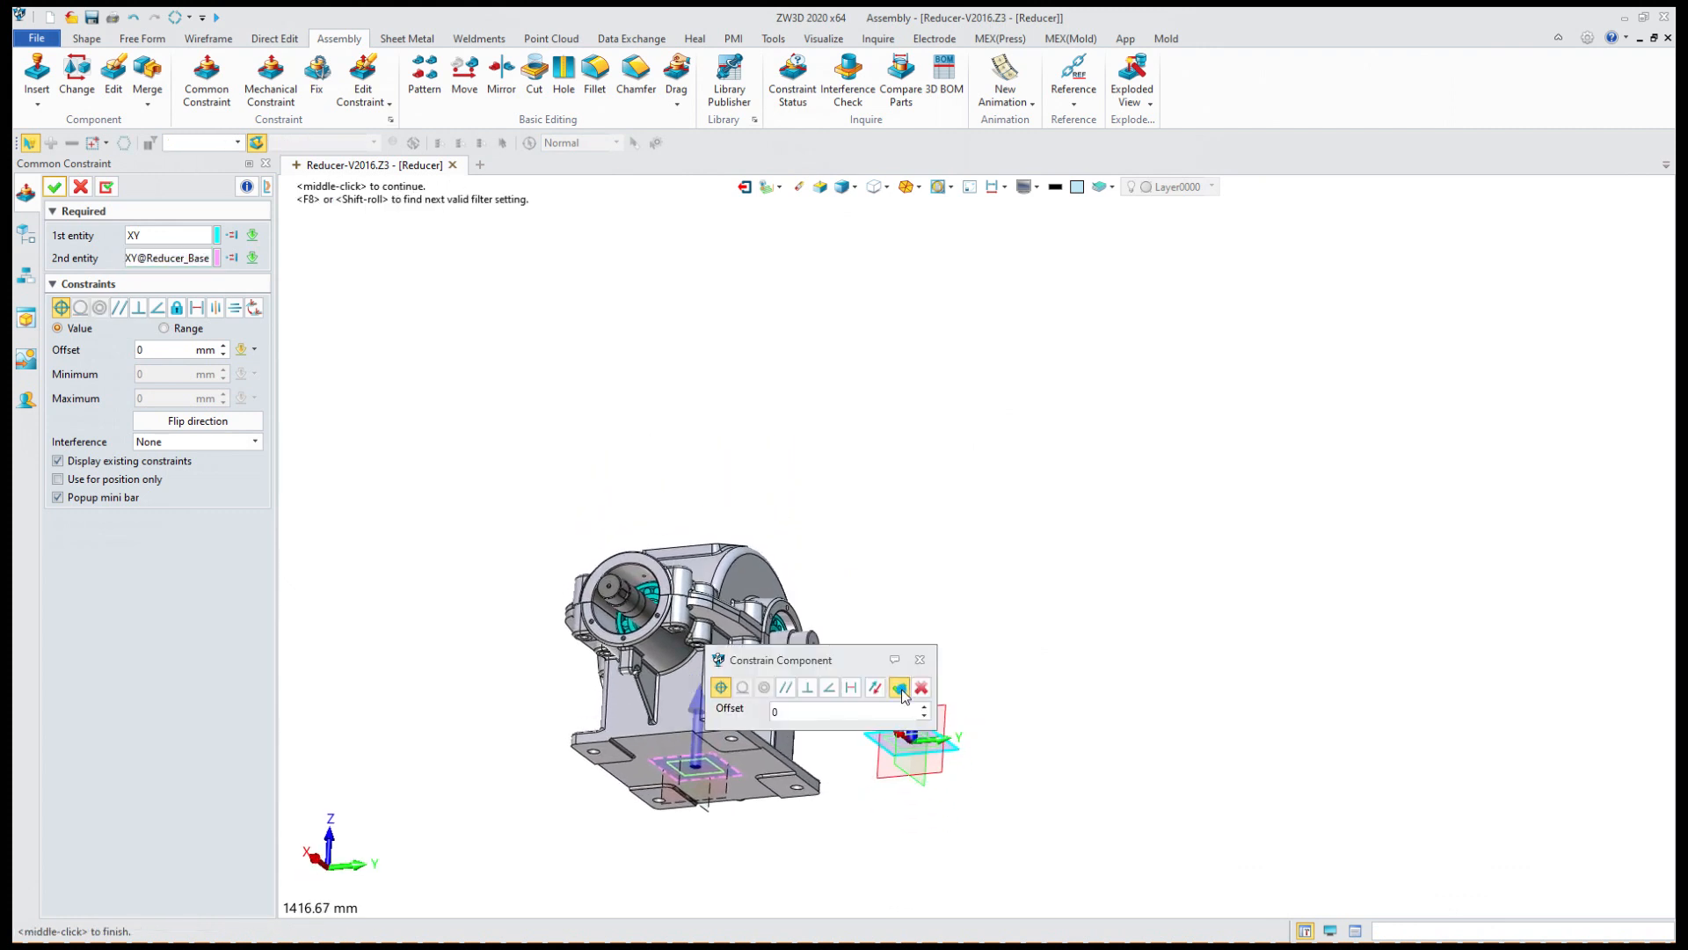
click(894, 695)
Make the assembly's XZ plane coincident with the XZ plane of Reducer_Base, using a 0 mm offset.
click(899, 712)
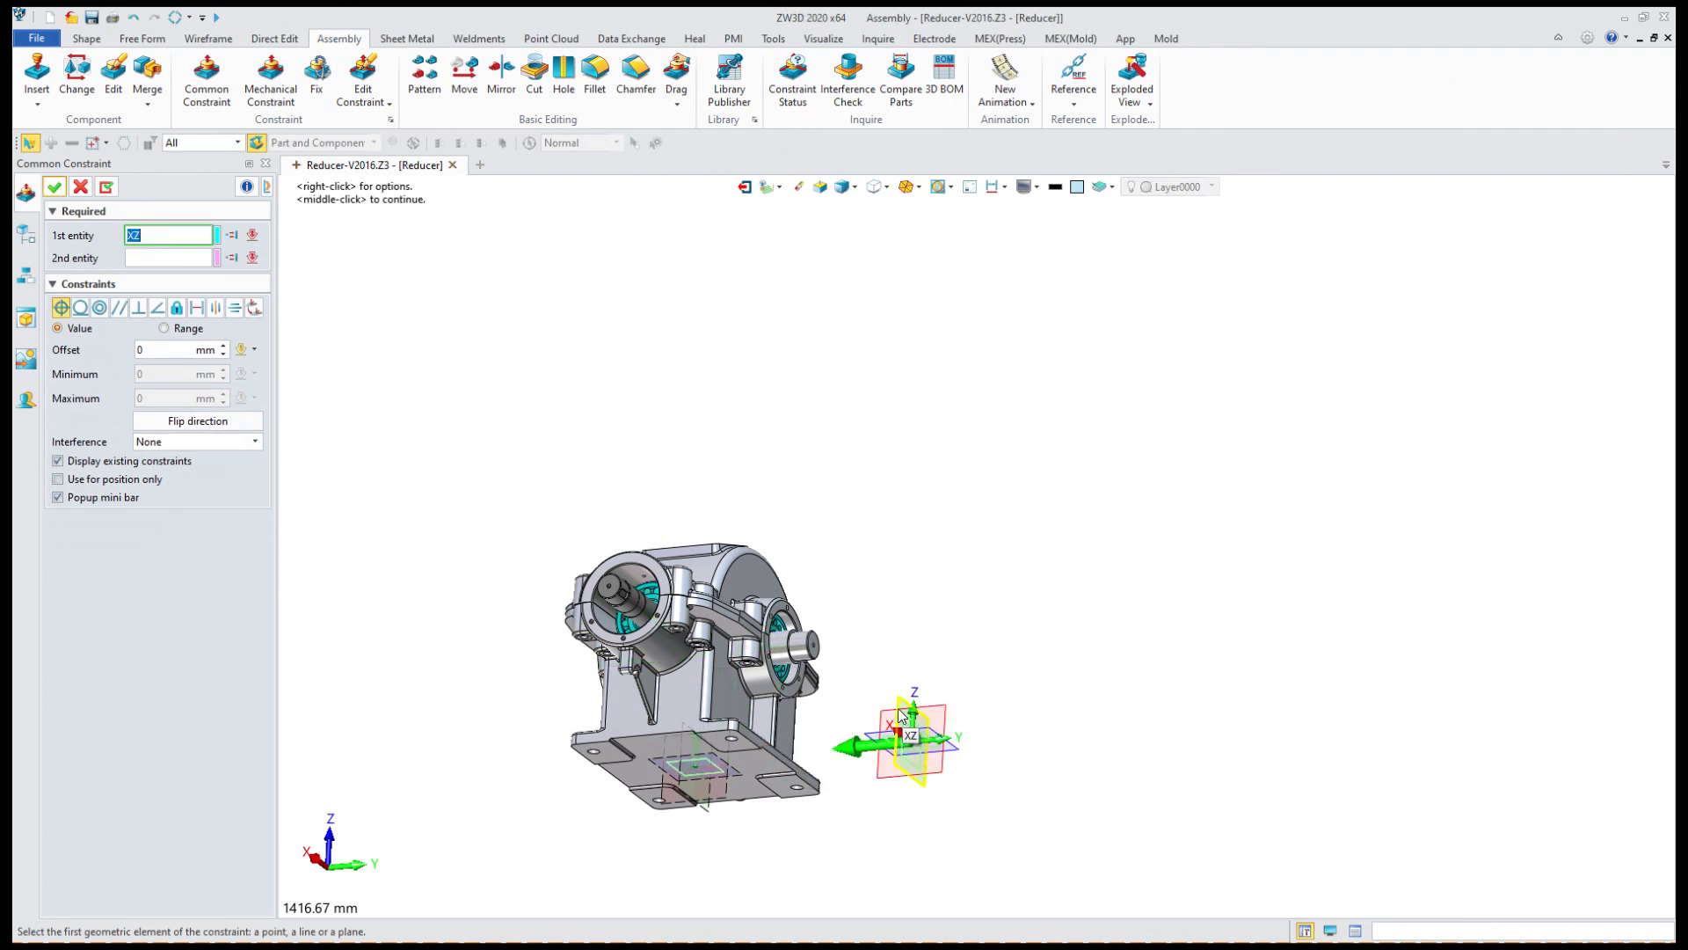
click(678, 771)
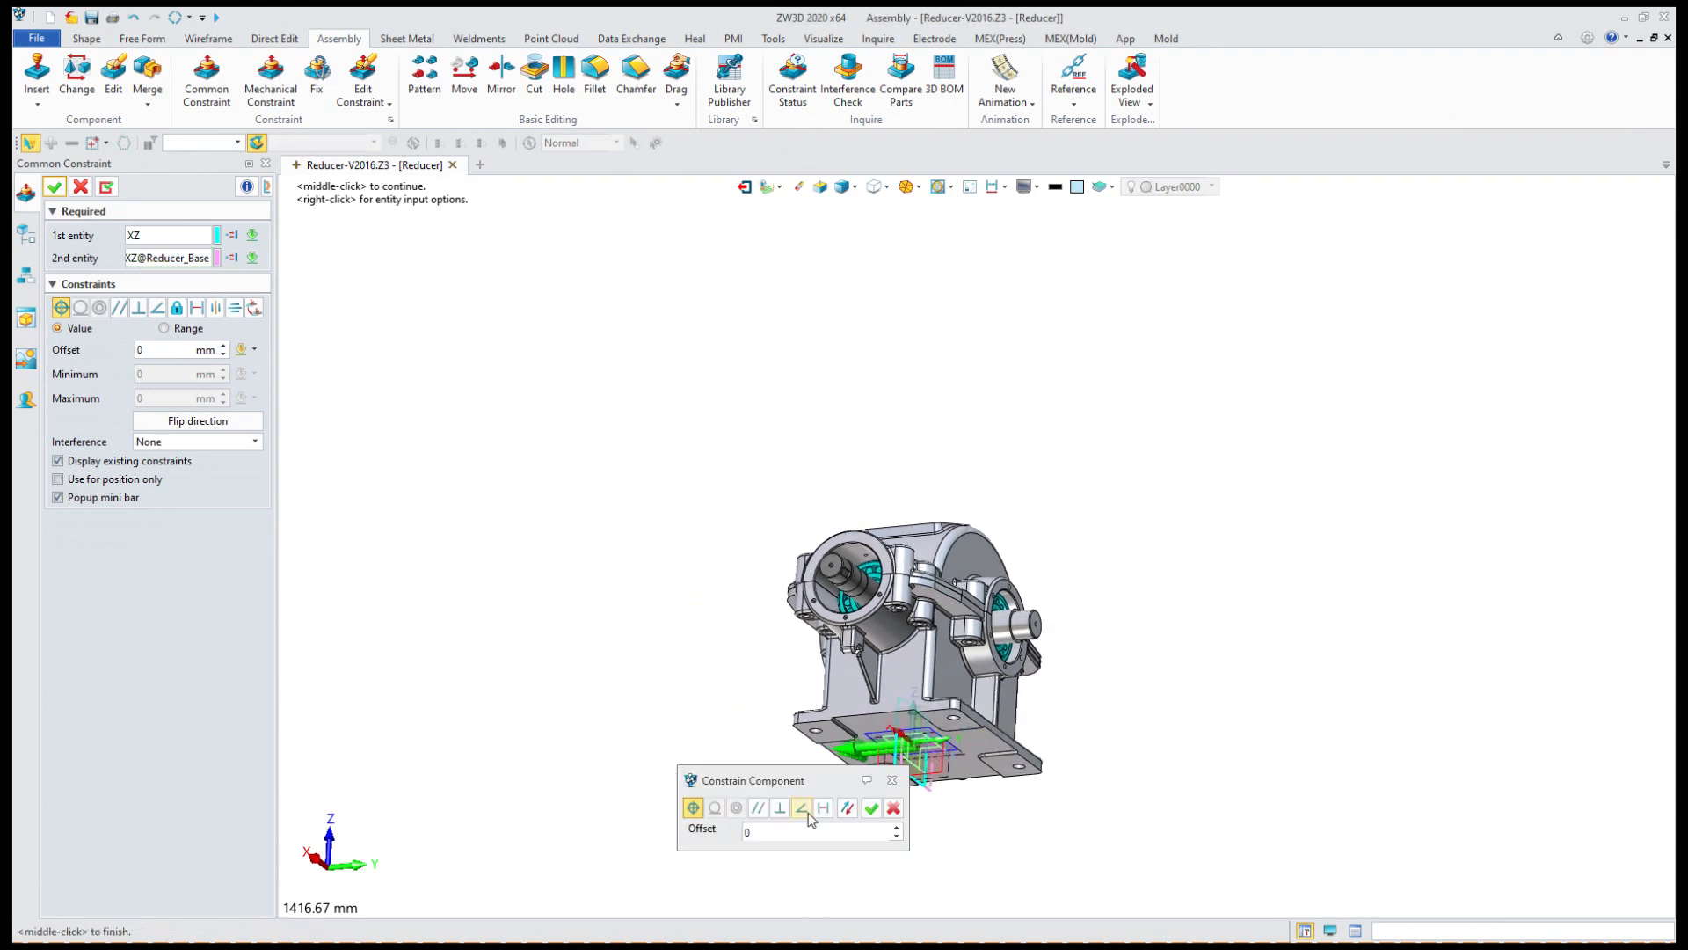
click(871, 807)
right_drag(845, 832, 823, 835)
Make the assembly's YZ plane coincident with the YZ plane of Reducer_Base at 0 mm offset and finish constraining.
click(931, 628)
middle_drag(947, 635, 1014, 598)
drag(1013, 591, 1080, 584)
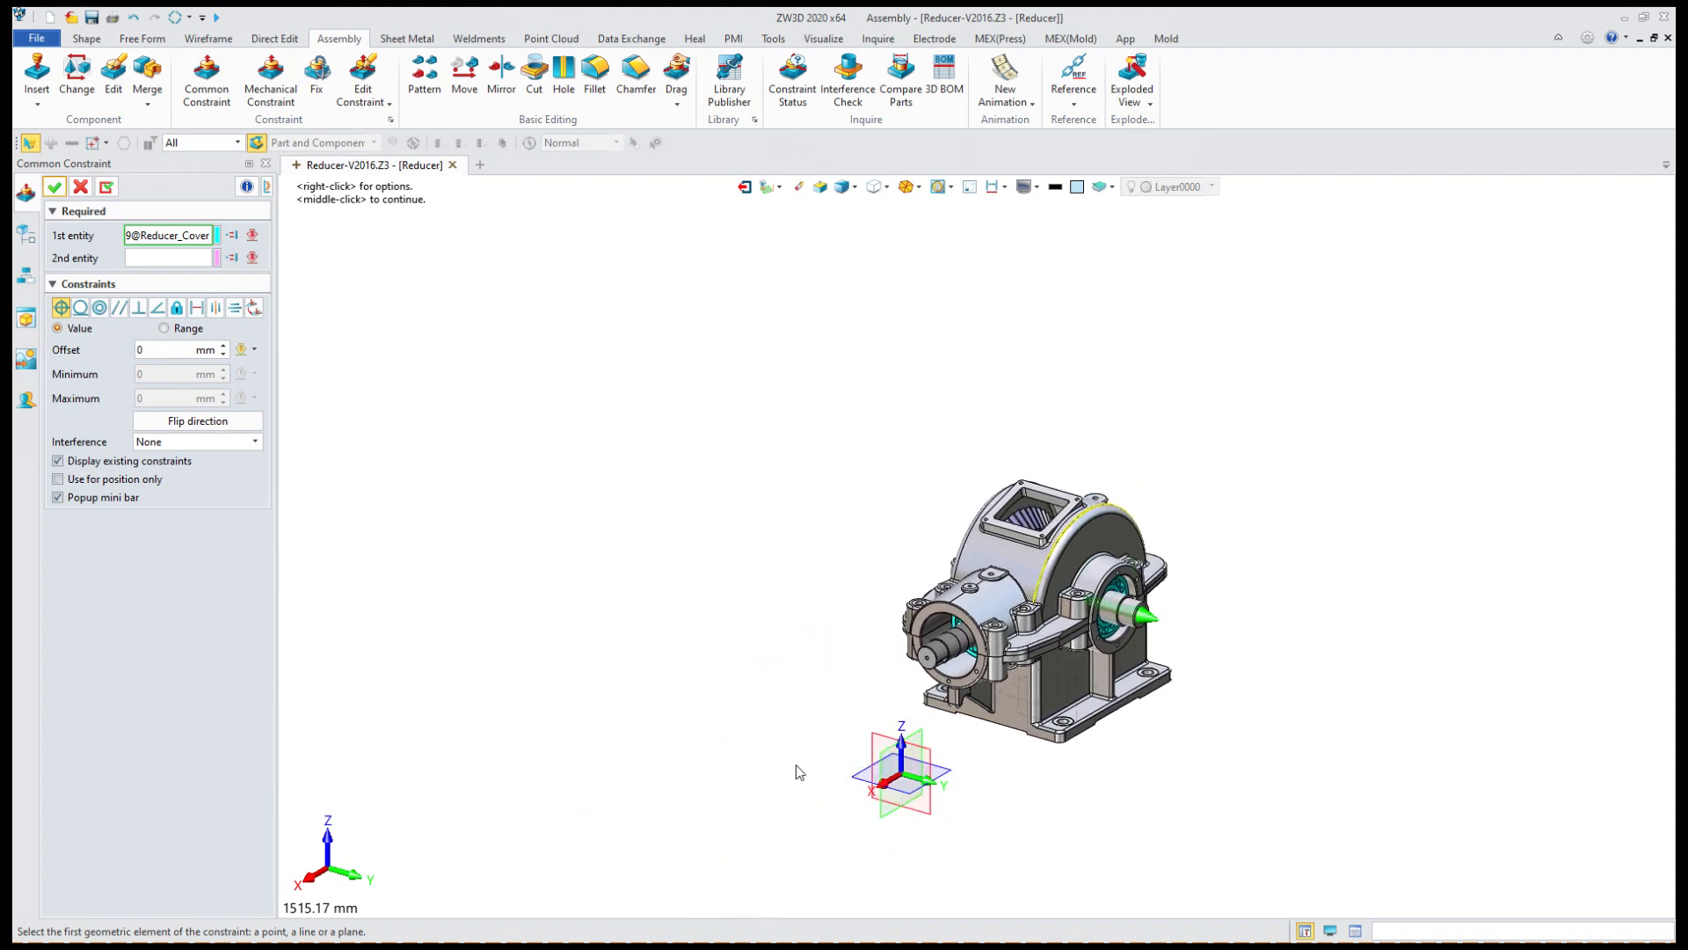
click(875, 774)
click(930, 753)
right_drag(1129, 818, 1051, 879)
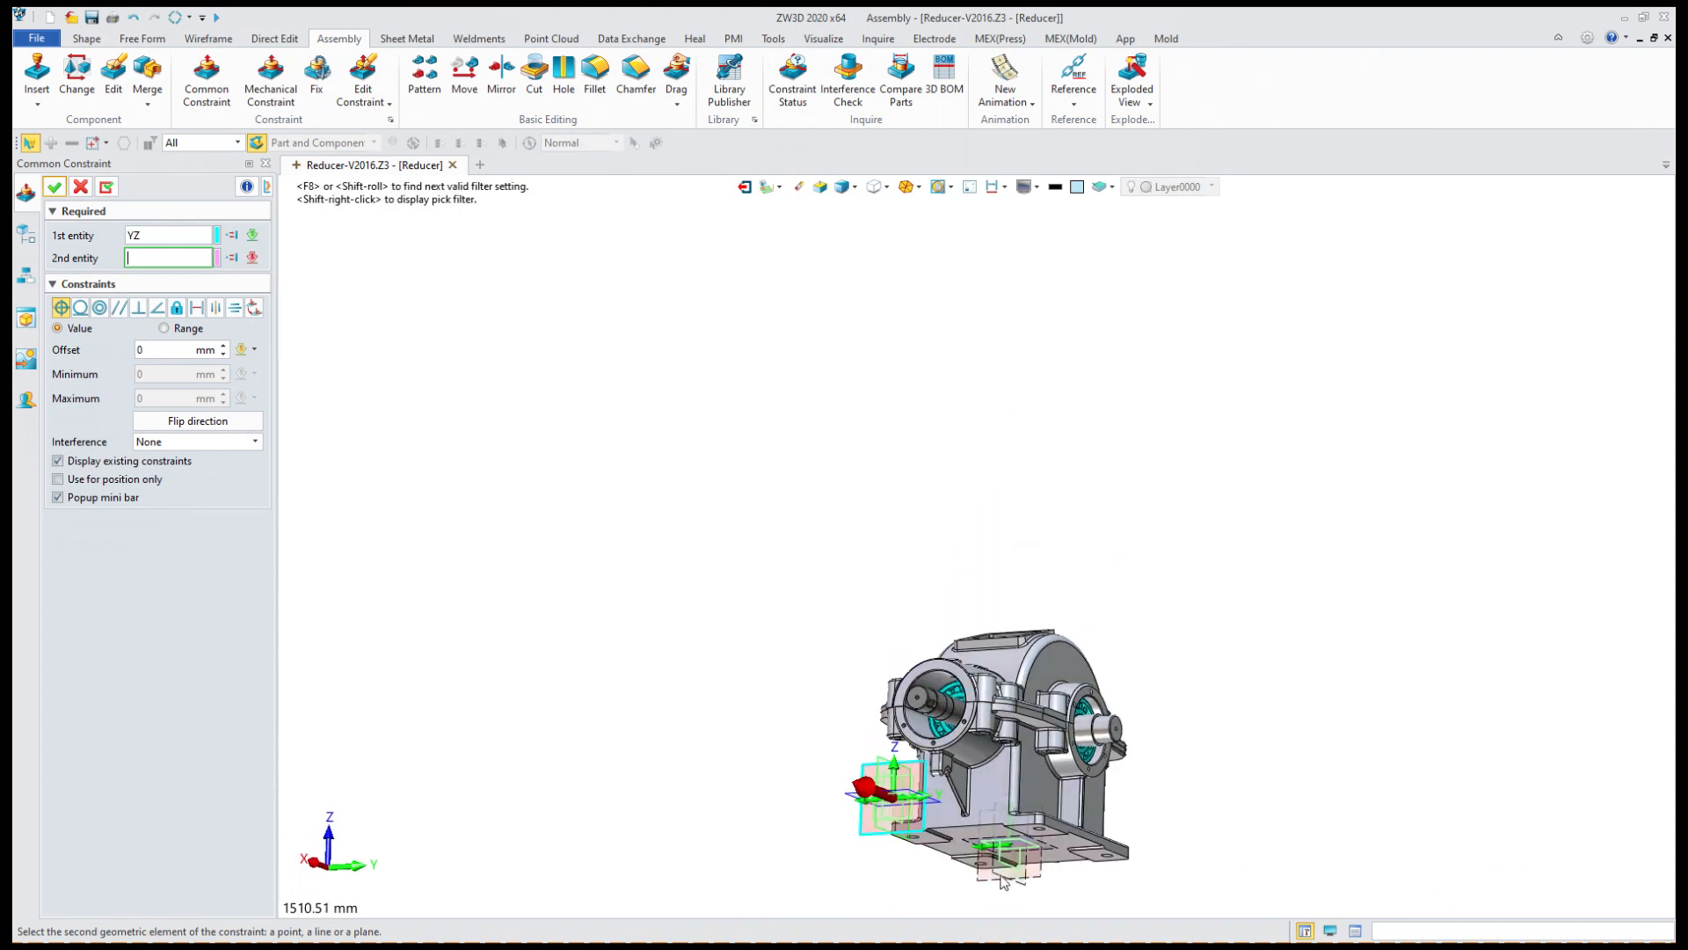
click(1046, 873)
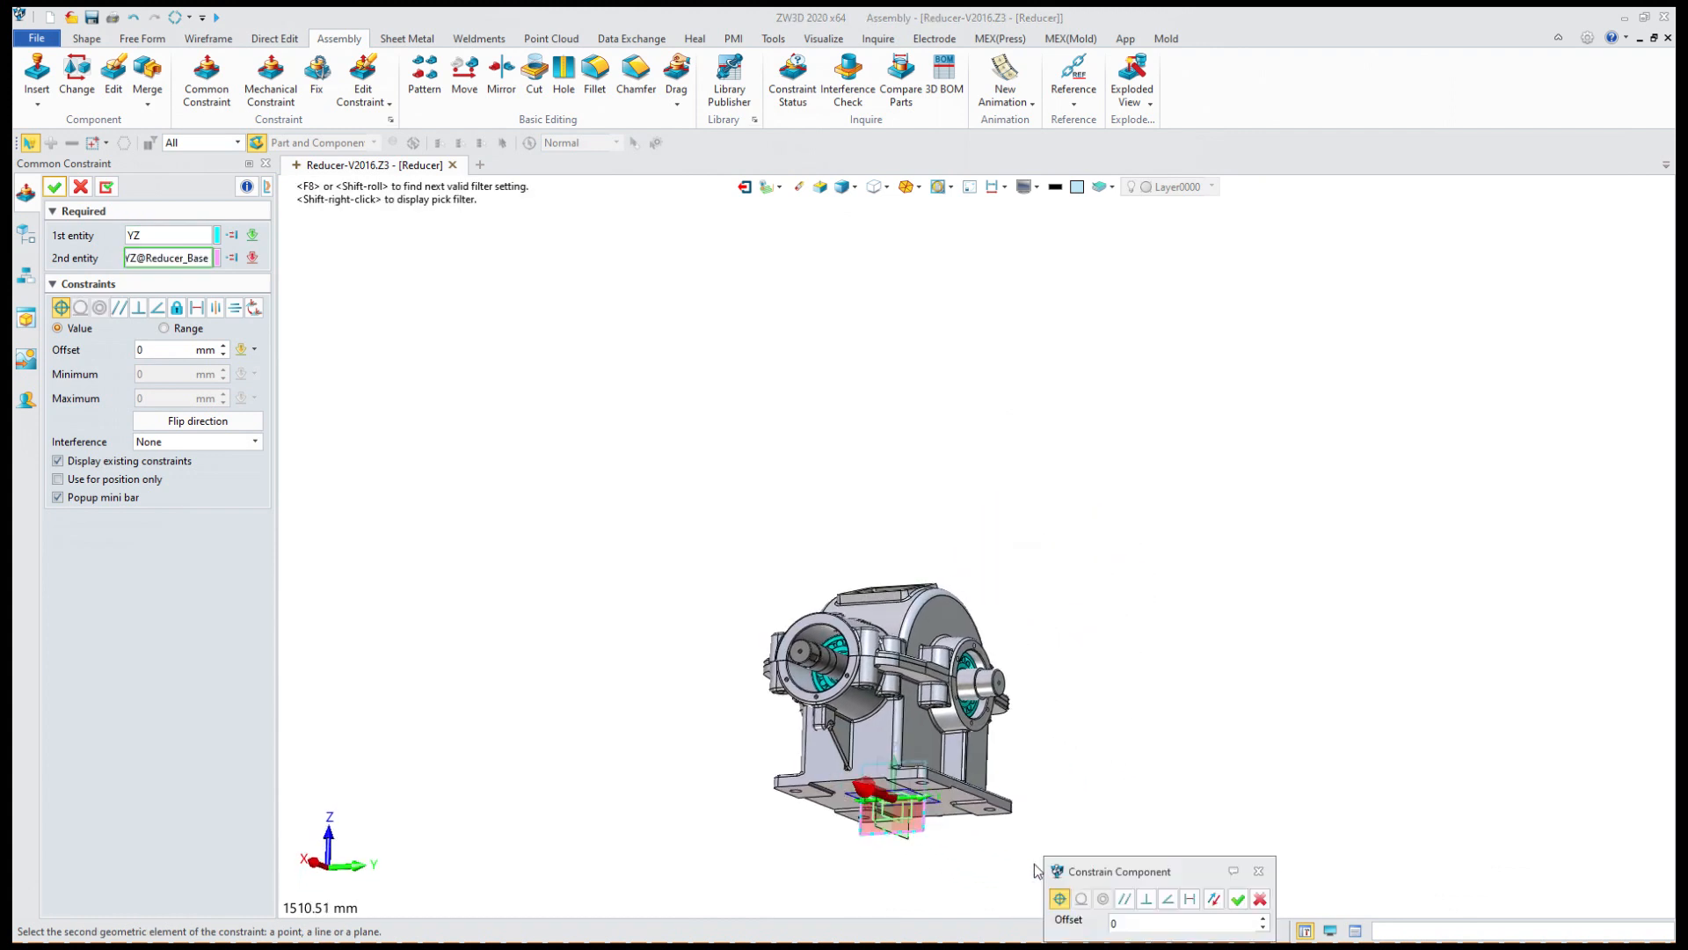
click(1238, 898)
right_drag(1153, 863, 976, 597)
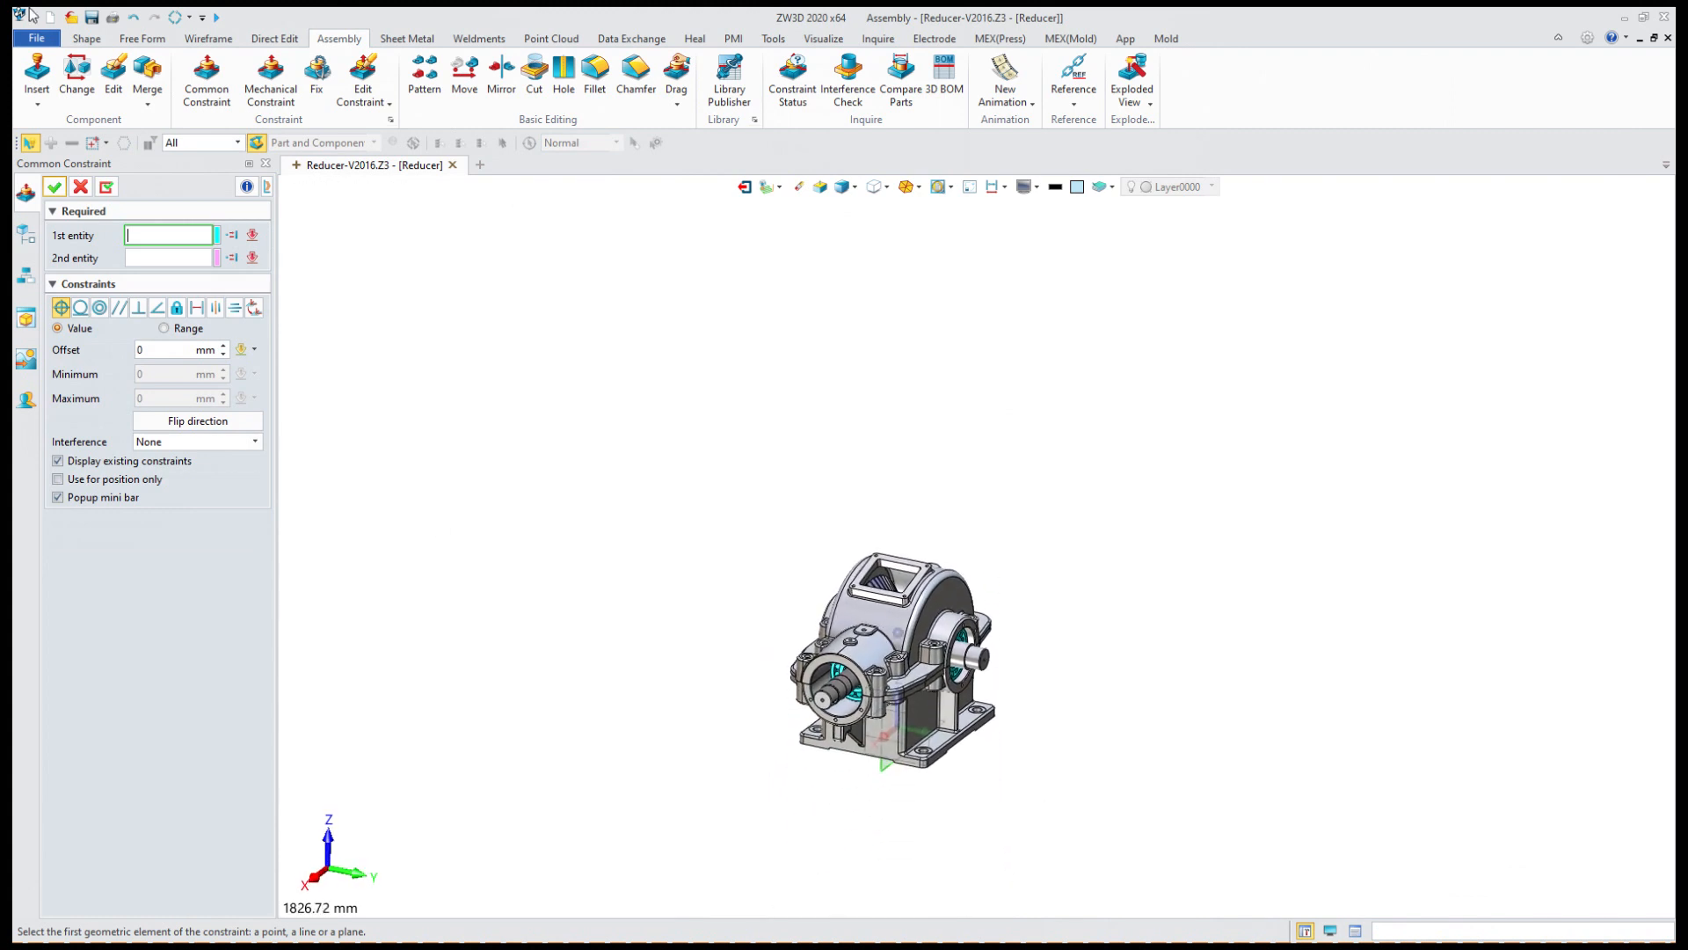
click(55, 186)
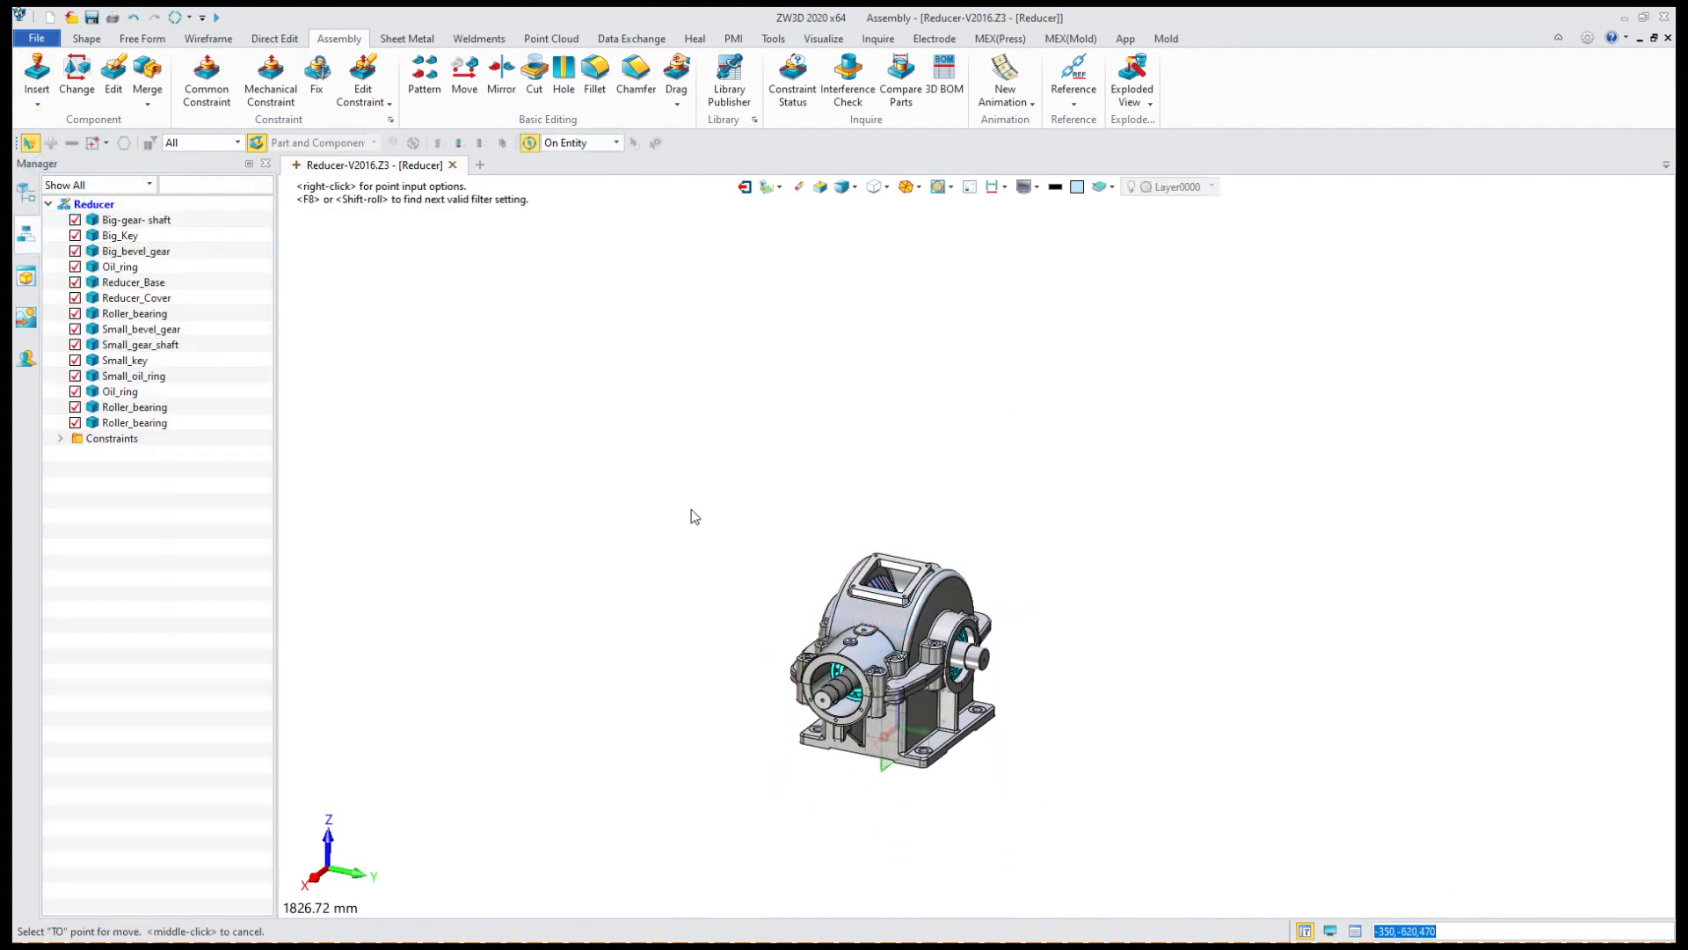
Blank the external datum of the Reducer_Base component.
scroll(1029, 633, up, 3)
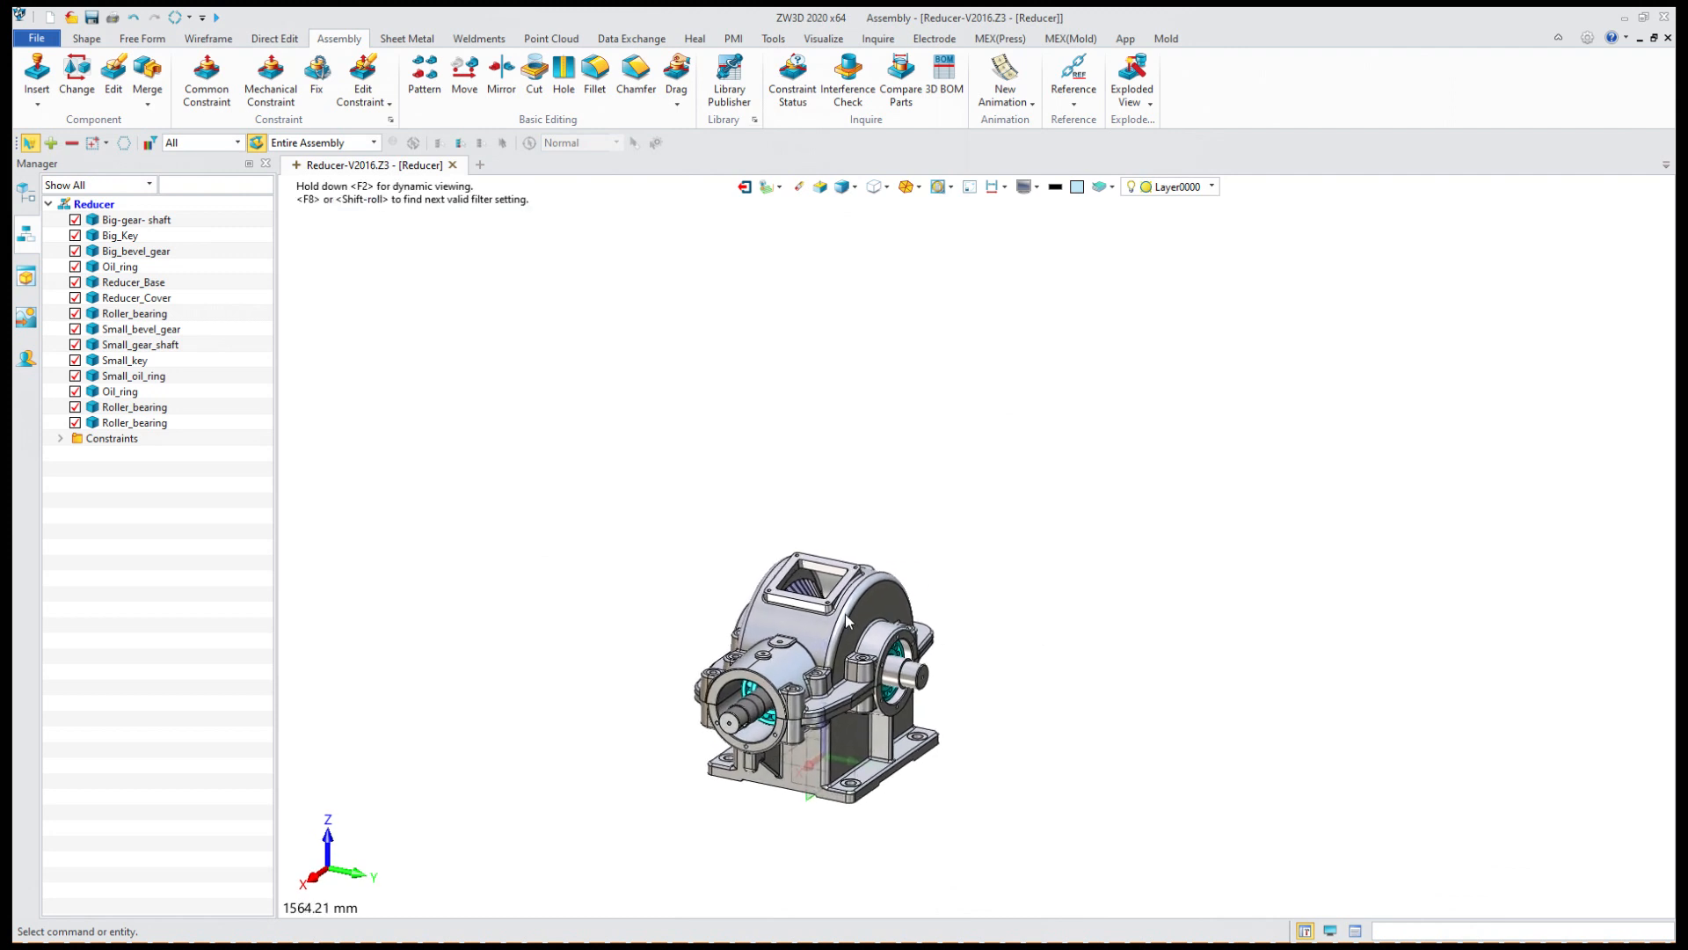
right_click(859, 749)
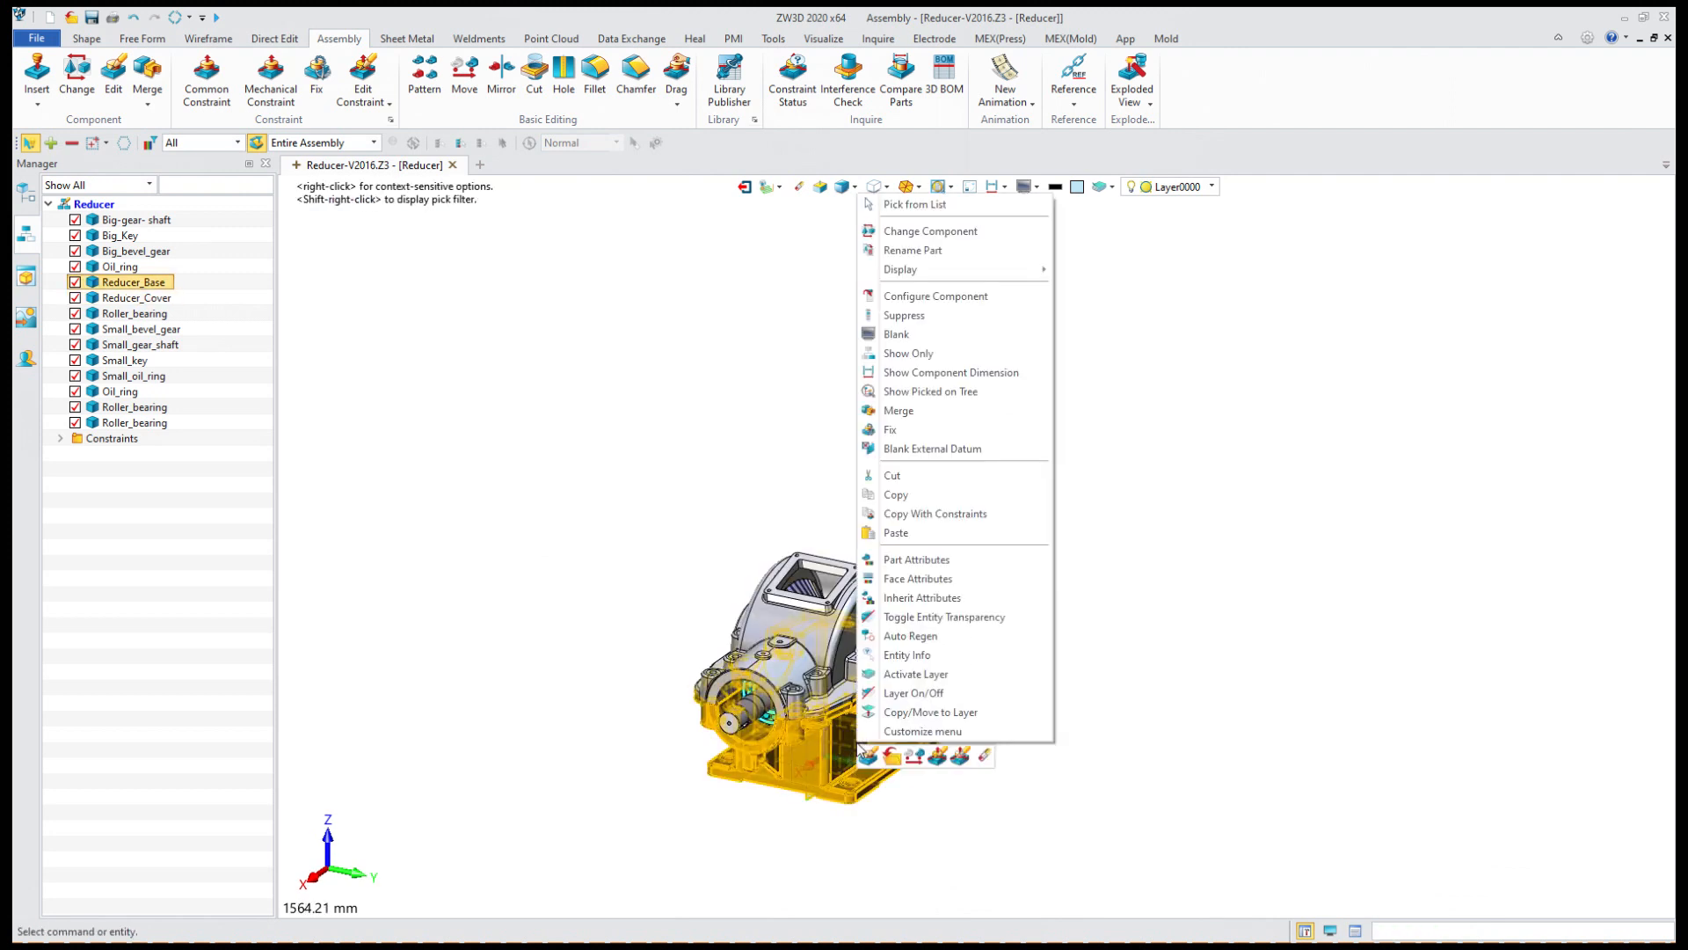
click(914, 450)
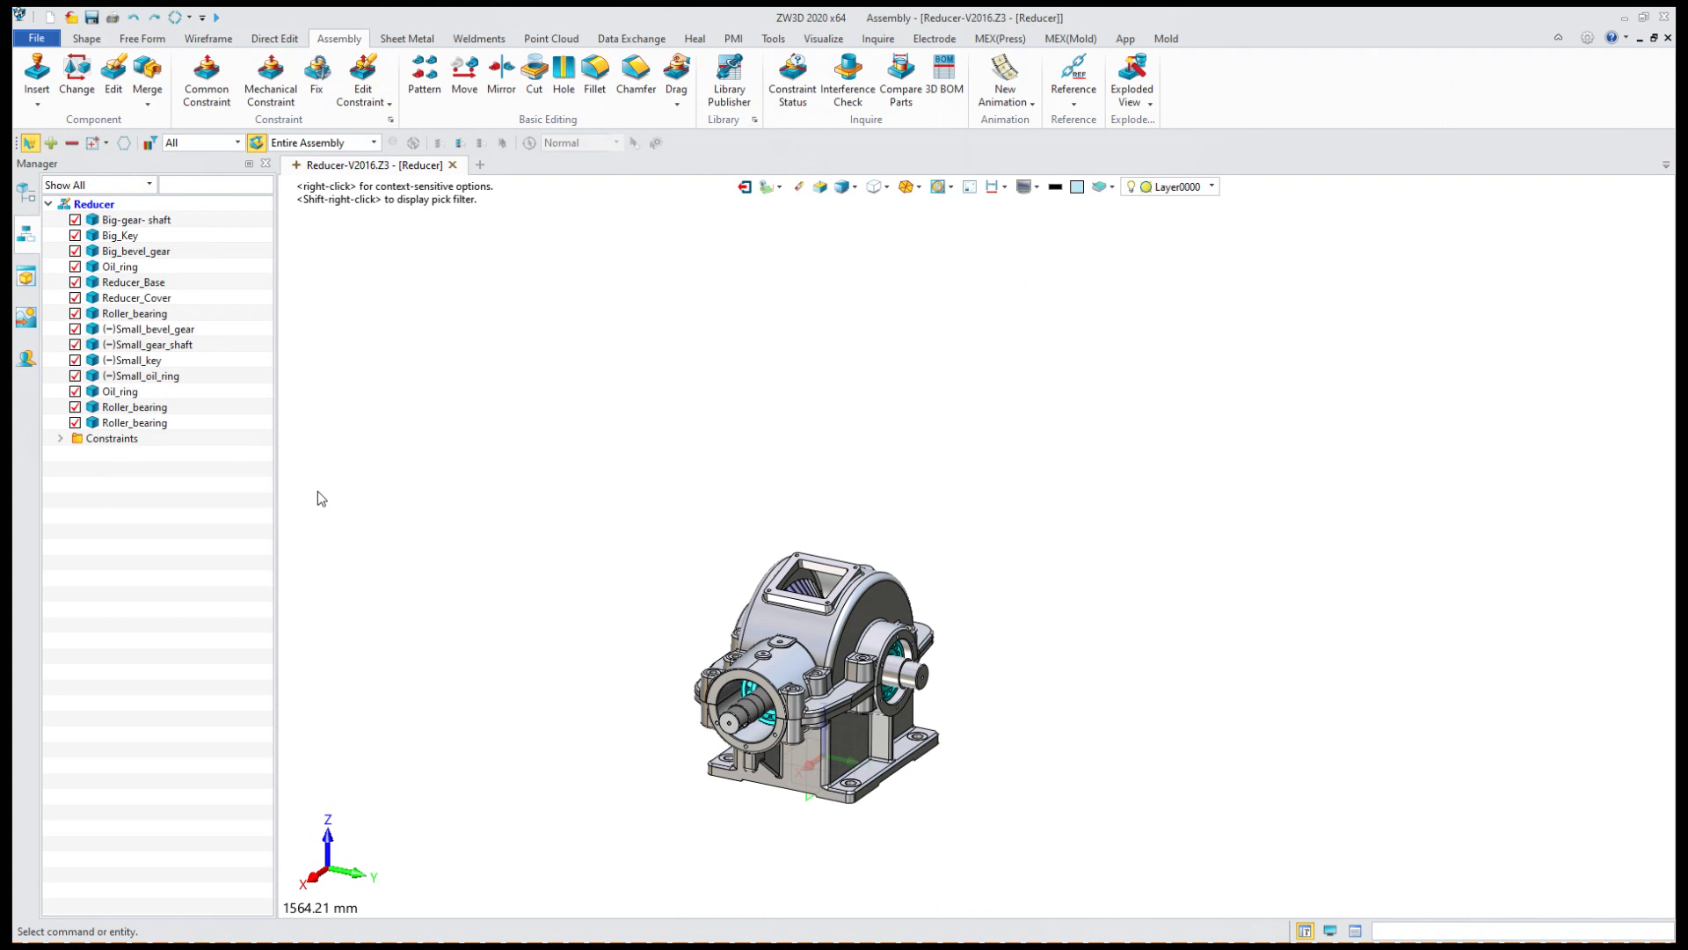
Blank the Reducer_Cover component to expose the gears and shafts inside the reducer.
right_click(804, 625)
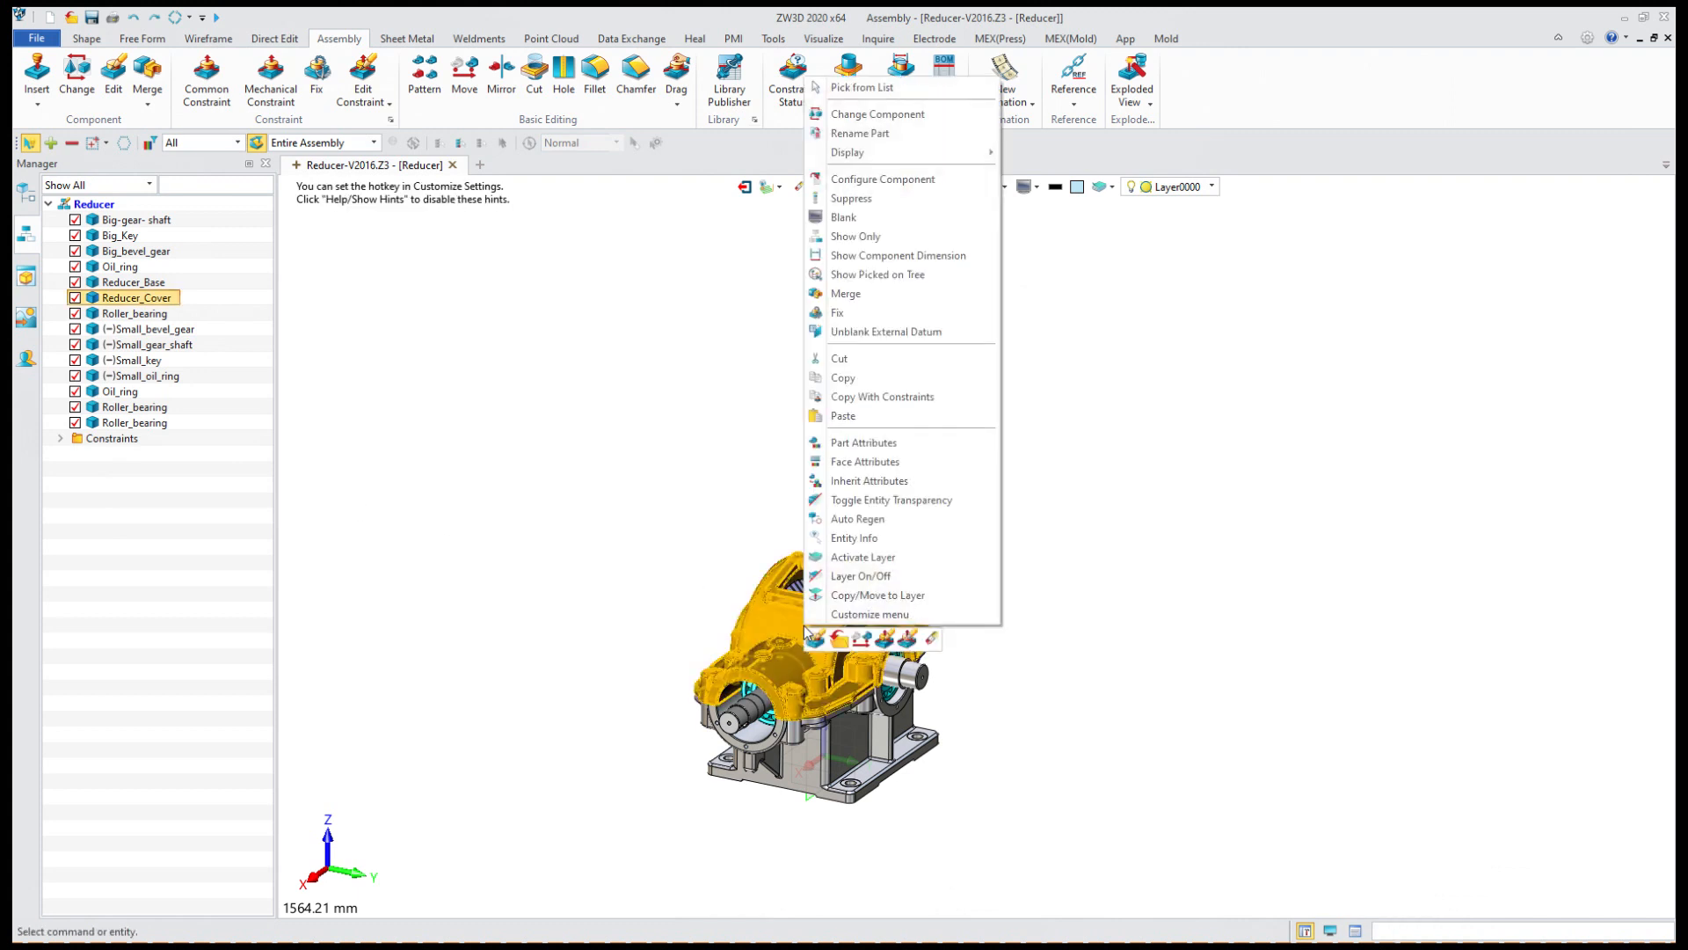
click(844, 217)
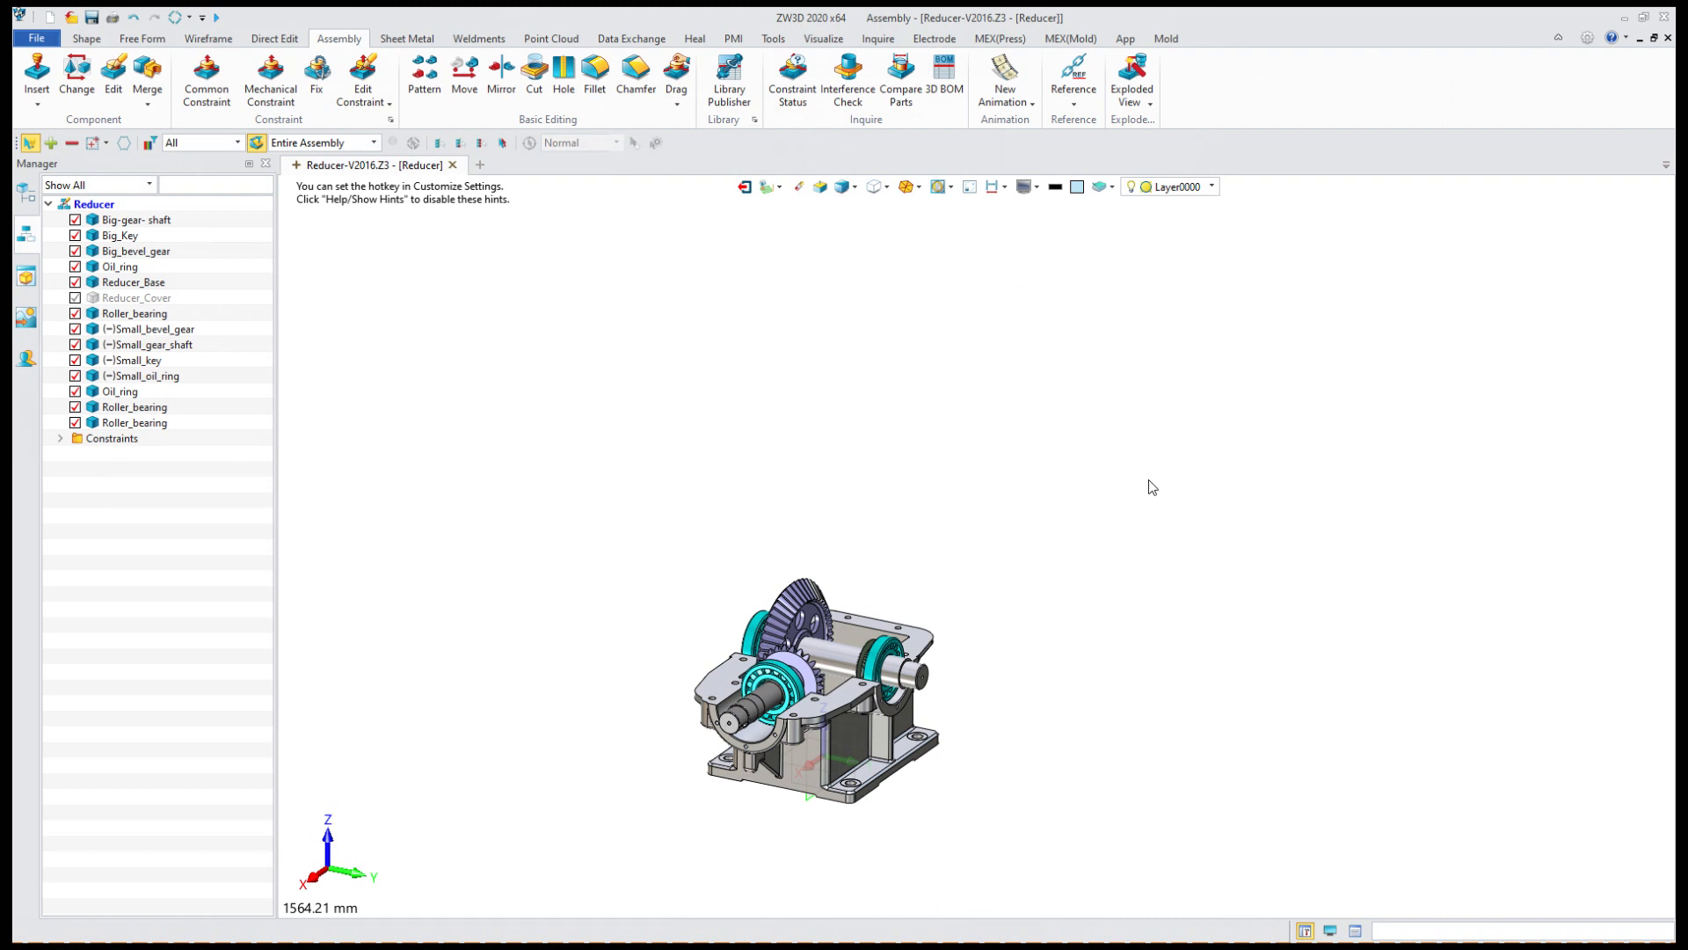
key(ctrl+Home)
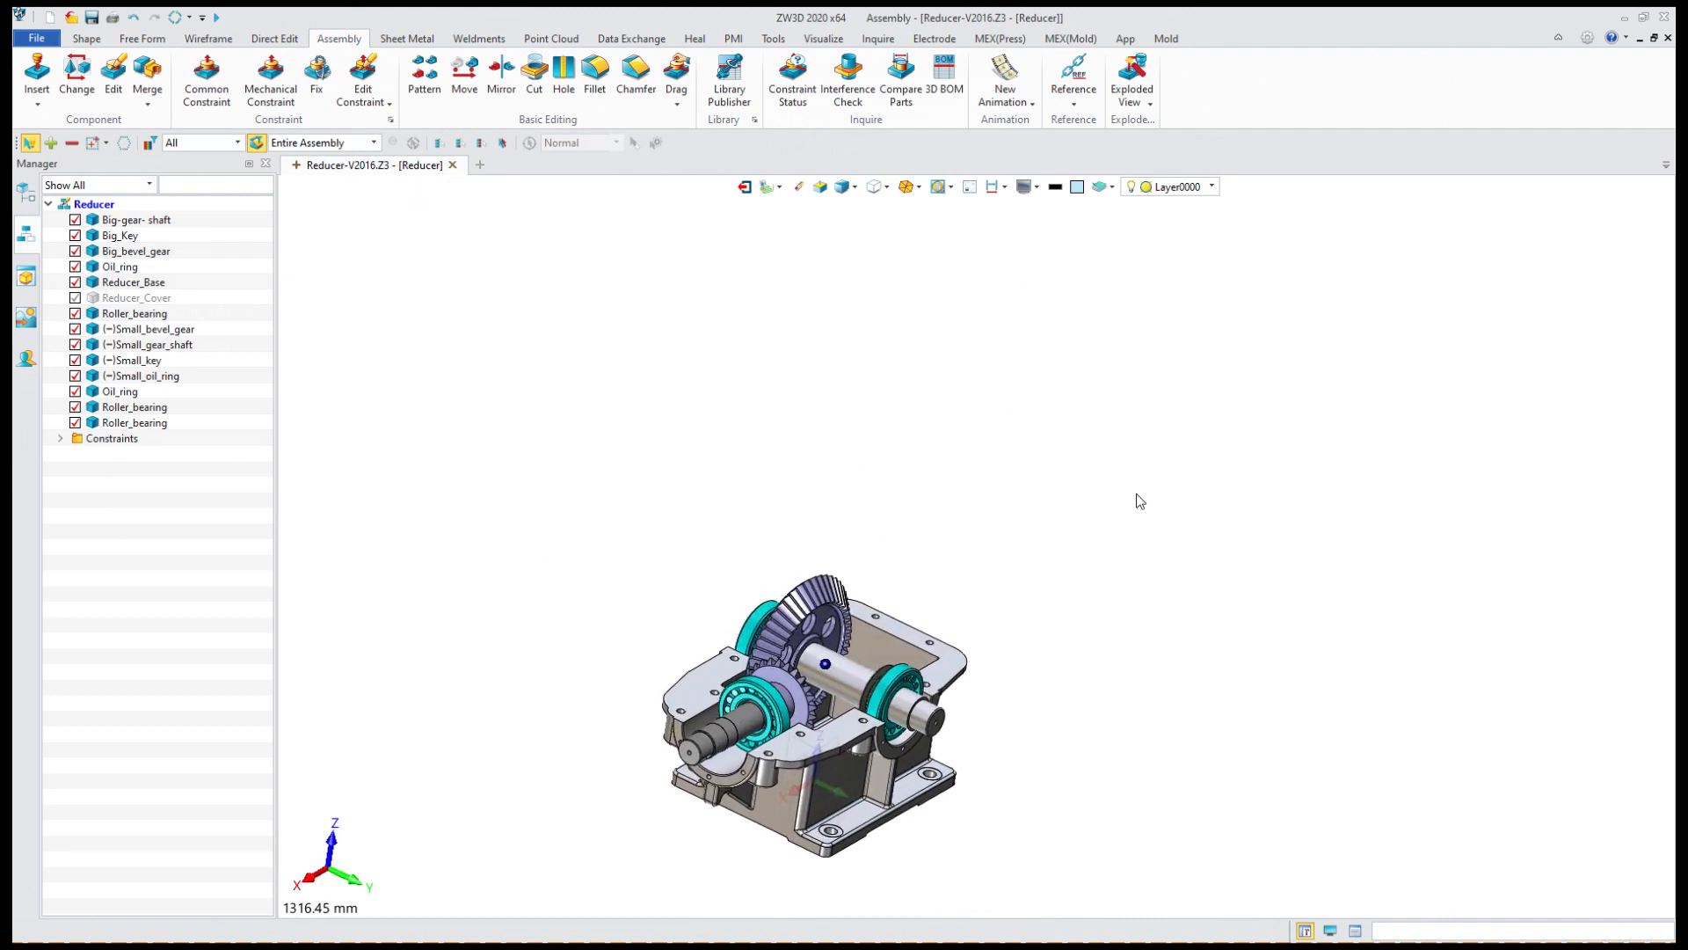
Fix the Big-gear- shaft component in place within the assembly.
drag(856, 593, 979, 589)
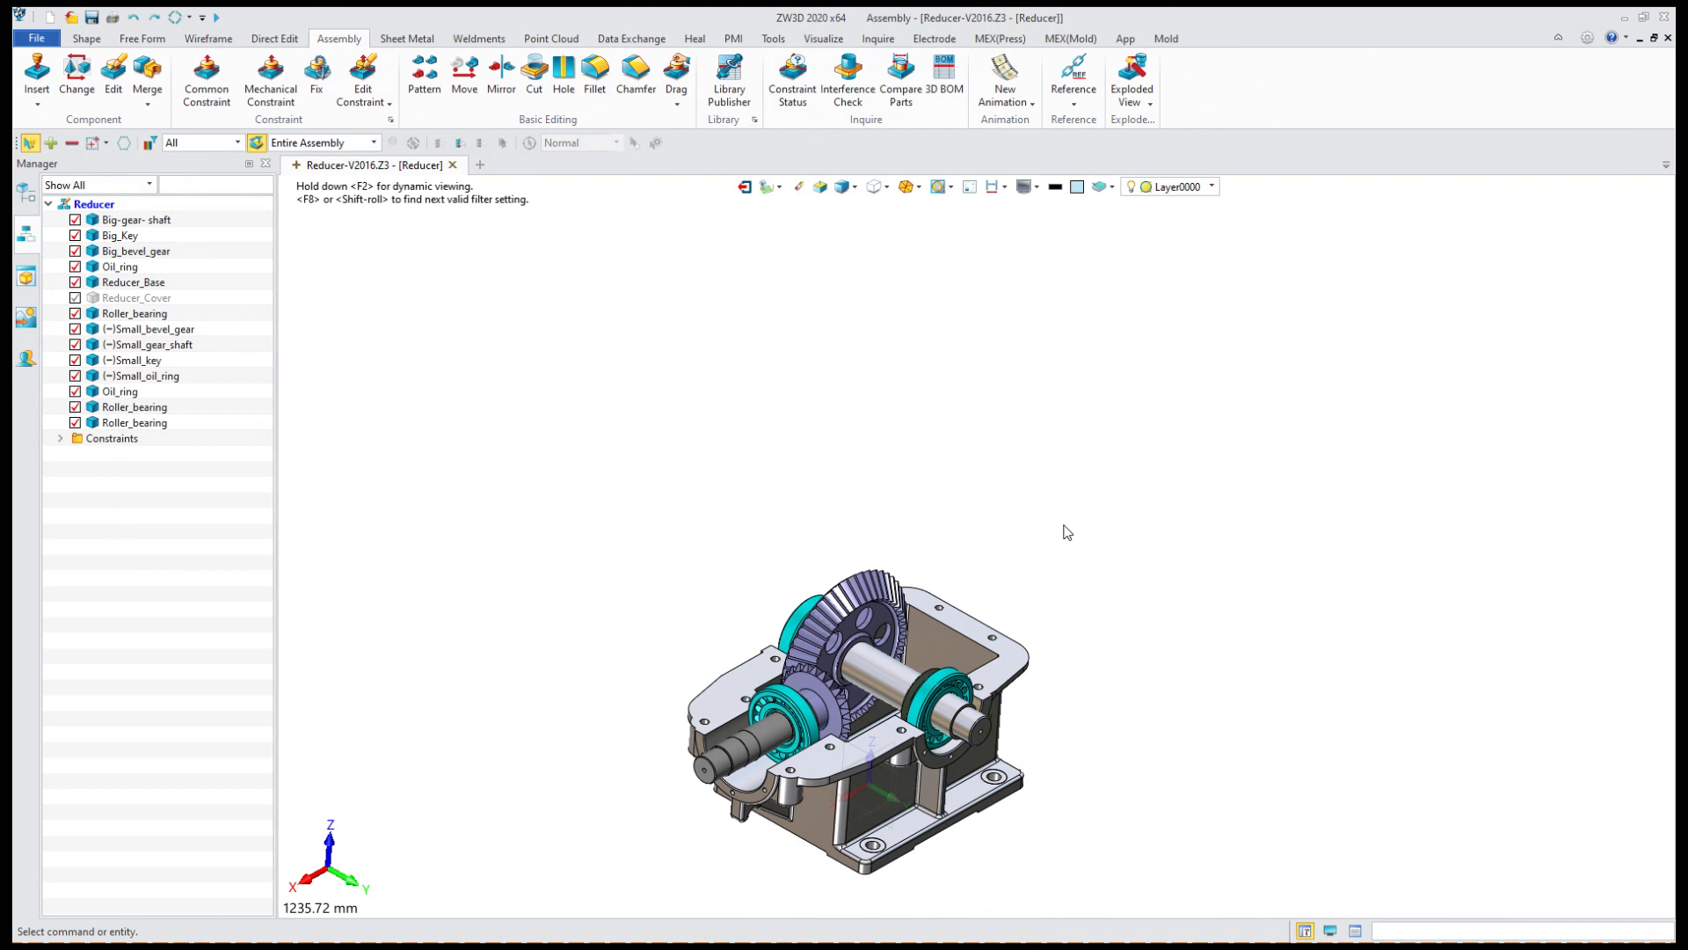
click(886, 667)
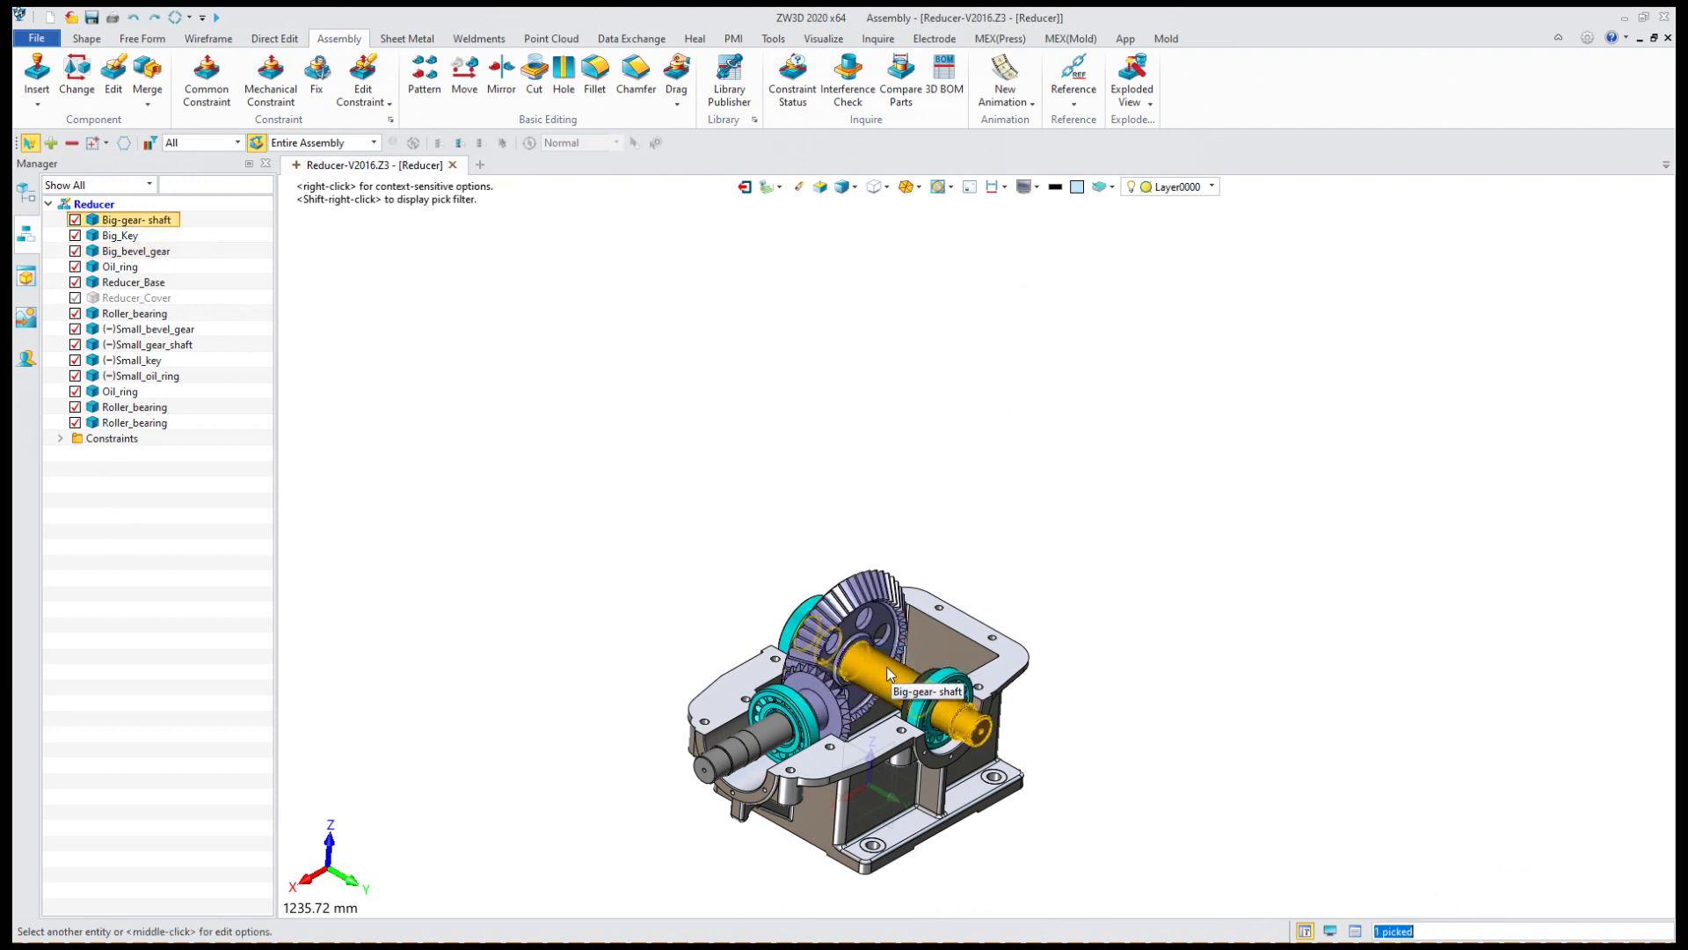
right_click(892, 675)
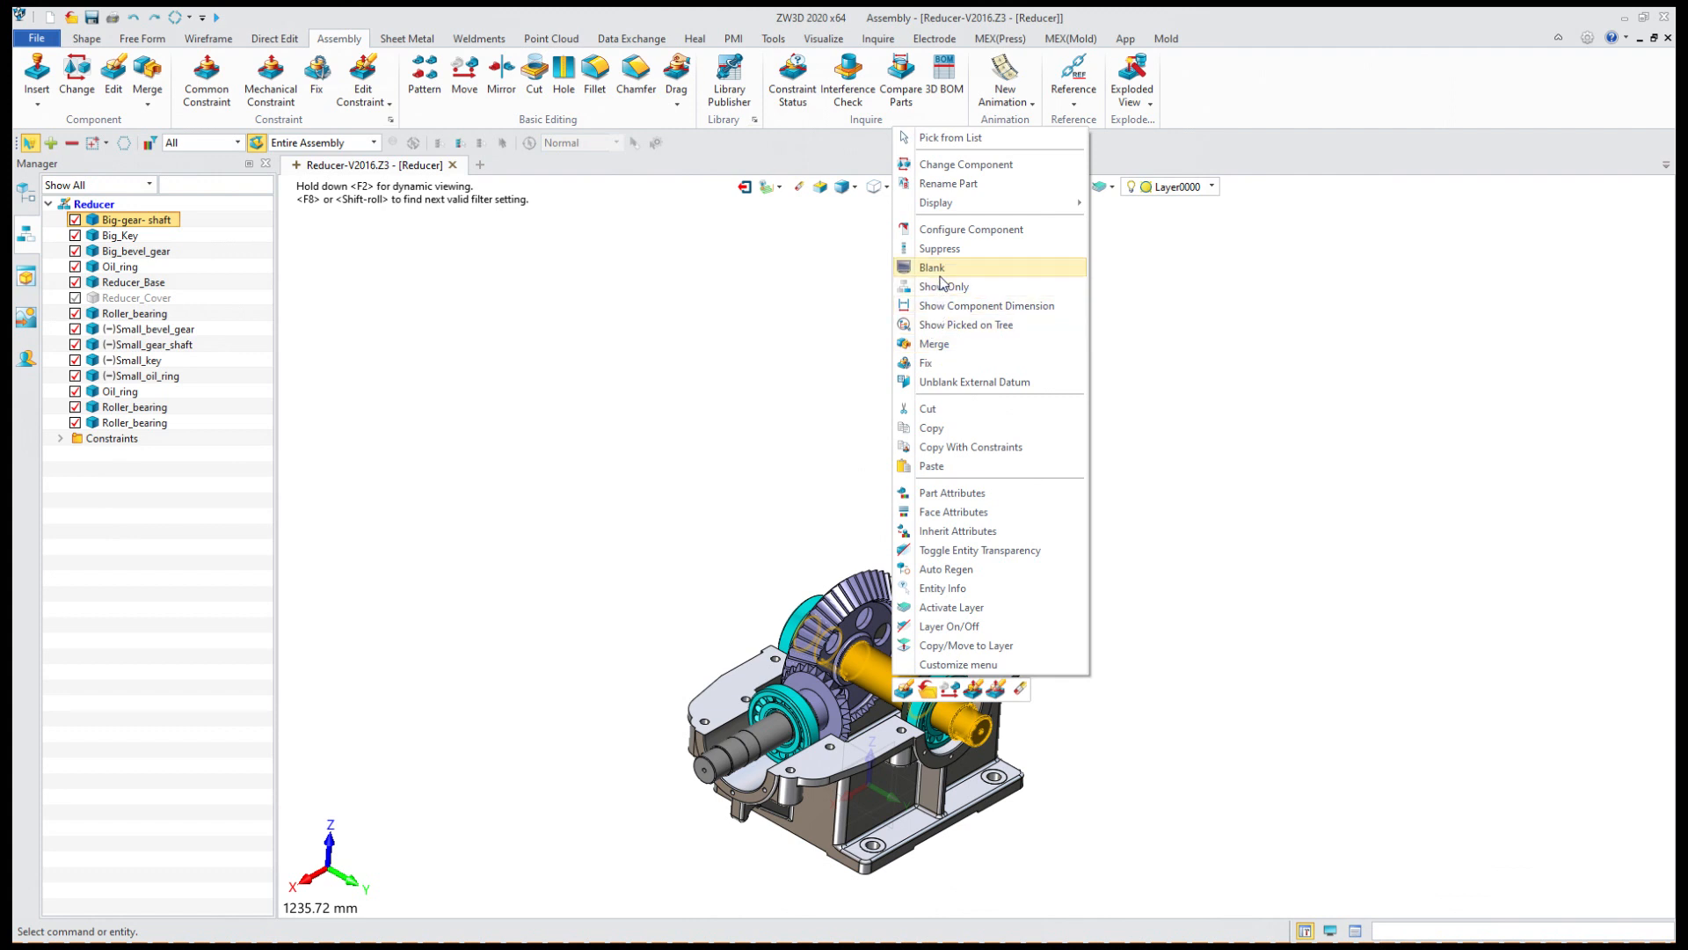
click(939, 364)
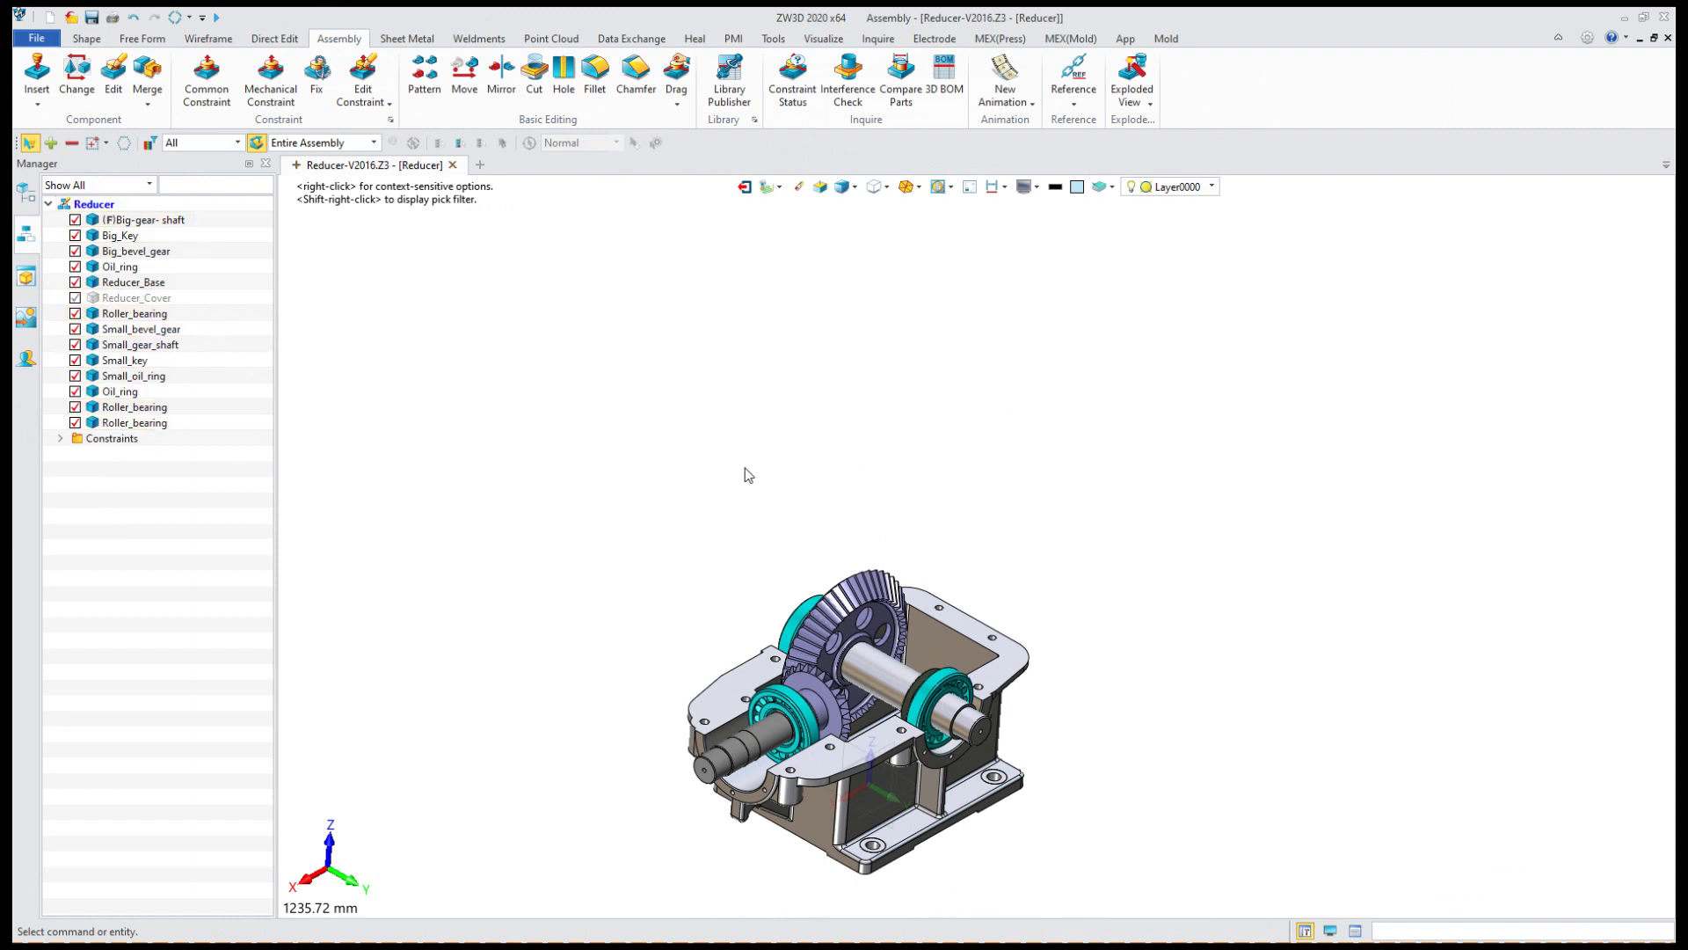
Unblank the Reducer_Cover component and inspect the constraint status of the assembly's components.
right_click(127, 300)
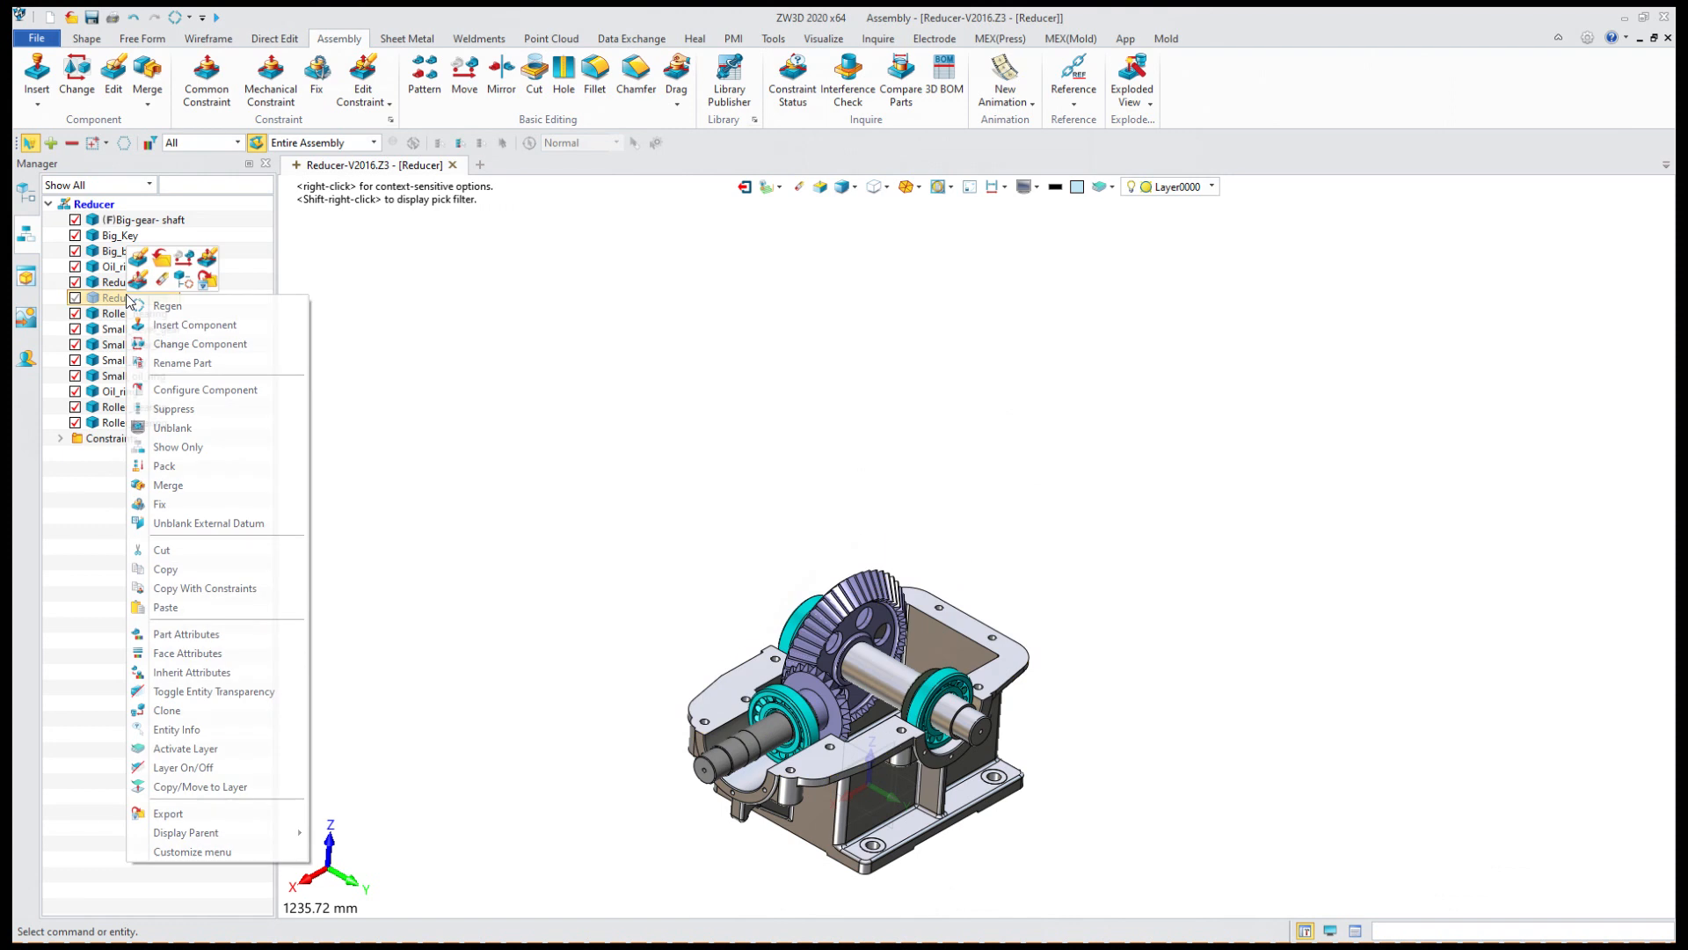
click(172, 427)
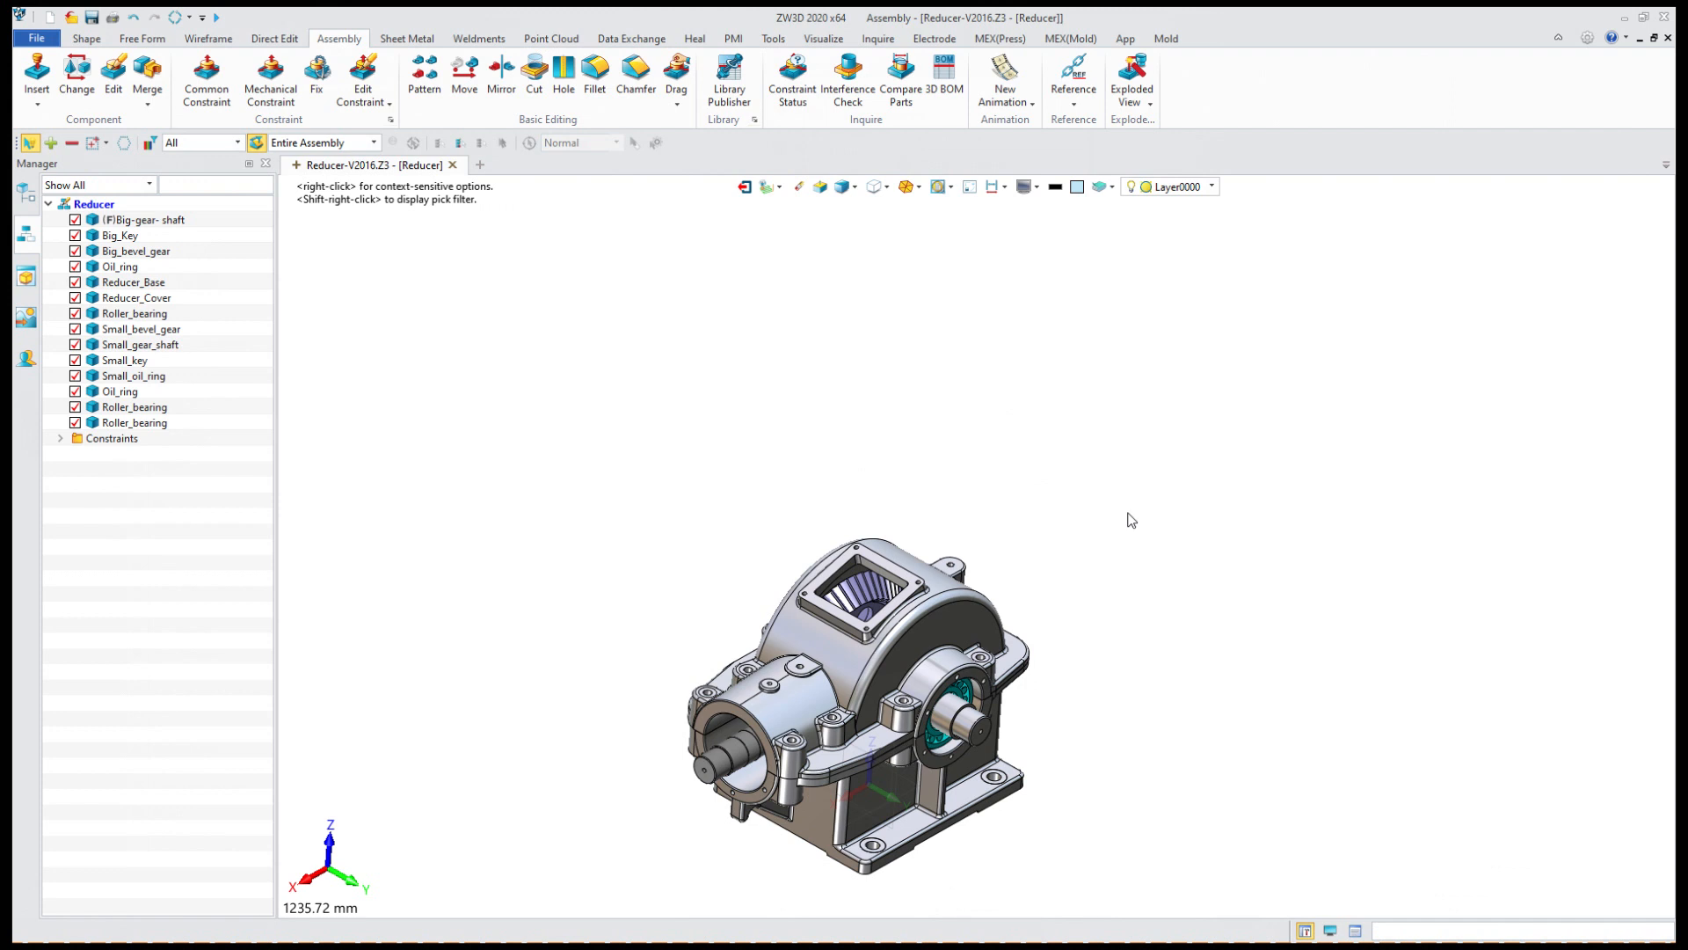
click(797, 75)
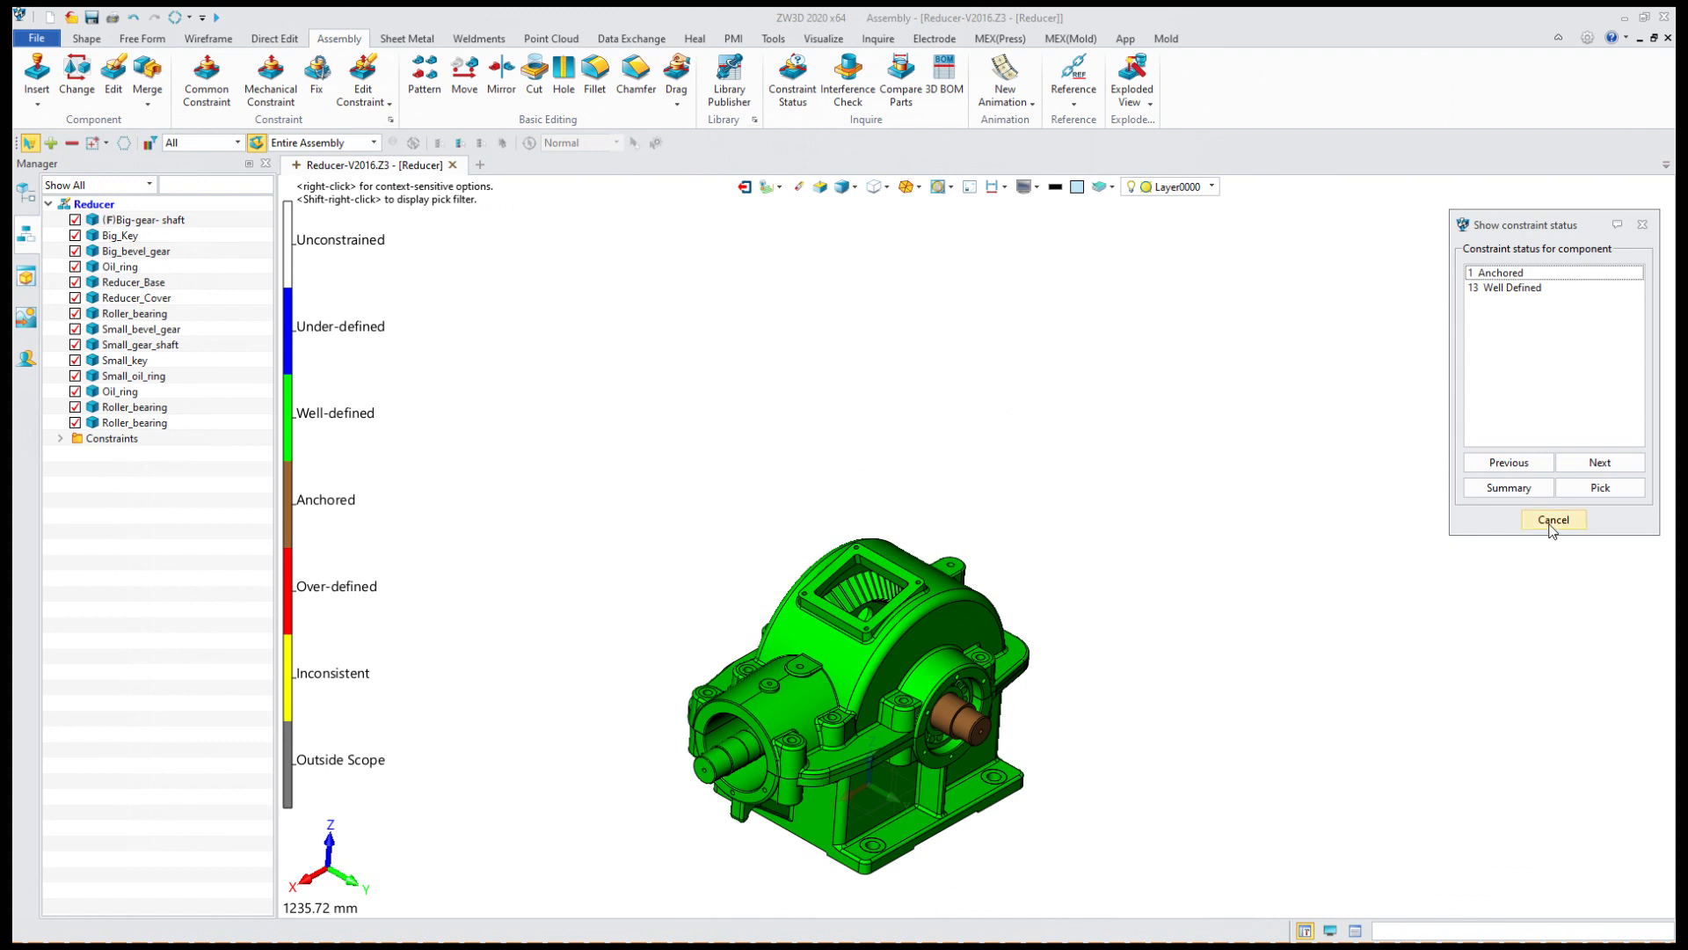
click(1641, 224)
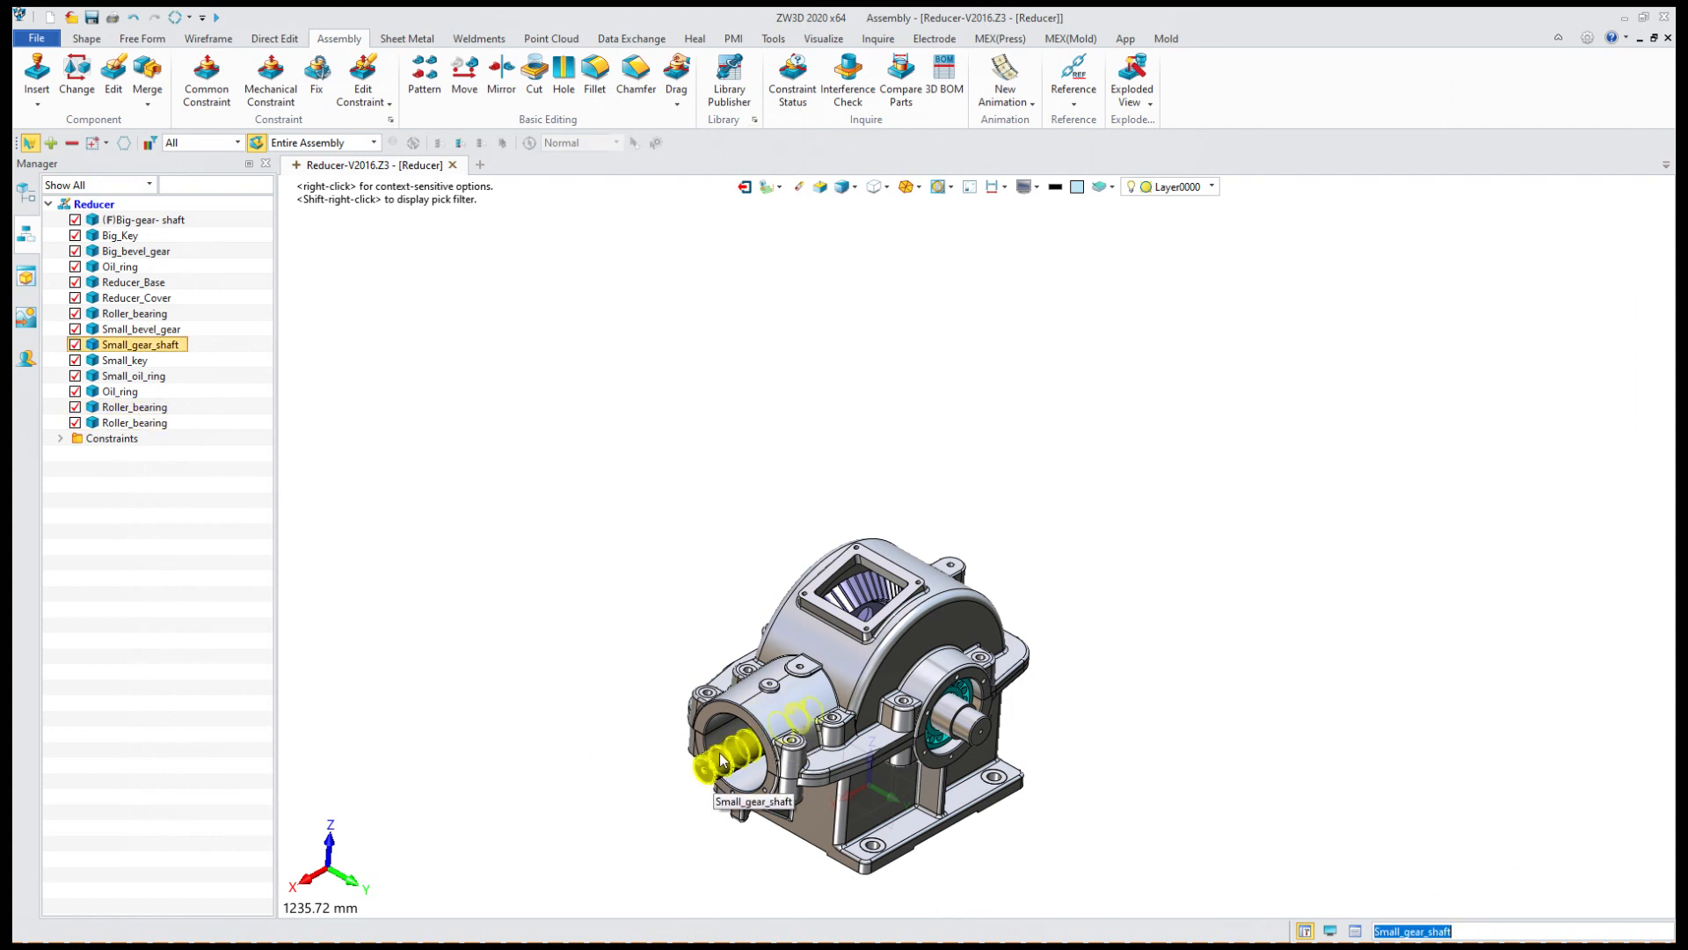
Review the existing constraints of Small_gear_shaft one by one, including its concentric, coincident and middle-plane constraints, and finish editing.
click(132, 349)
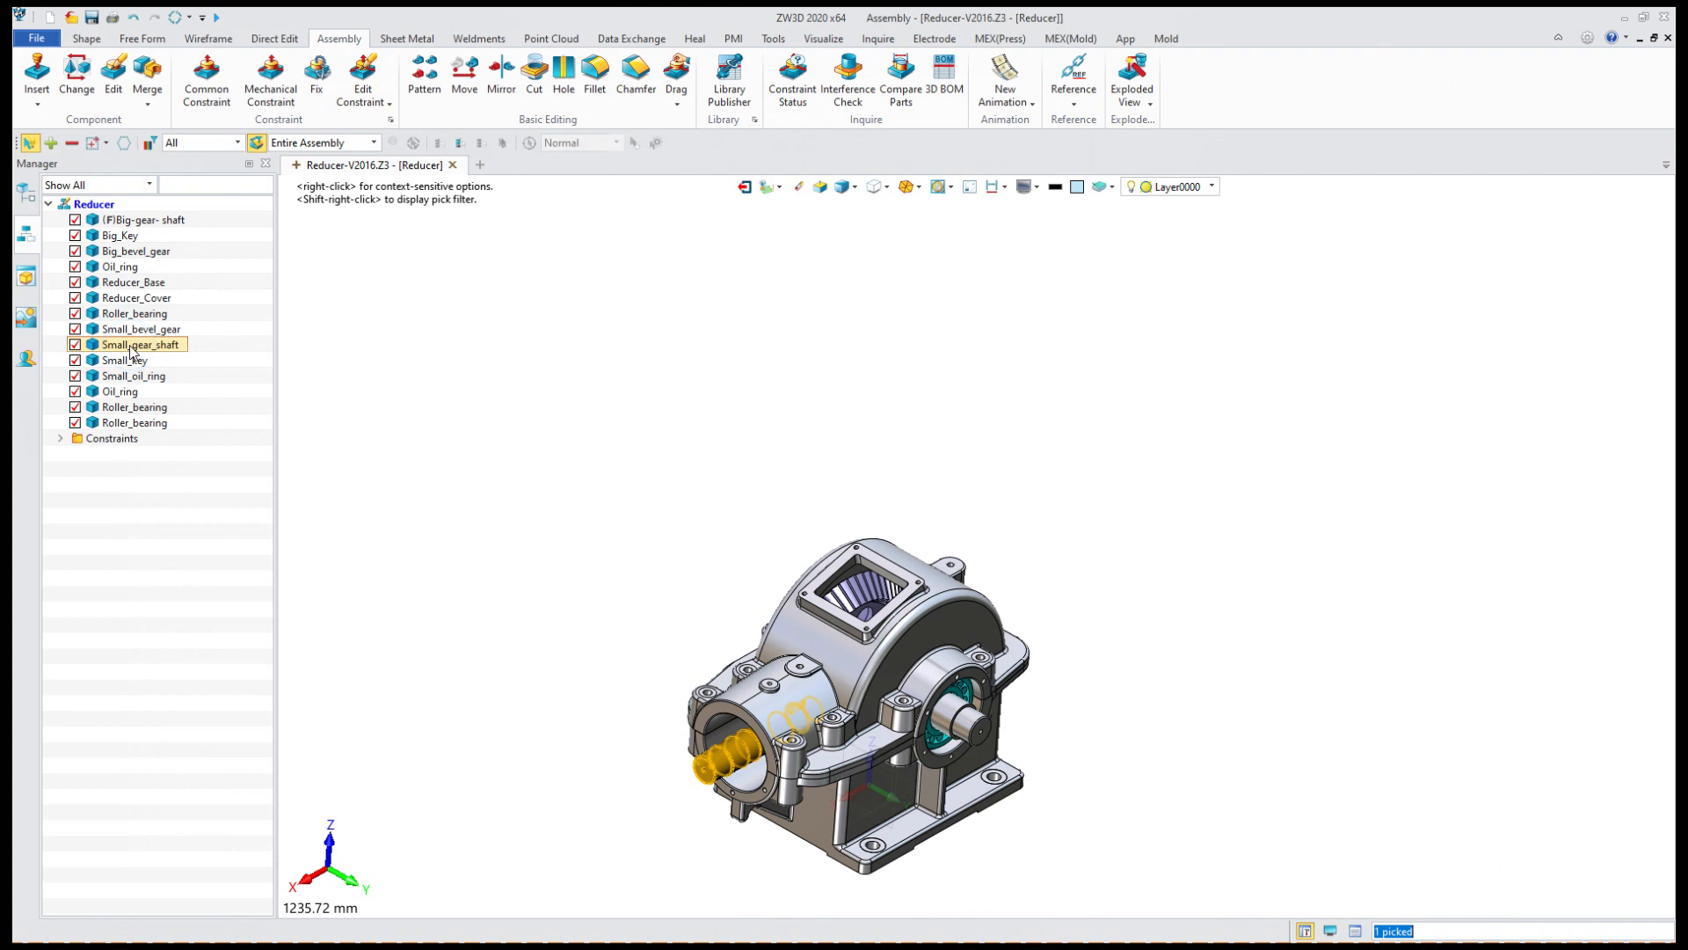
right_click(130, 350)
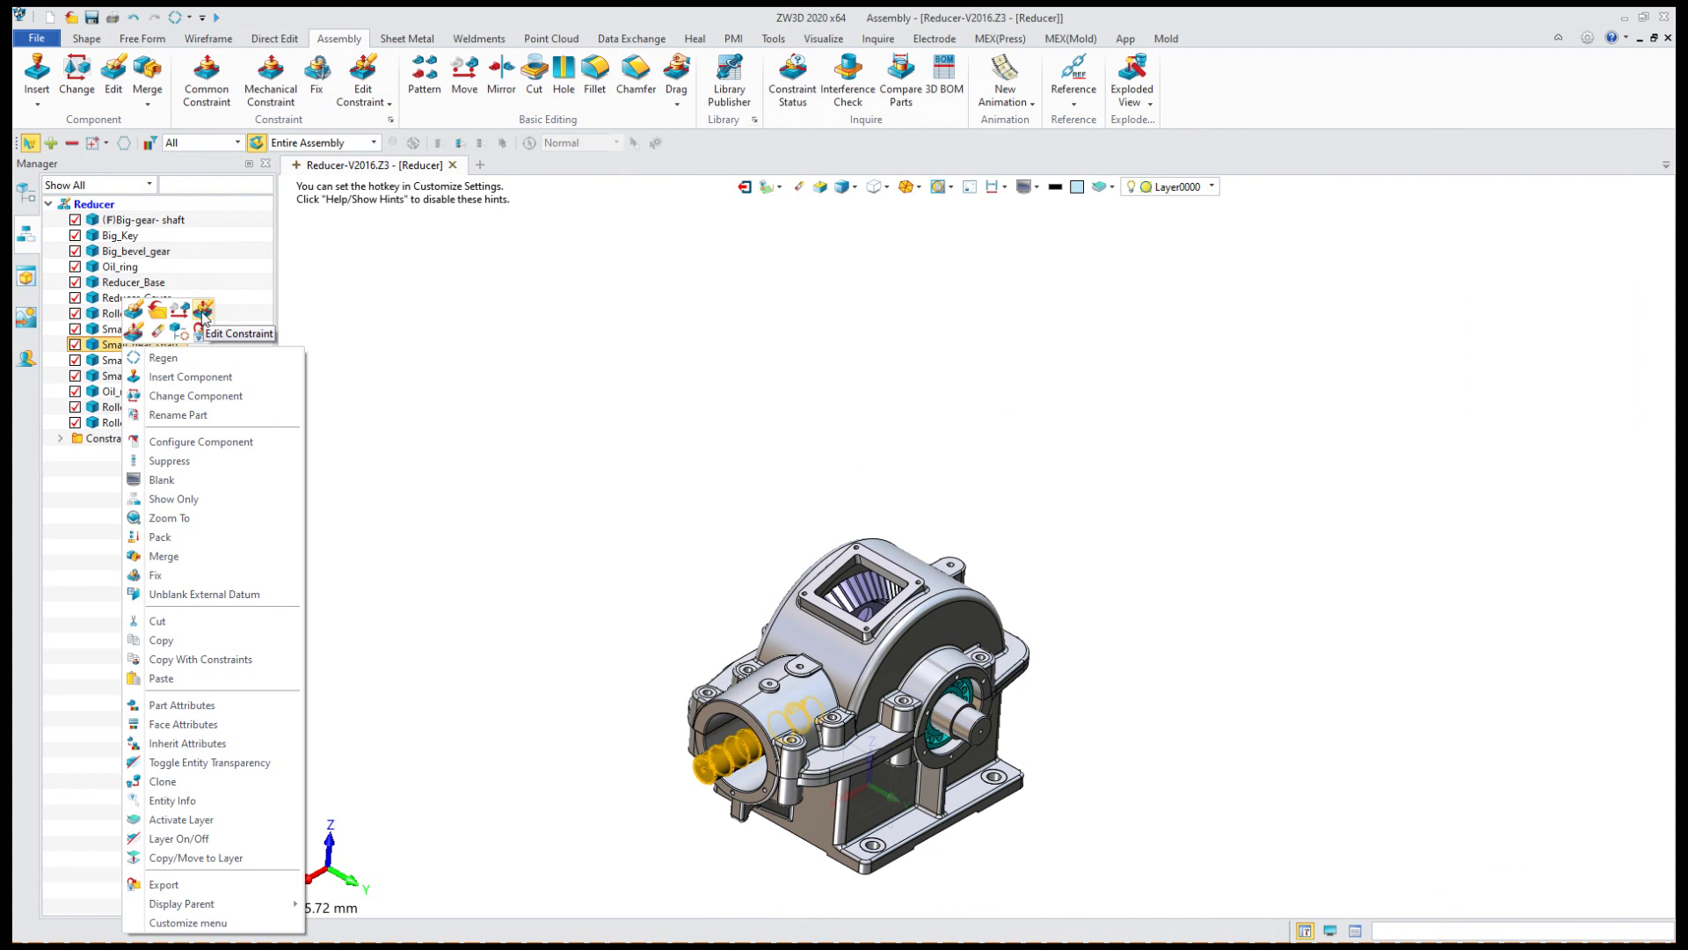
click(202, 312)
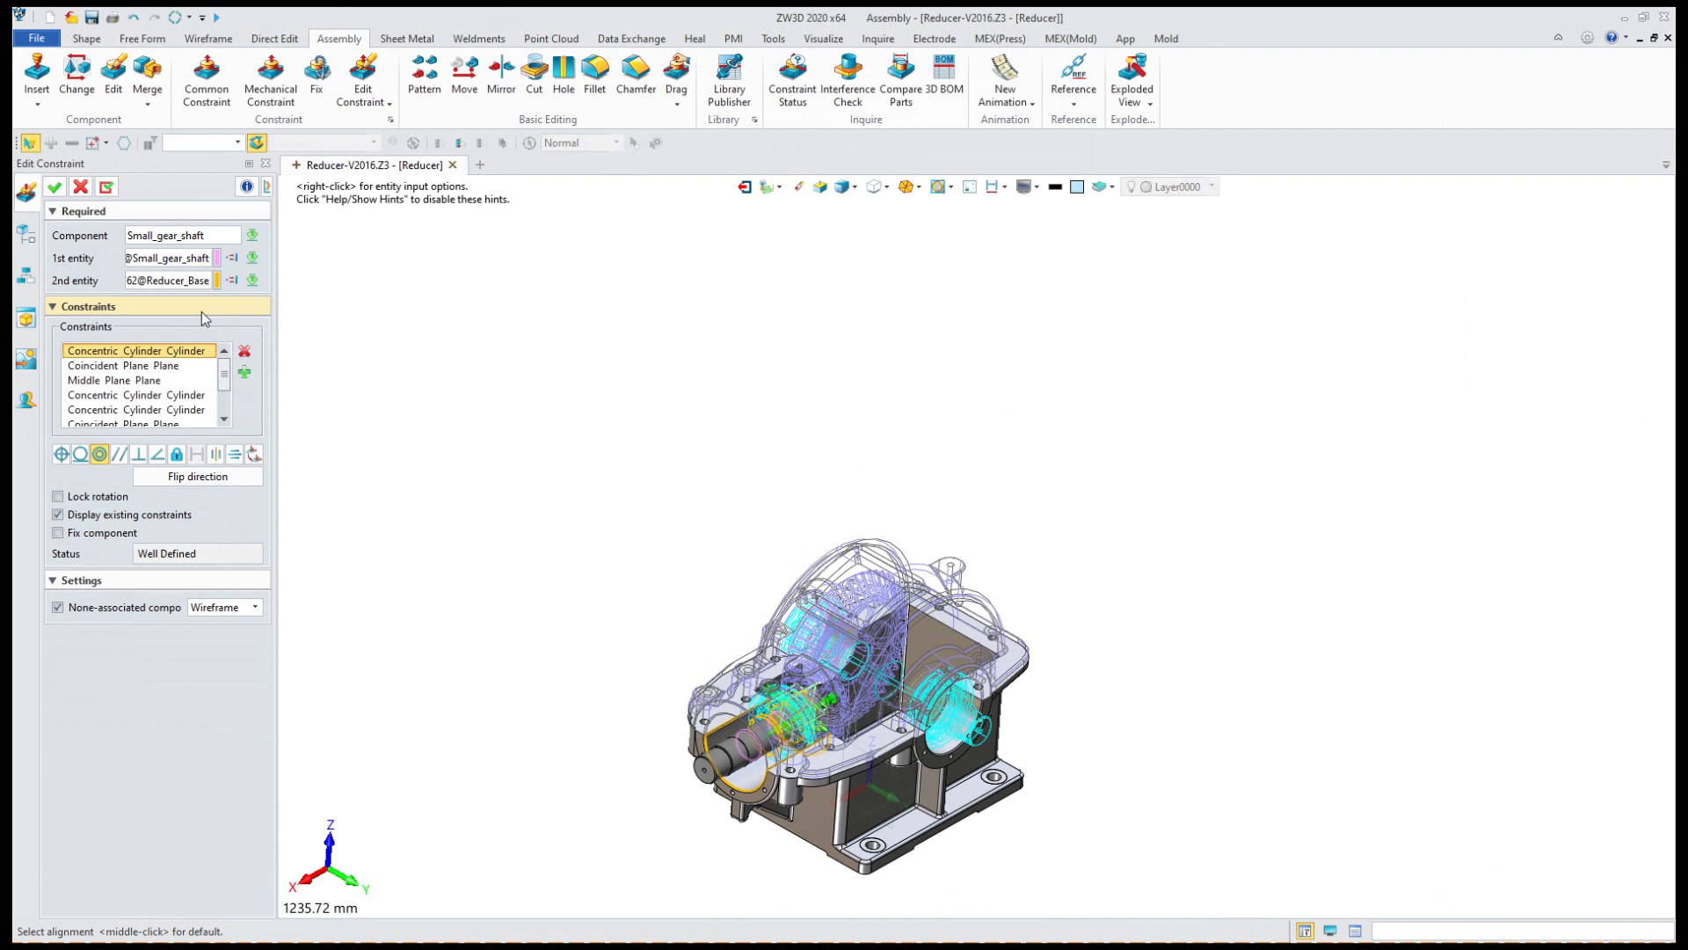
click(93, 366)
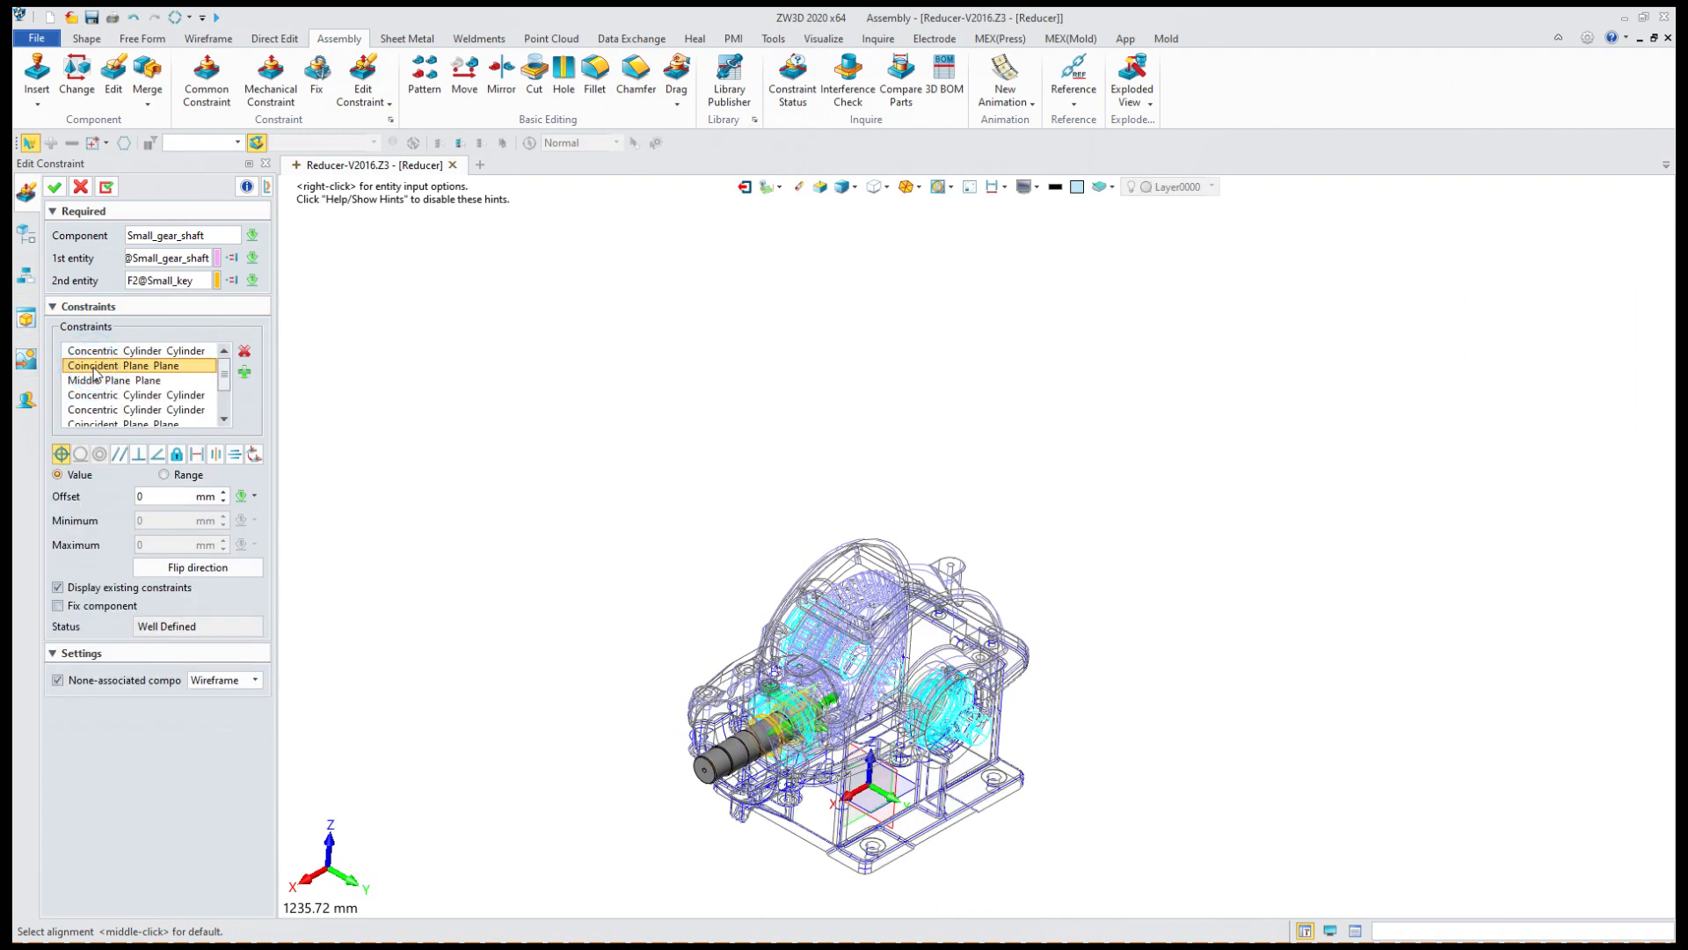
click(106, 381)
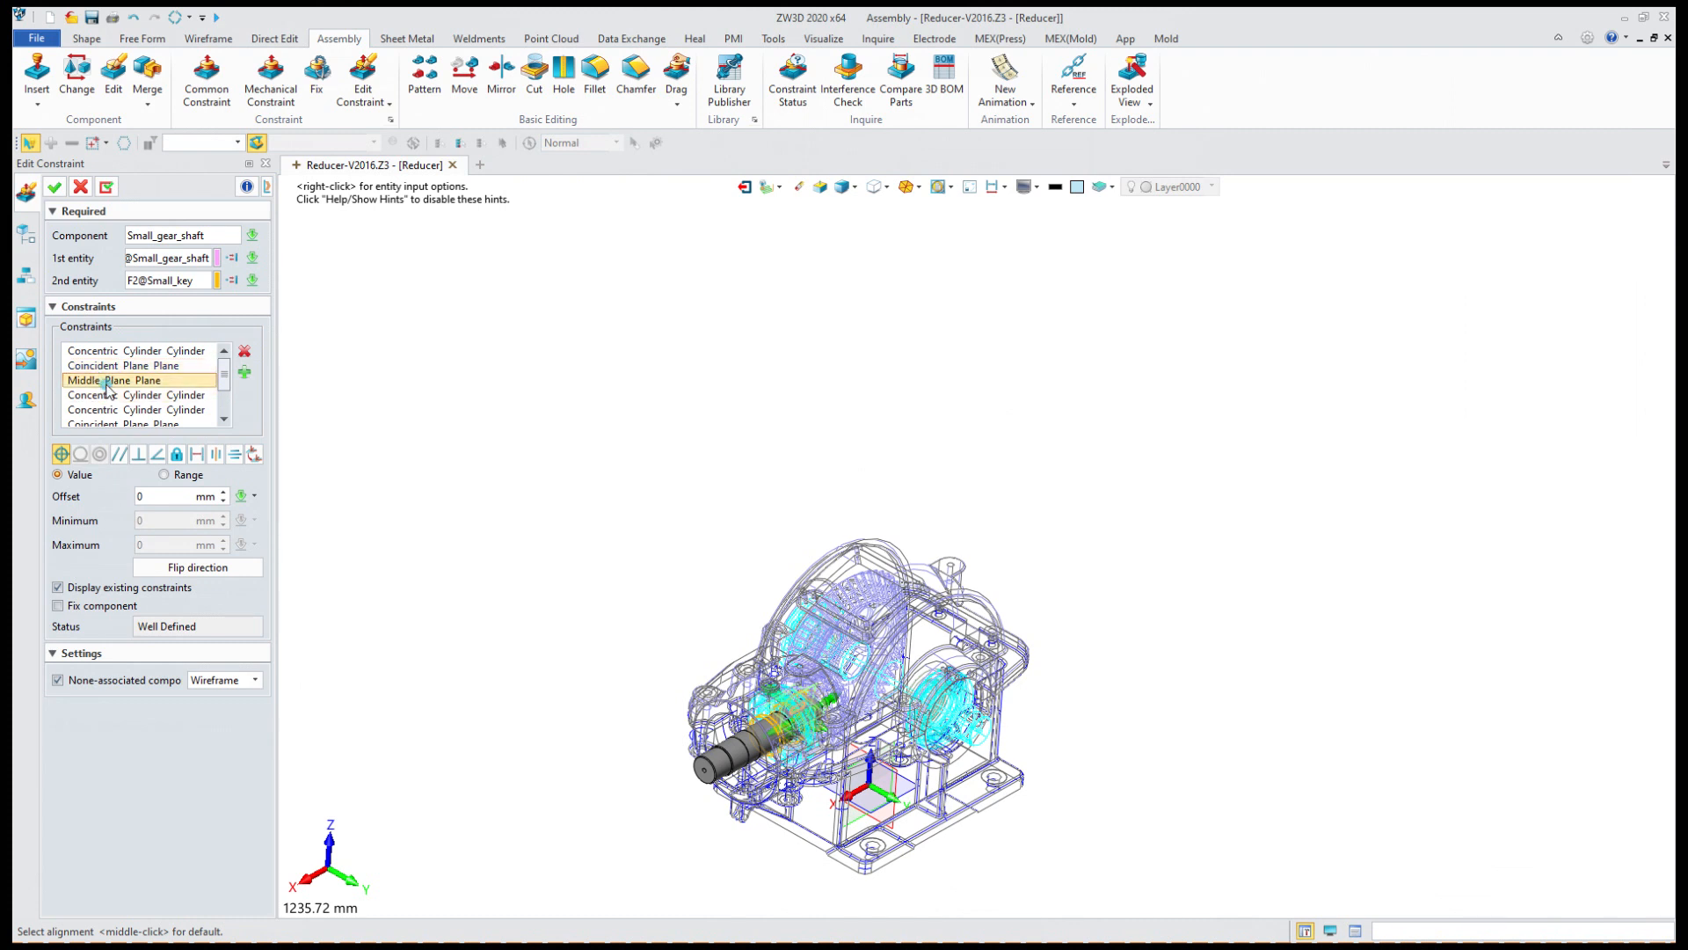
click(108, 397)
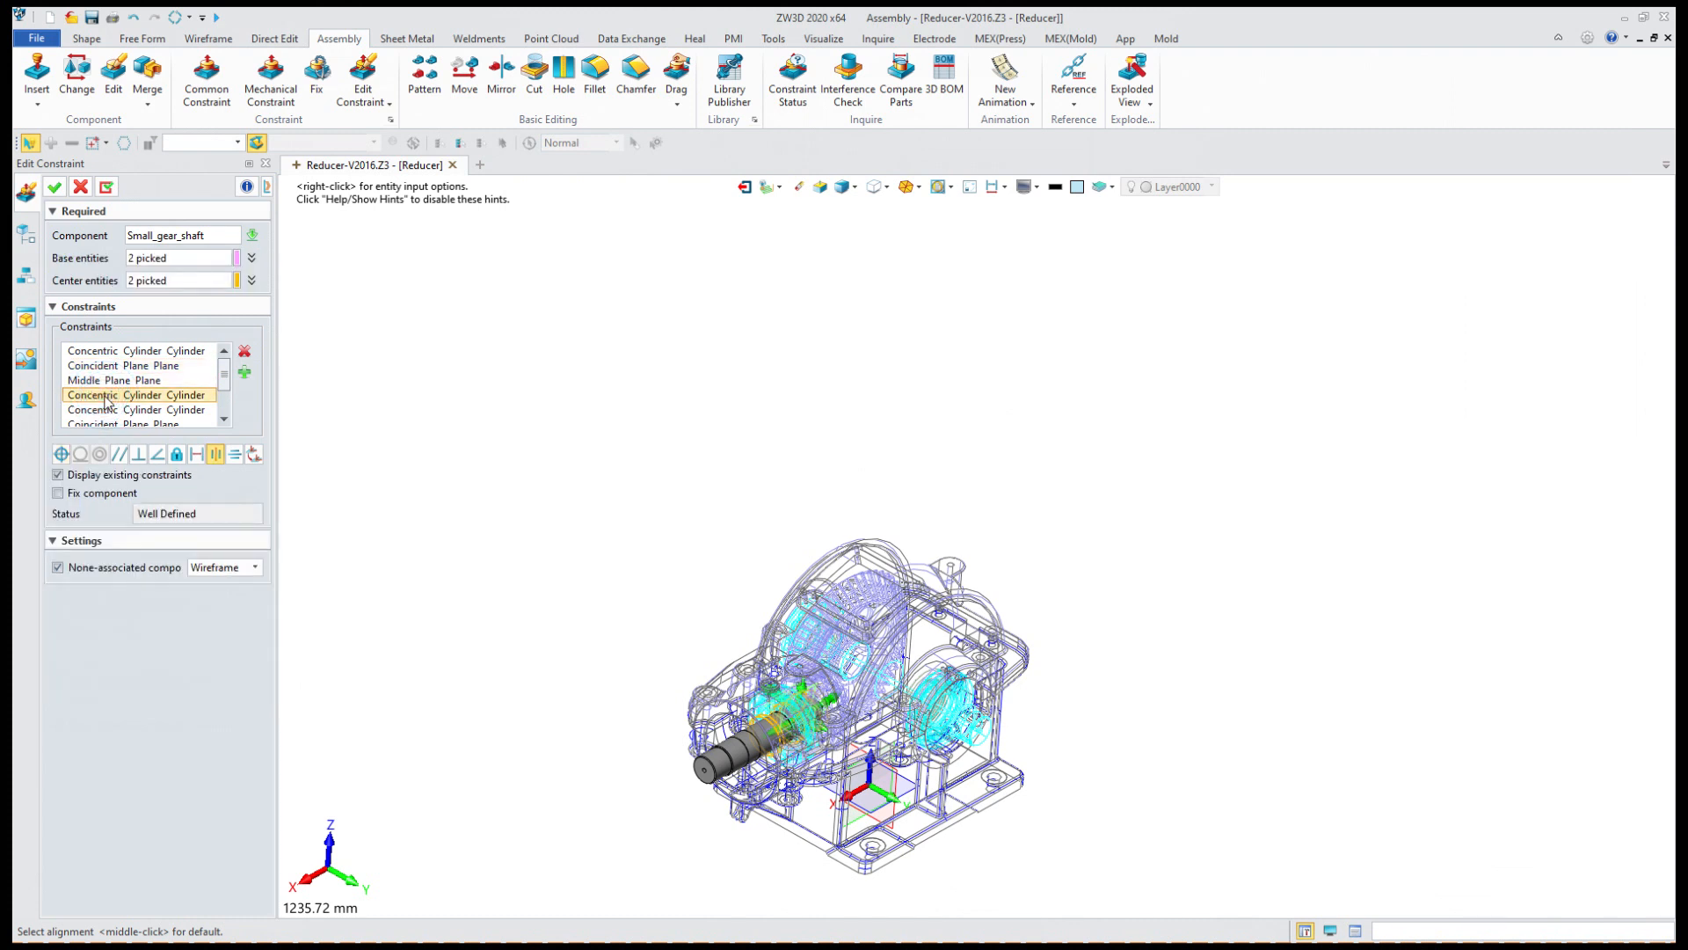
click(111, 410)
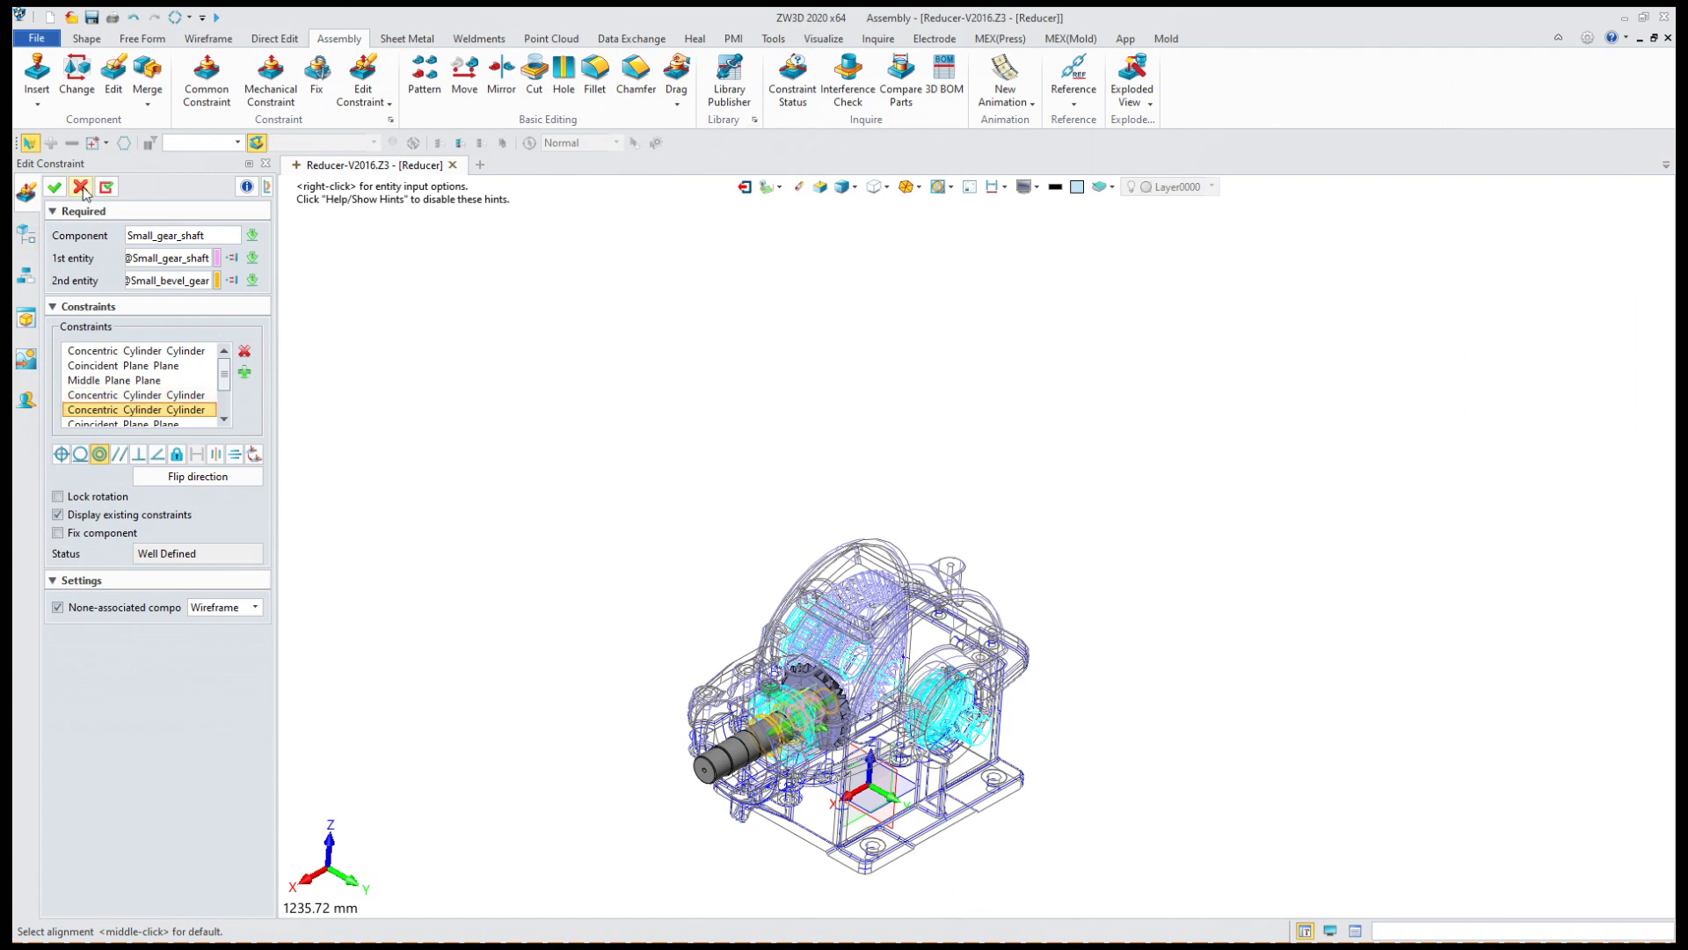
click(53, 186)
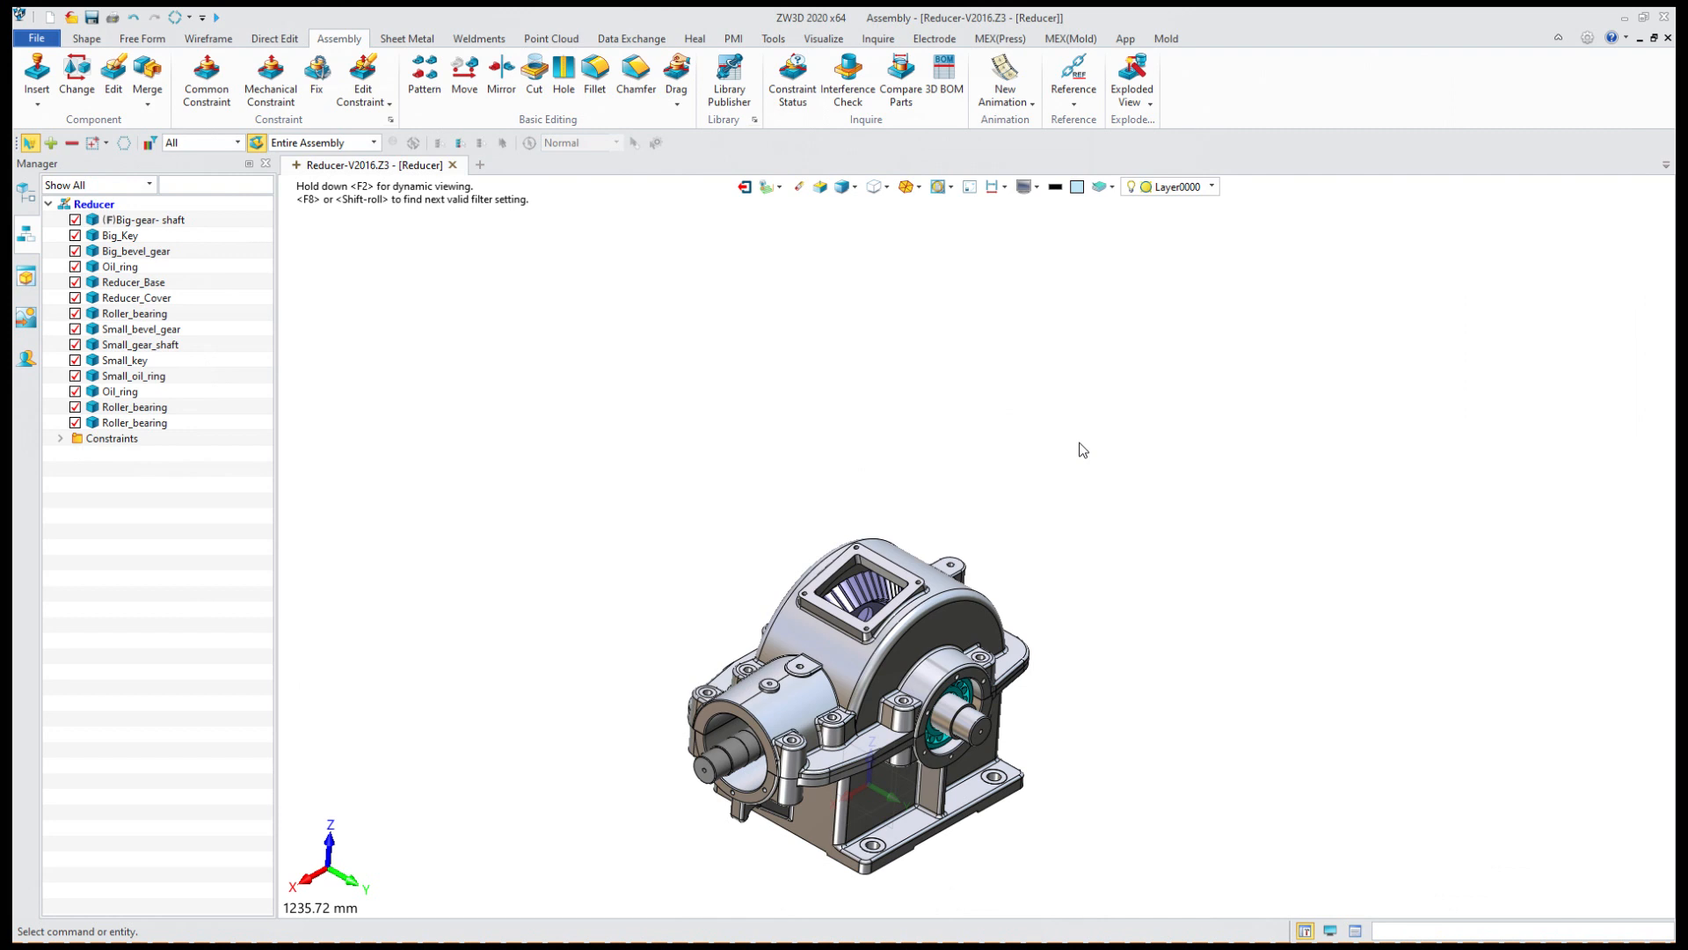
Activate Reducer_Cover for editing within the assembly and hide Reducer_Base, Big_bevel_gear and the first Oil_ring and Roller_bearing.
double_click(864, 661)
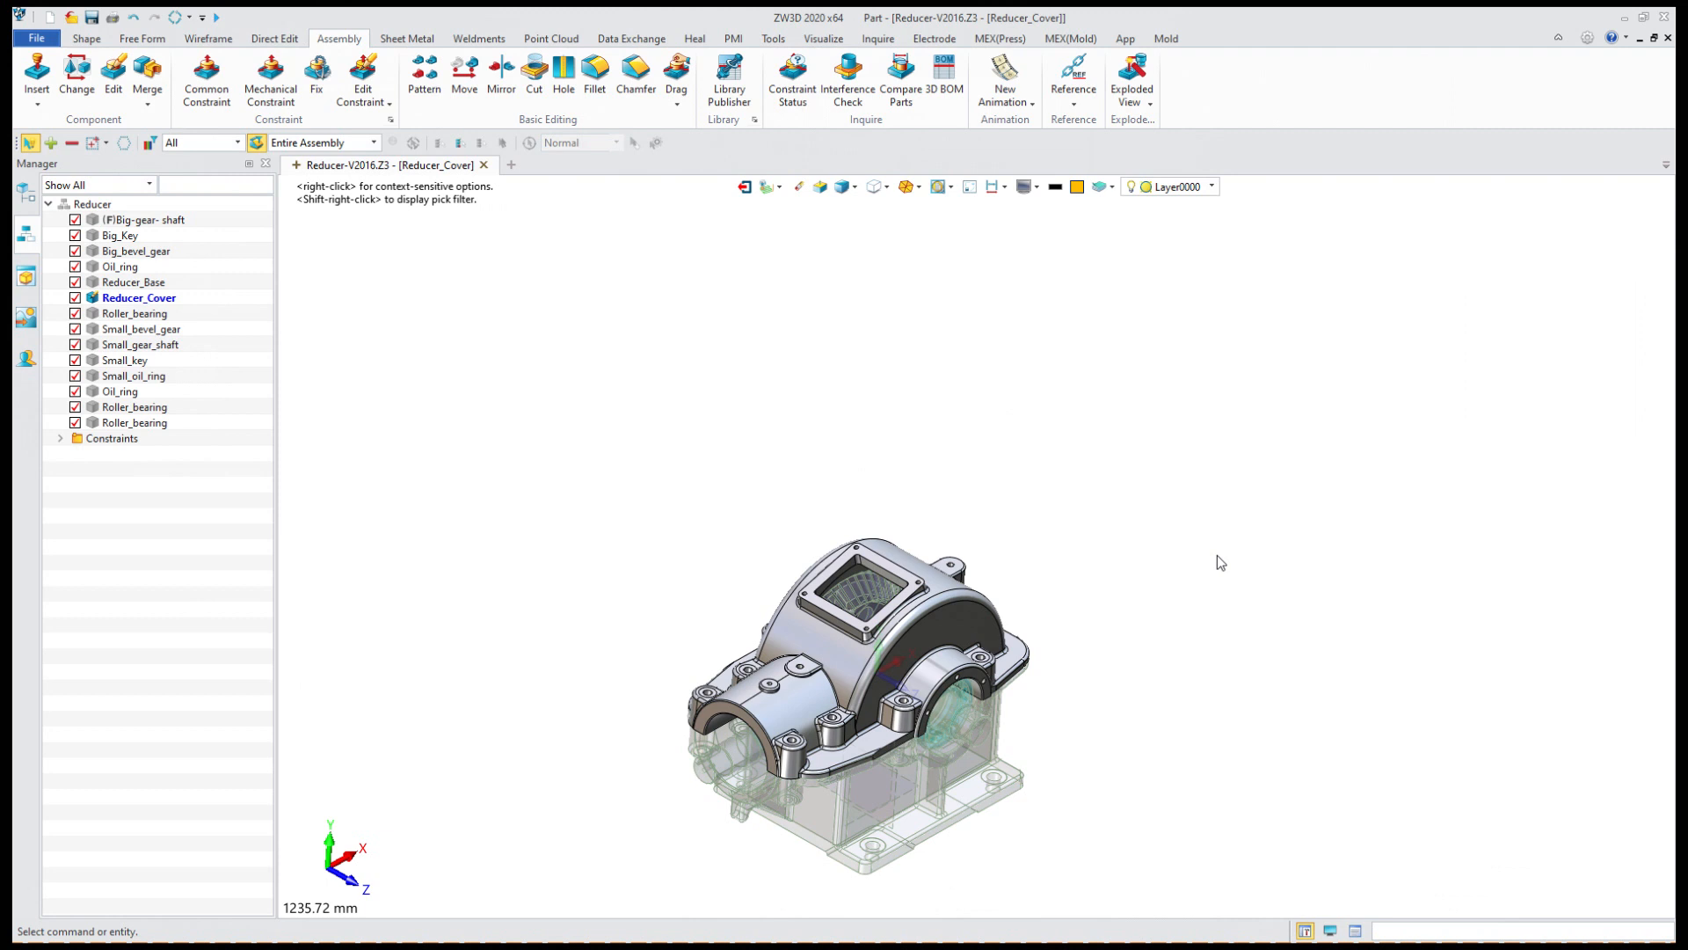
click(74, 282)
click(75, 266)
click(74, 250)
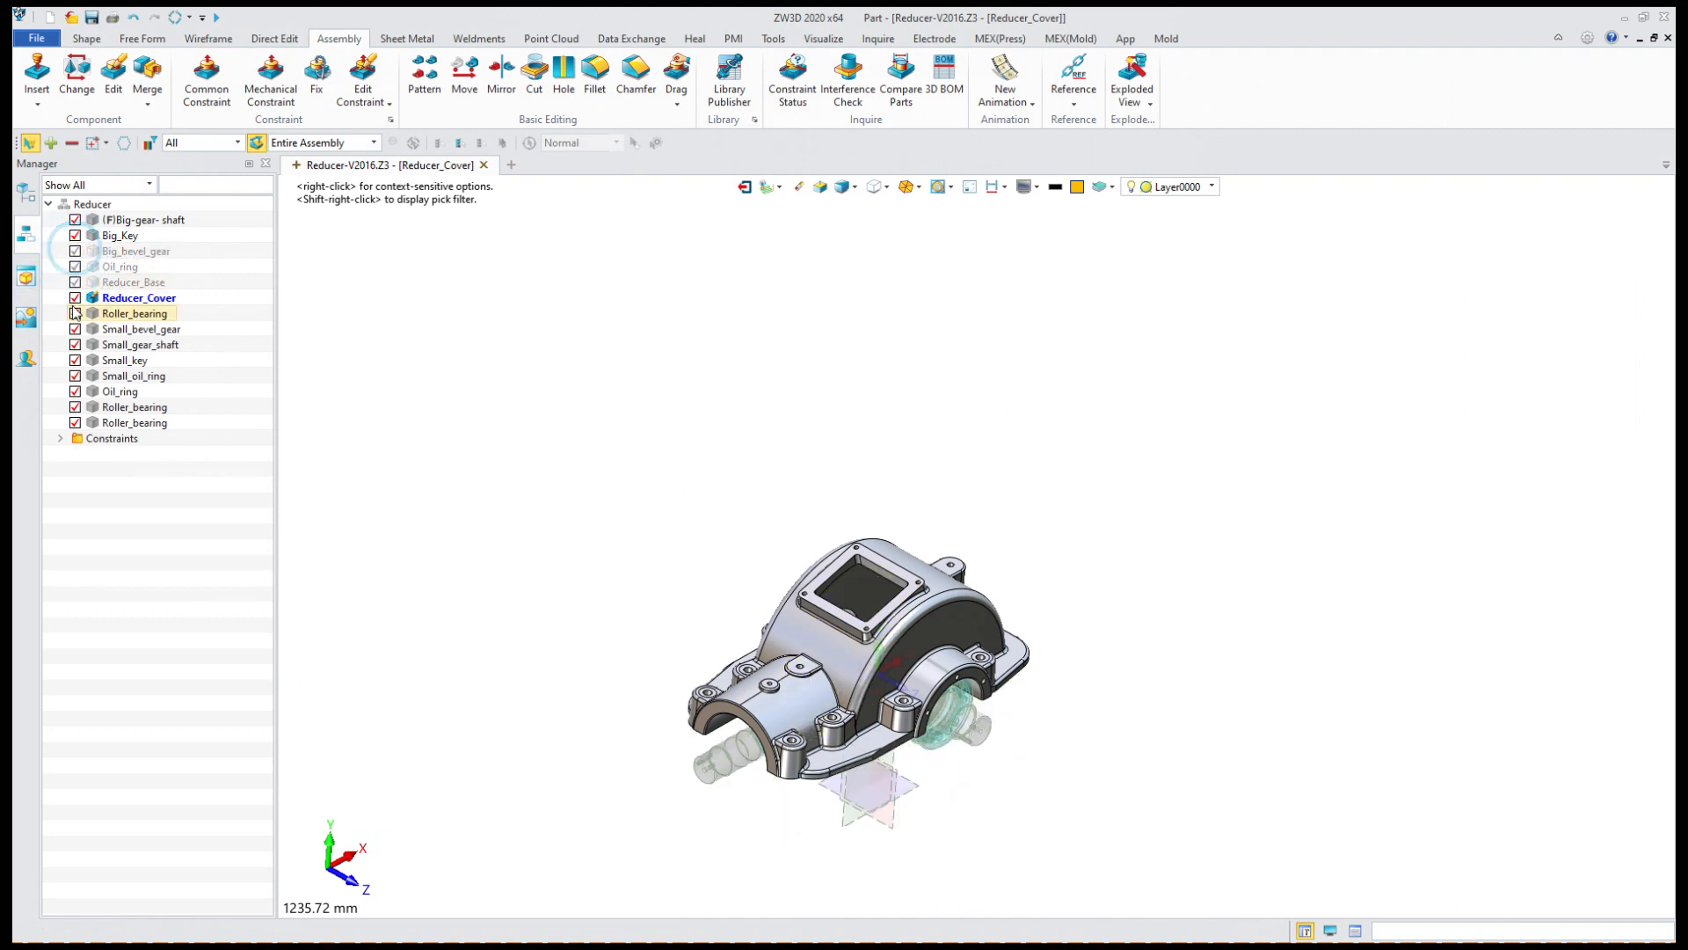
click(75, 314)
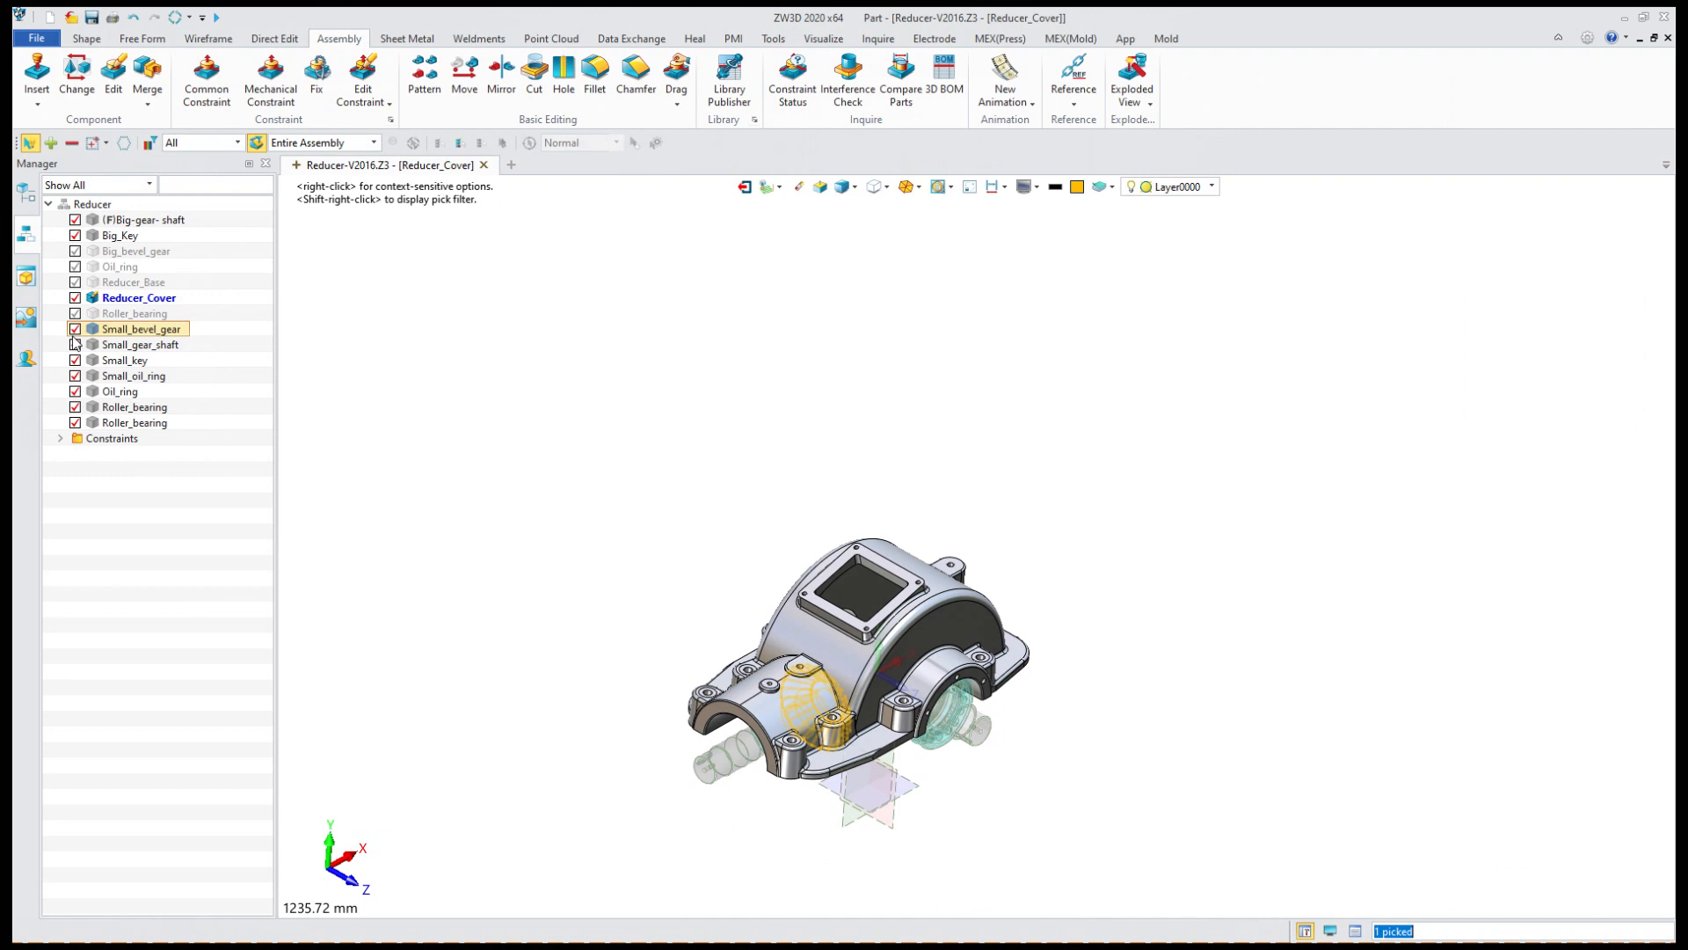
Show the hidden Roller_bearing, Reducer_Base, Oil_ring and Big_bevel_gear components again.
click(75, 314)
click(75, 282)
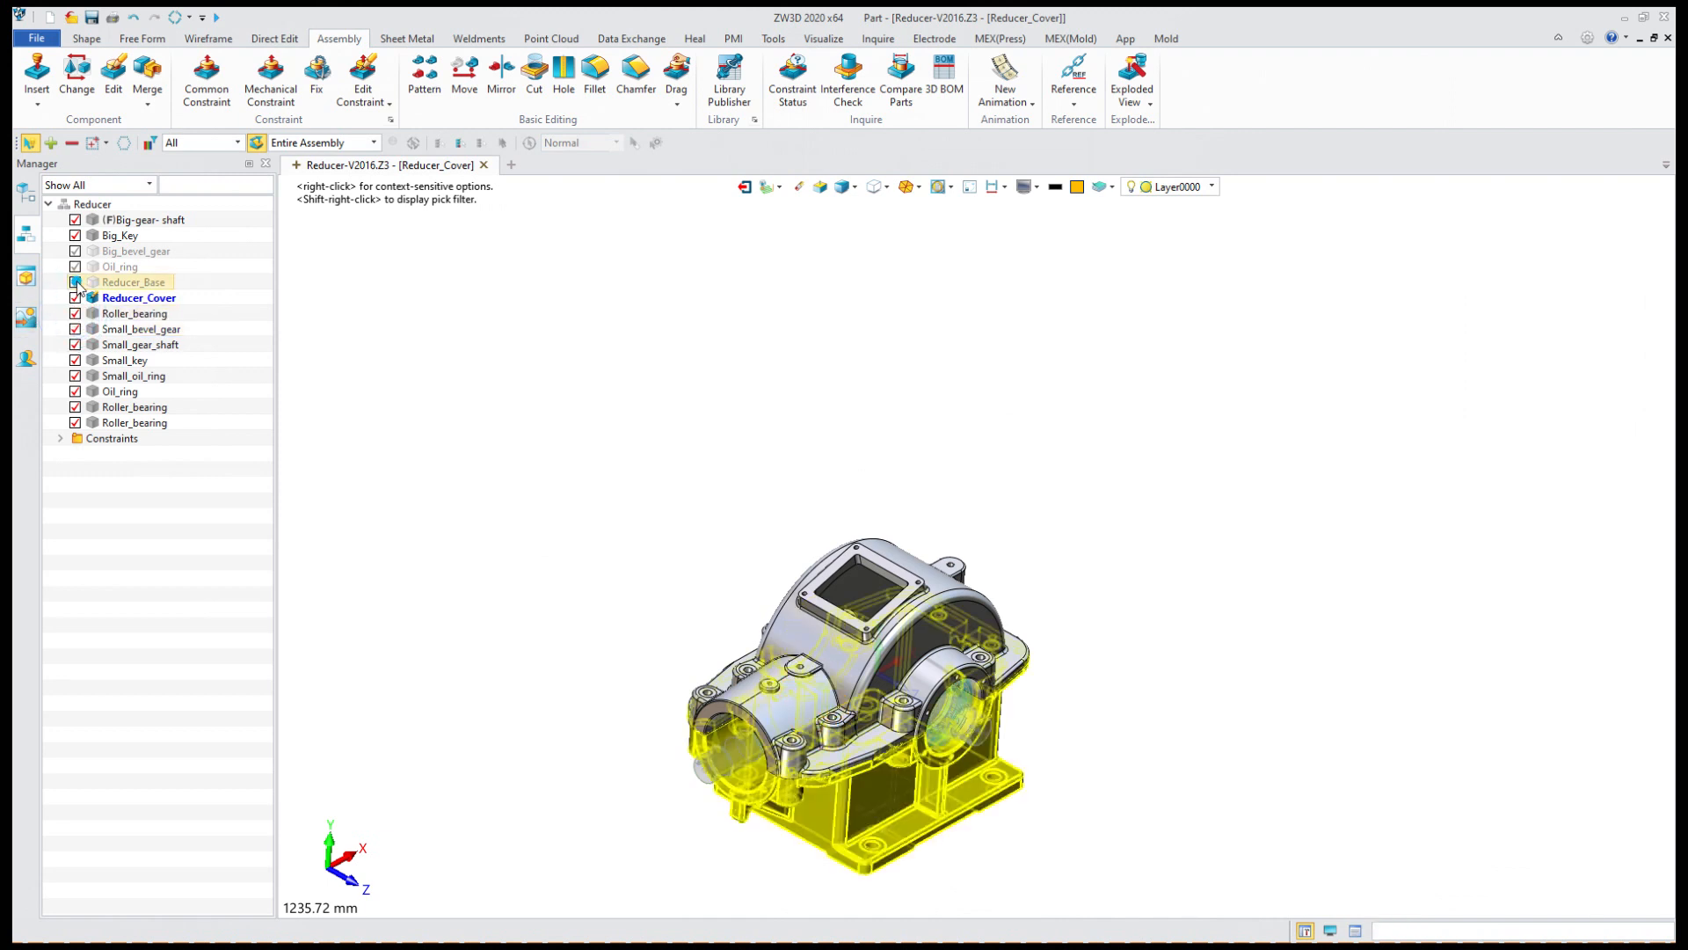
click(75, 268)
click(75, 251)
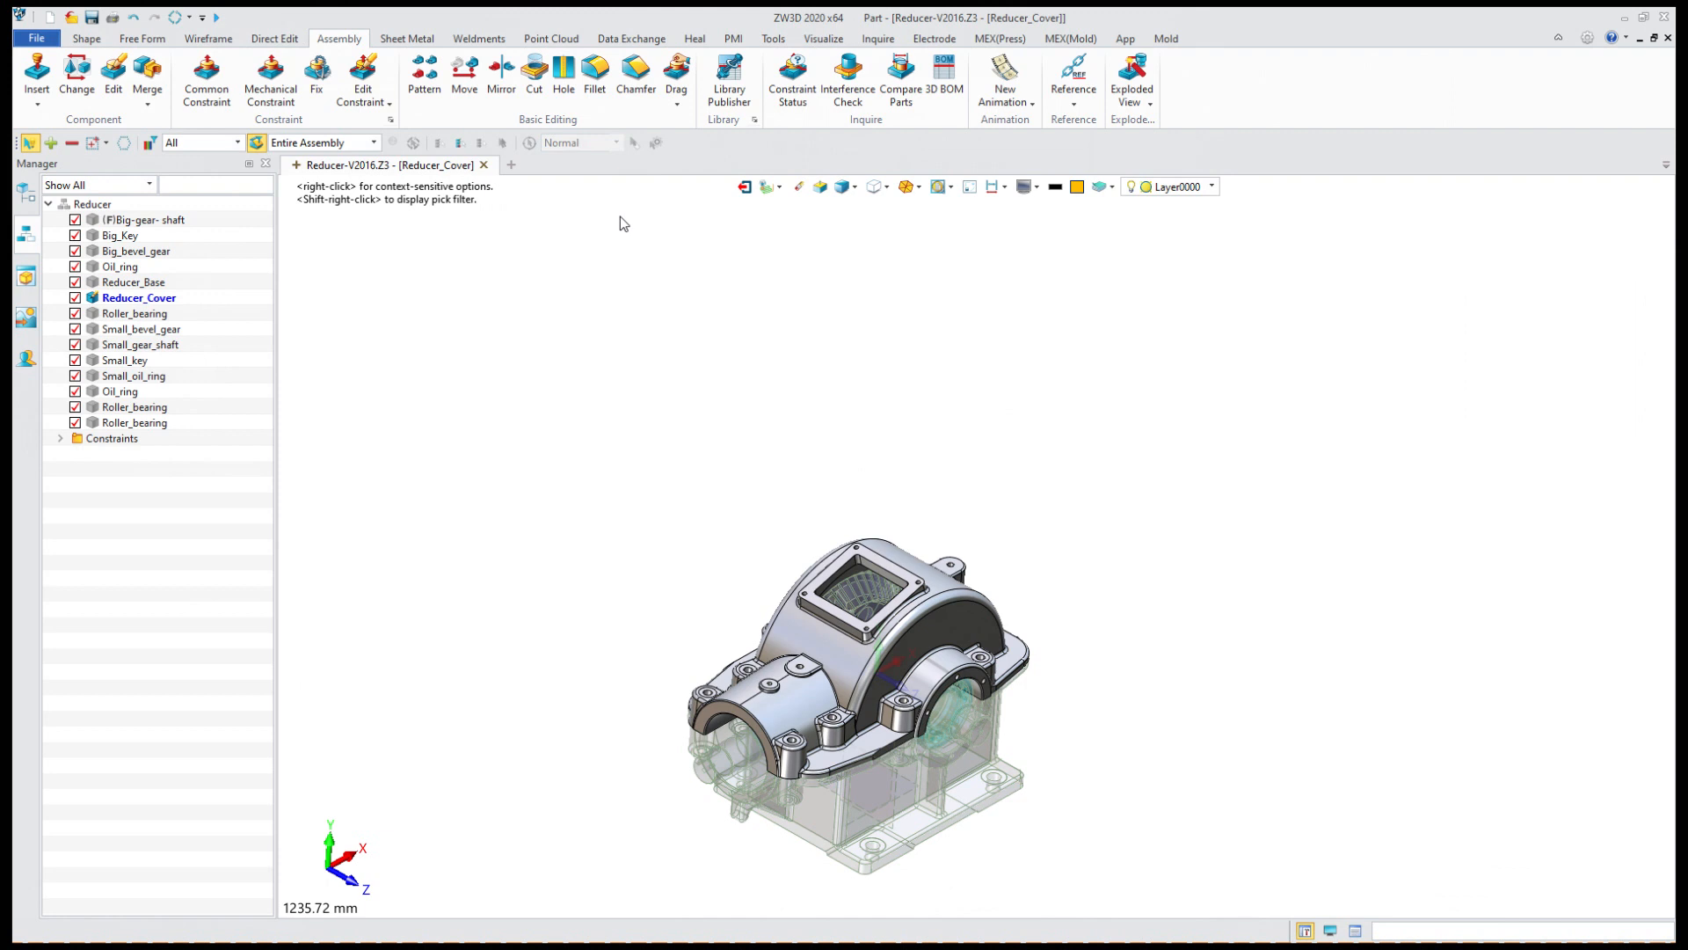
Exit in-place editing of Reducer_Cover up to the file's root object list and reopen the Reducer assembly.
click(745, 187)
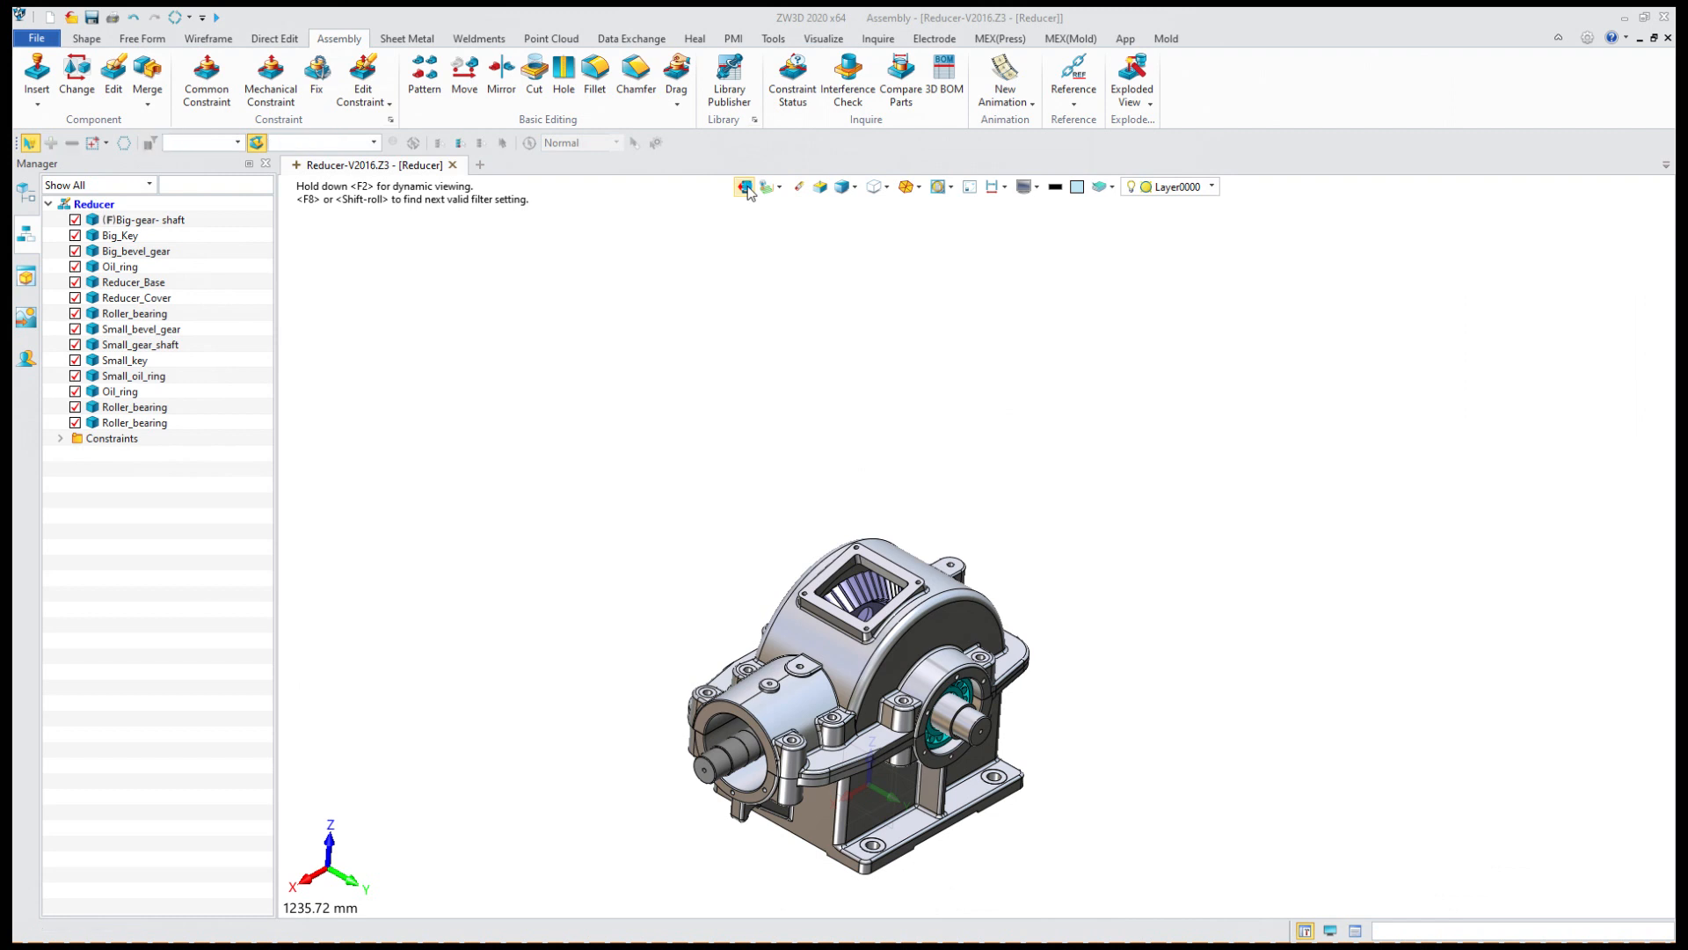
click(745, 187)
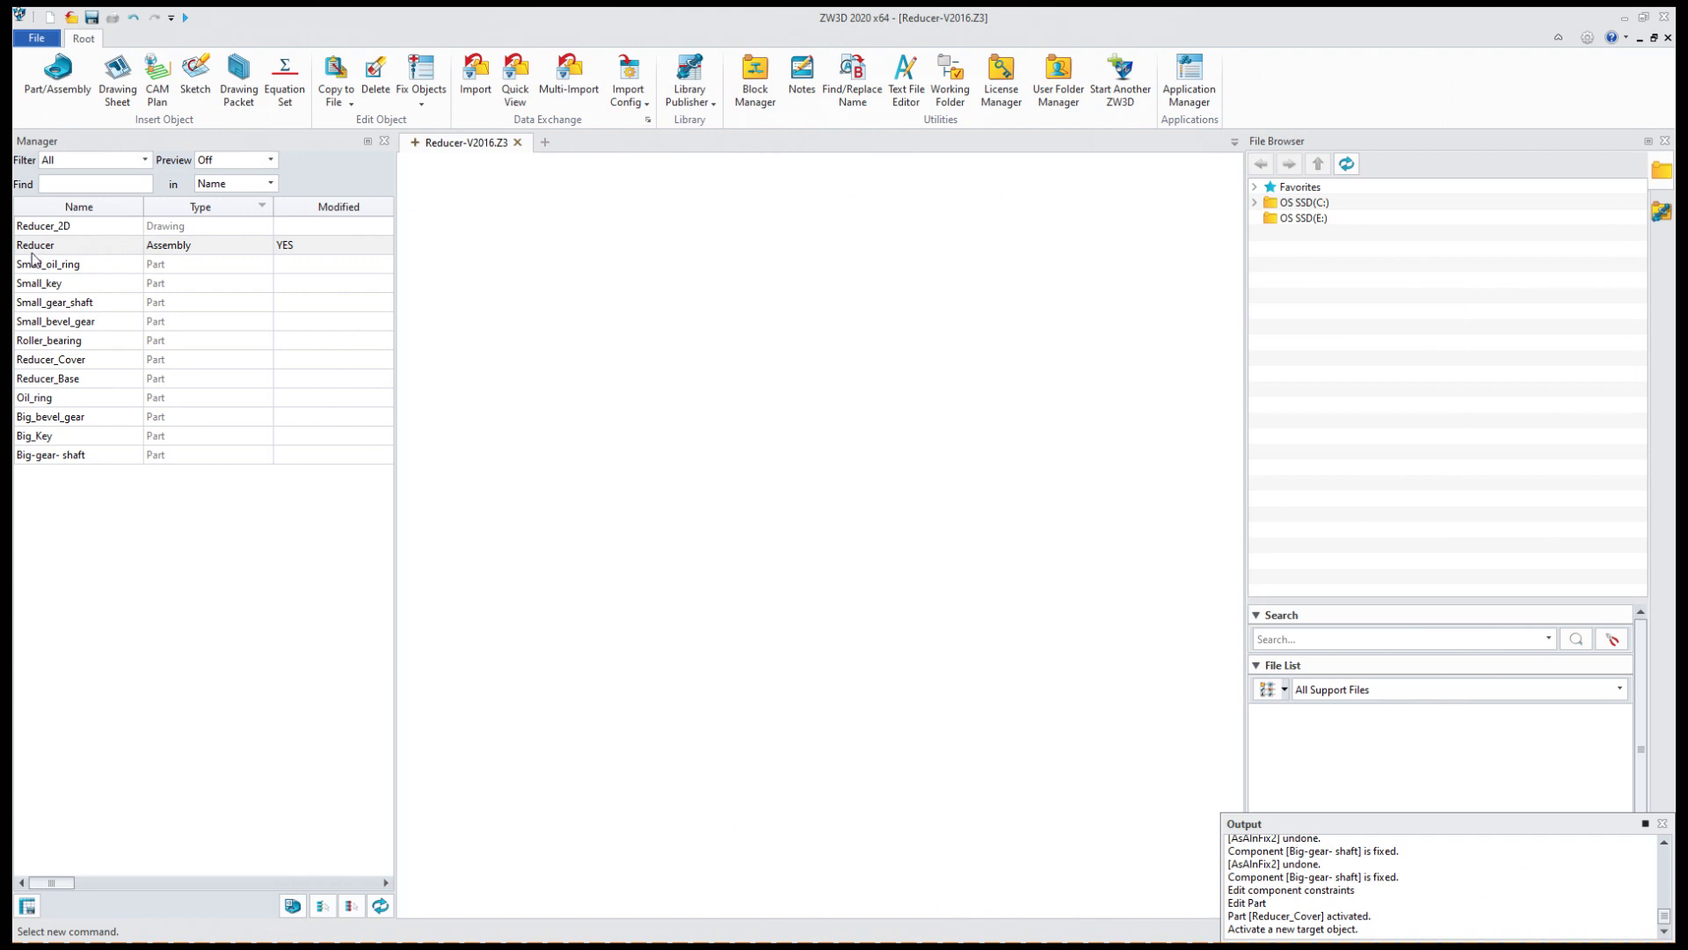
double_click(113, 246)
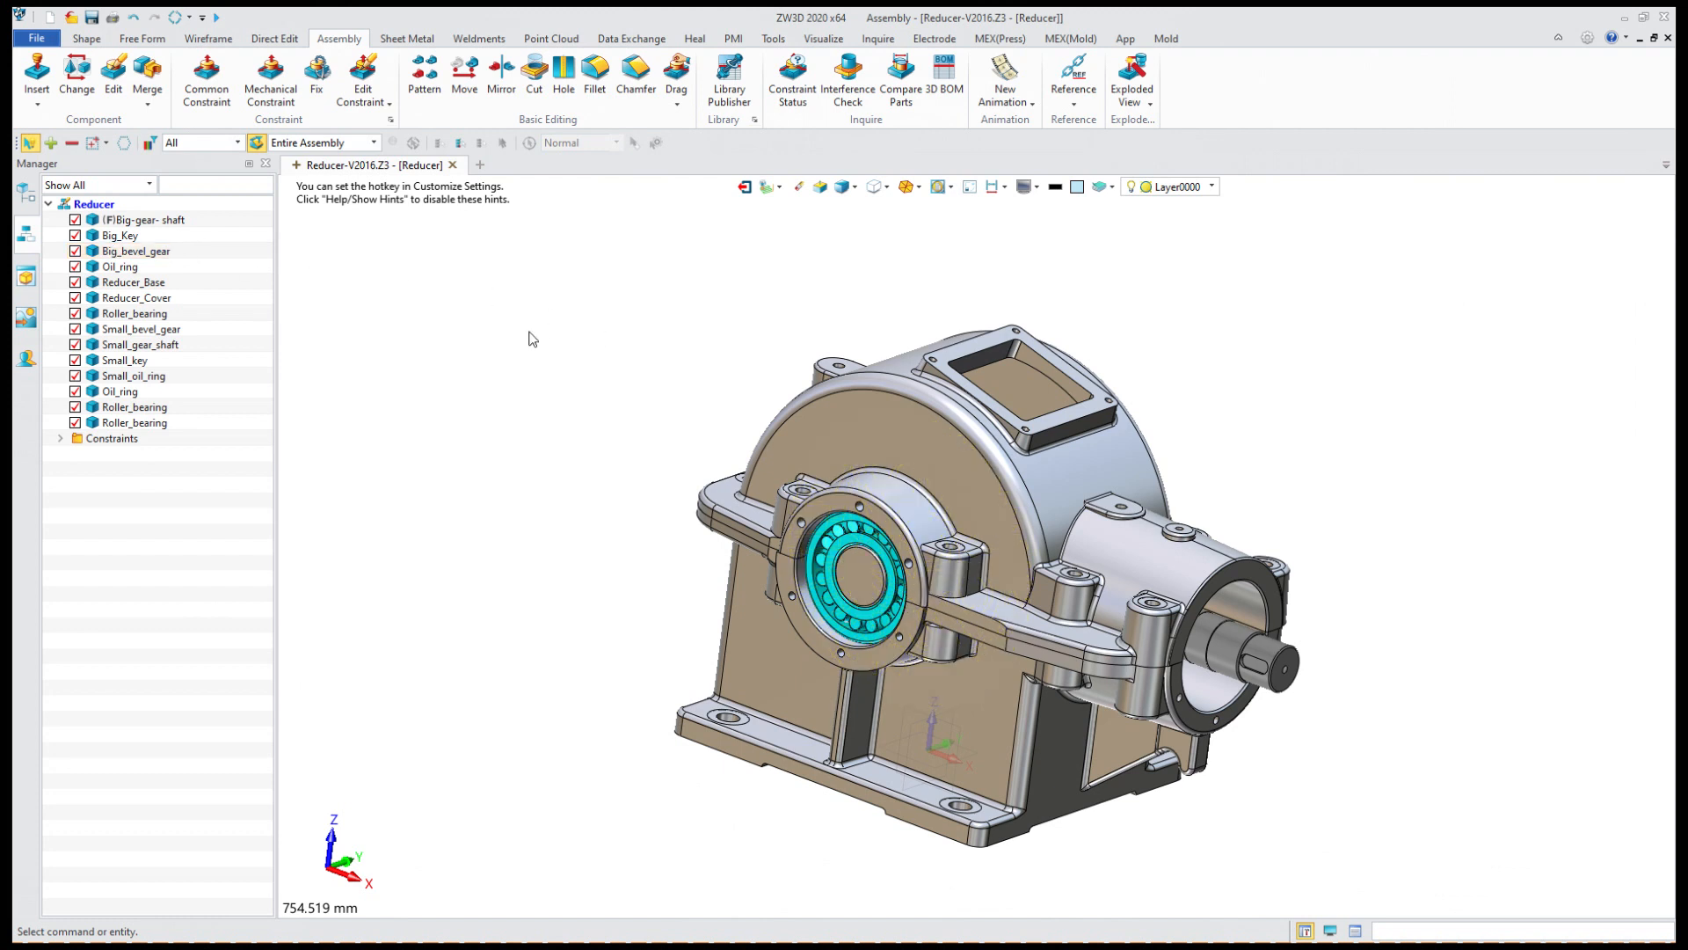
Show only Reducer_Cover and activate it for in-place editing with its modelling history displayed.
right_click(827, 431)
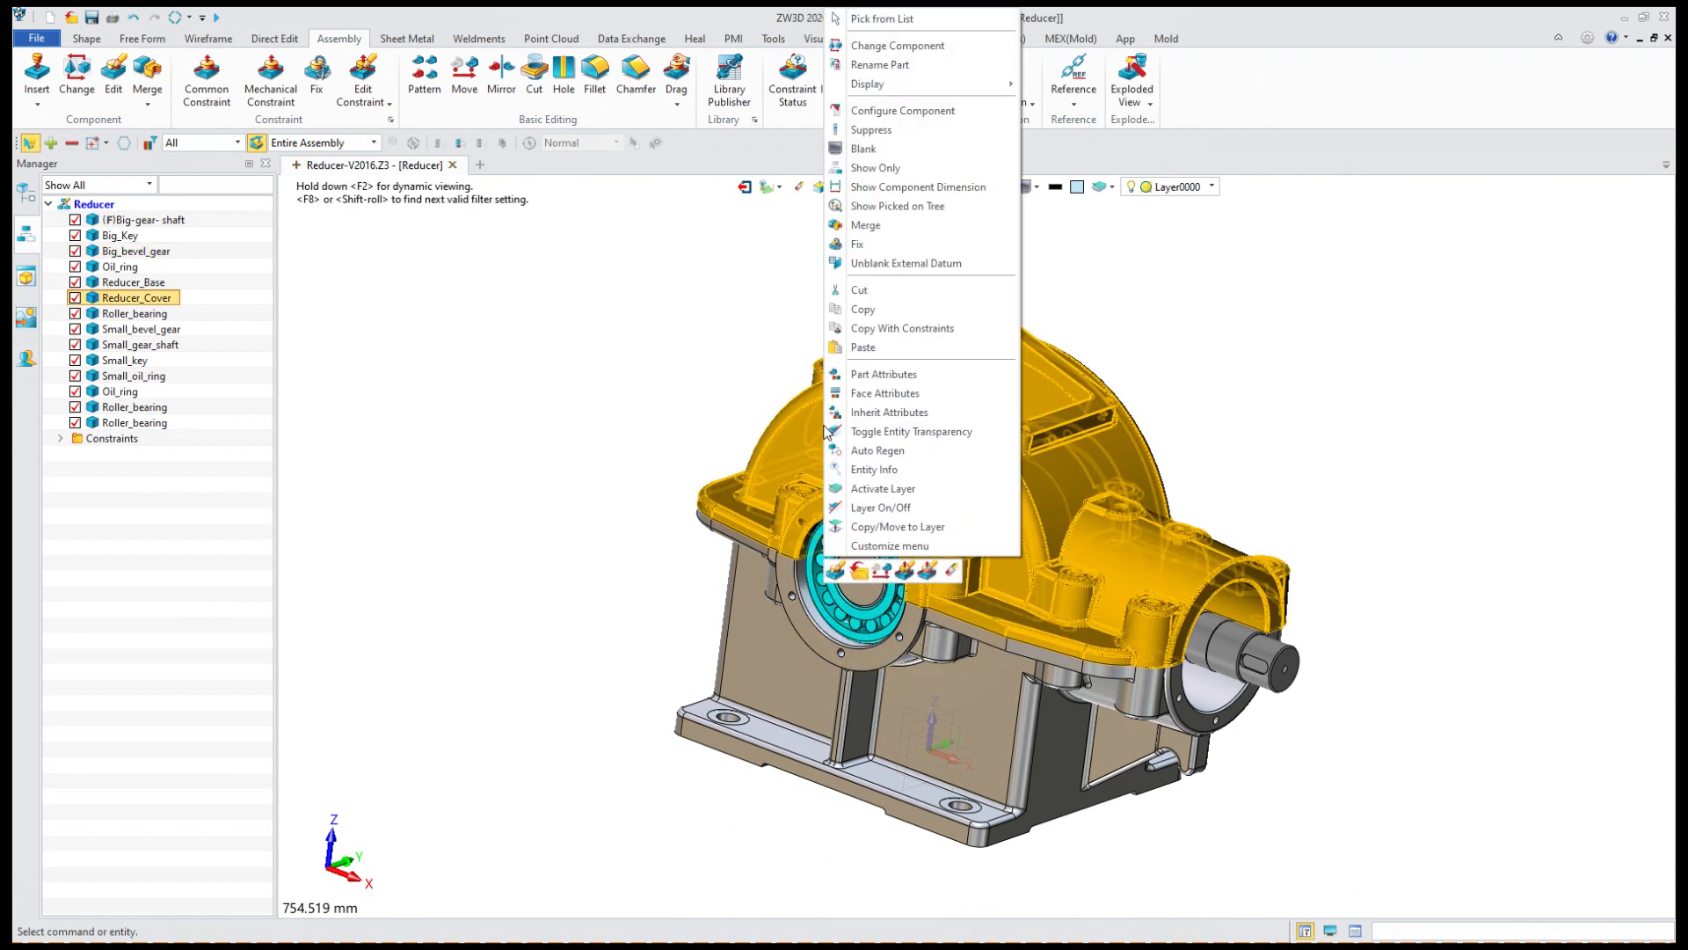
click(876, 167)
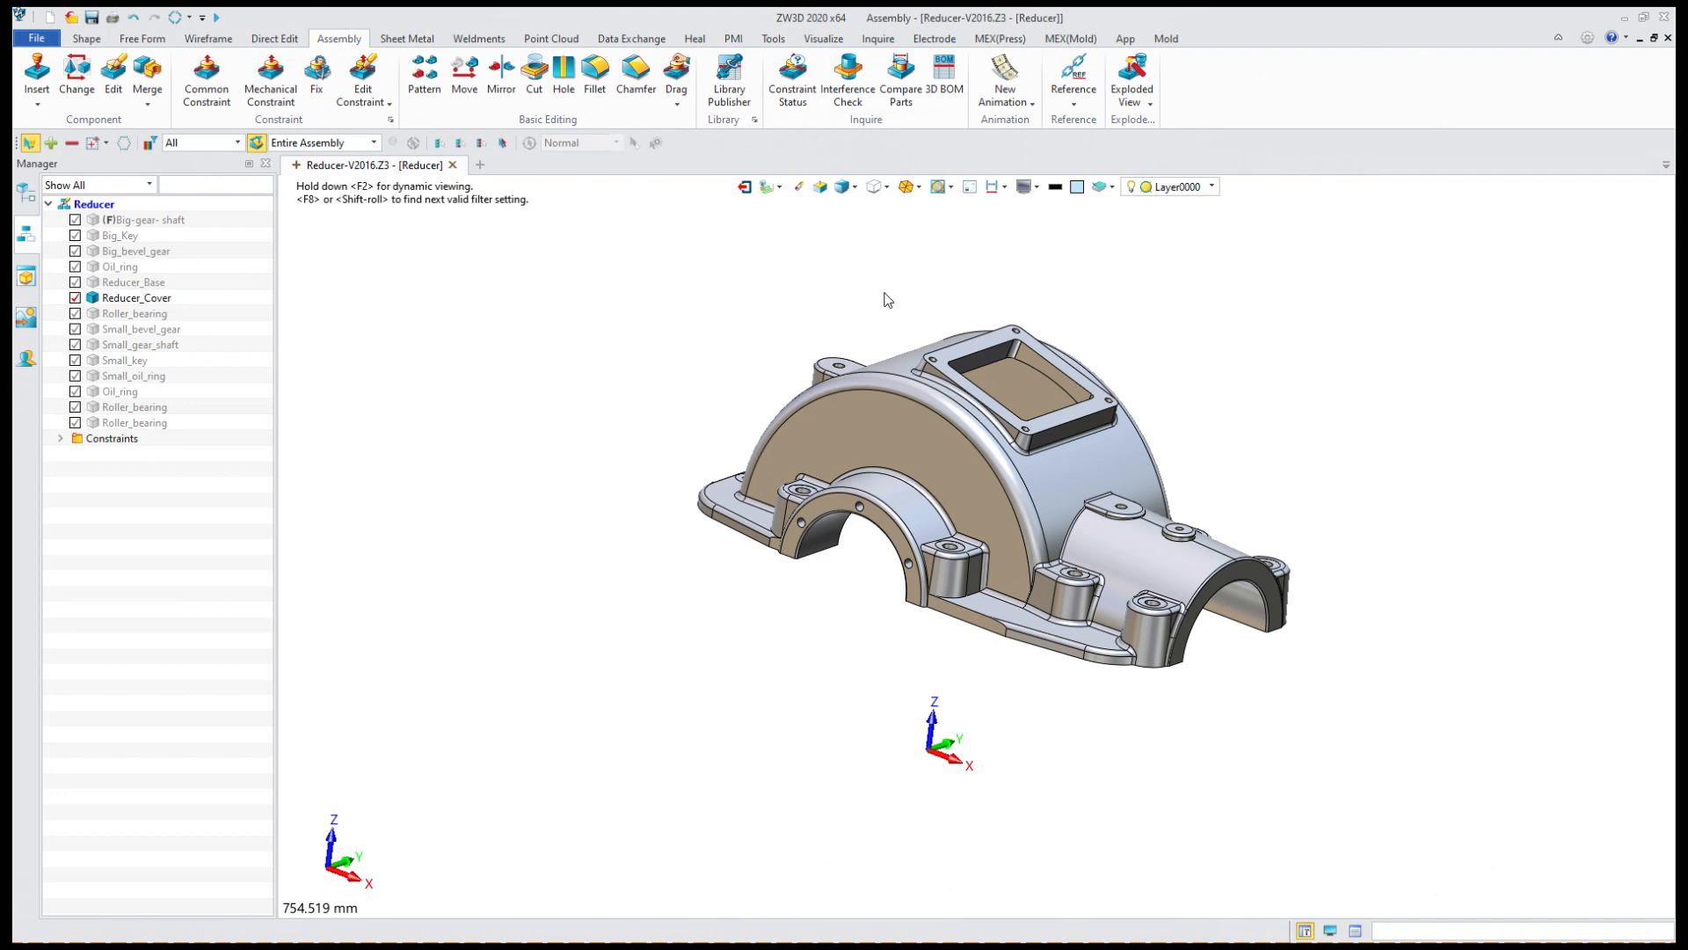
double_click(889, 407)
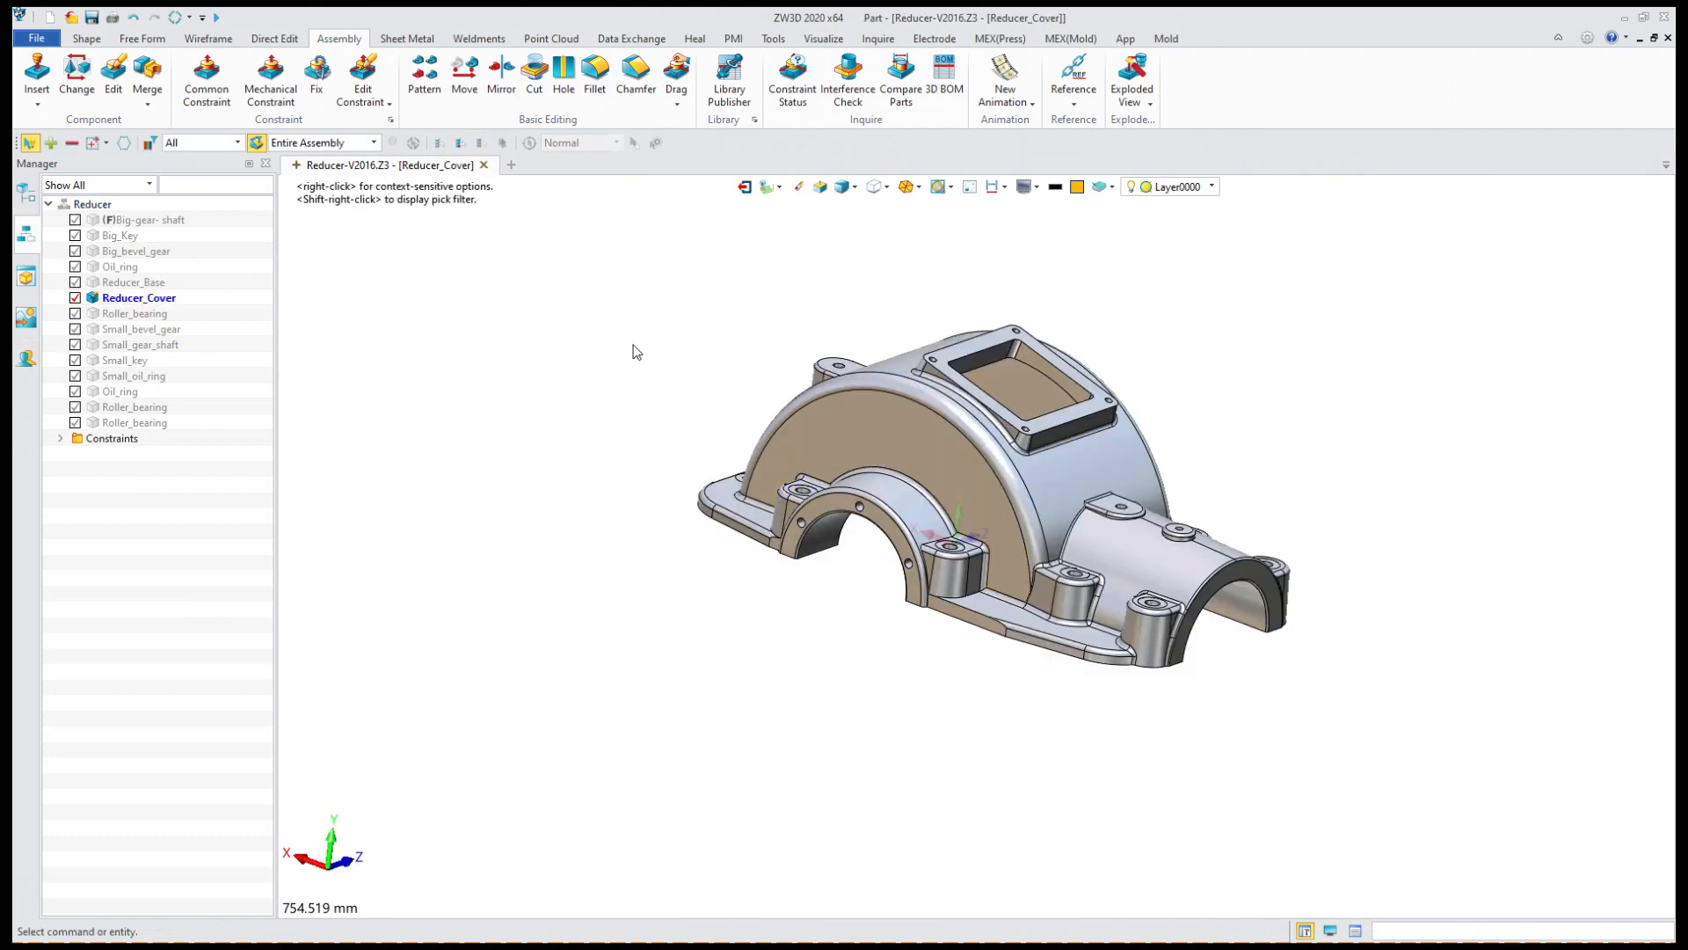
click(26, 204)
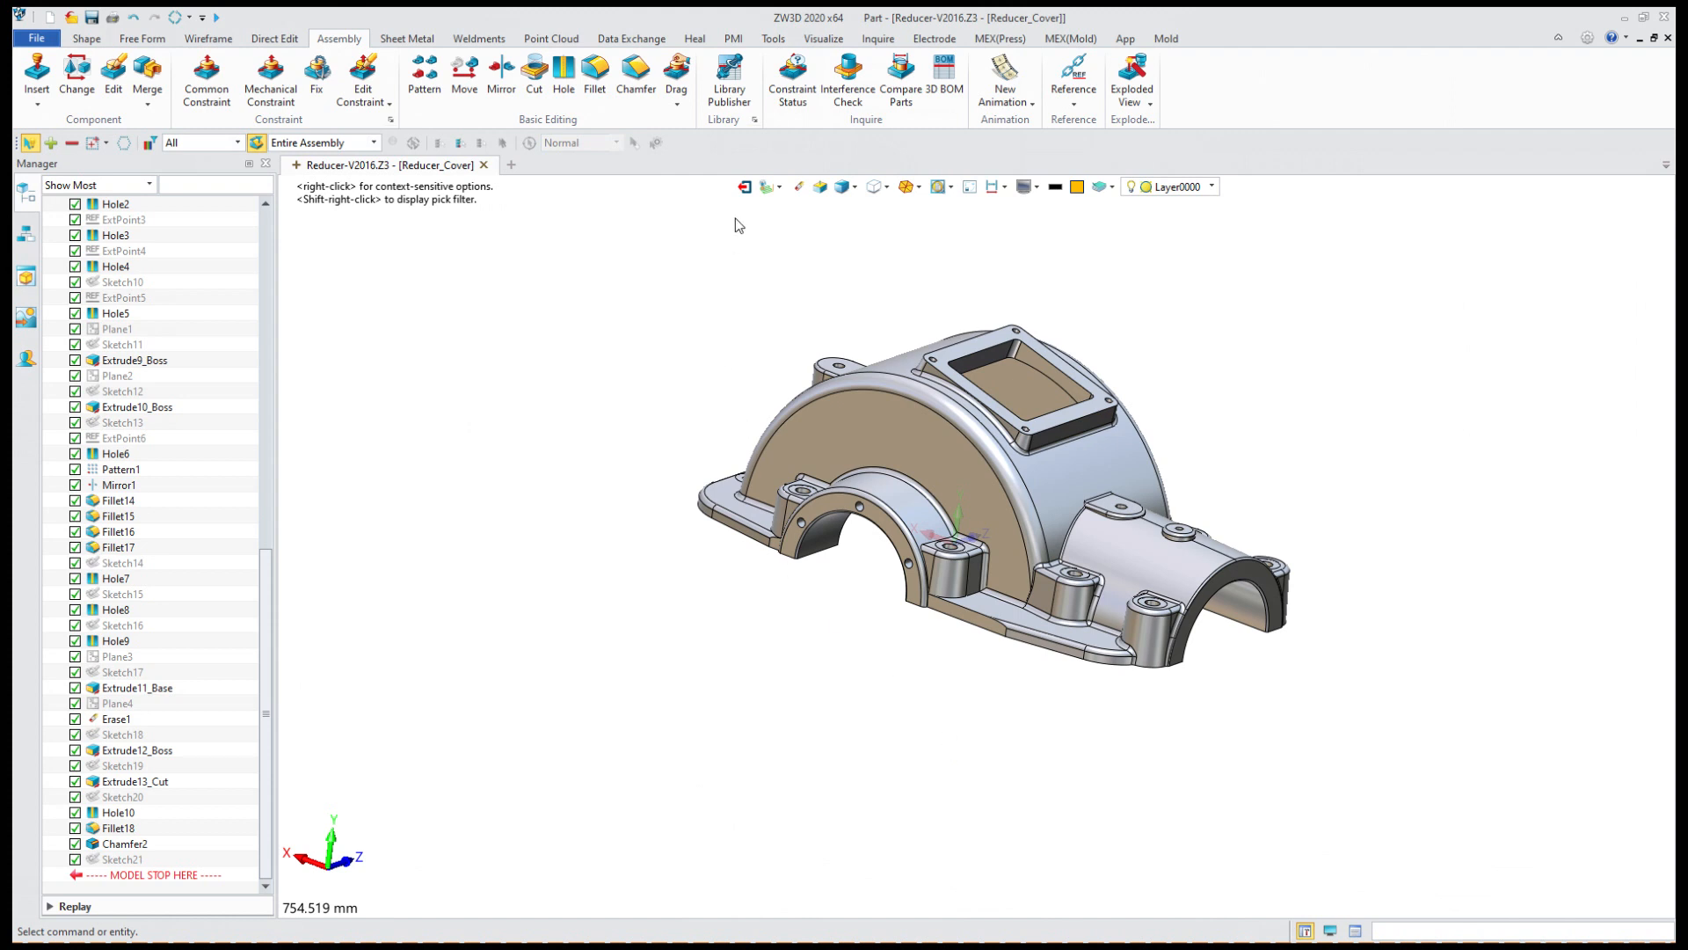
Return from Reducer_Cover to the Reducer assembly and unblank all entities.
click(744, 188)
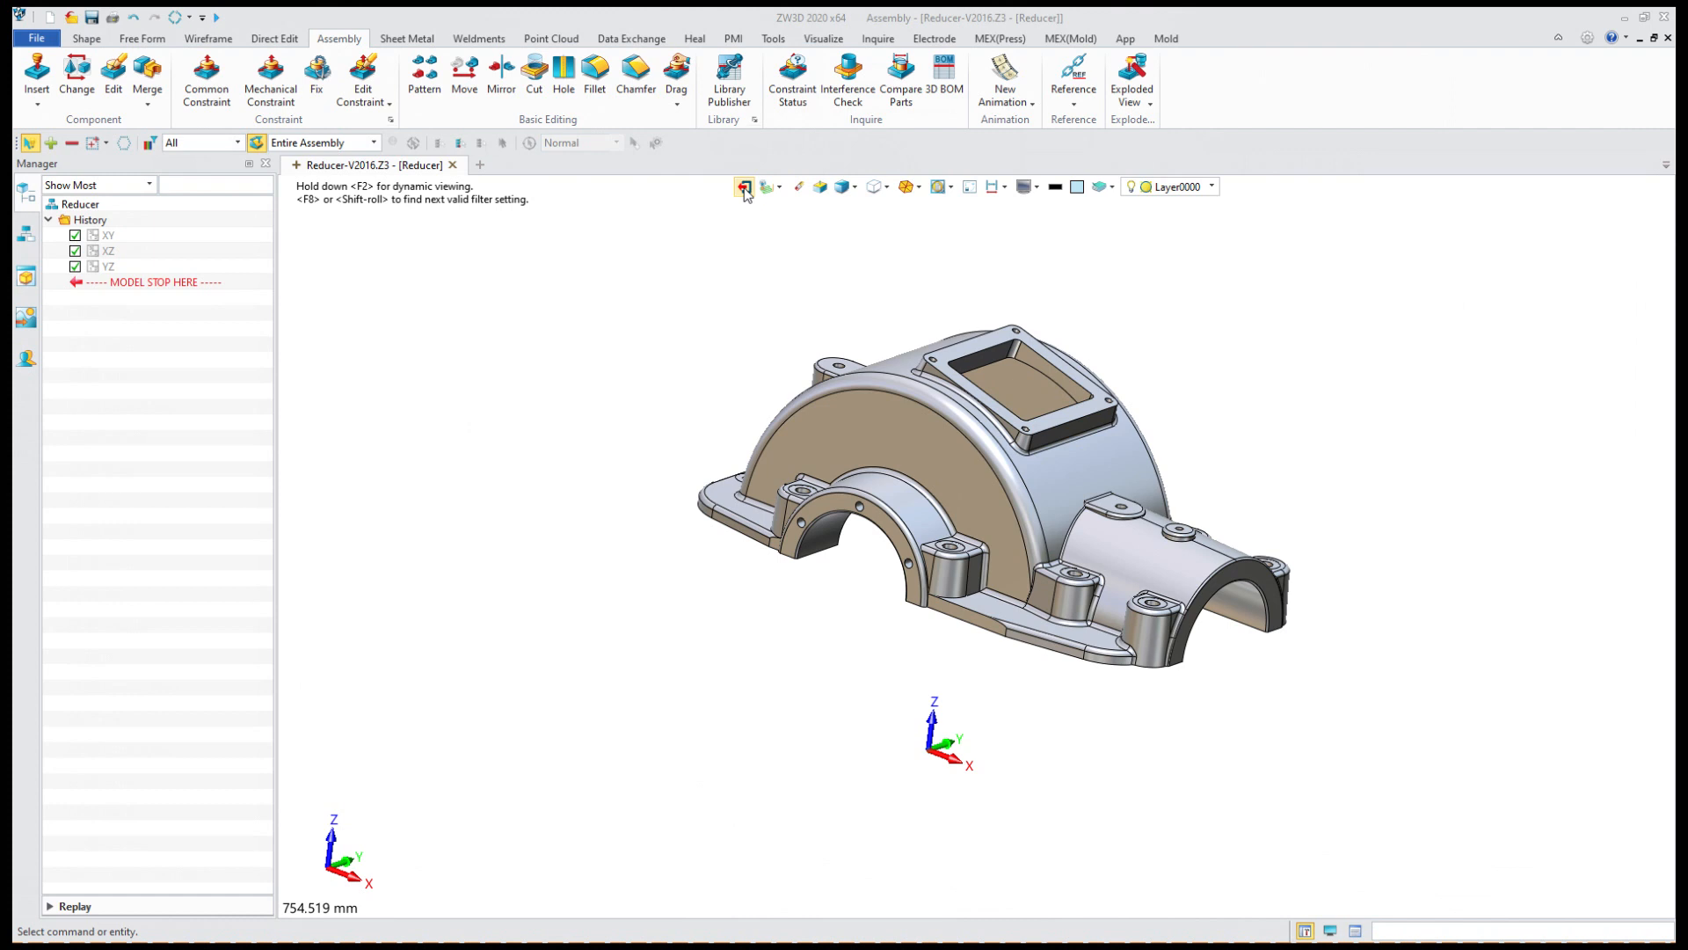
click(1038, 187)
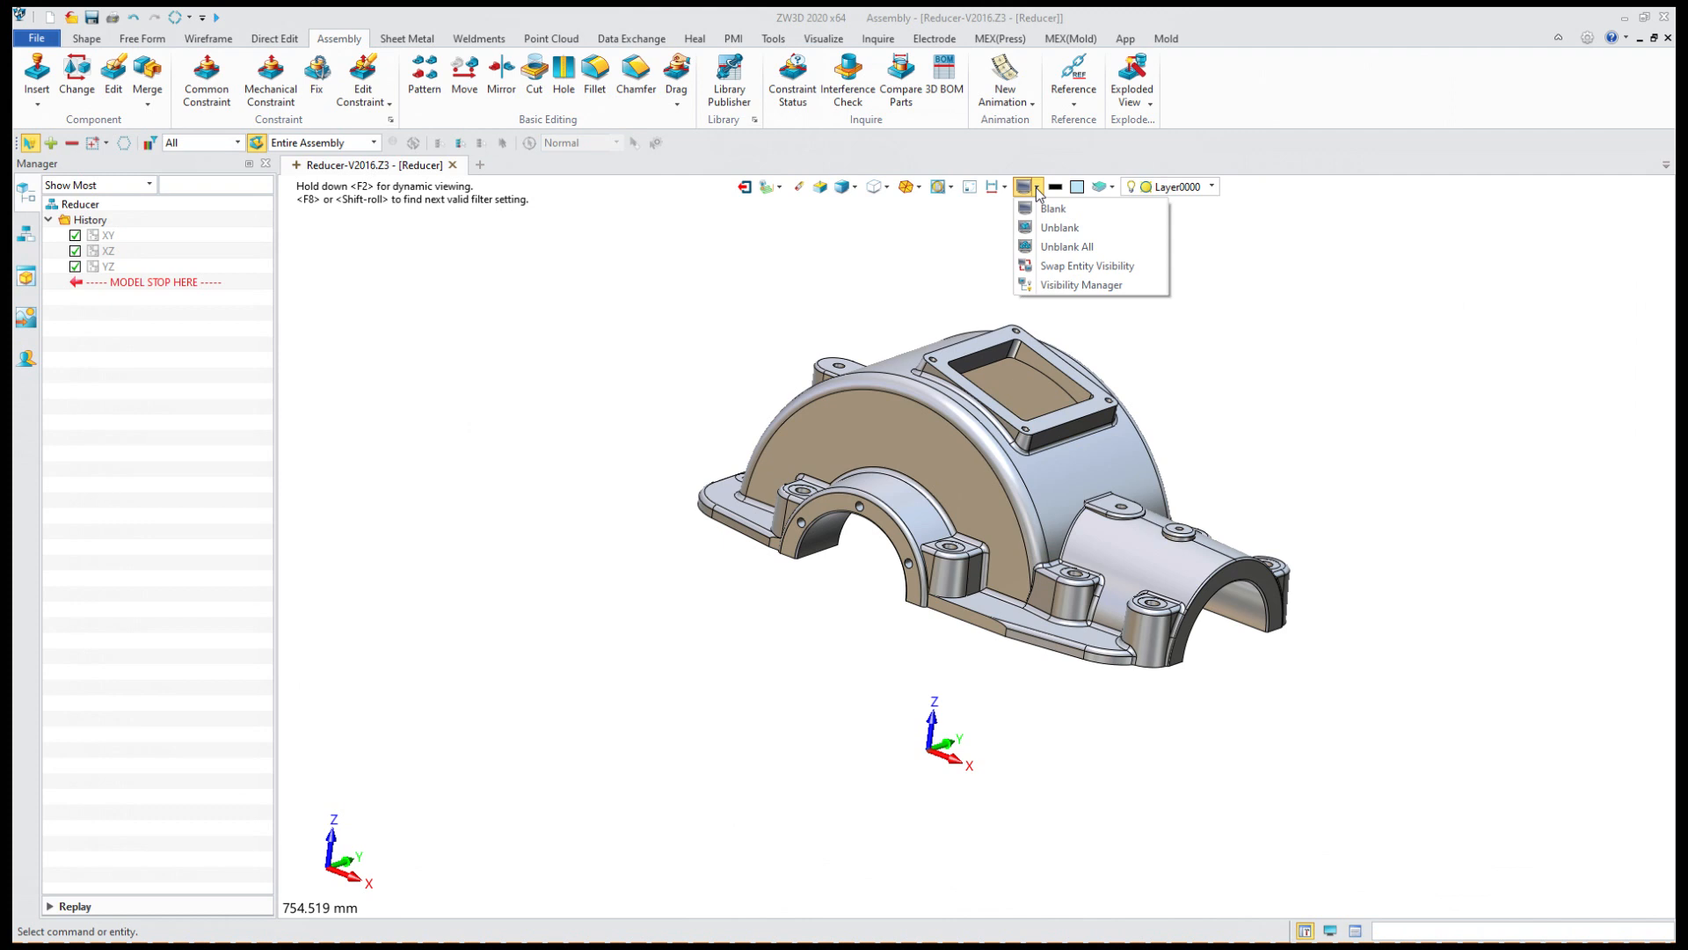
click(1054, 251)
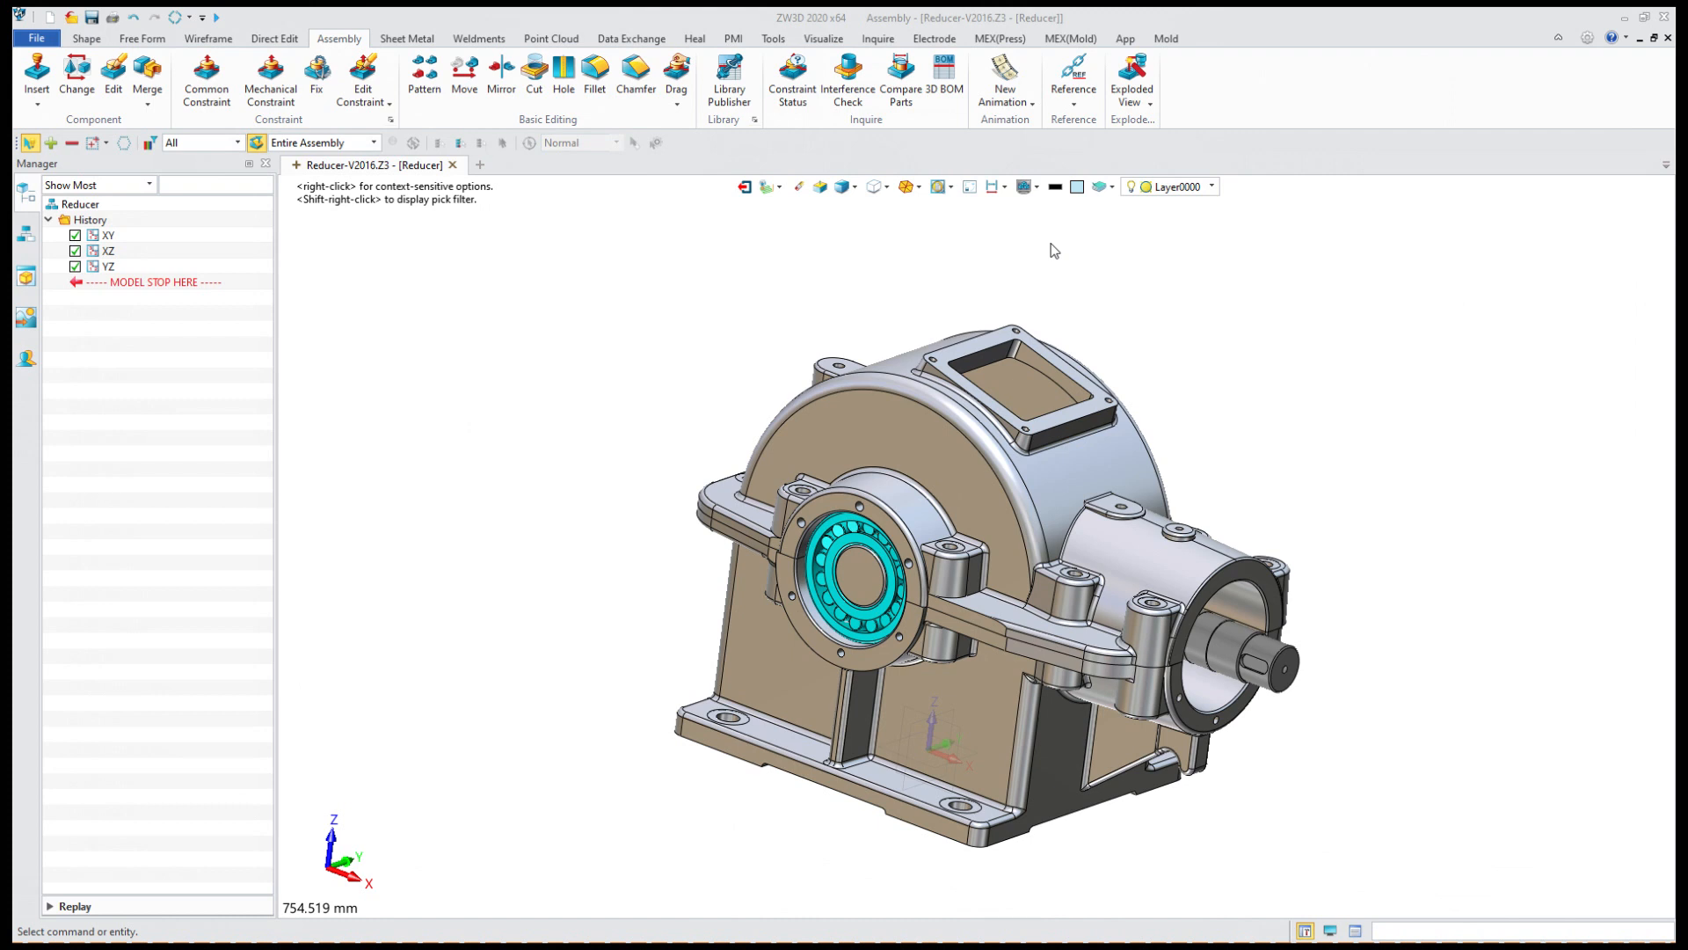
Open the Reducer_Cover part on its own from the assembly, and return to the Reducer assembly through the root object list.
right_click(946, 425)
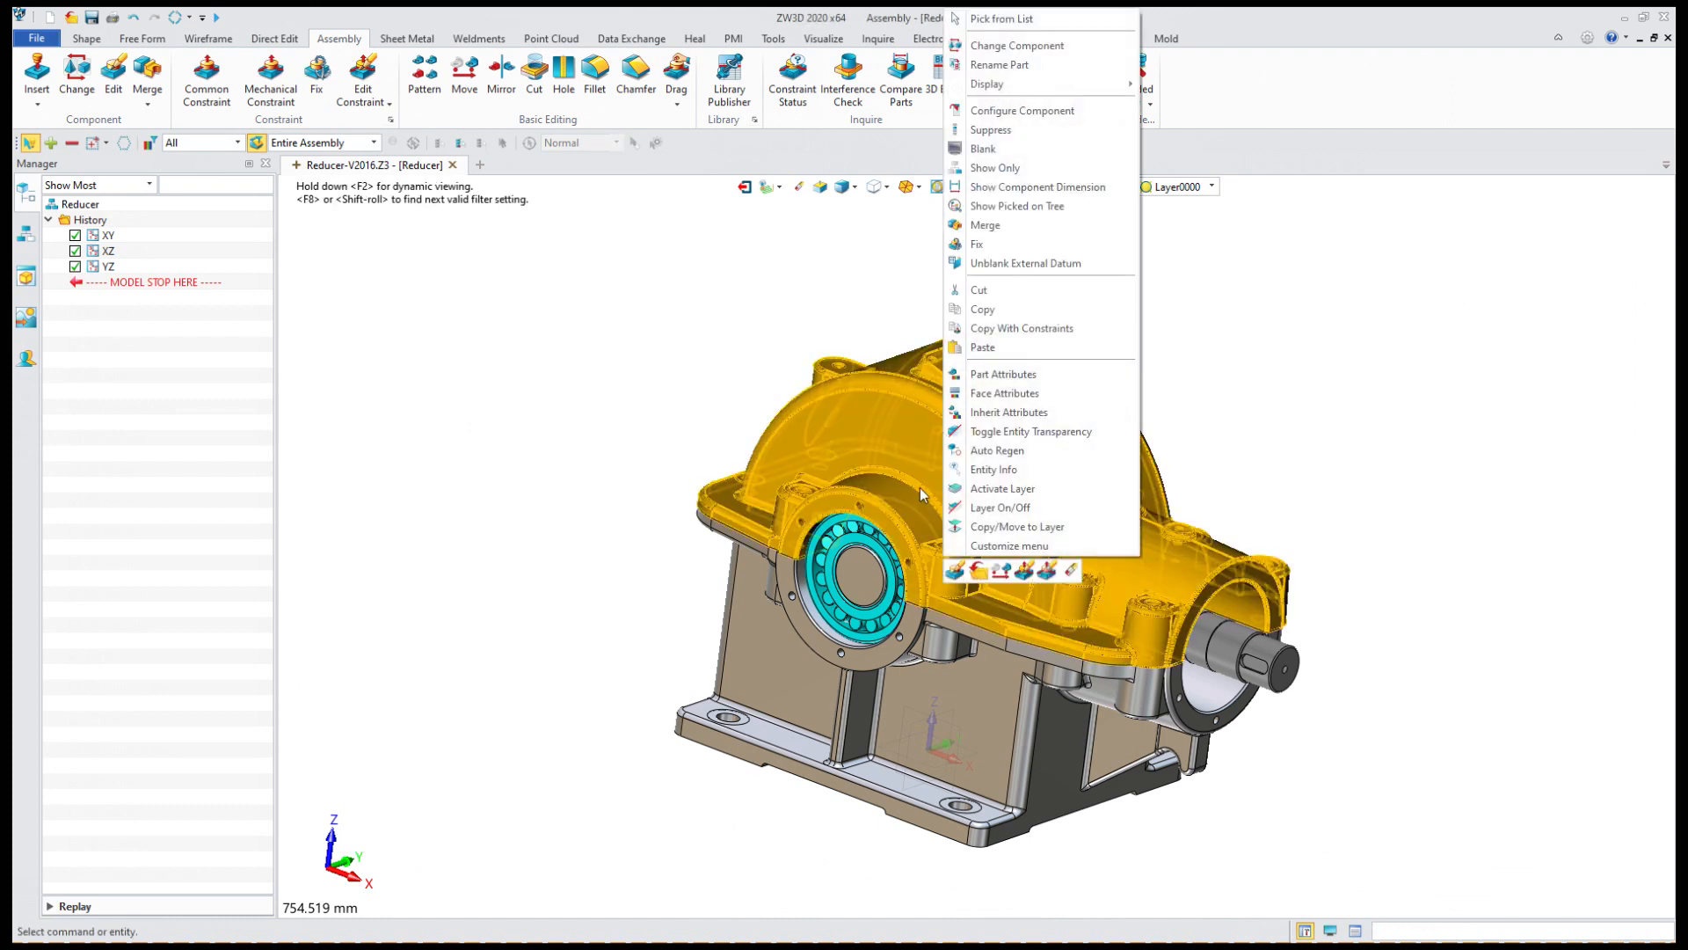
click(978, 573)
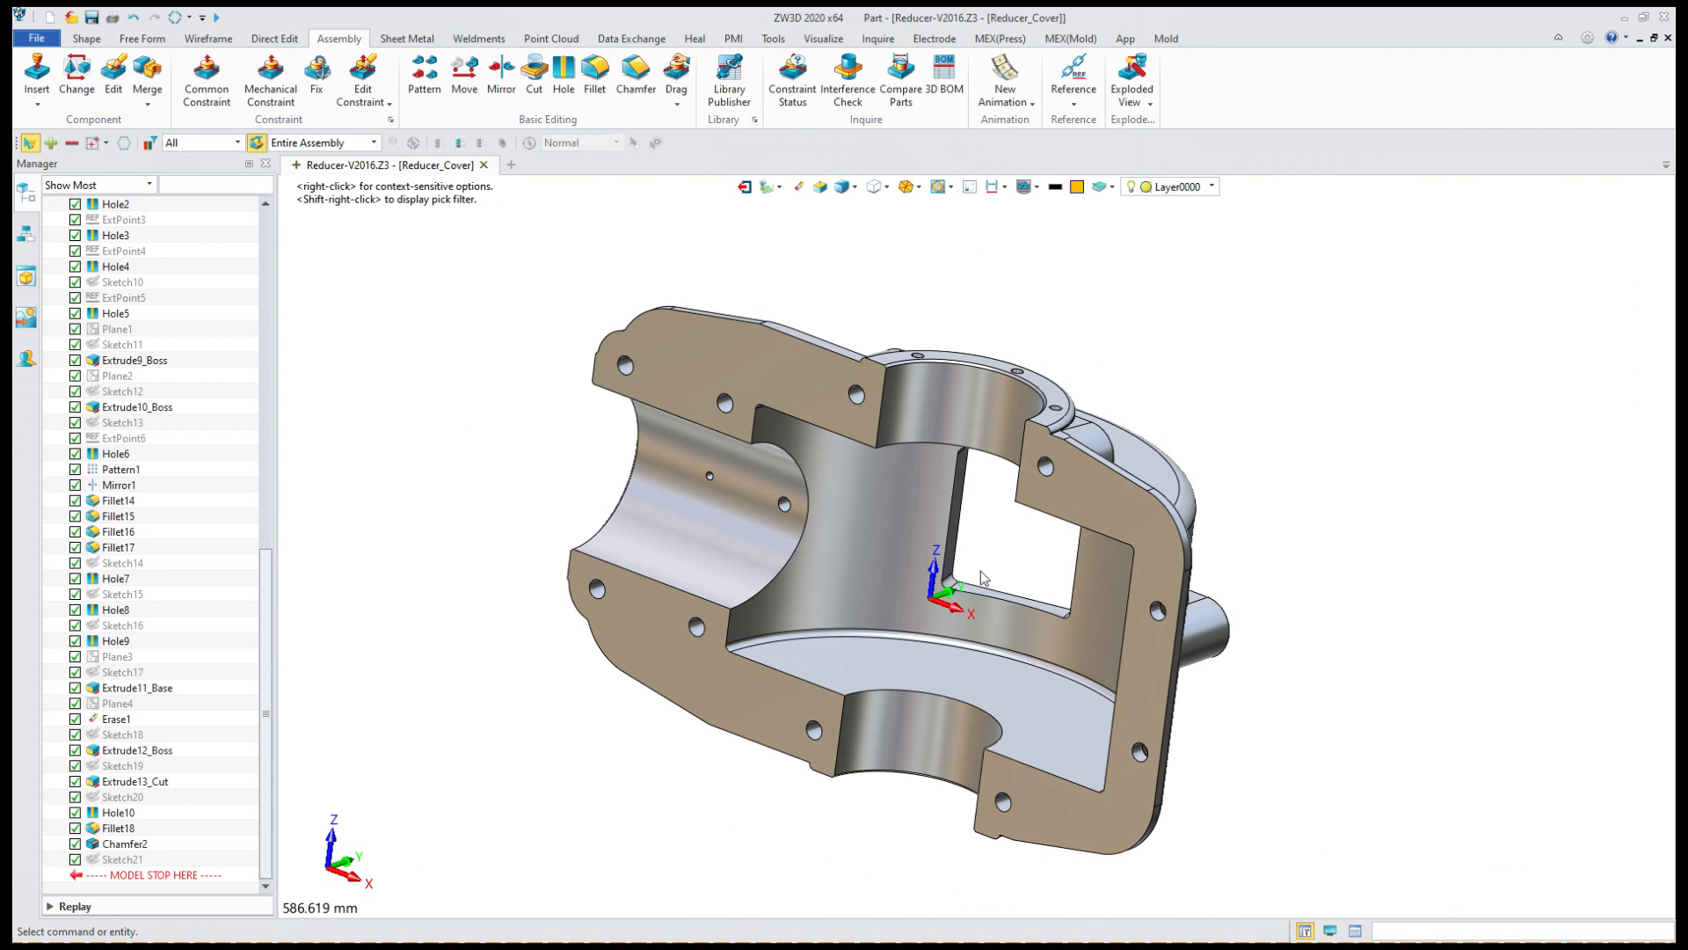
click(743, 186)
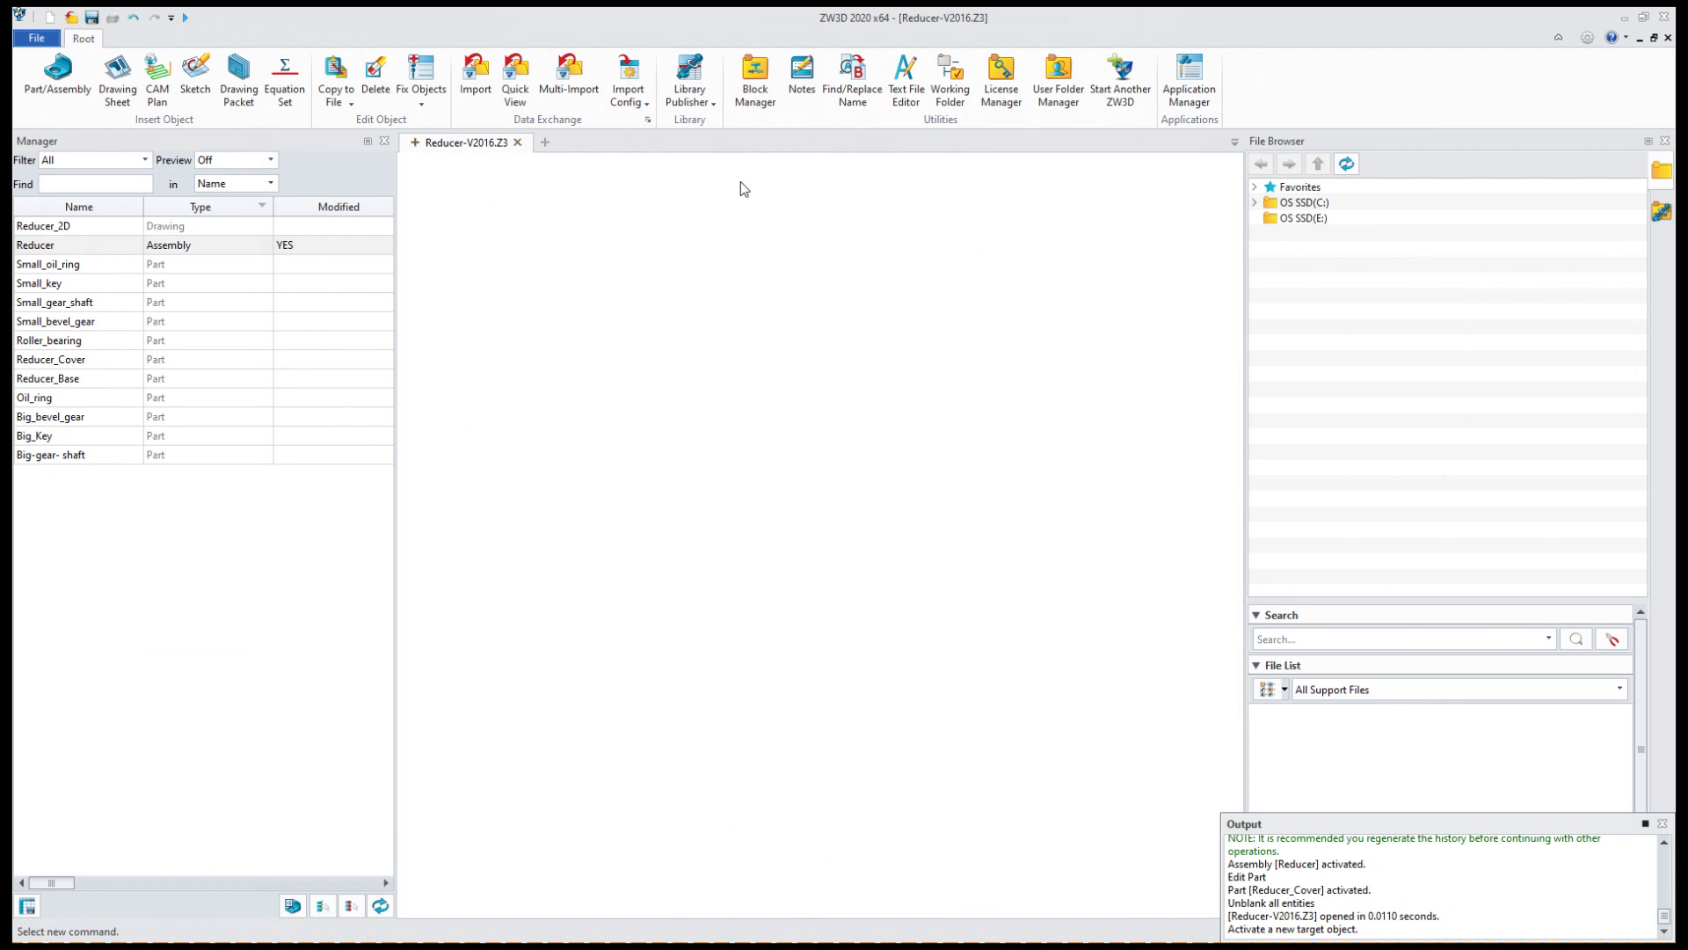
double_click(230, 246)
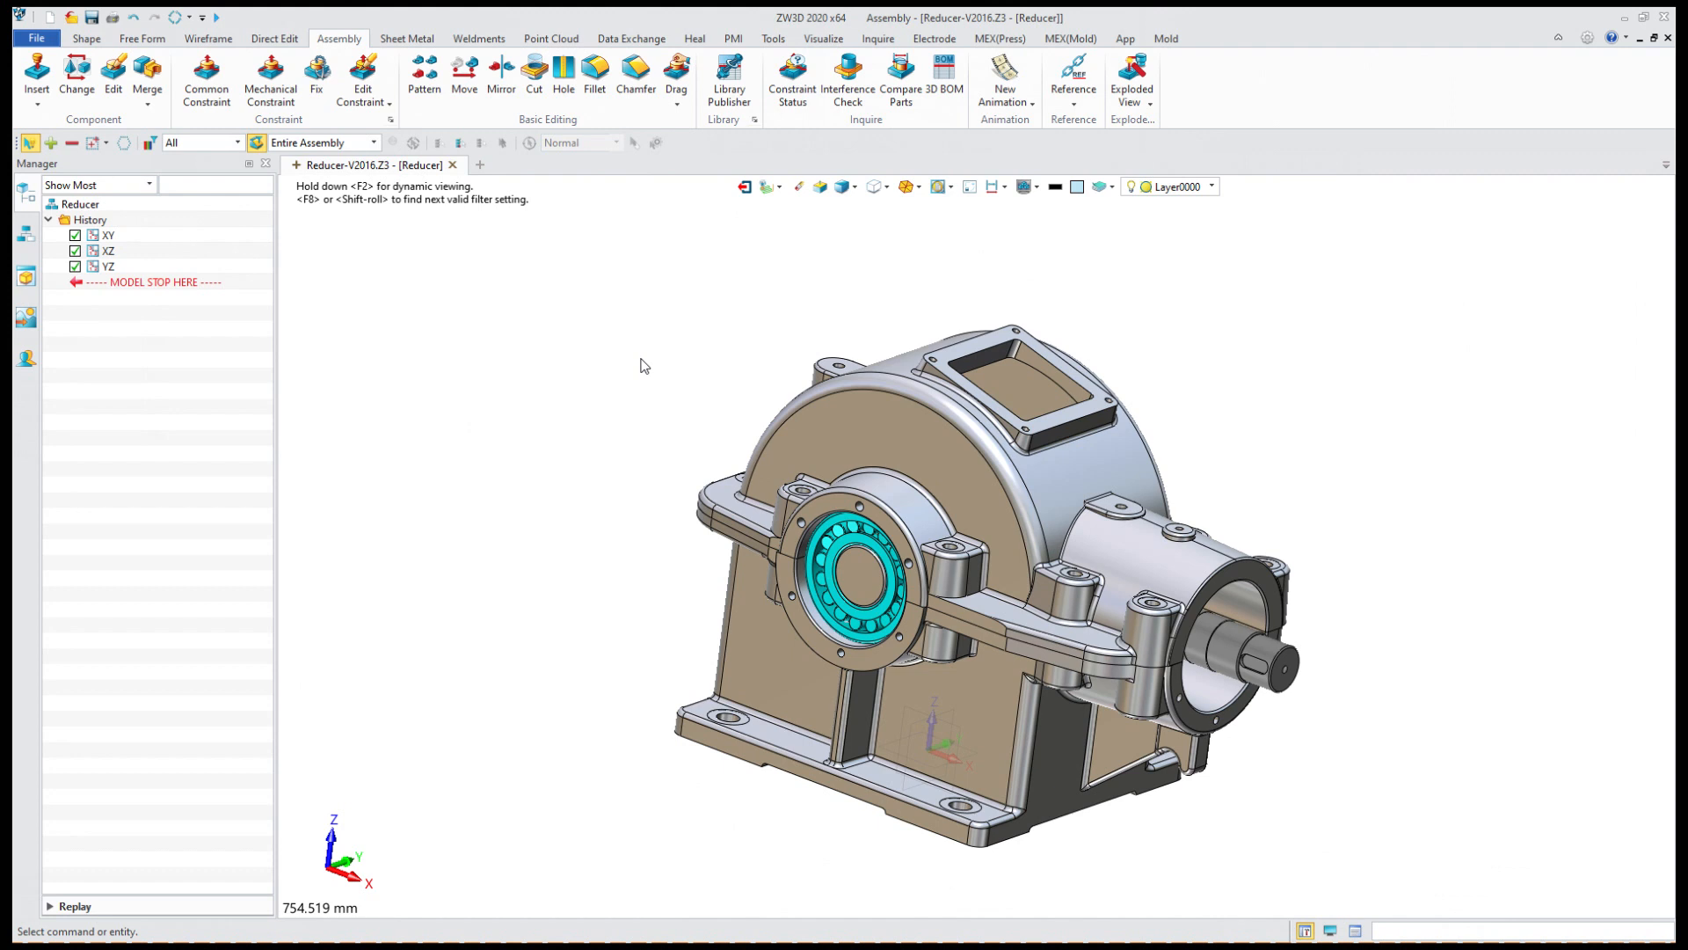
Close Reducer-V2016.Z3 without saving the changes and create a new Part/Assembly file named Assembly from the default template.
click(1666, 39)
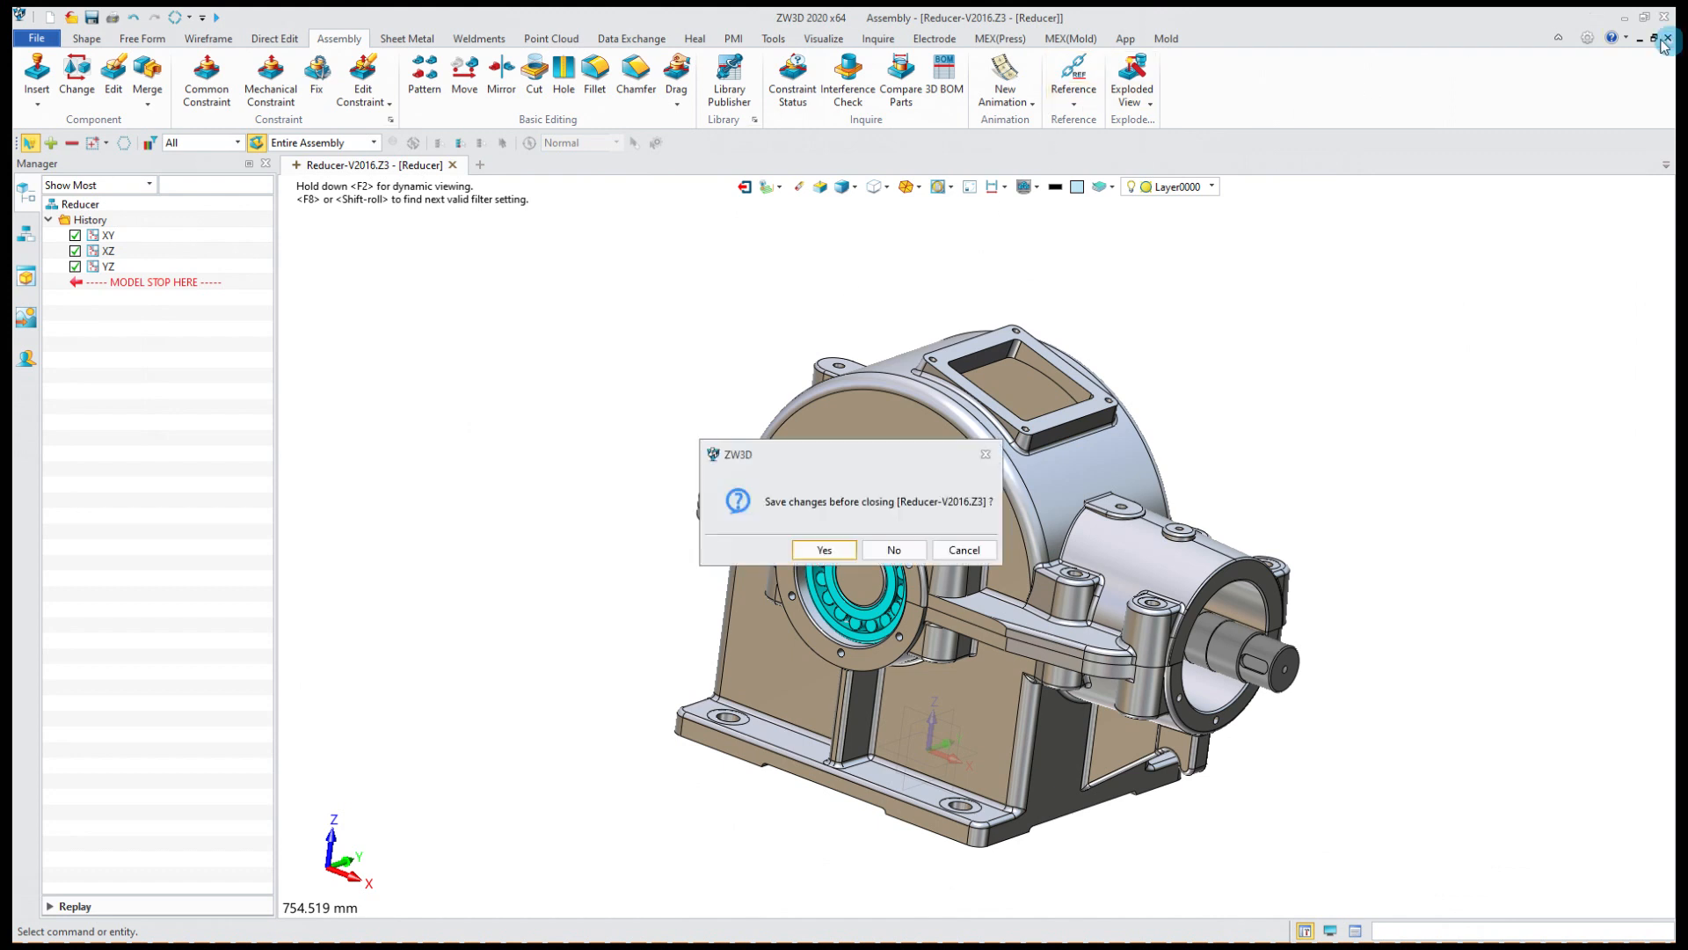
click(891, 548)
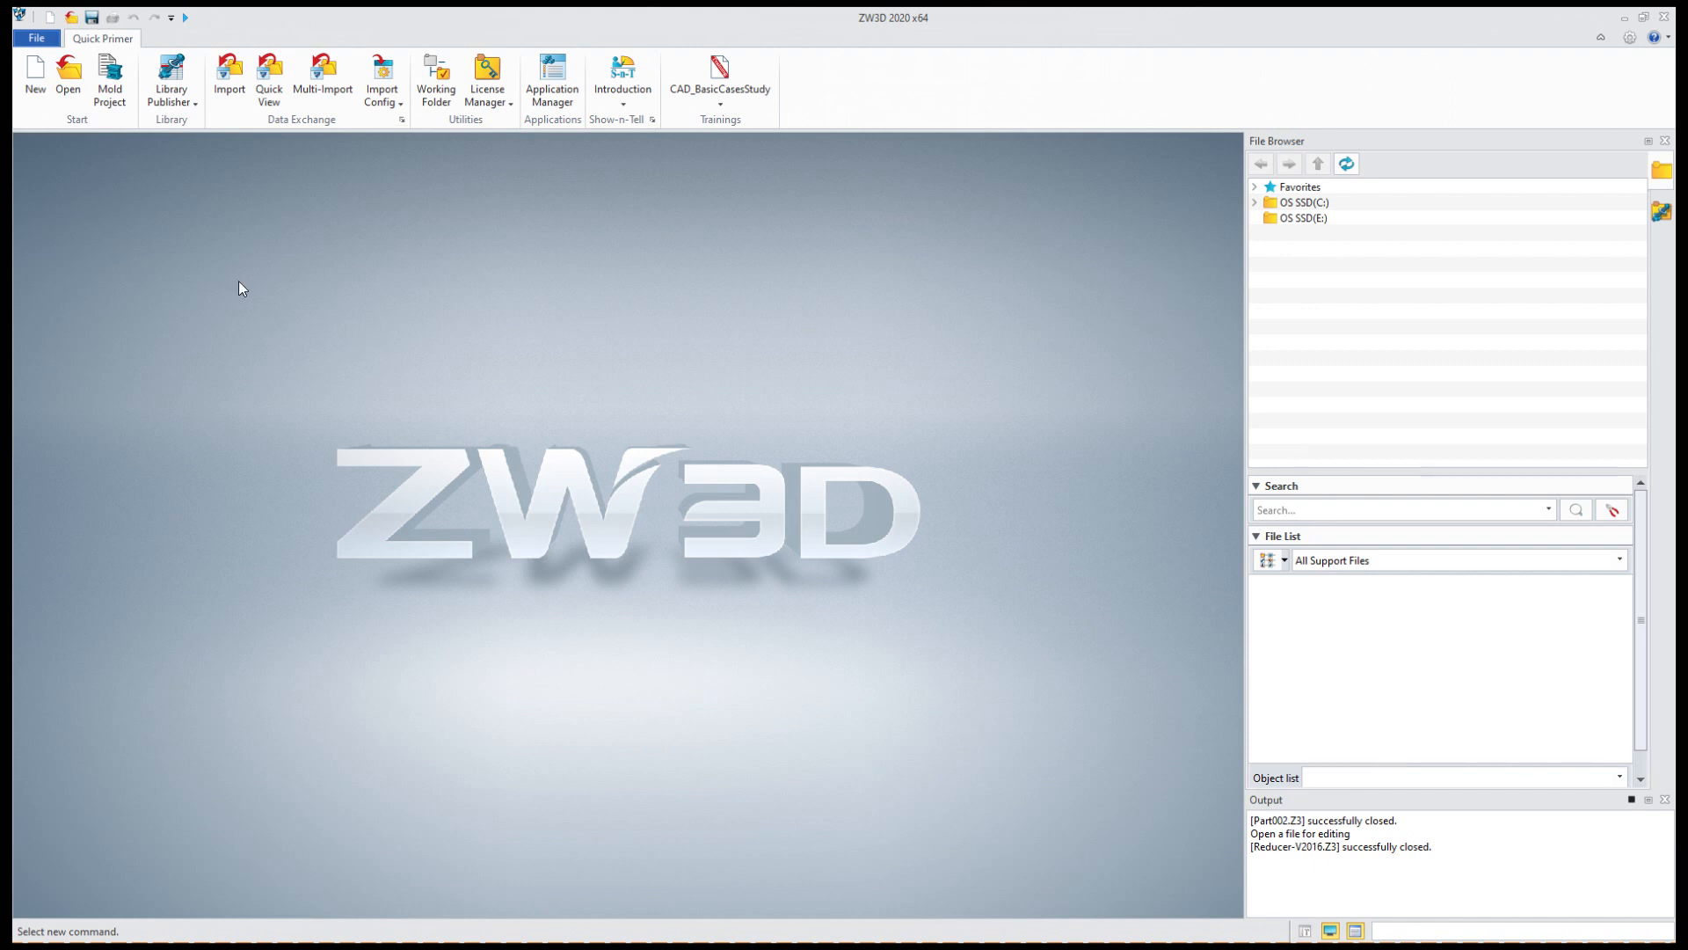
click(35, 78)
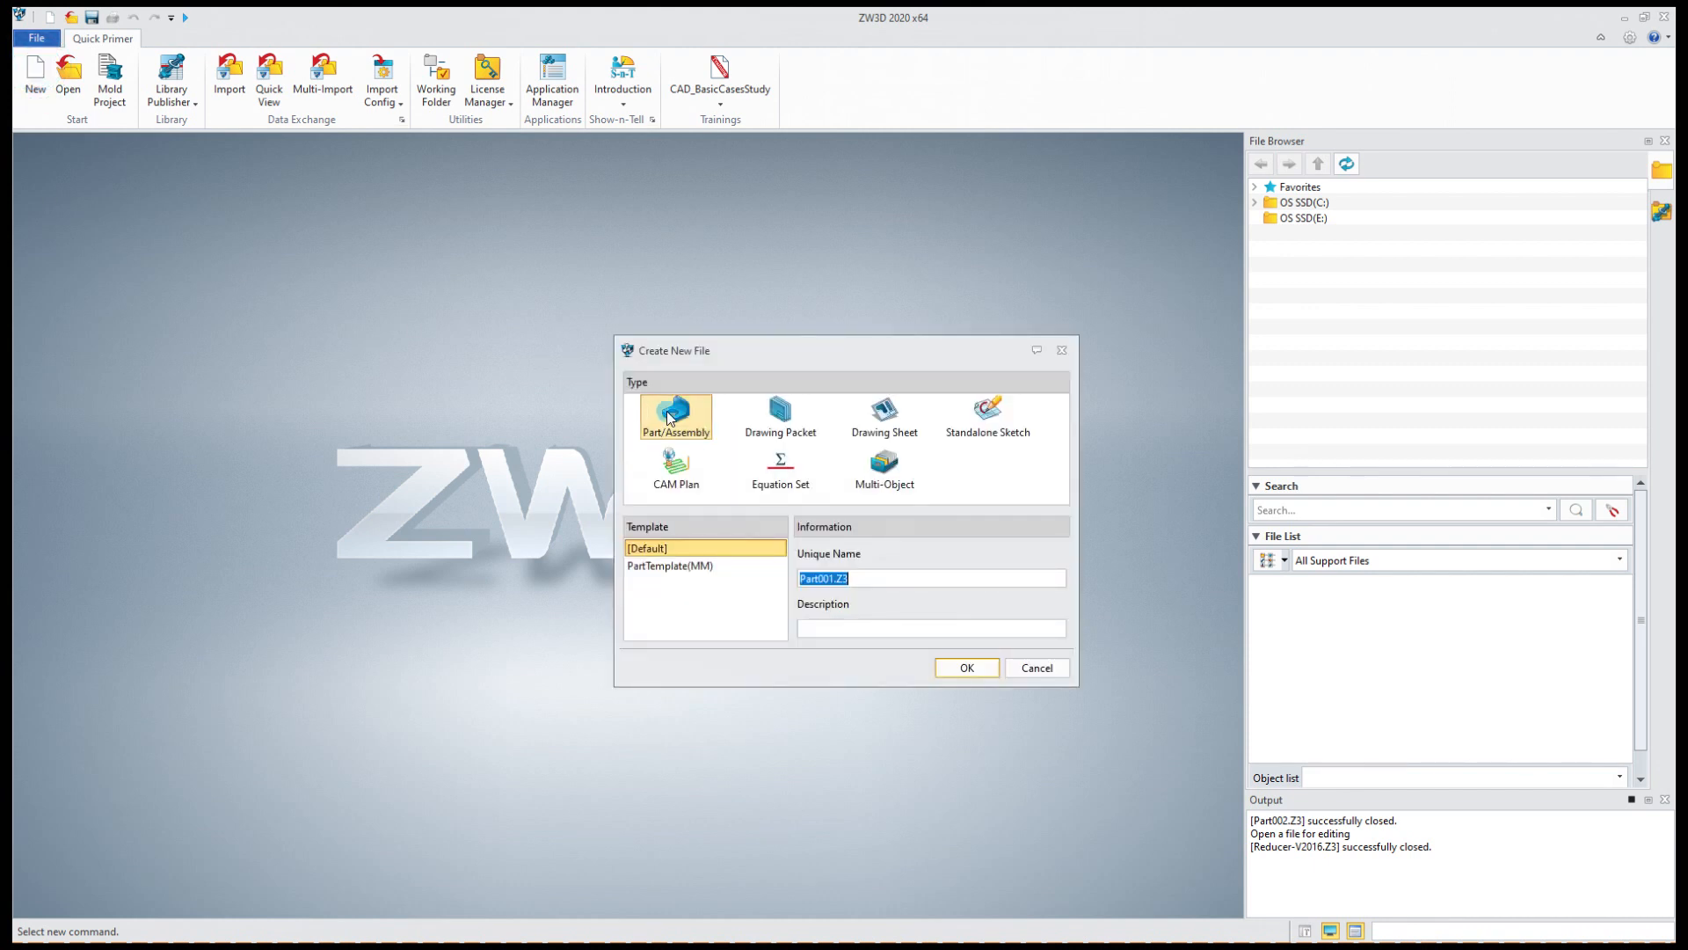
text(Assembly)
click(974, 672)
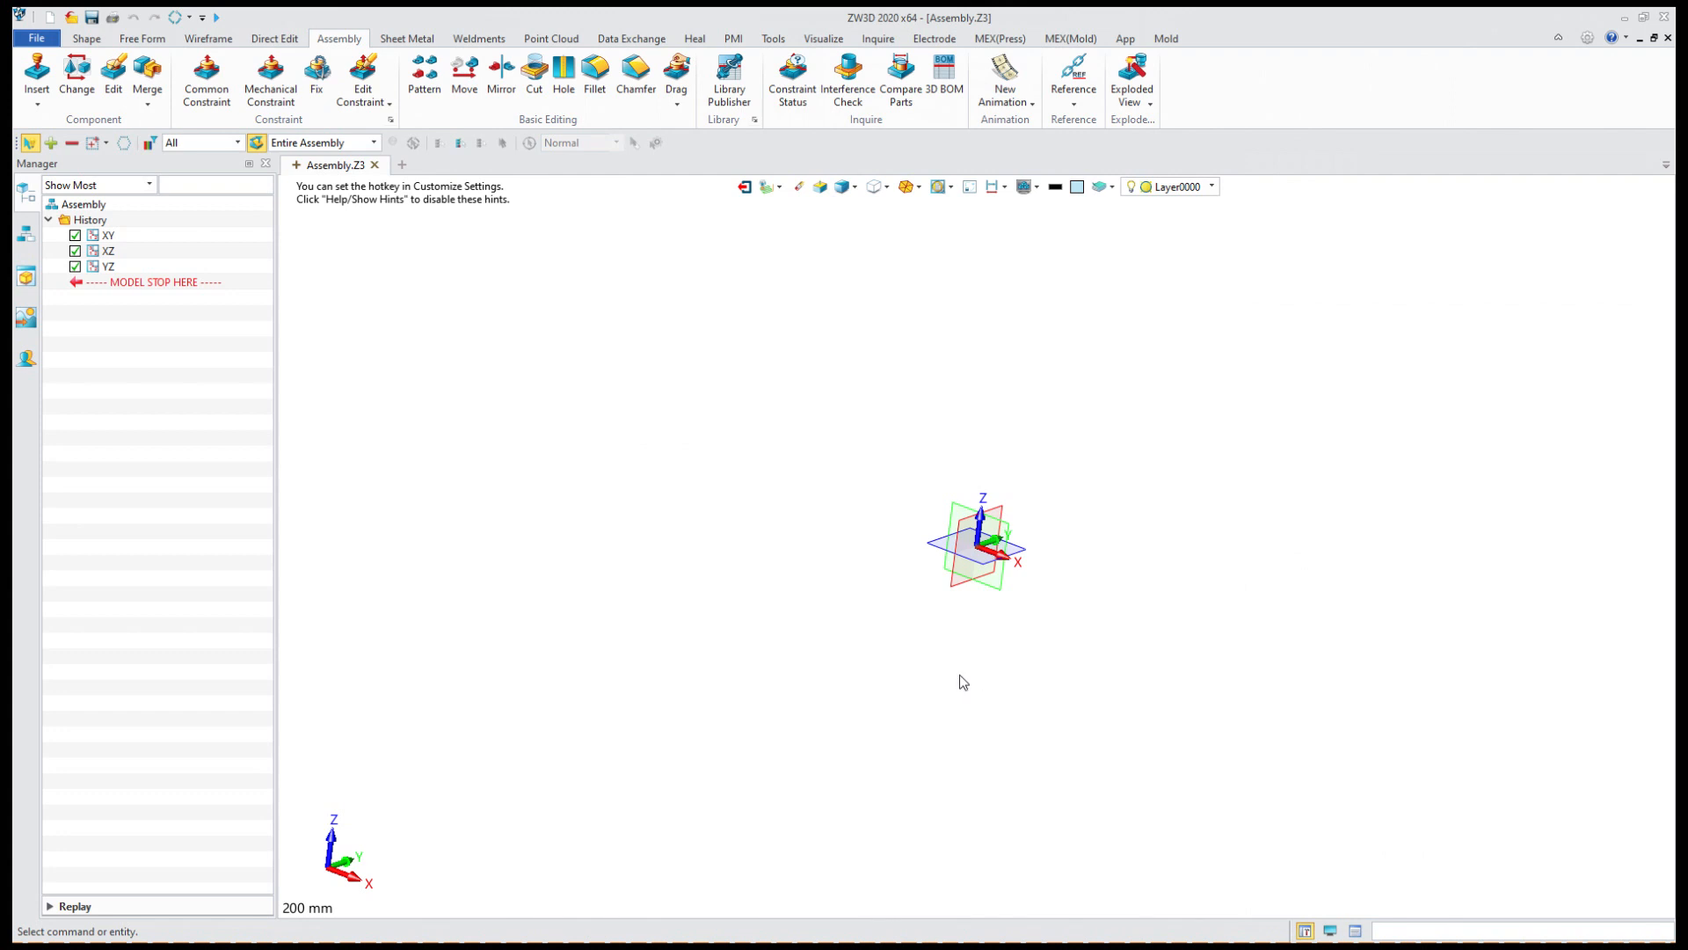
Insert a new component named Shaft into the assembly and display it in the assembly structure.
click(340, 45)
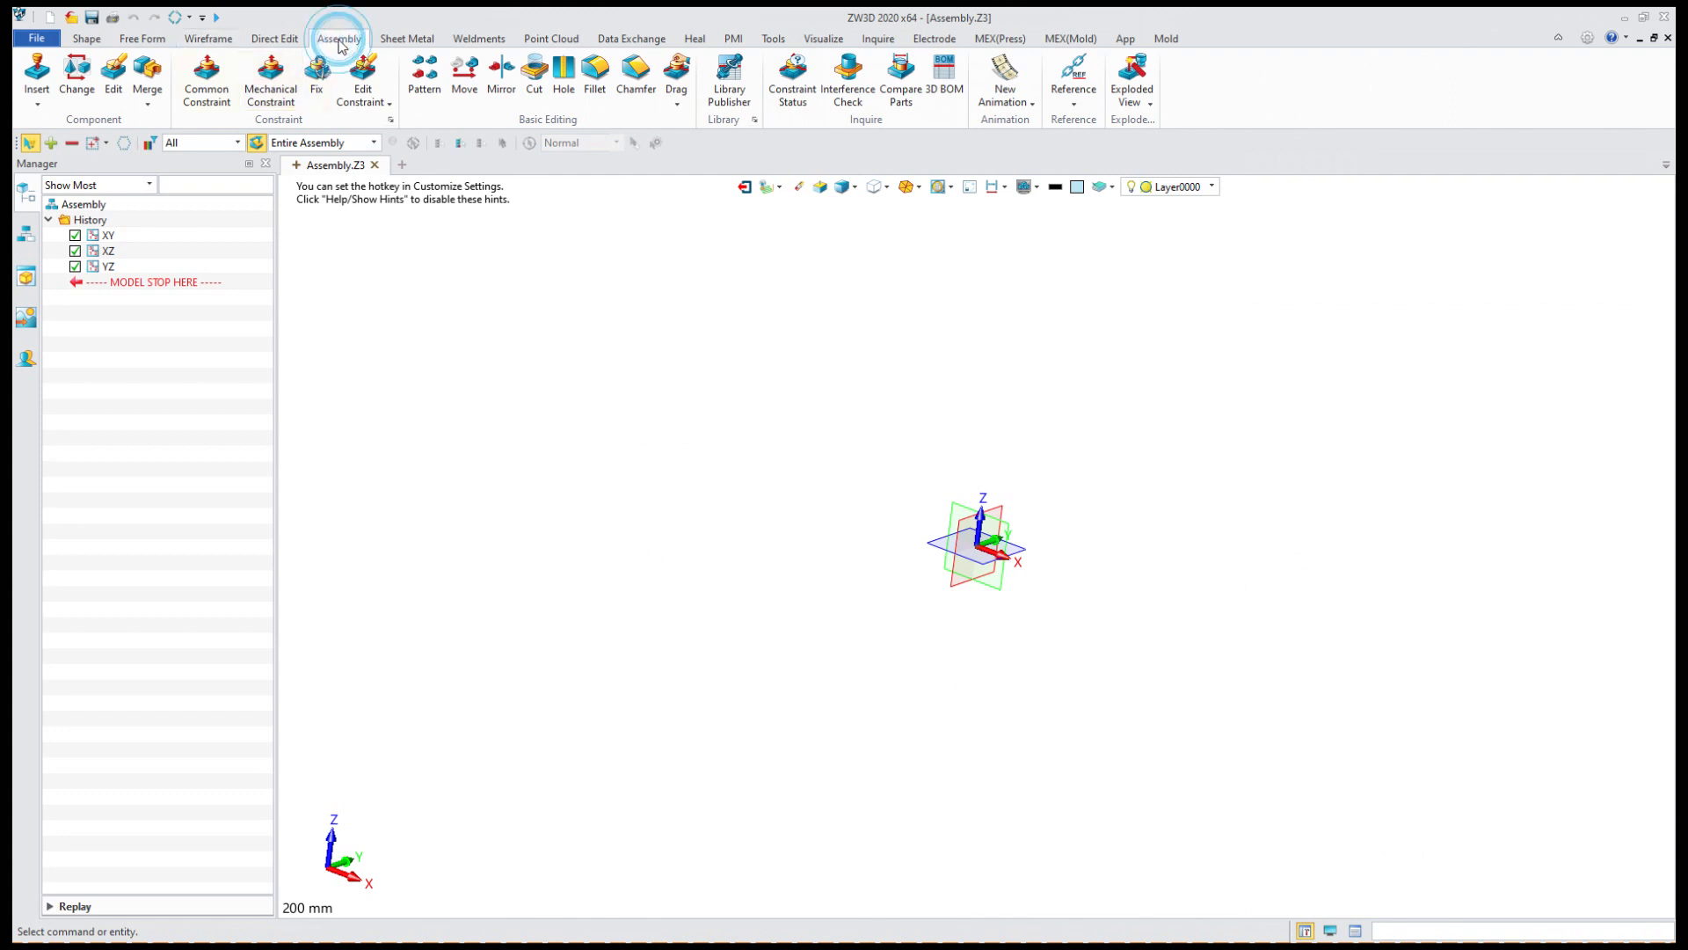
click(30, 77)
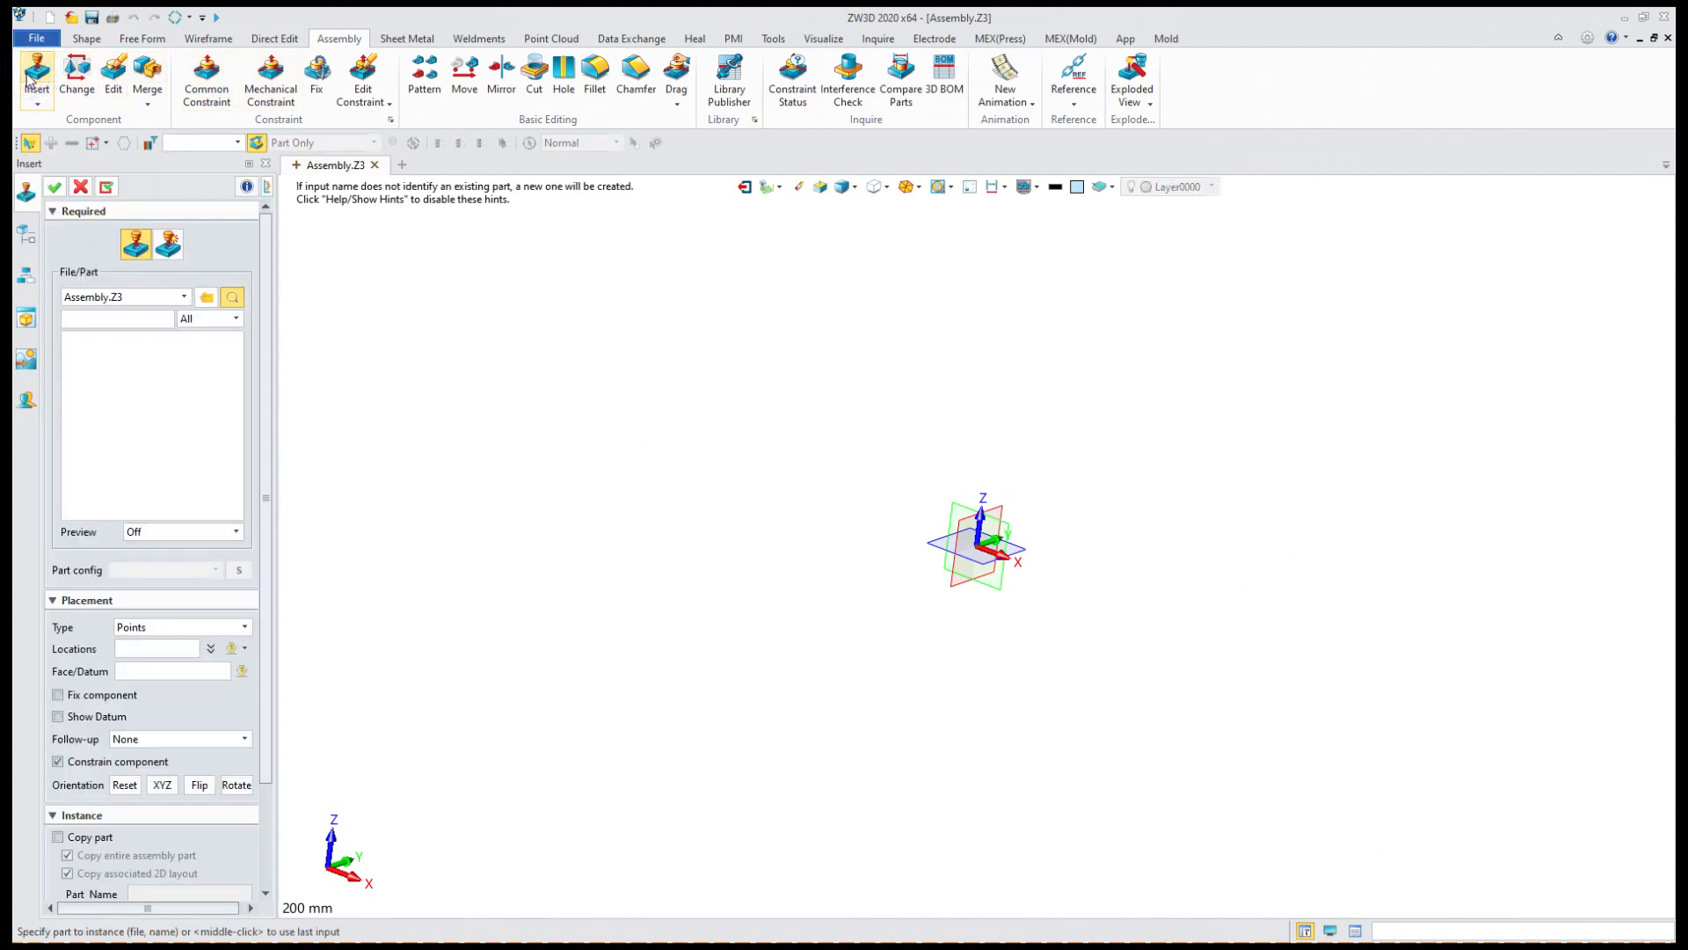
click(101, 319)
click(55, 186)
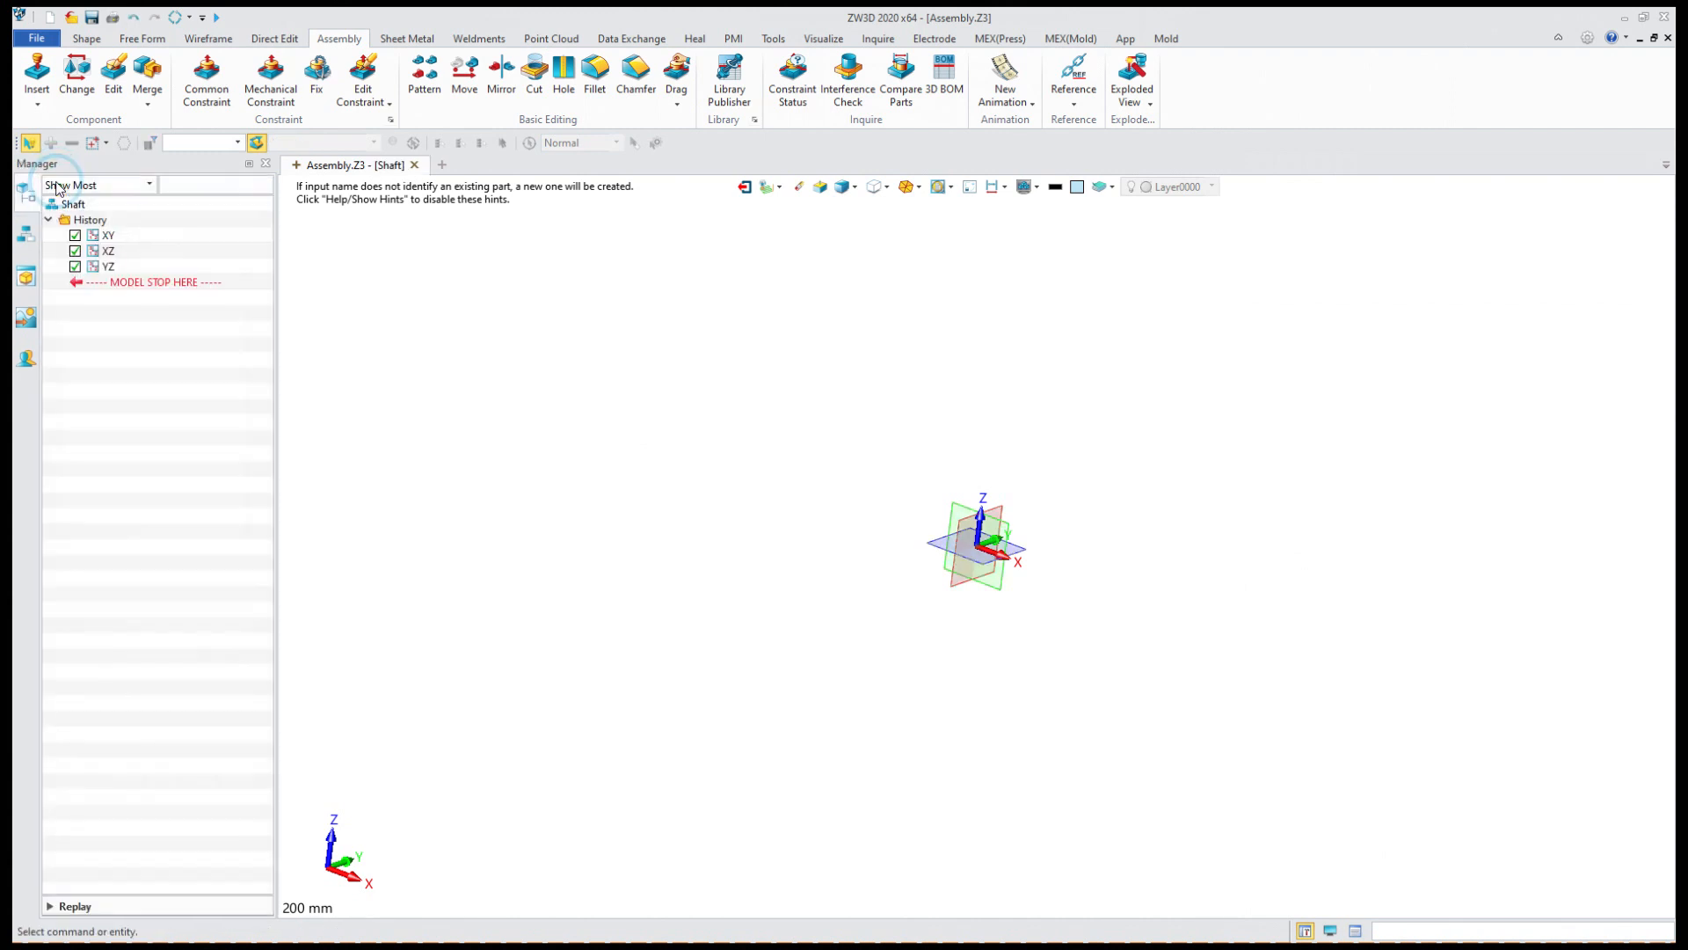
click(26, 236)
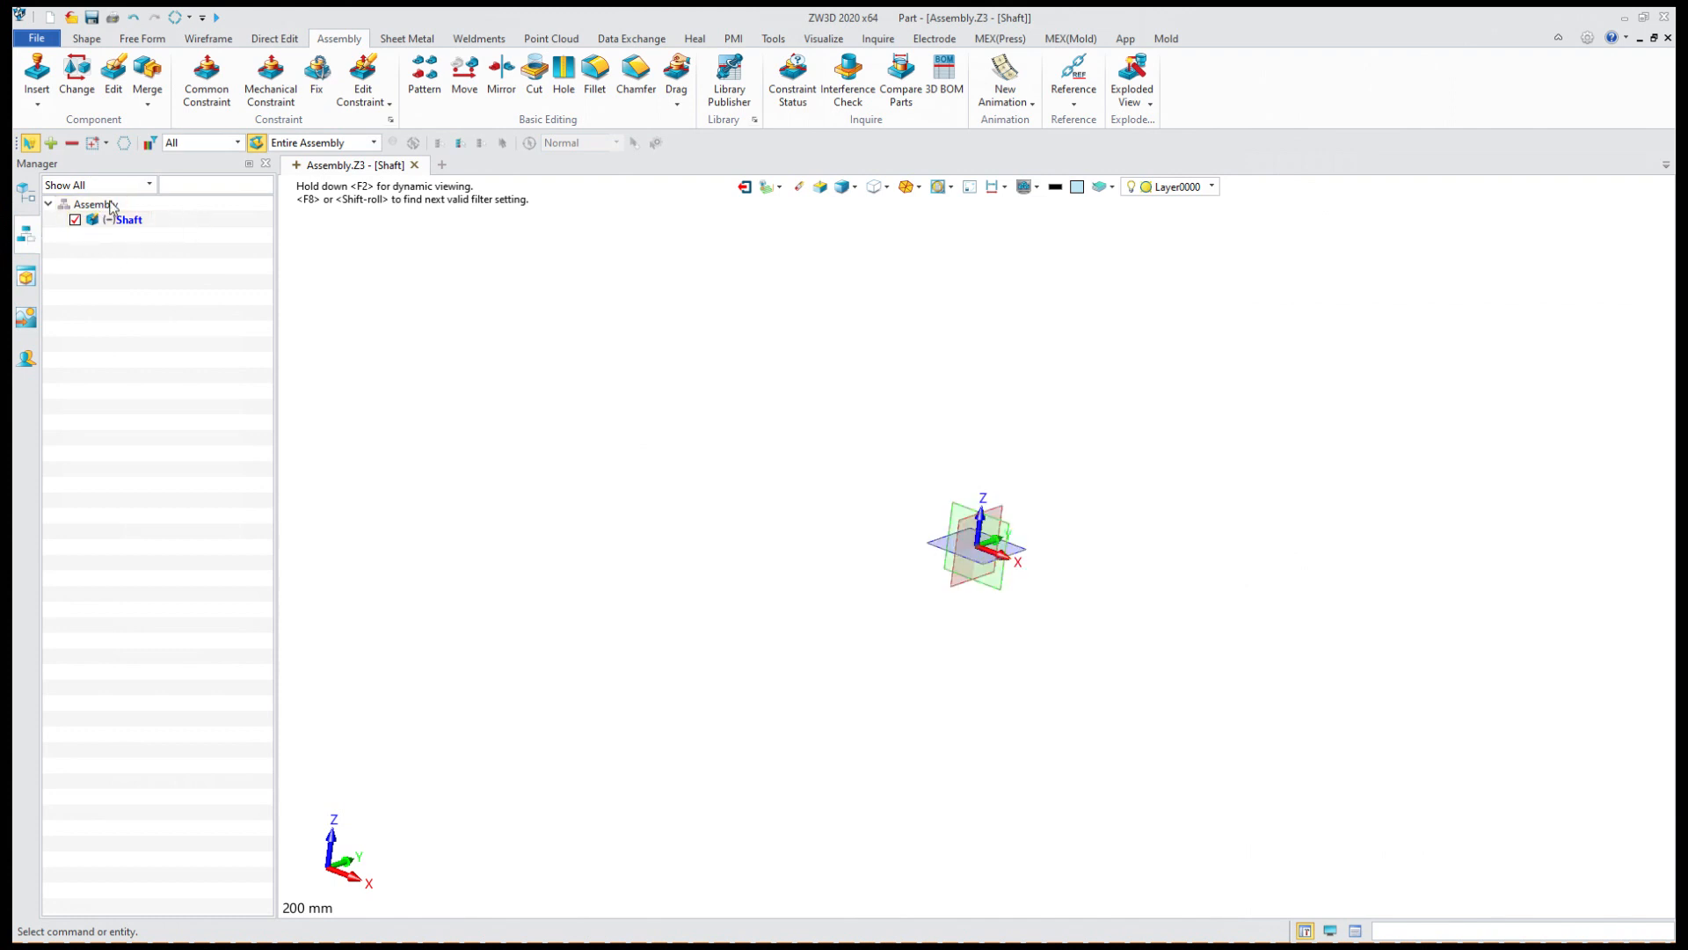
click(135, 219)
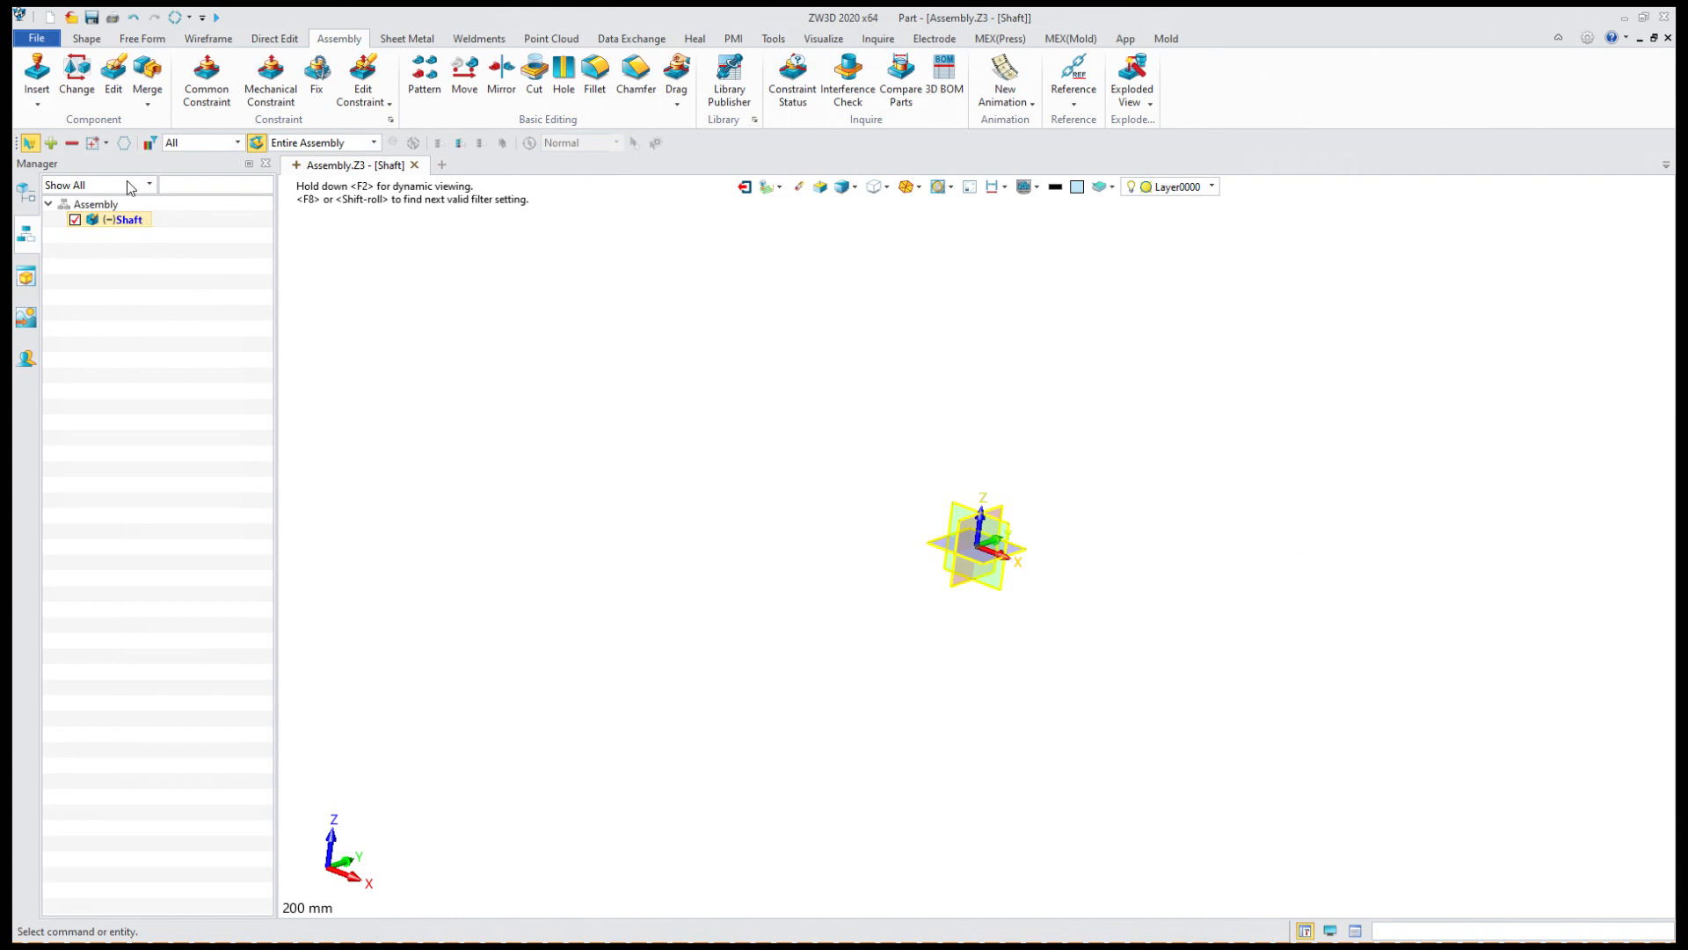
Model the Shaft as a cylinder at the origin, 10 mm in radius and about 55.7 mm long, and return to the assembly.
click(86, 39)
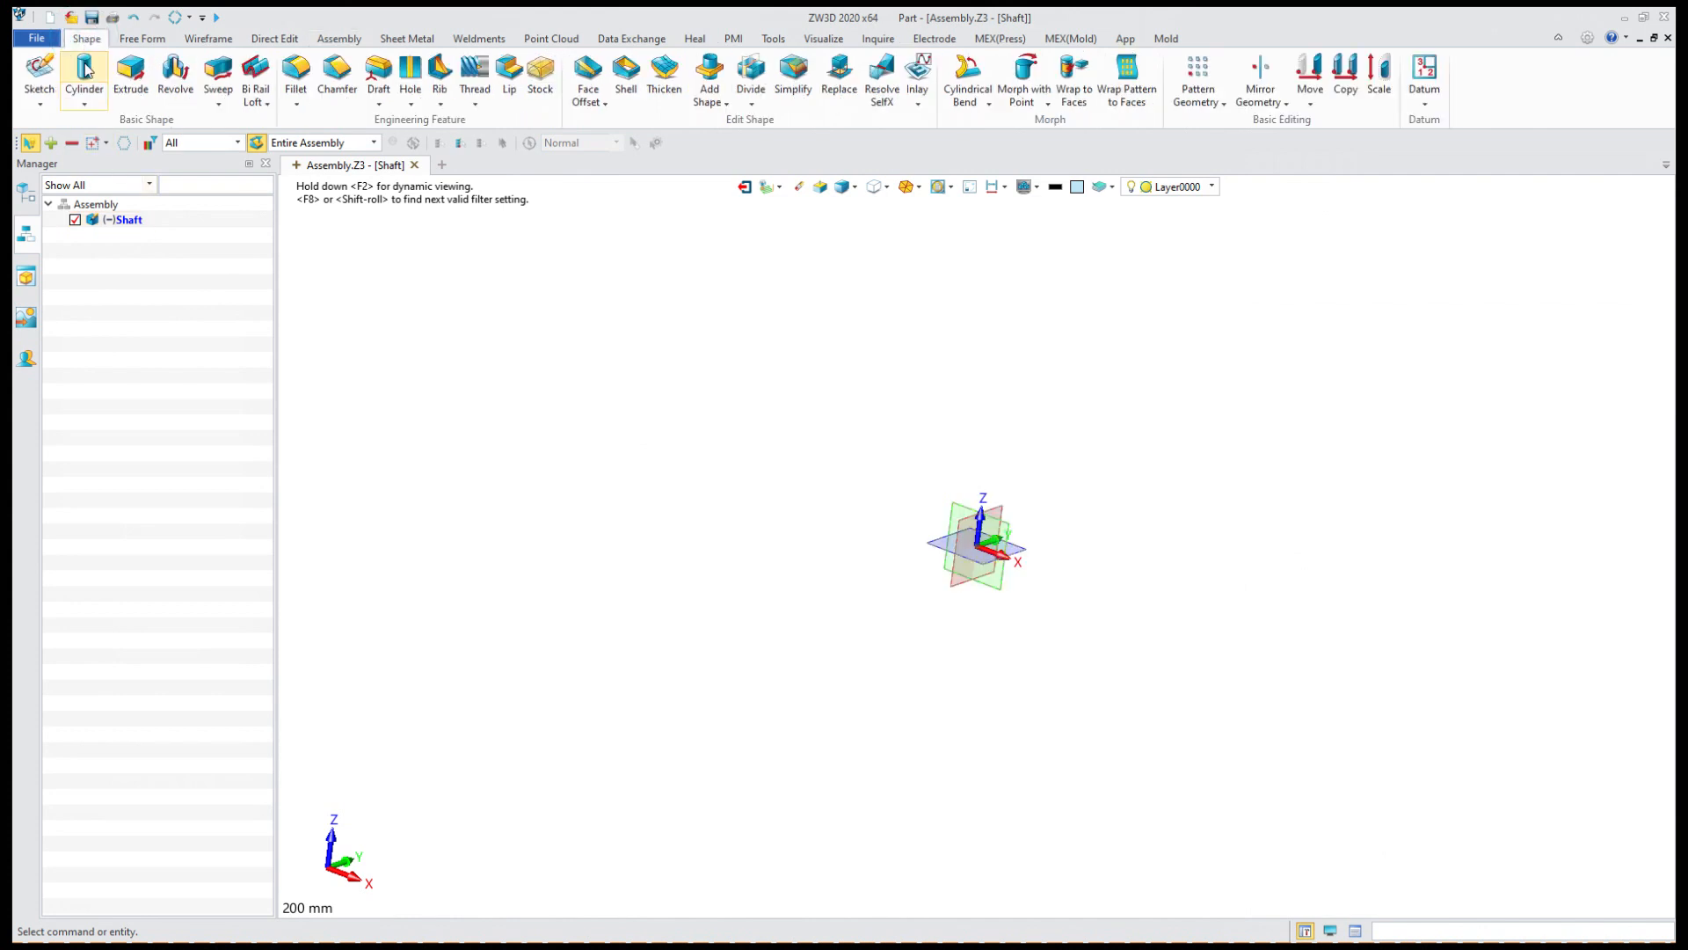
click(86, 69)
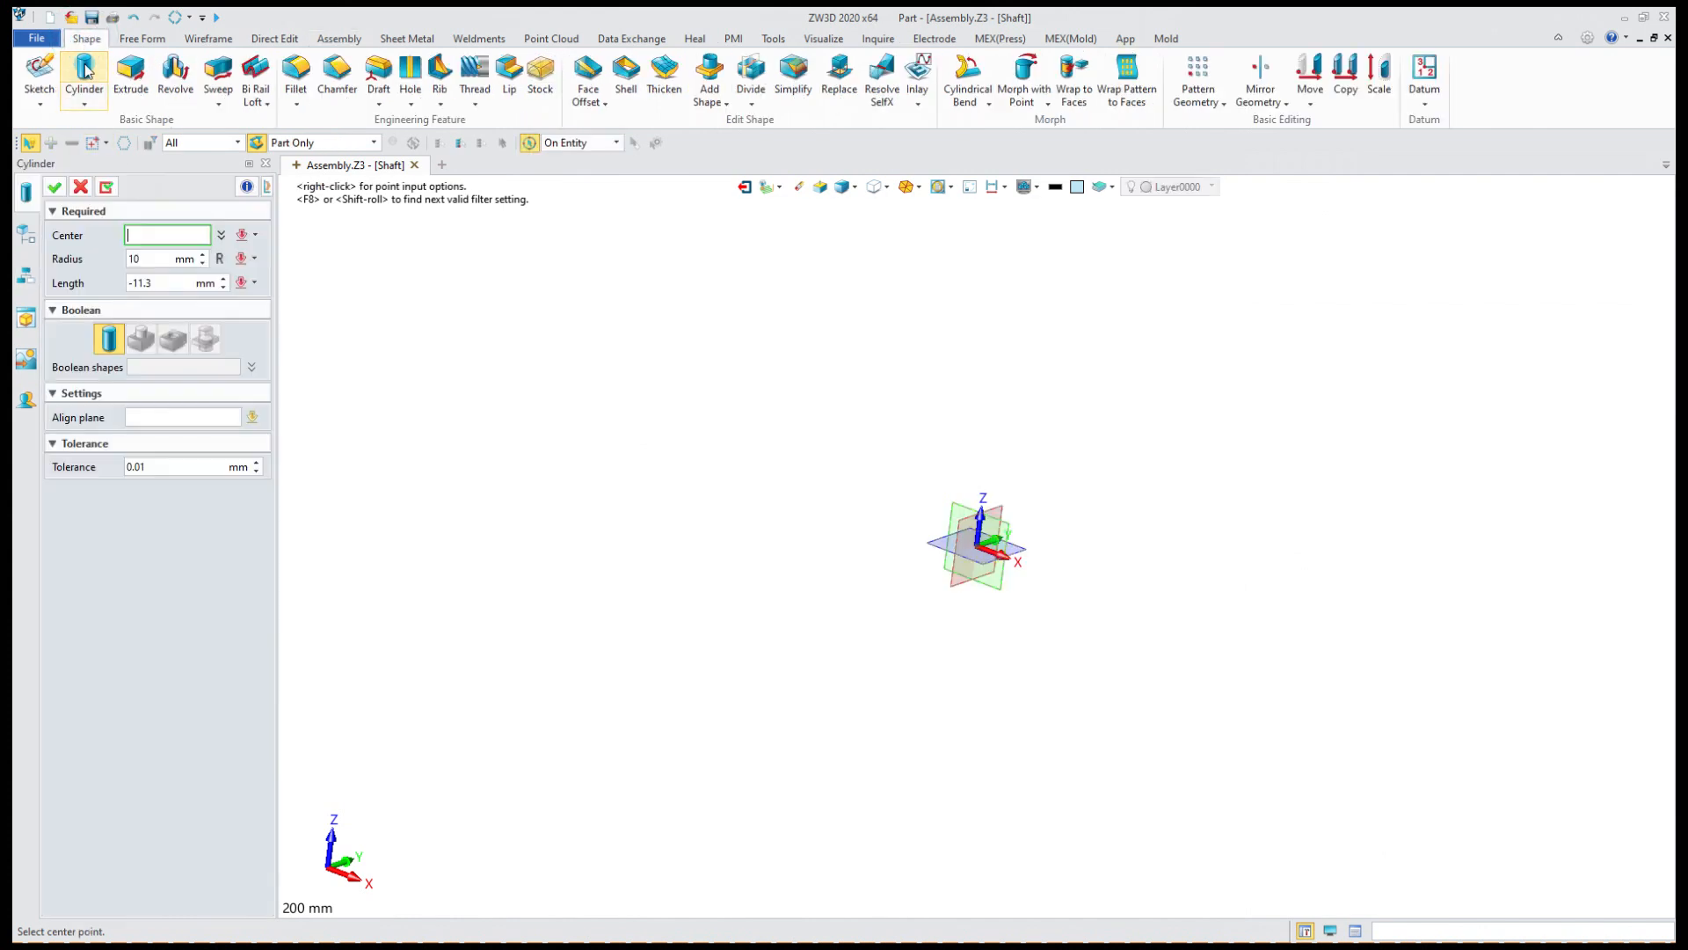
click(978, 544)
drag(1037, 626, 1044, 385)
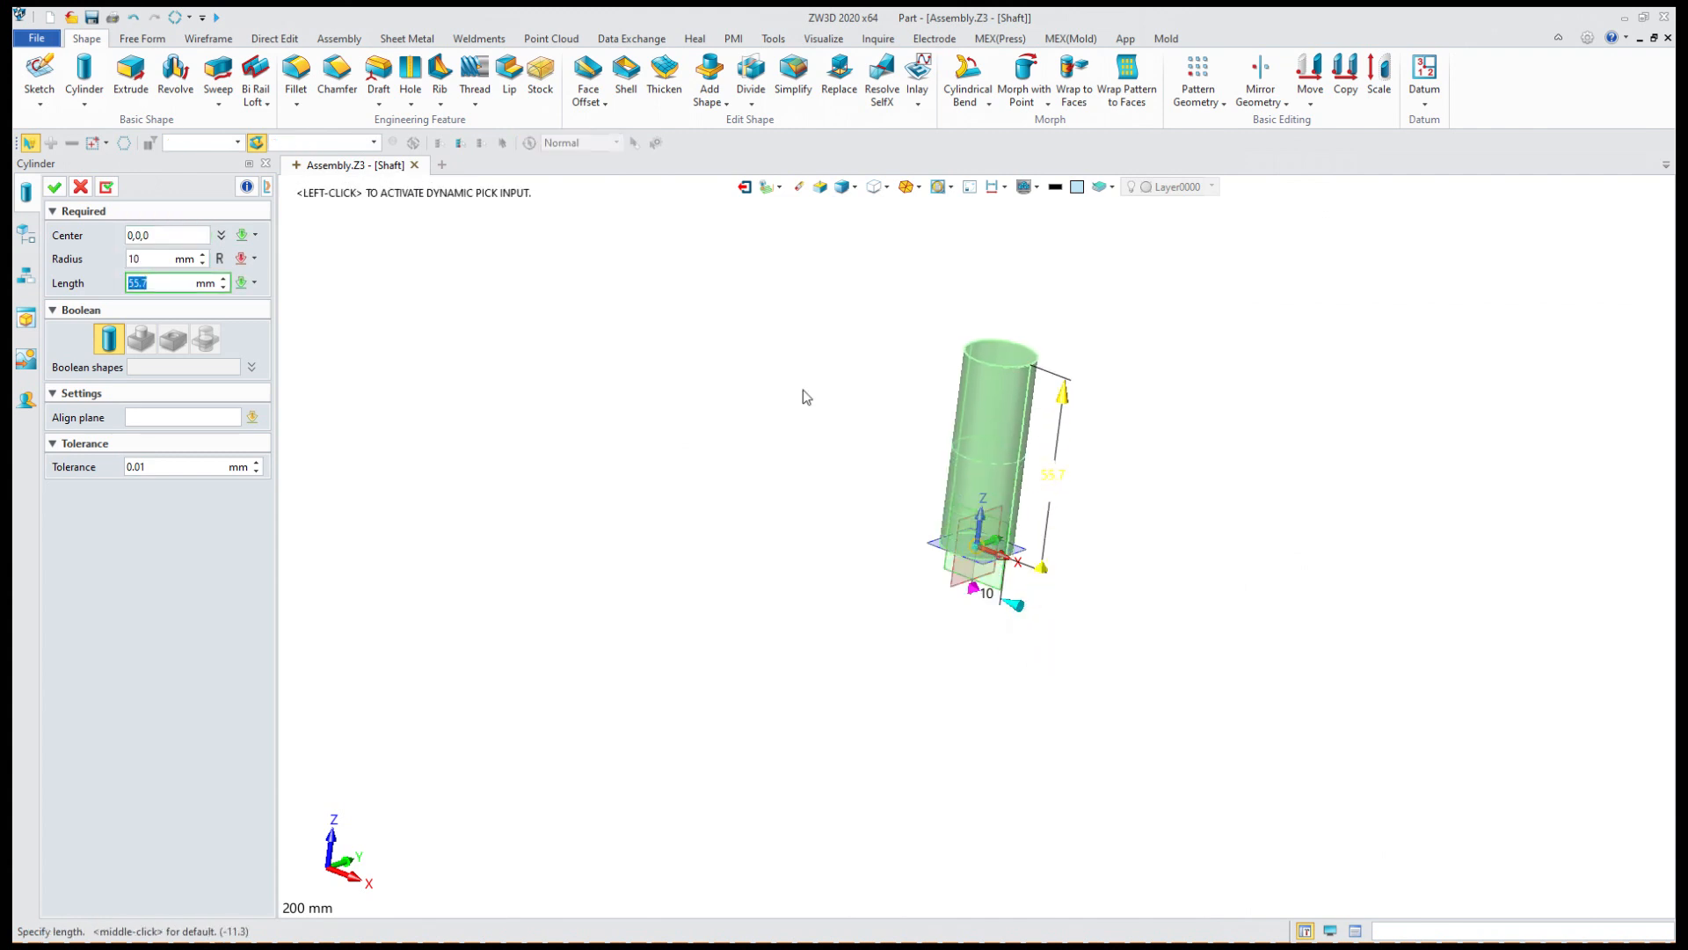
click(56, 187)
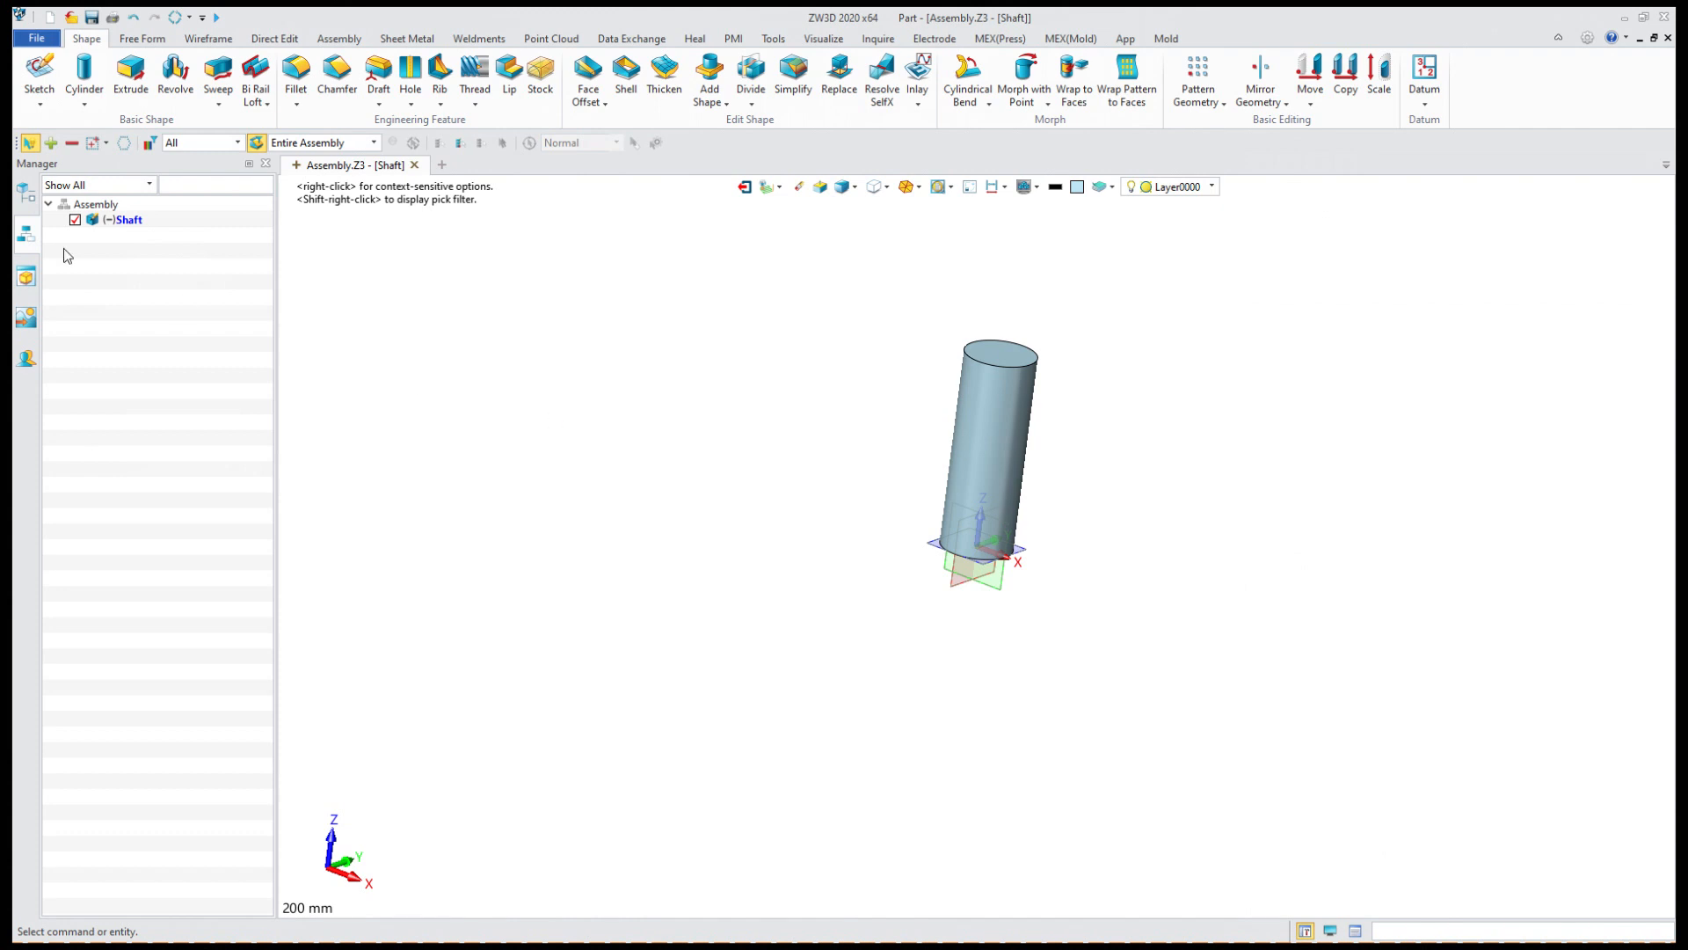
click(744, 190)
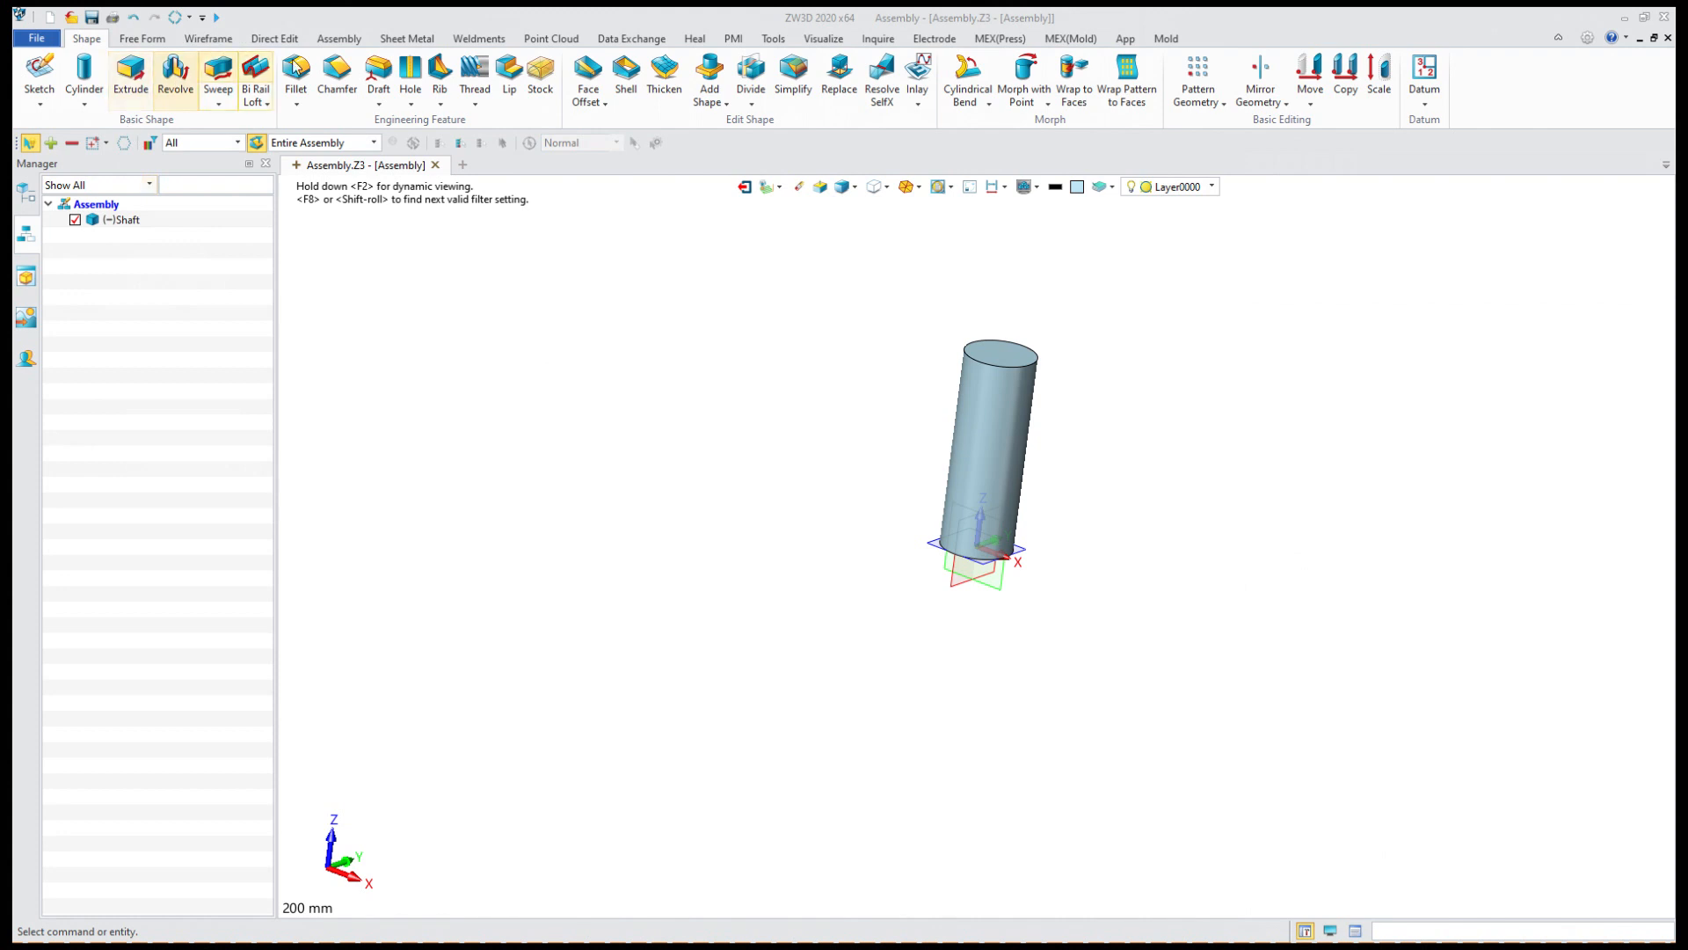
Insert a second new component named Ring into the assembly.
click(327, 43)
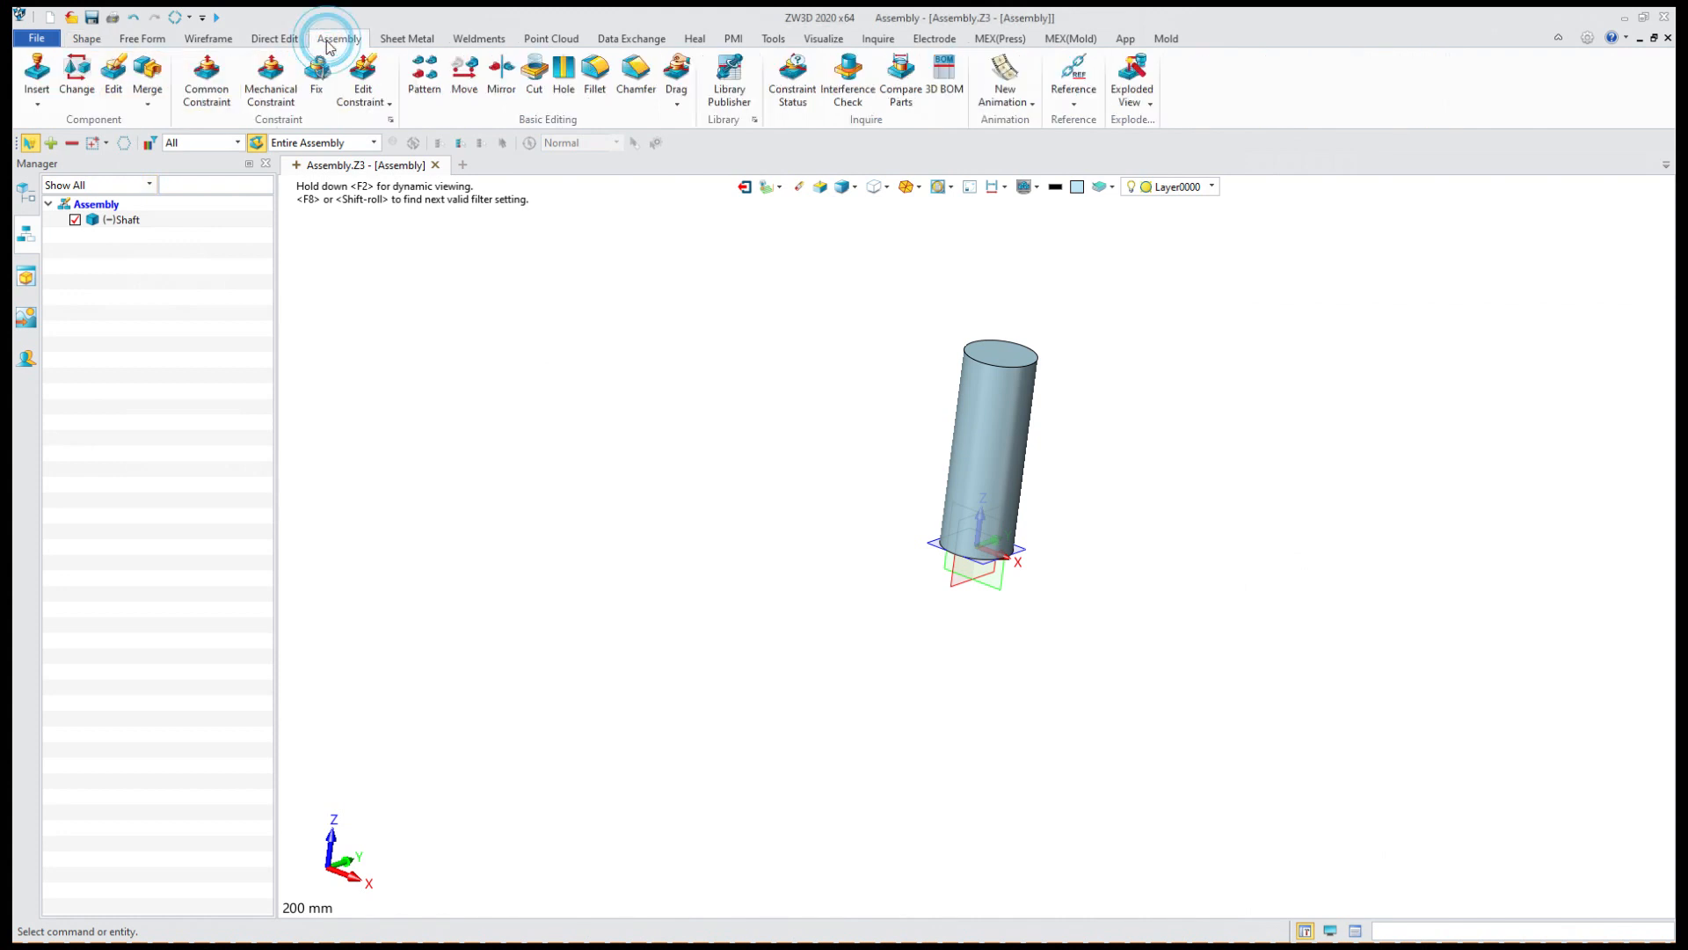
click(36, 71)
double_click(106, 321)
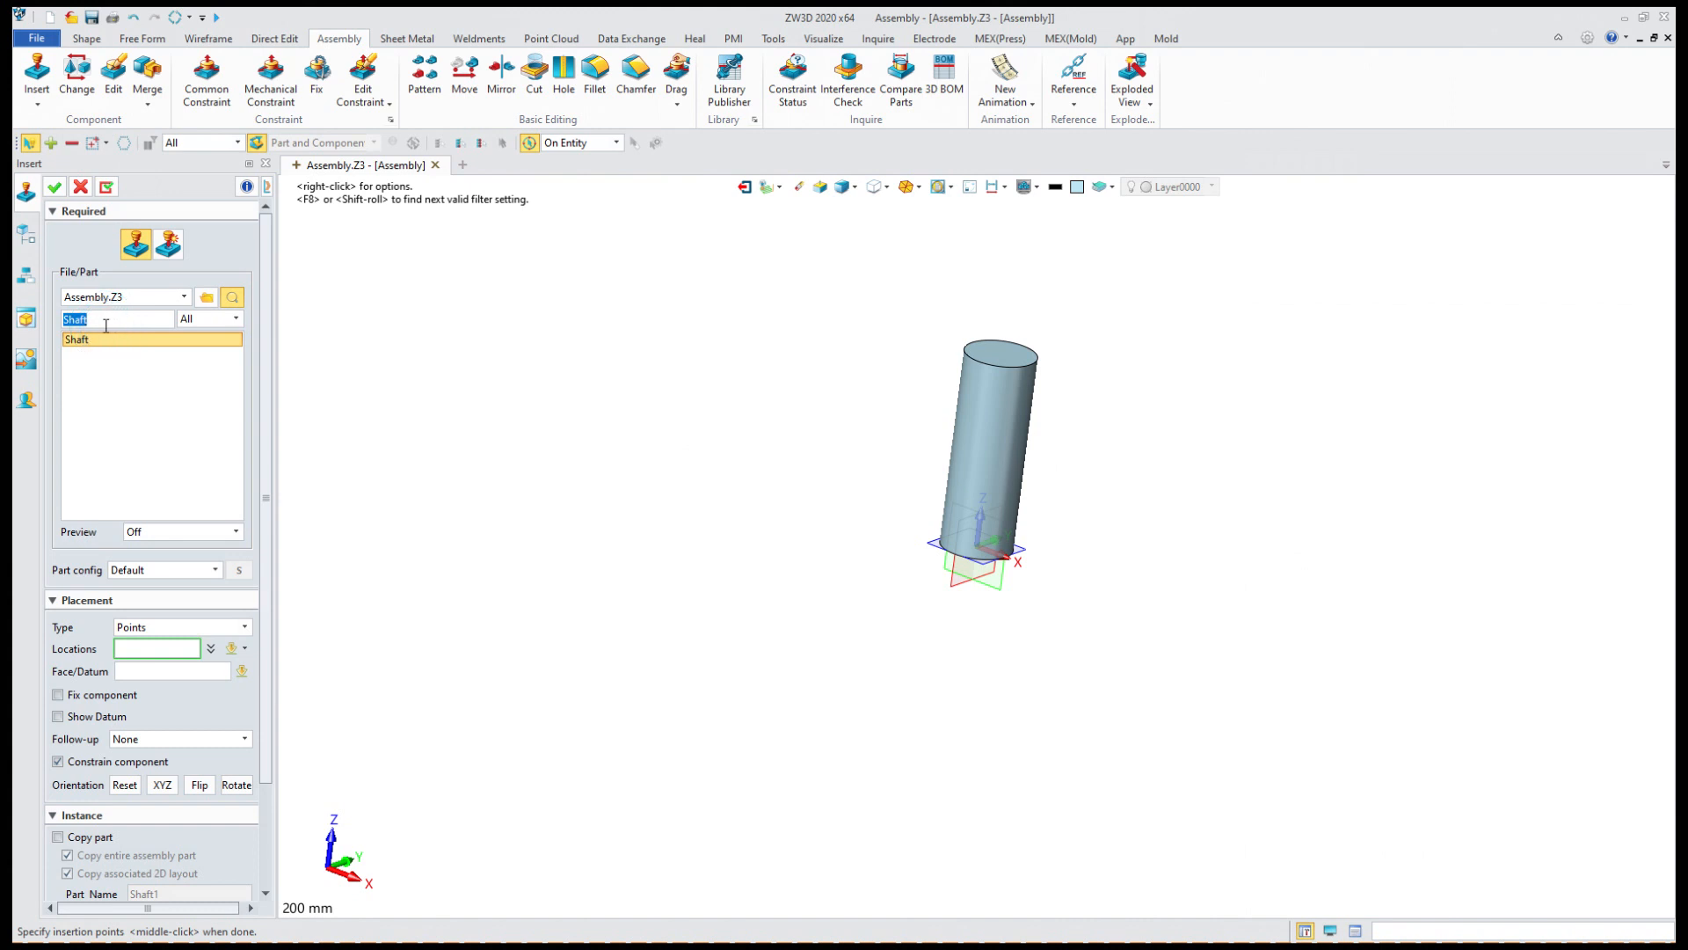
text(Ring)
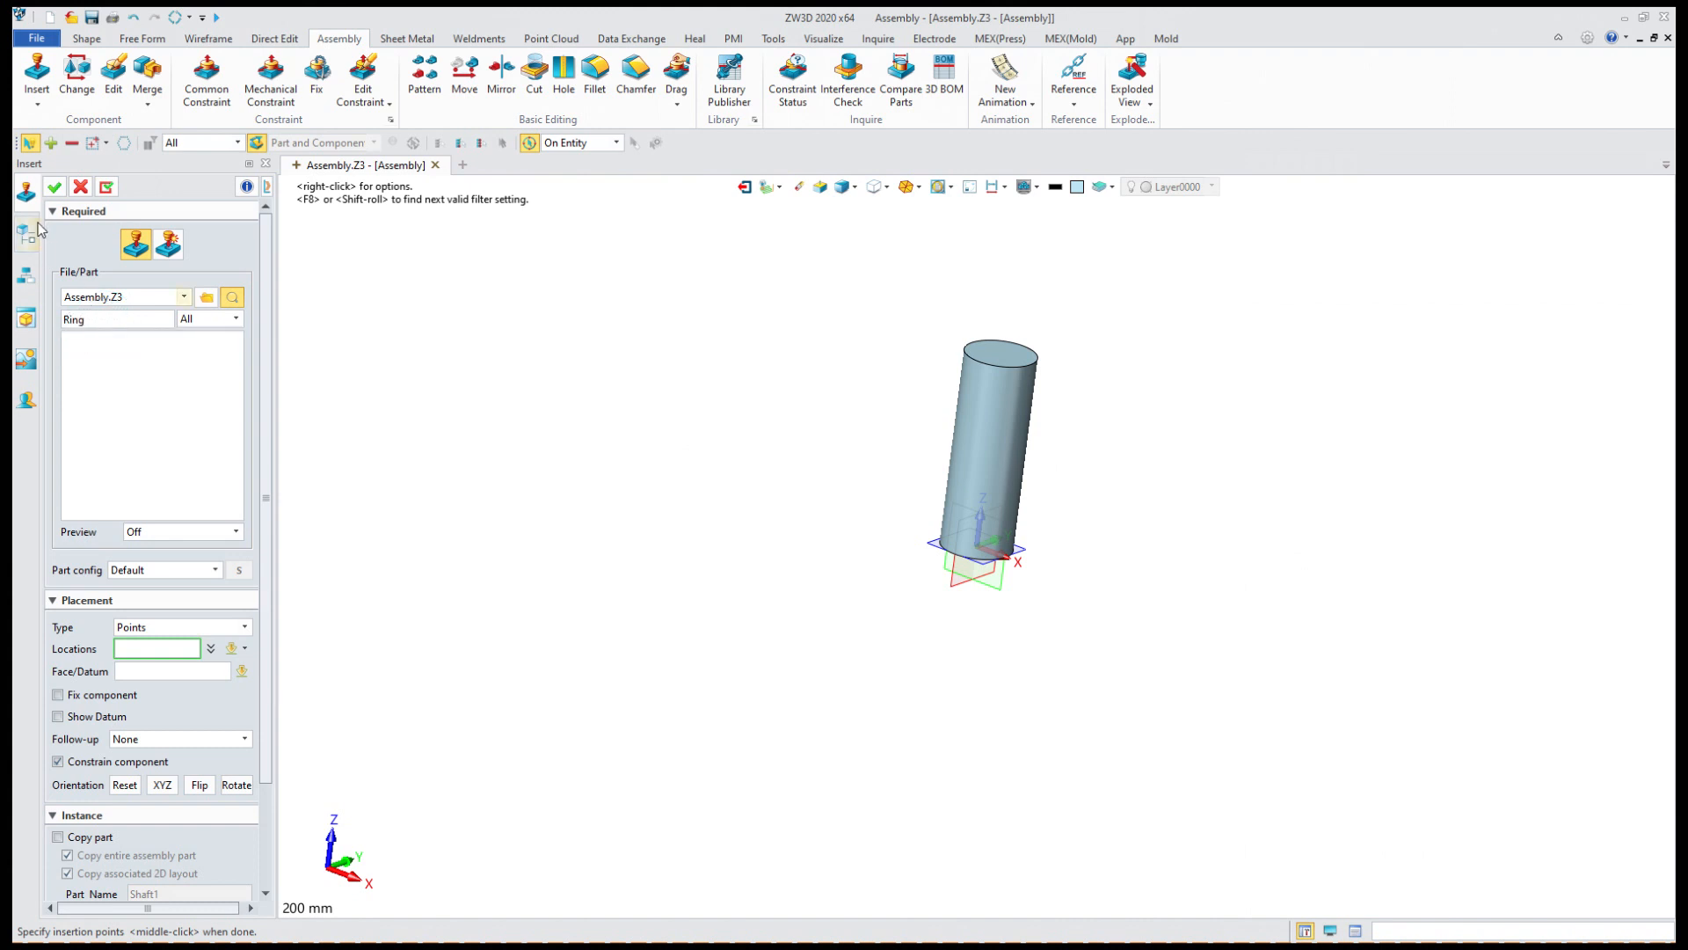
click(55, 187)
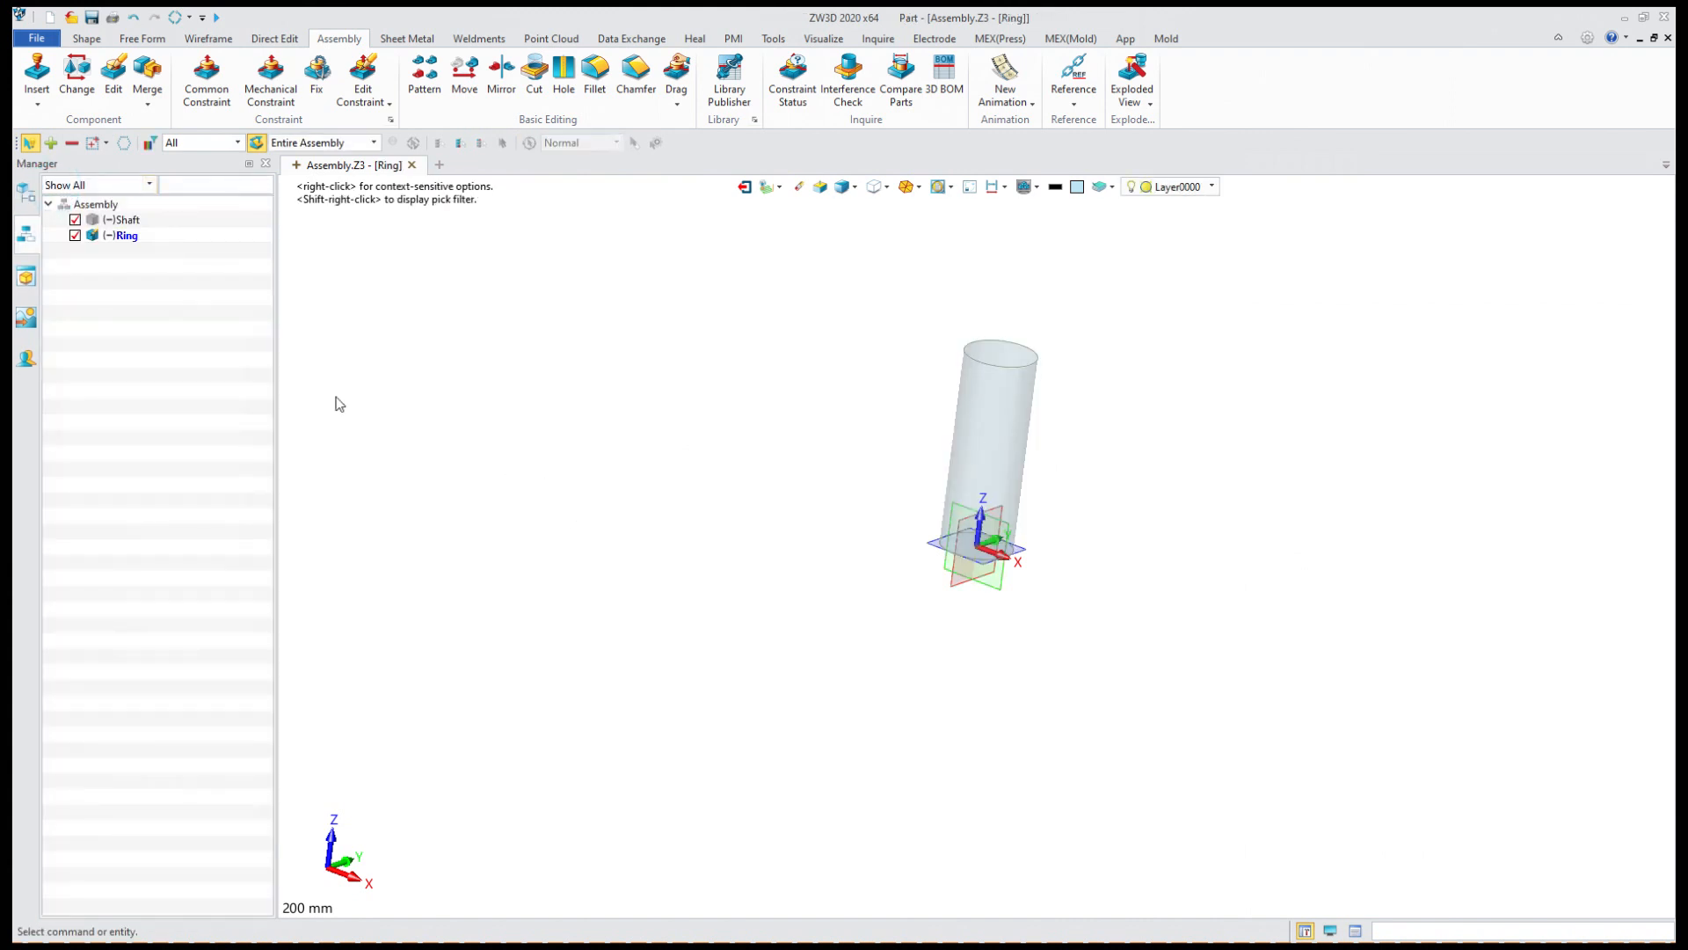
Create the Ring's body as a wide, flat cylinder centred at the origin, about 9.7 mm thick.
click(86, 38)
click(84, 74)
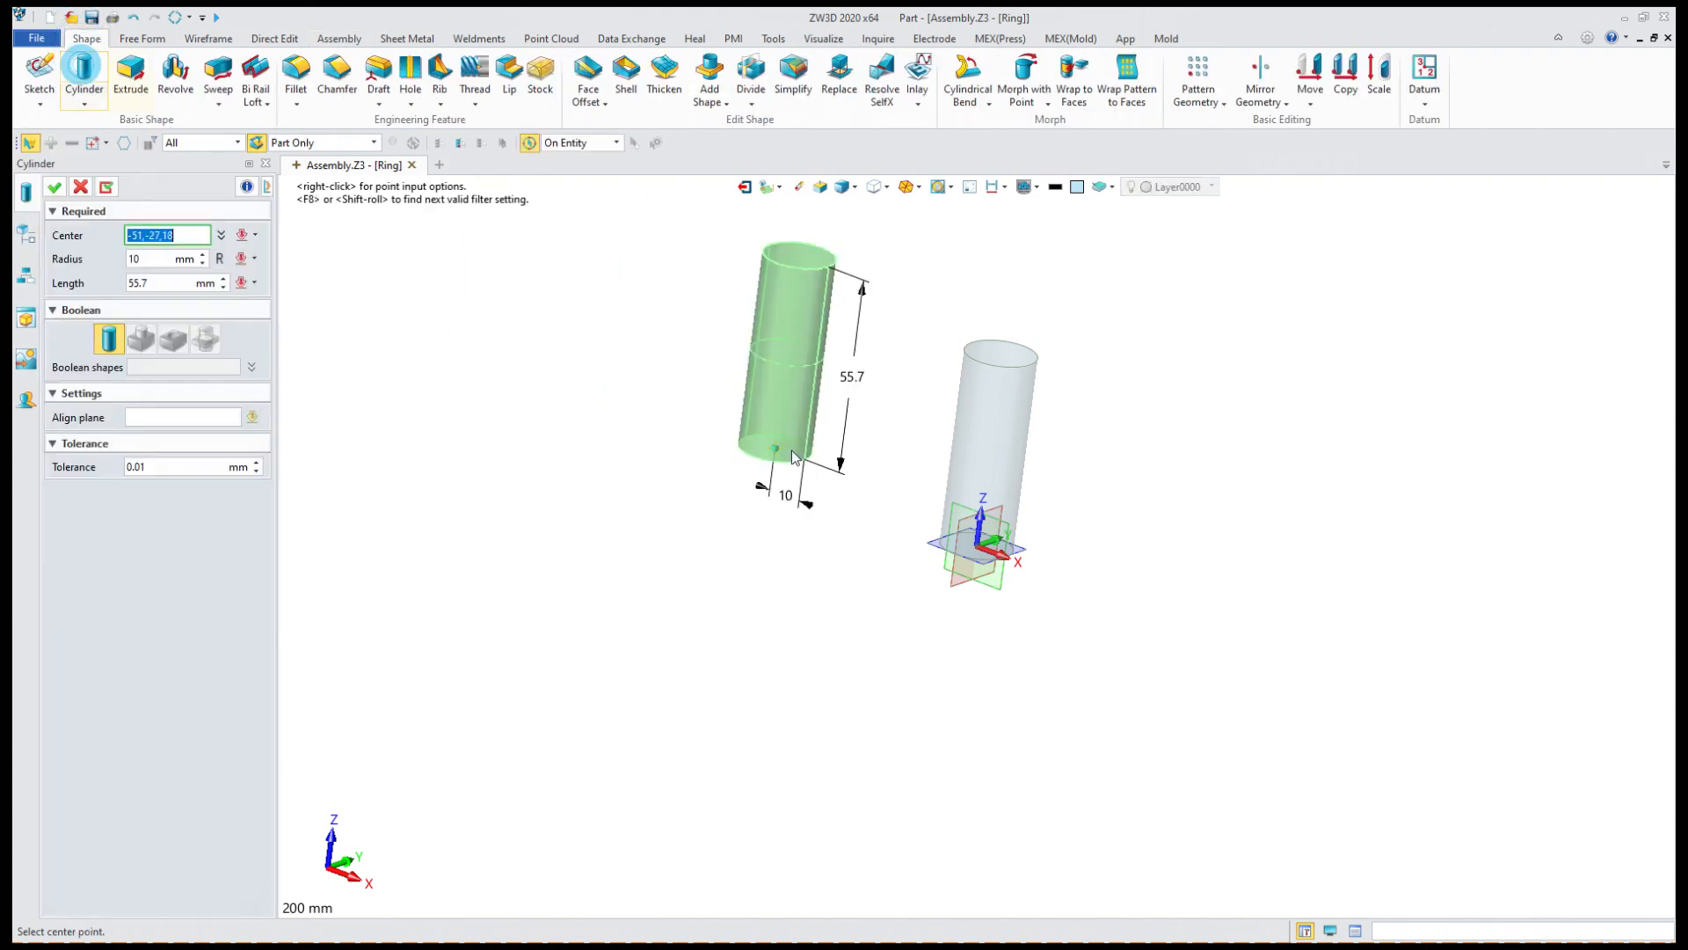
click(982, 556)
middle_click(1011, 596)
drag(1016, 604, 1106, 621)
click(59, 186)
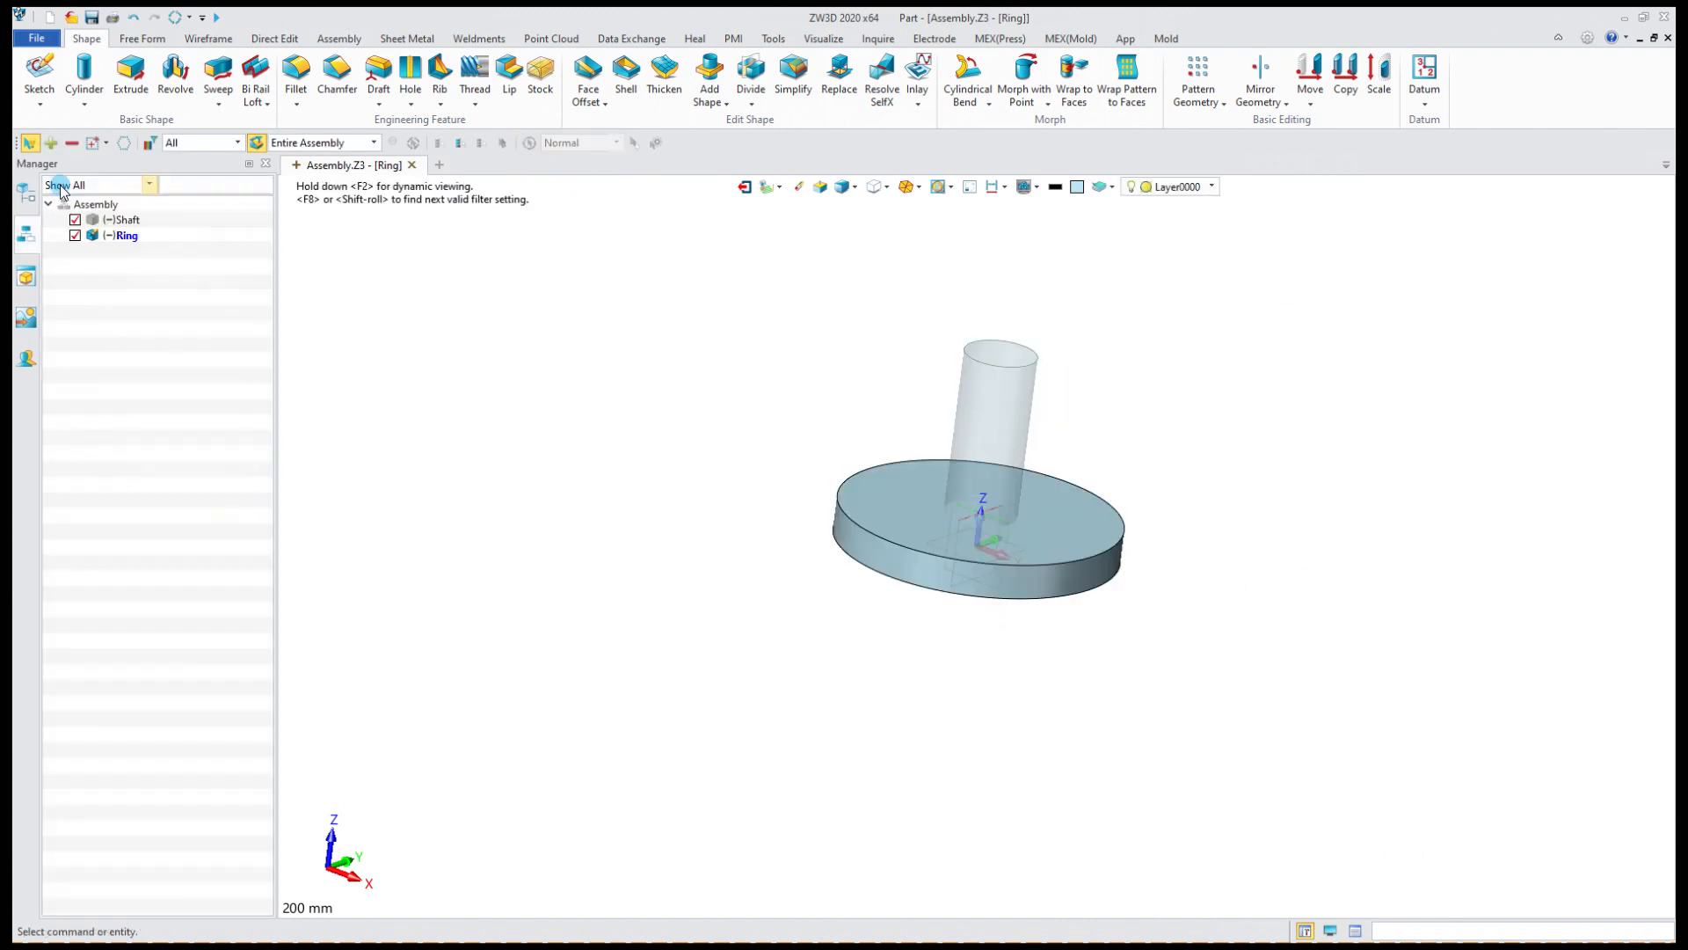
Cut a through hole of 10 mm radius in the Ring's centre with a subtracting cylinder about 32.3 mm long, and return to the assembly.
click(85, 71)
click(163, 257)
text(10)
click(154, 235)
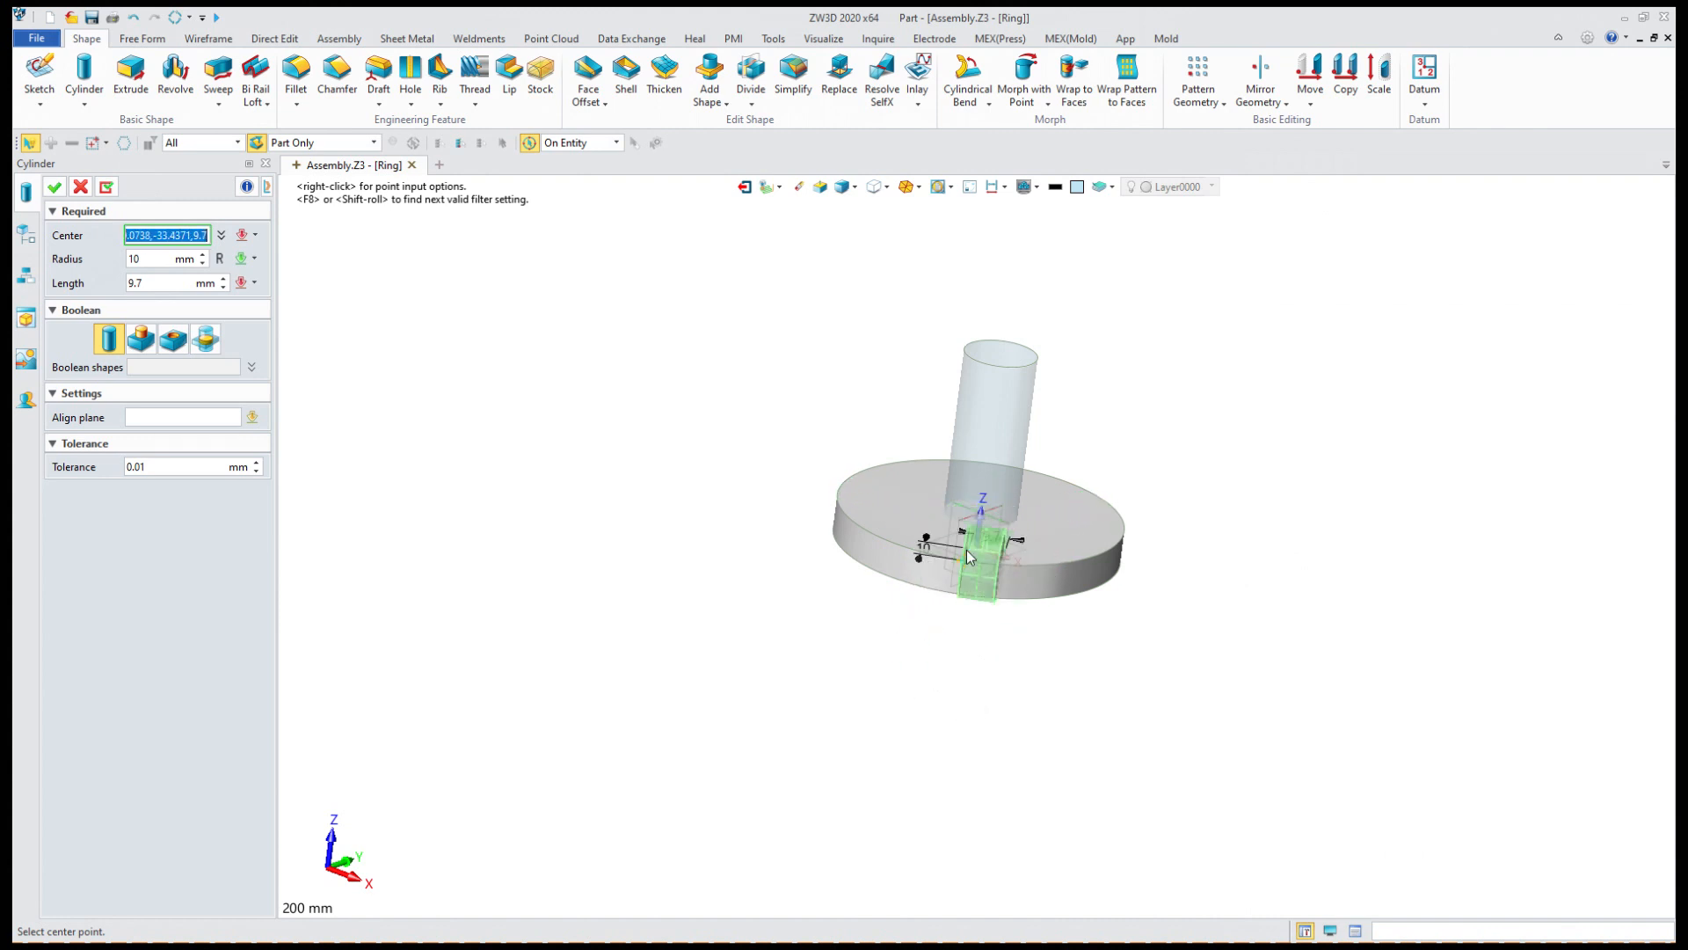
right_drag(972, 608, 973, 561)
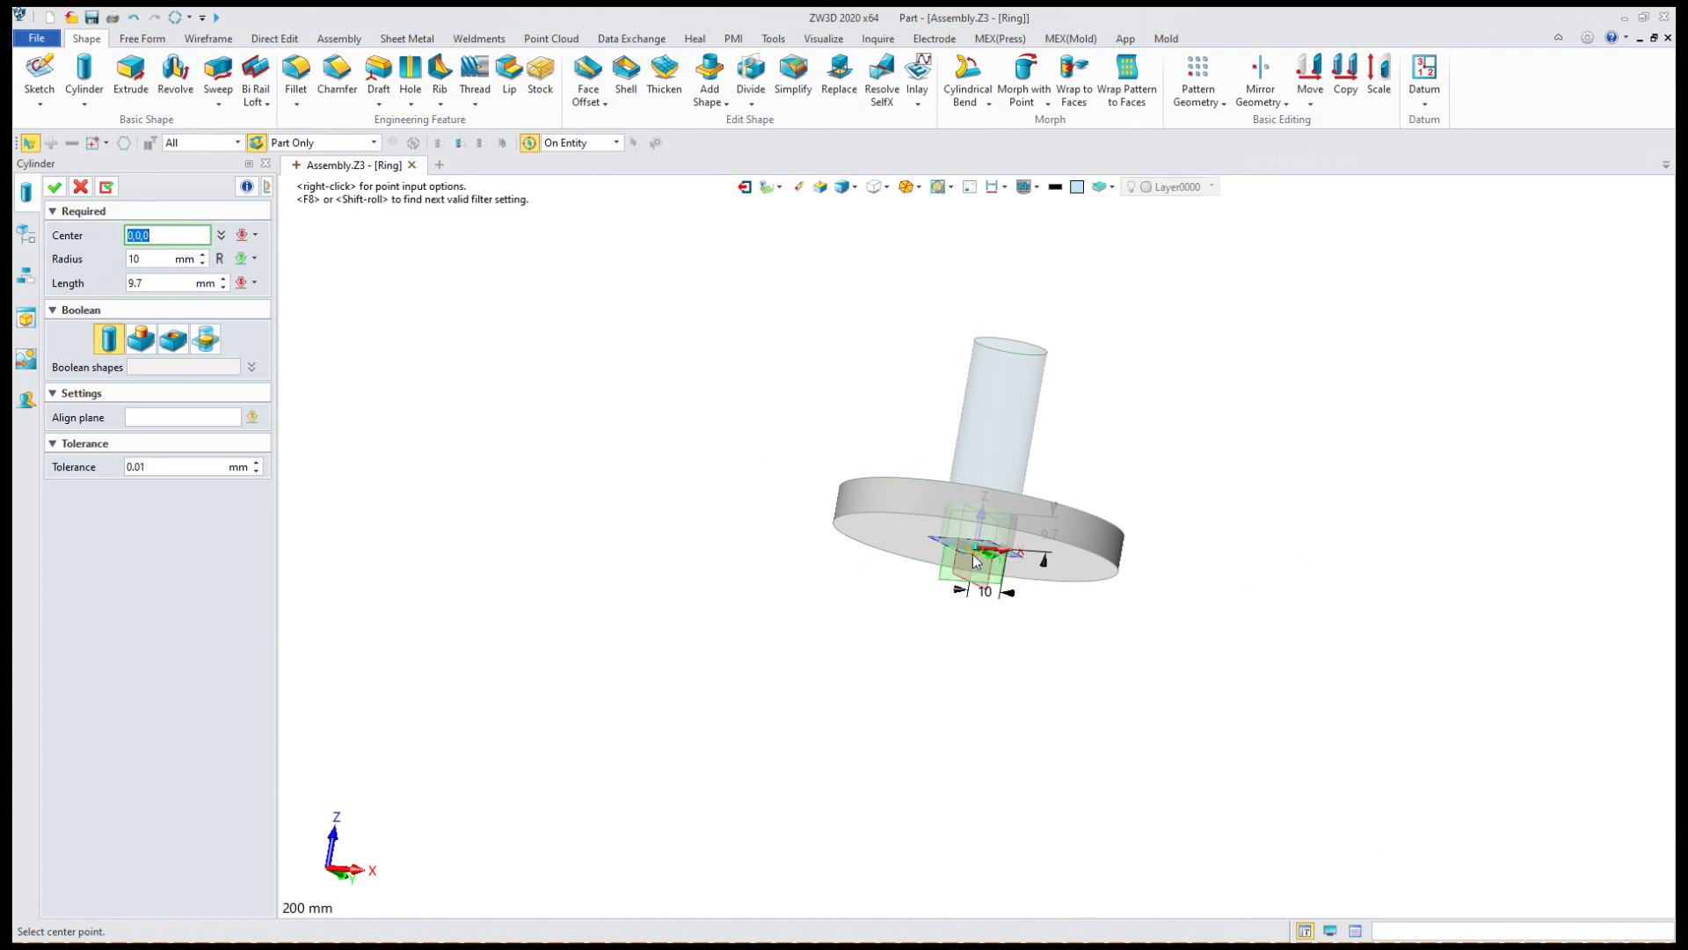
click(973, 564)
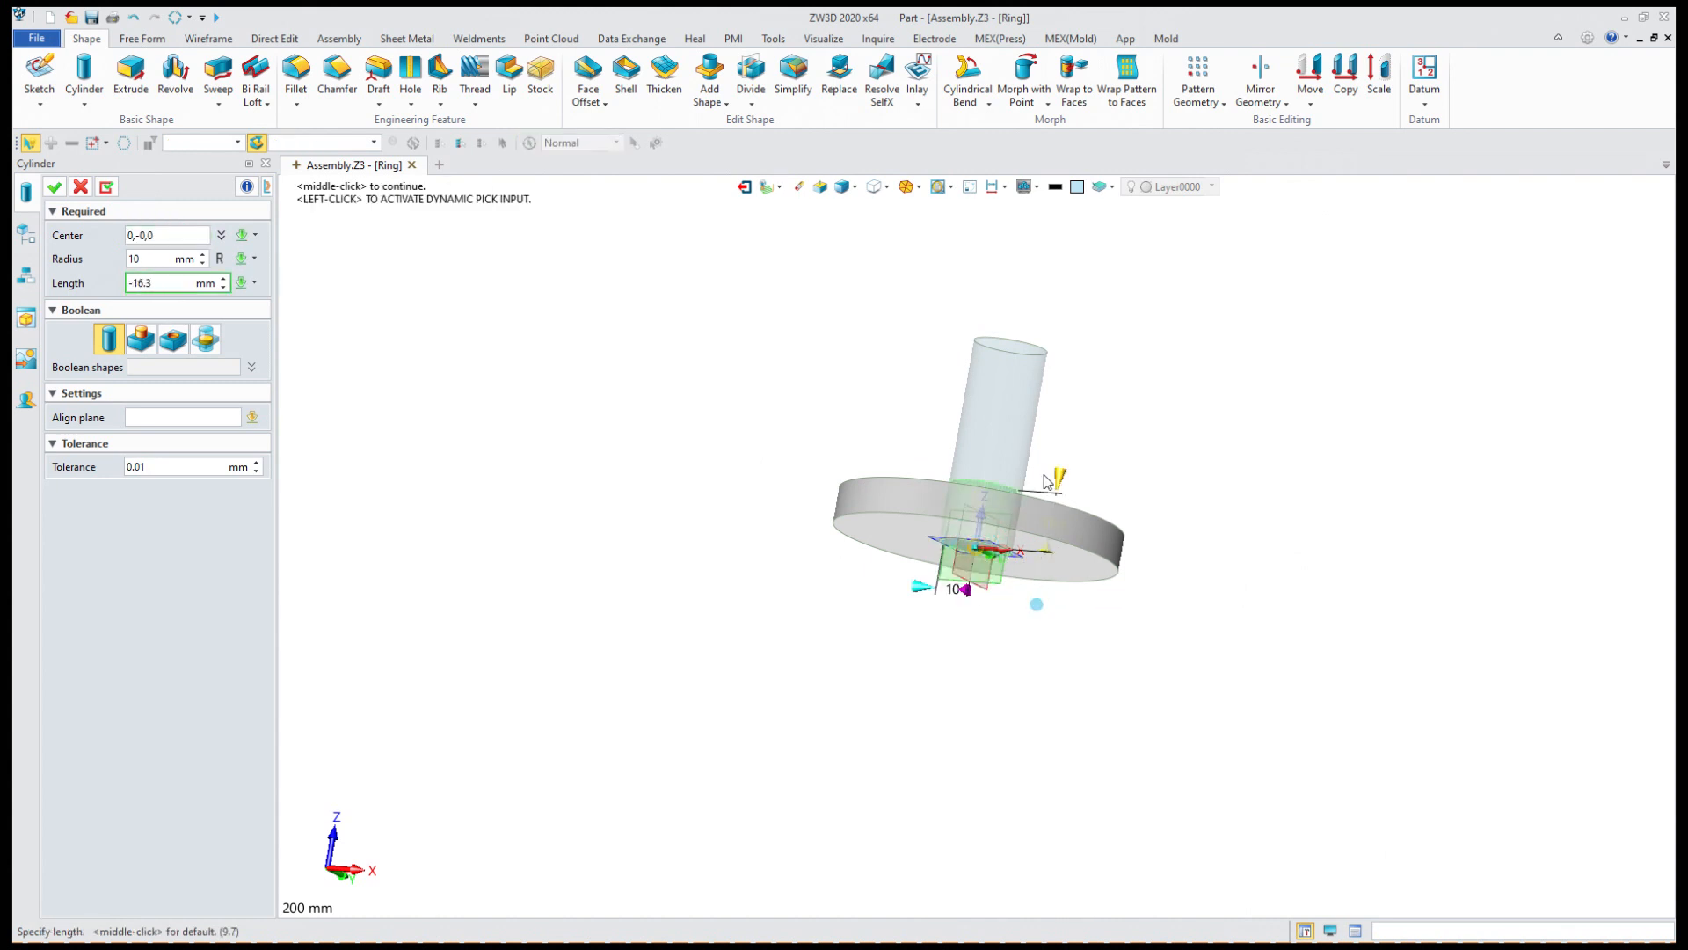
click(173, 339)
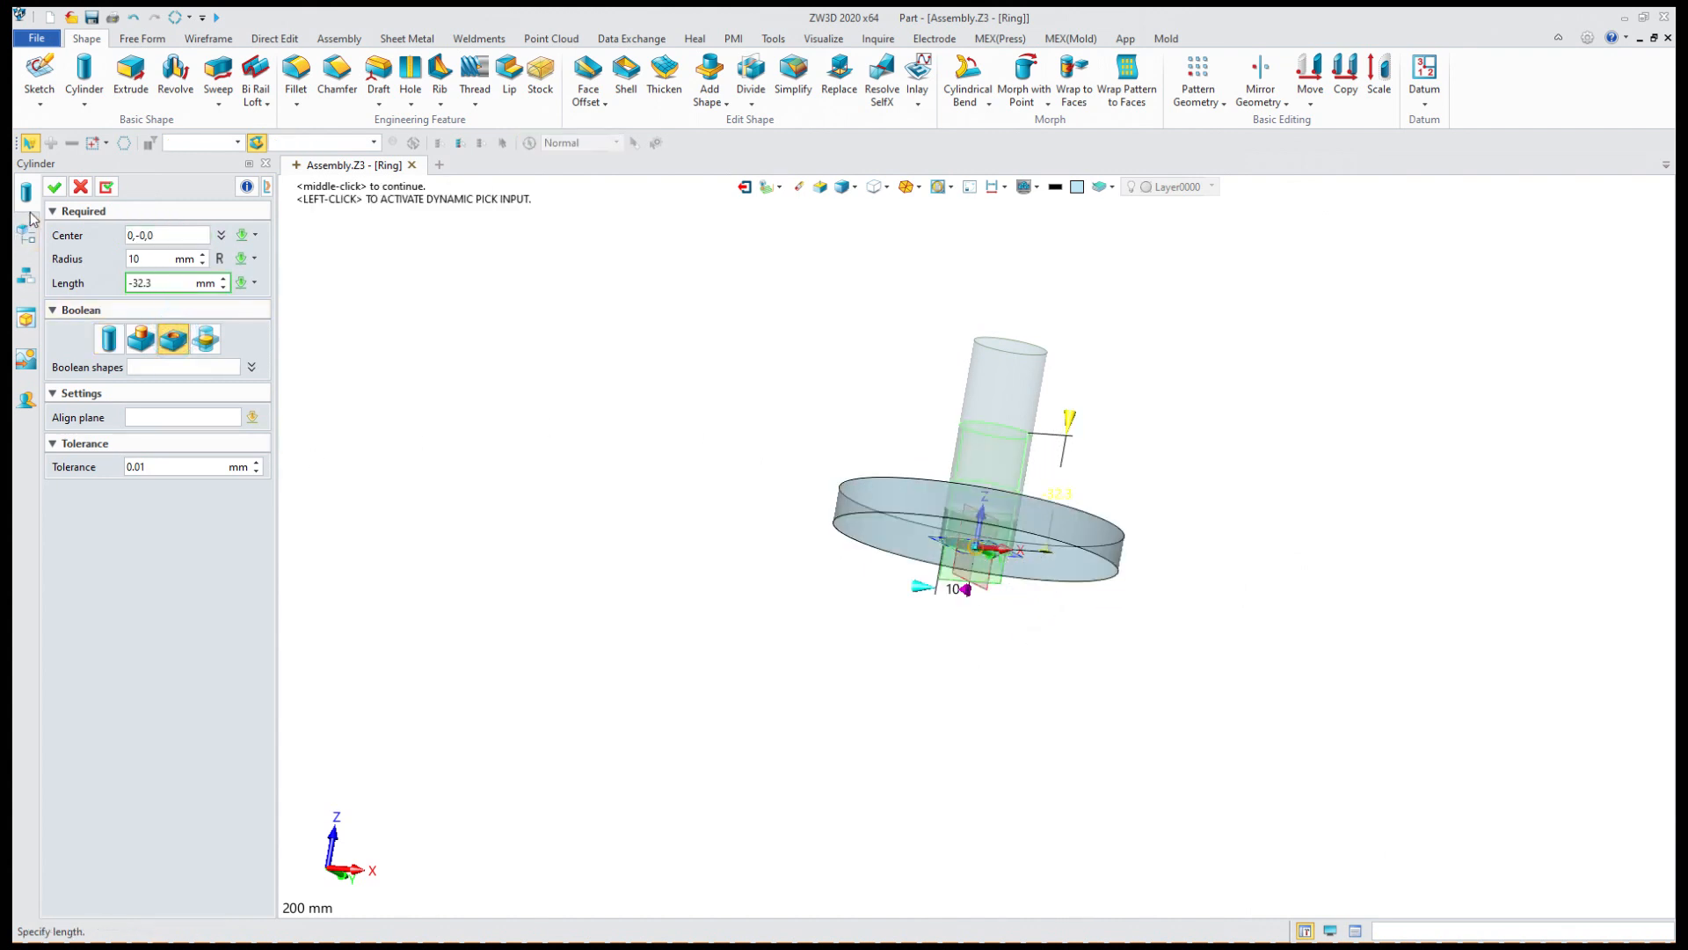
click(54, 187)
right_drag(305, 342, 682, 545)
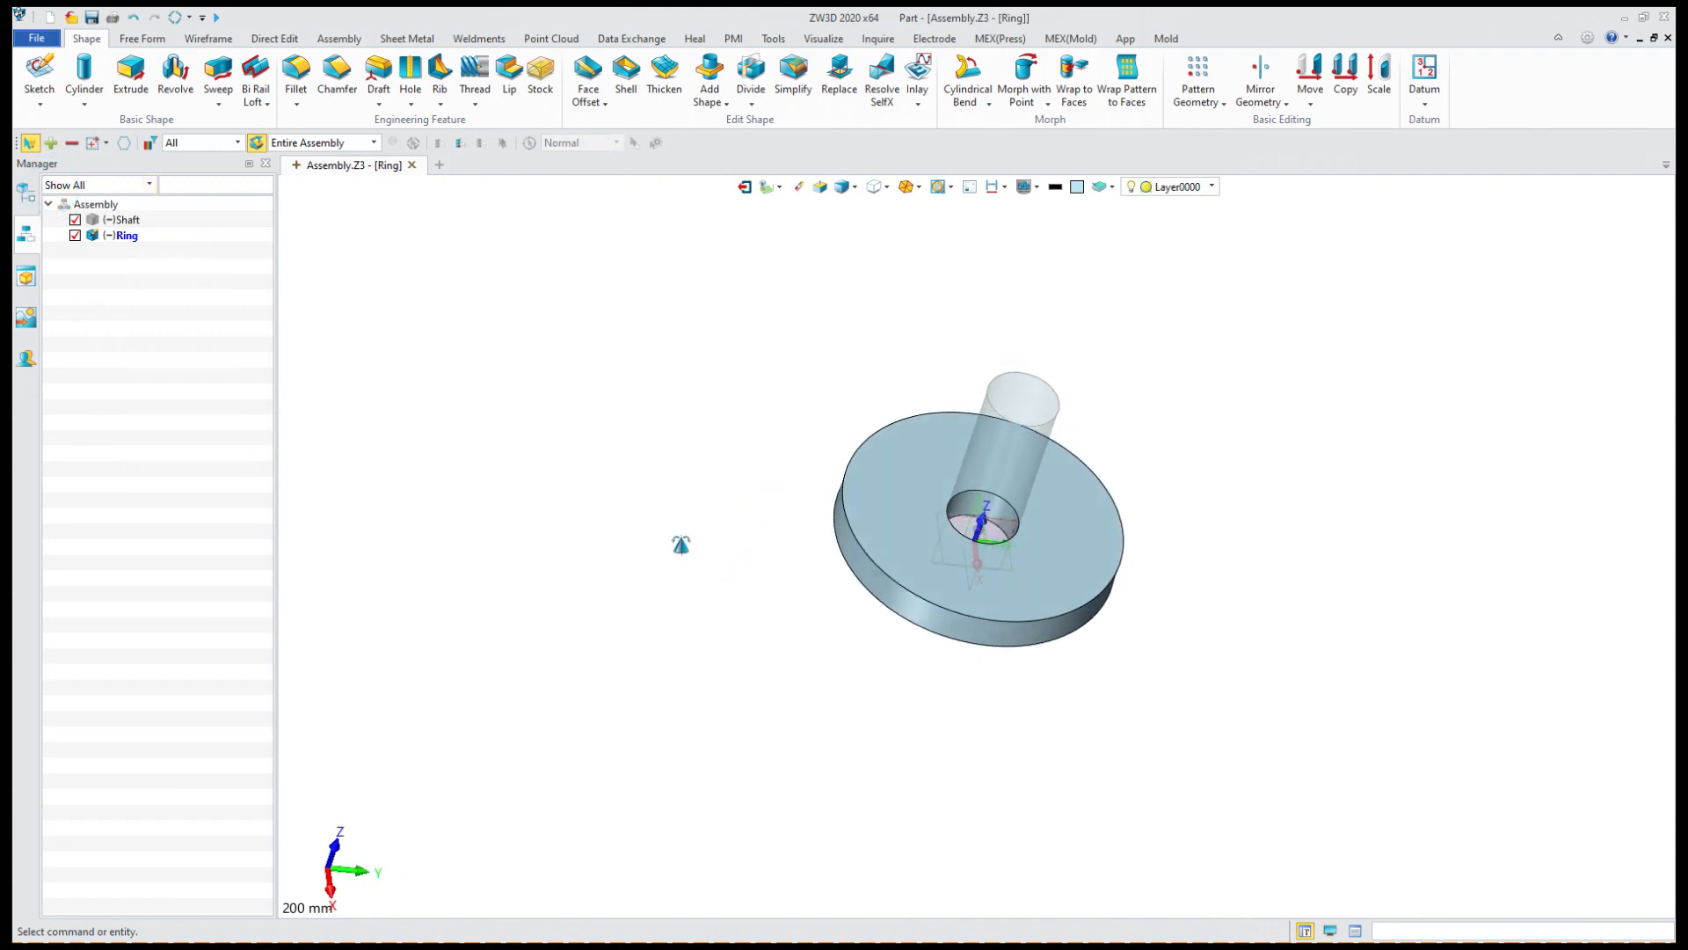
click(743, 188)
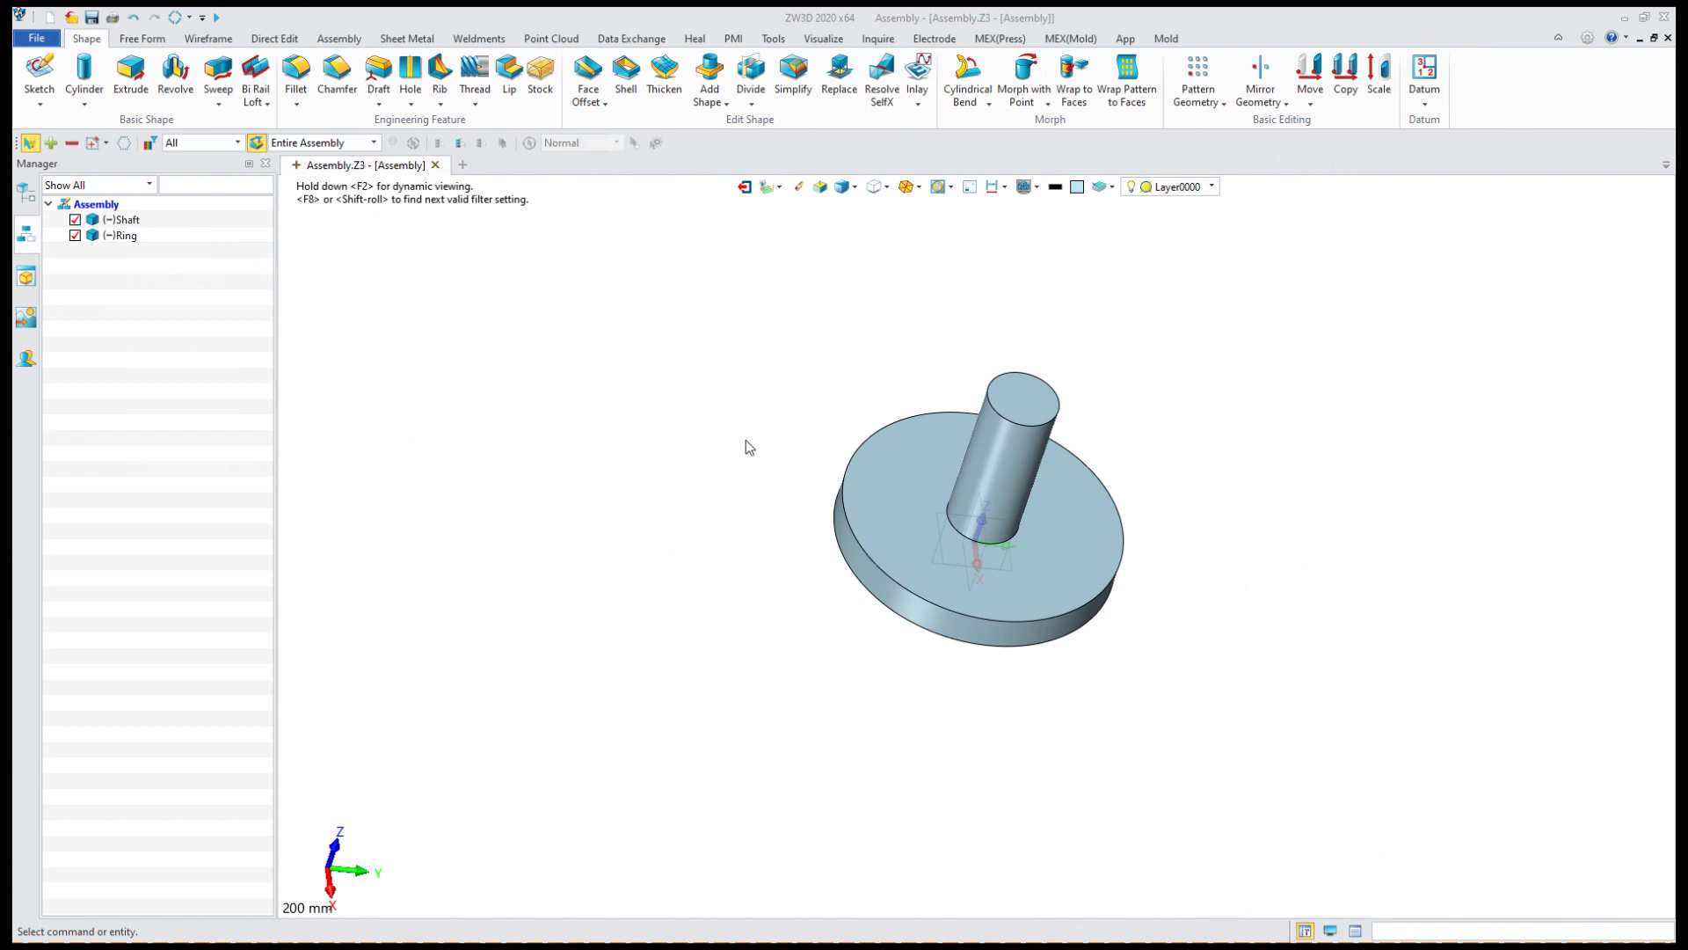
Move the Ring and the Shaft apart, away from the assembly origin on opposite sides.
drag(911, 465, 611, 253)
drag(991, 463, 1170, 335)
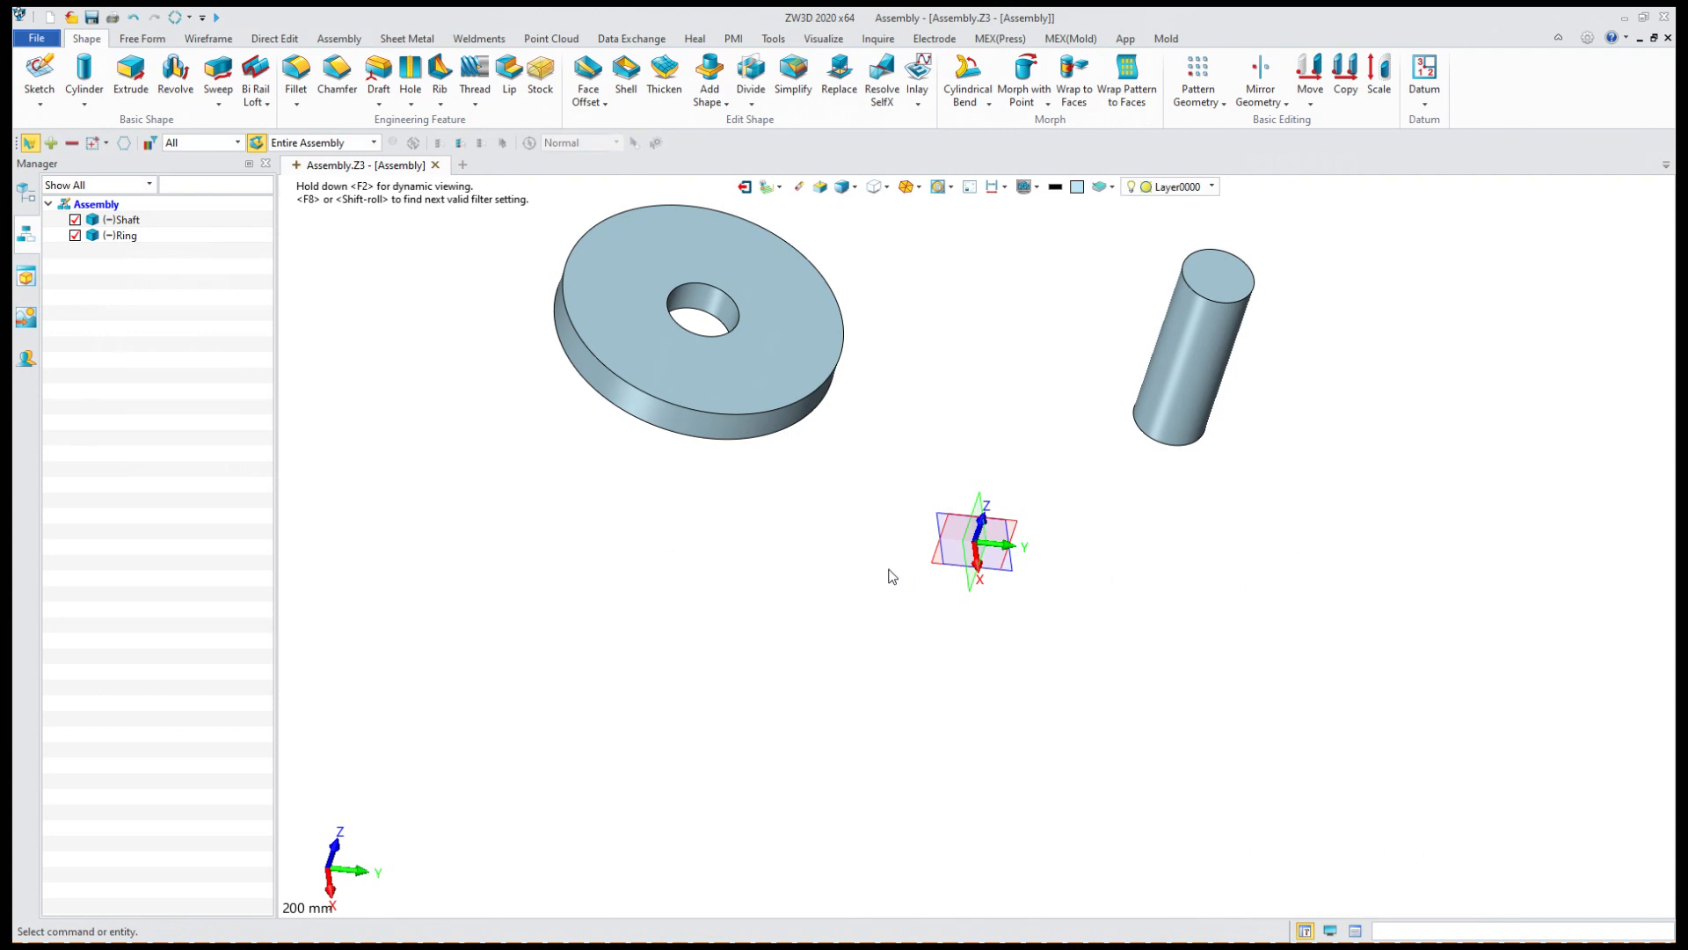
right_drag(888, 574, 655, 314)
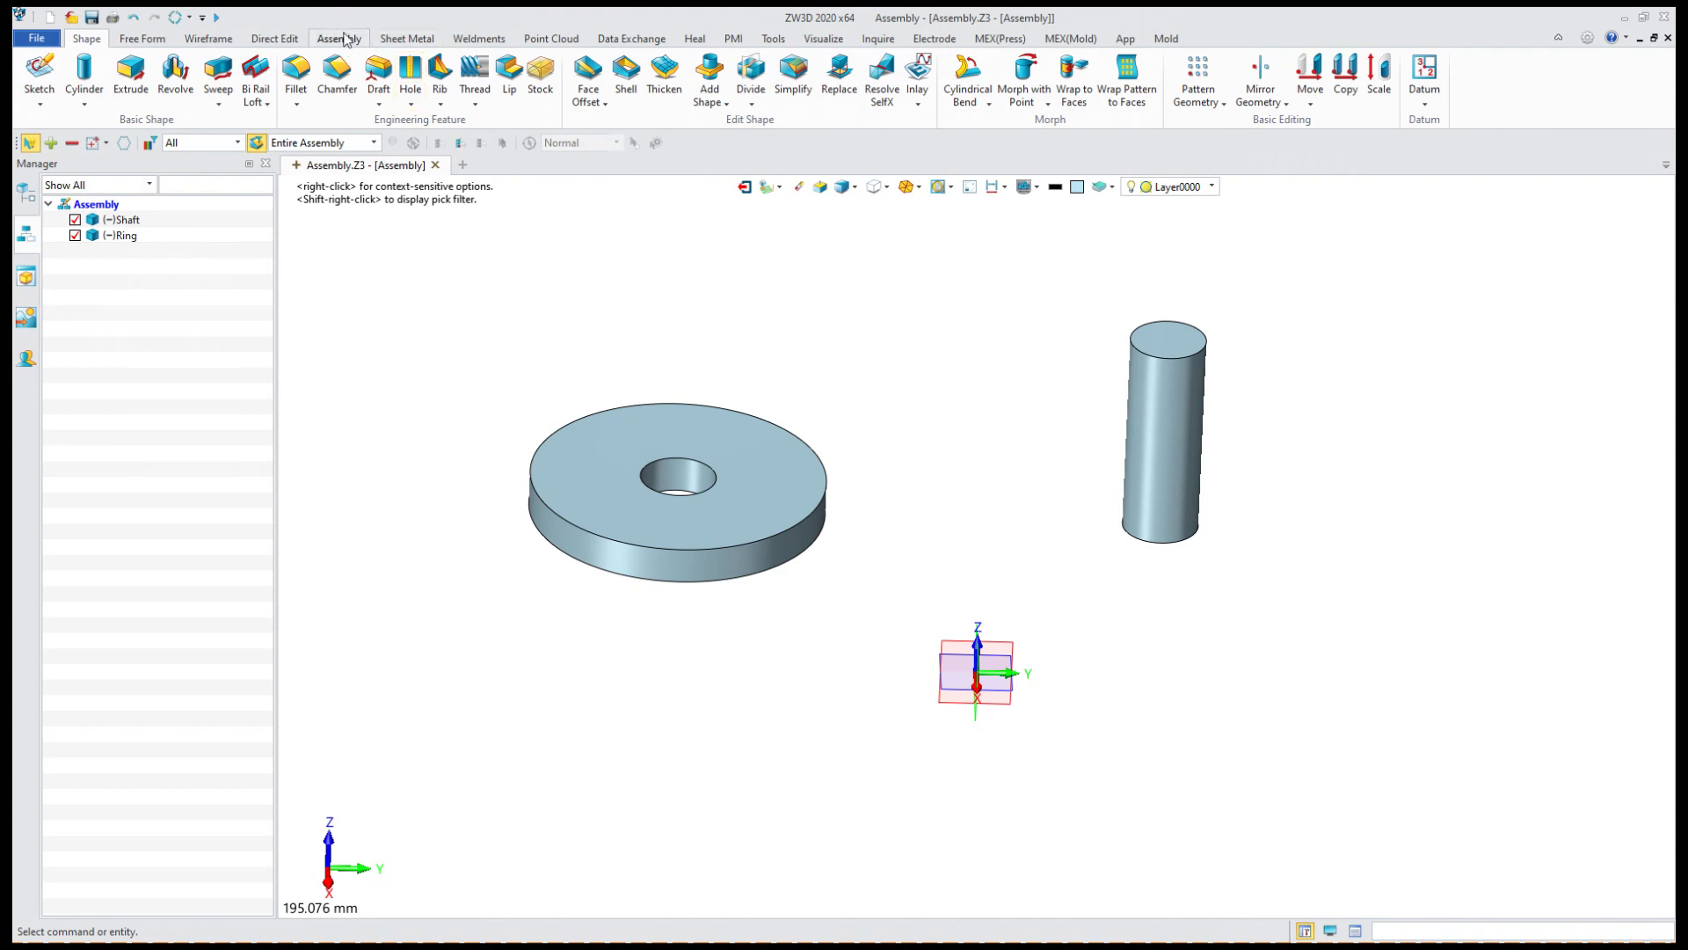
Constrain the Ring's hole face concentric with the Shaft's cylindrical face, with Lock rotation enabled.
click(339, 39)
click(207, 81)
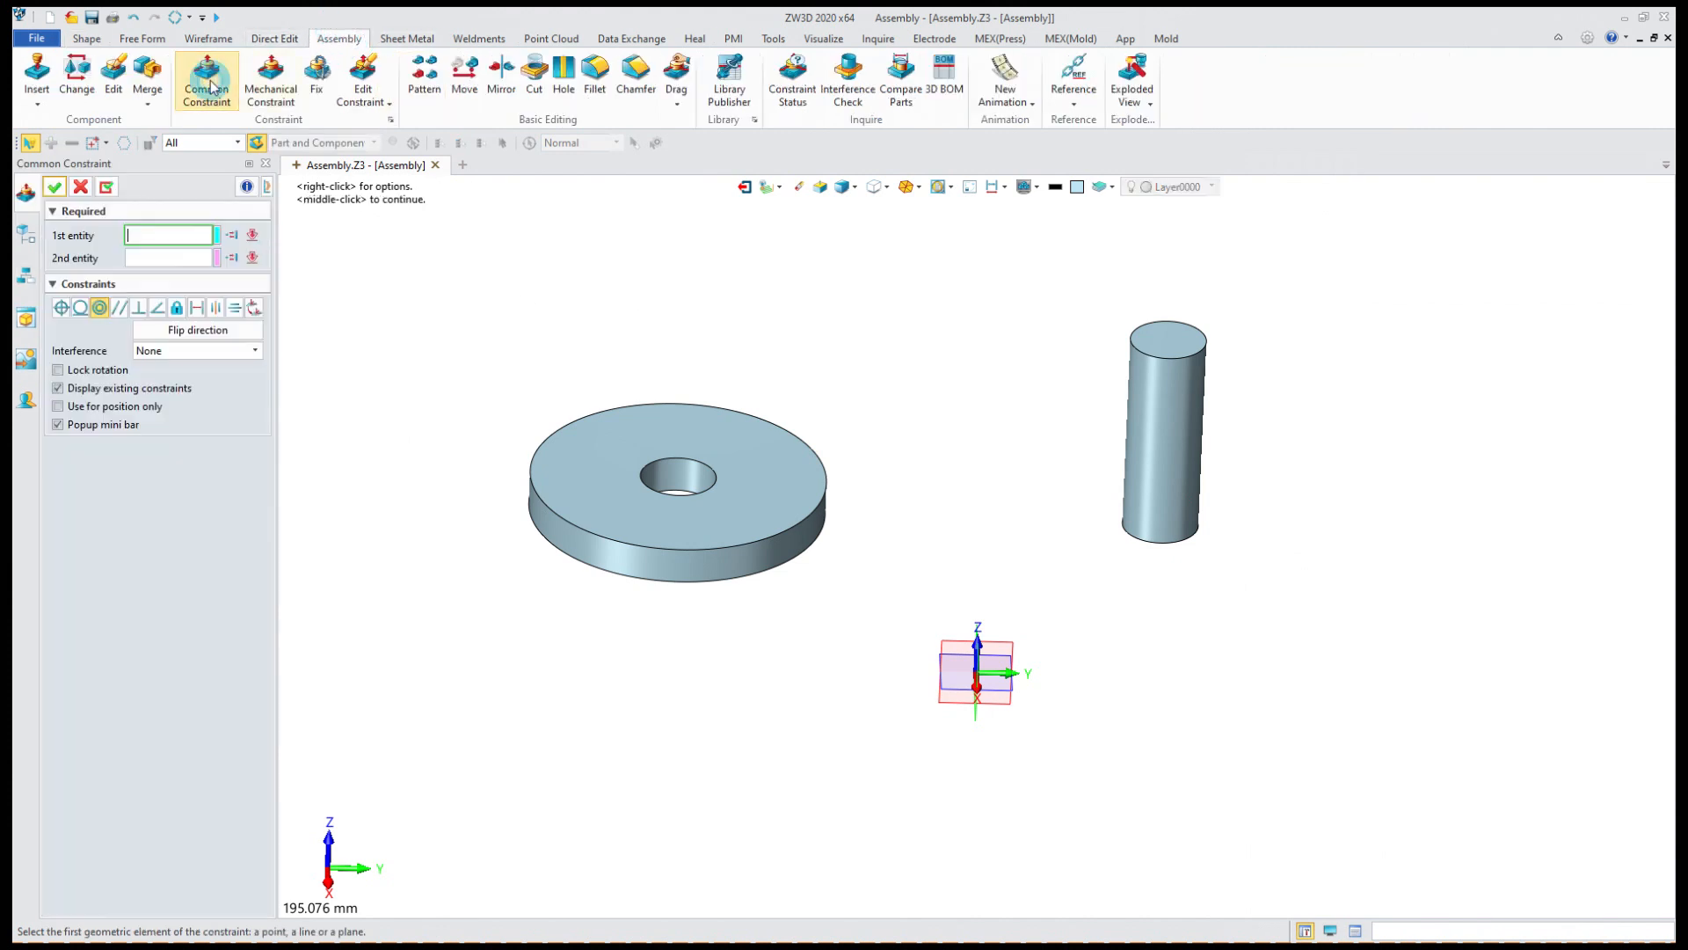
click(696, 488)
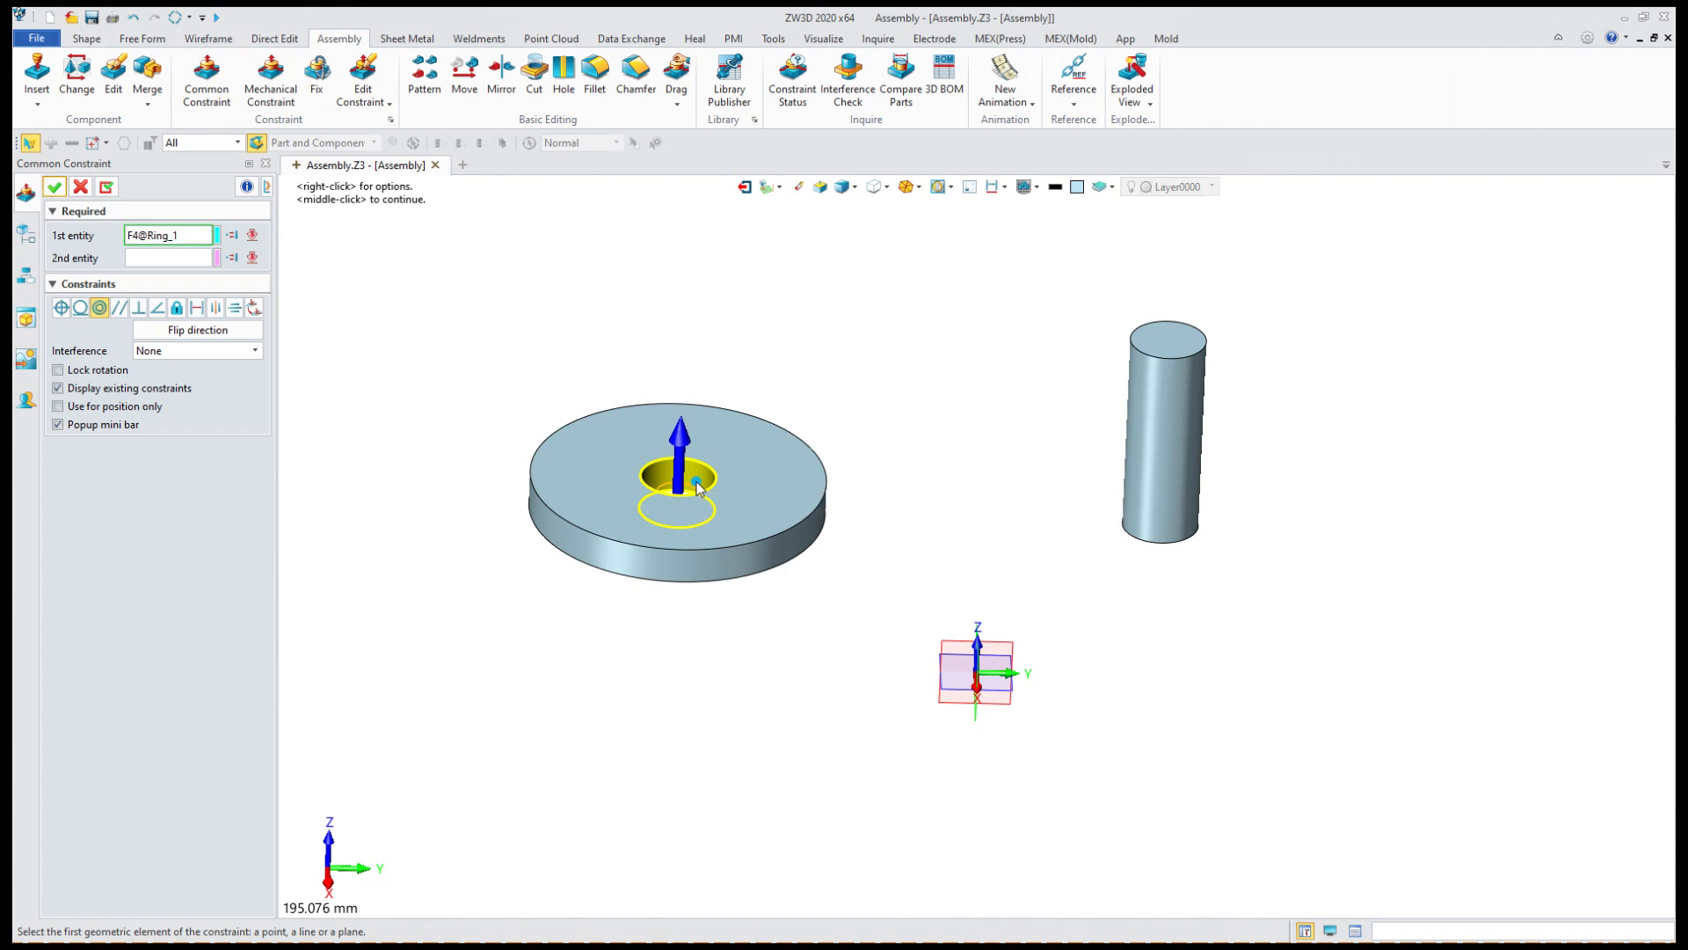
click(1146, 459)
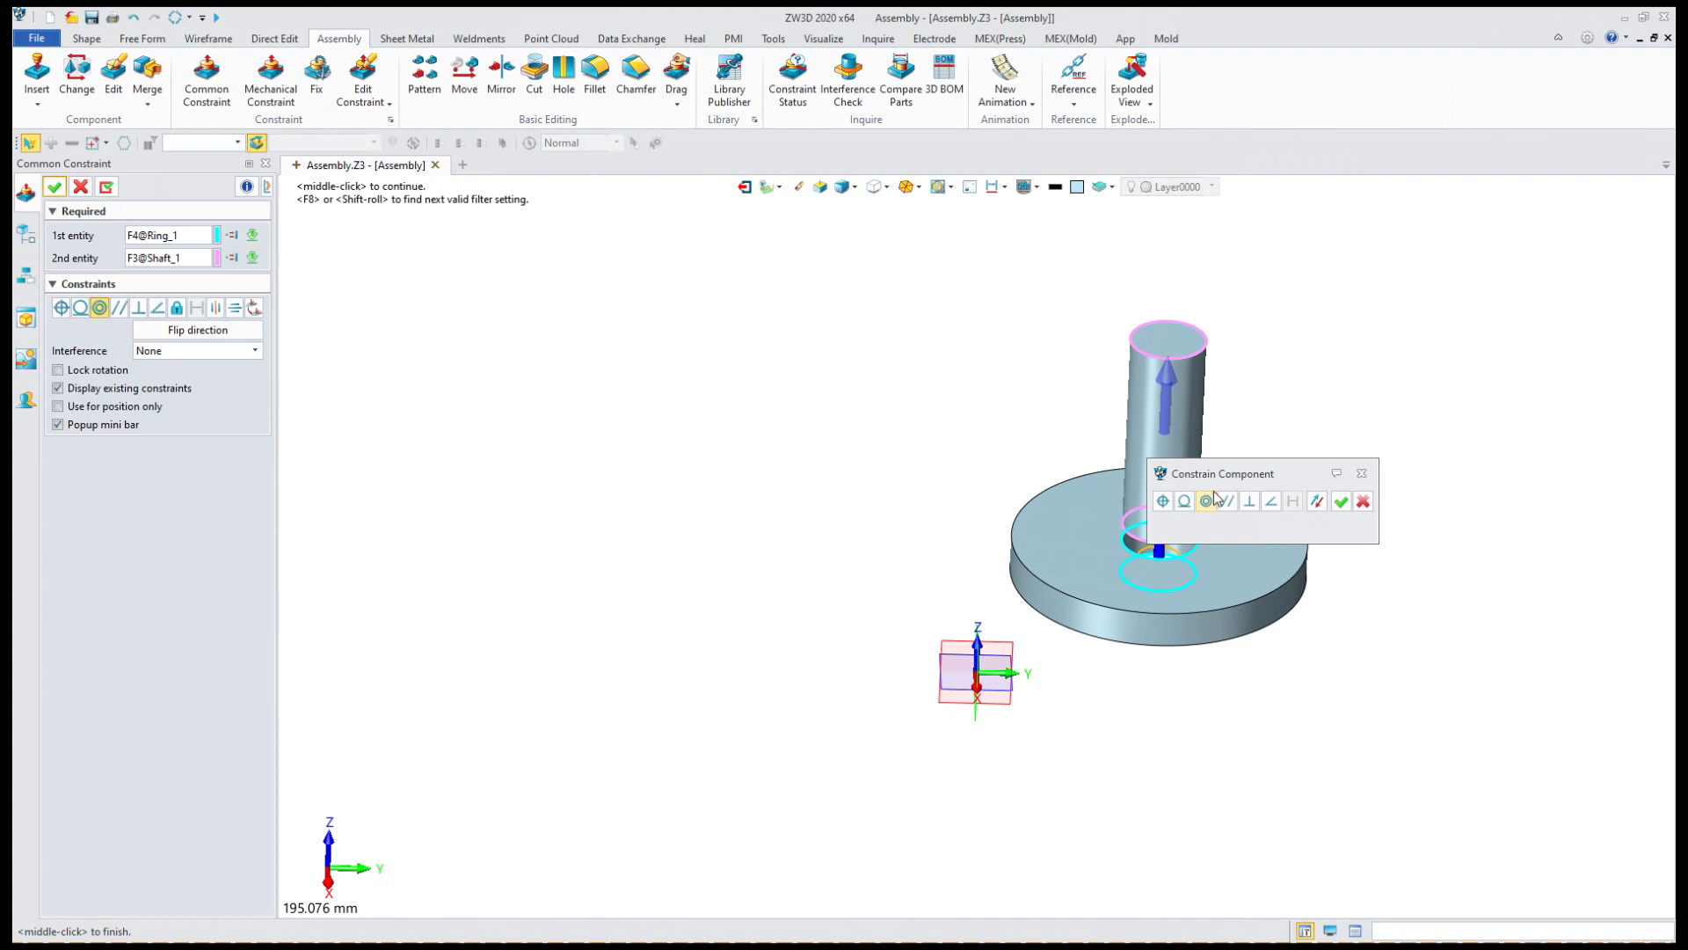
click(58, 371)
click(1341, 501)
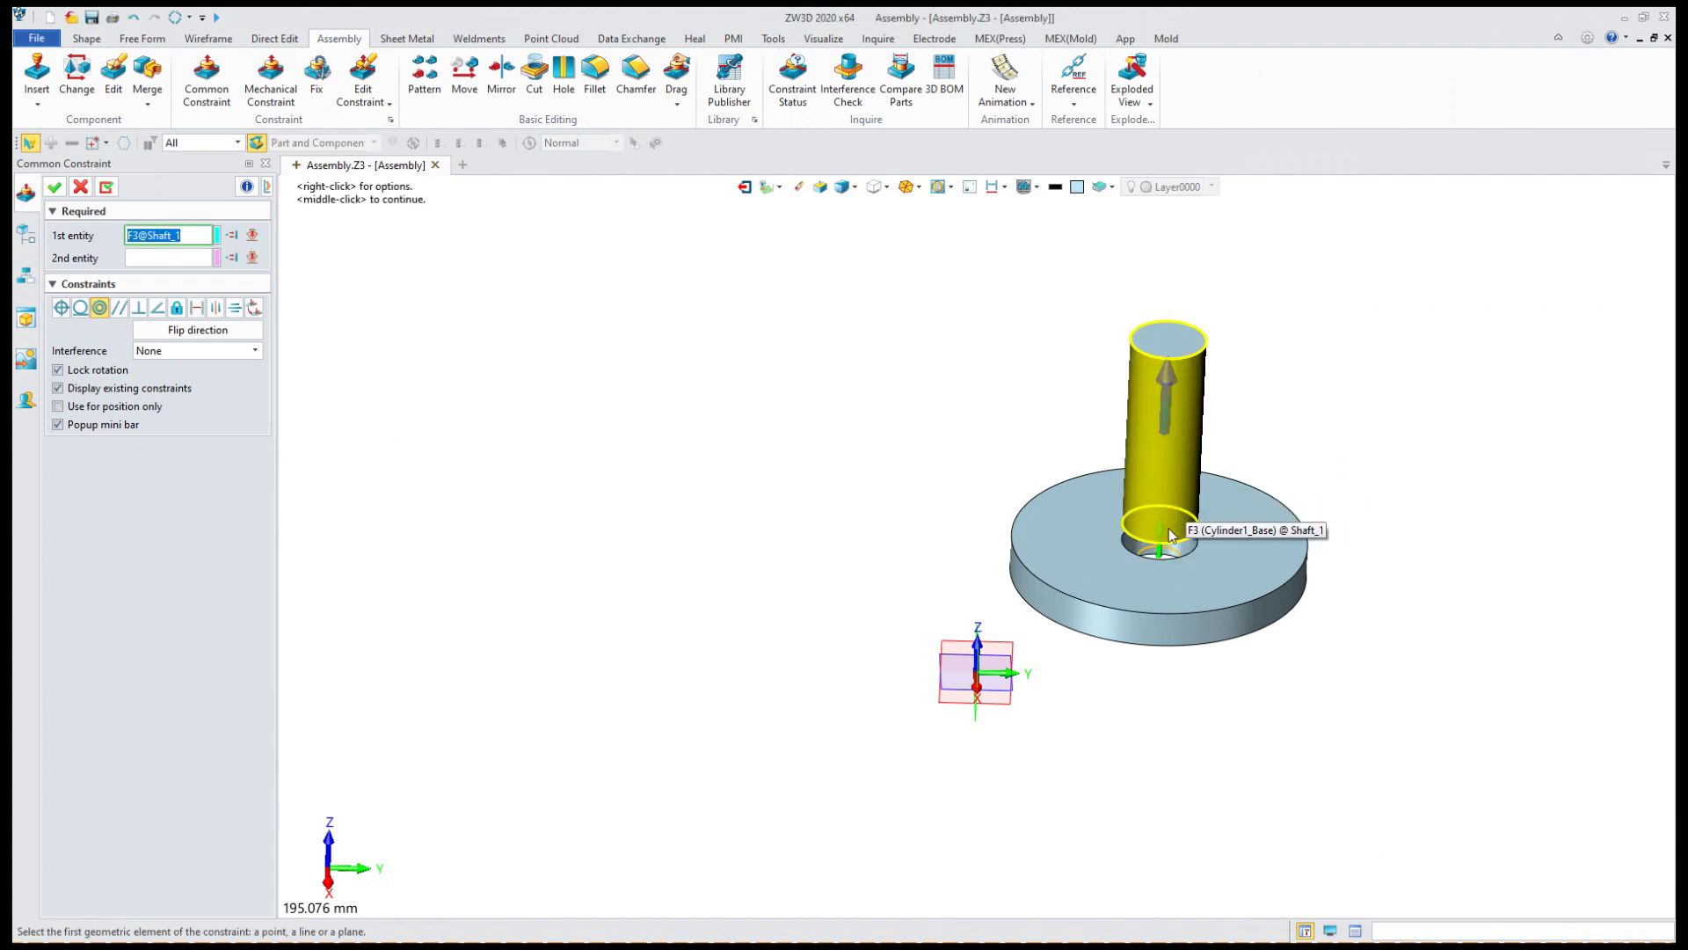
Make the Ring's bottom face coincident with the Shaft's bottom face at 0 mm offset, and finish constraining the pair.
mouse_move(1158, 538)
mouse_down()
mouse_move(1165, 473)
mouse_move(1130, 699)
mouse_move(1143, 556)
mouse_up()
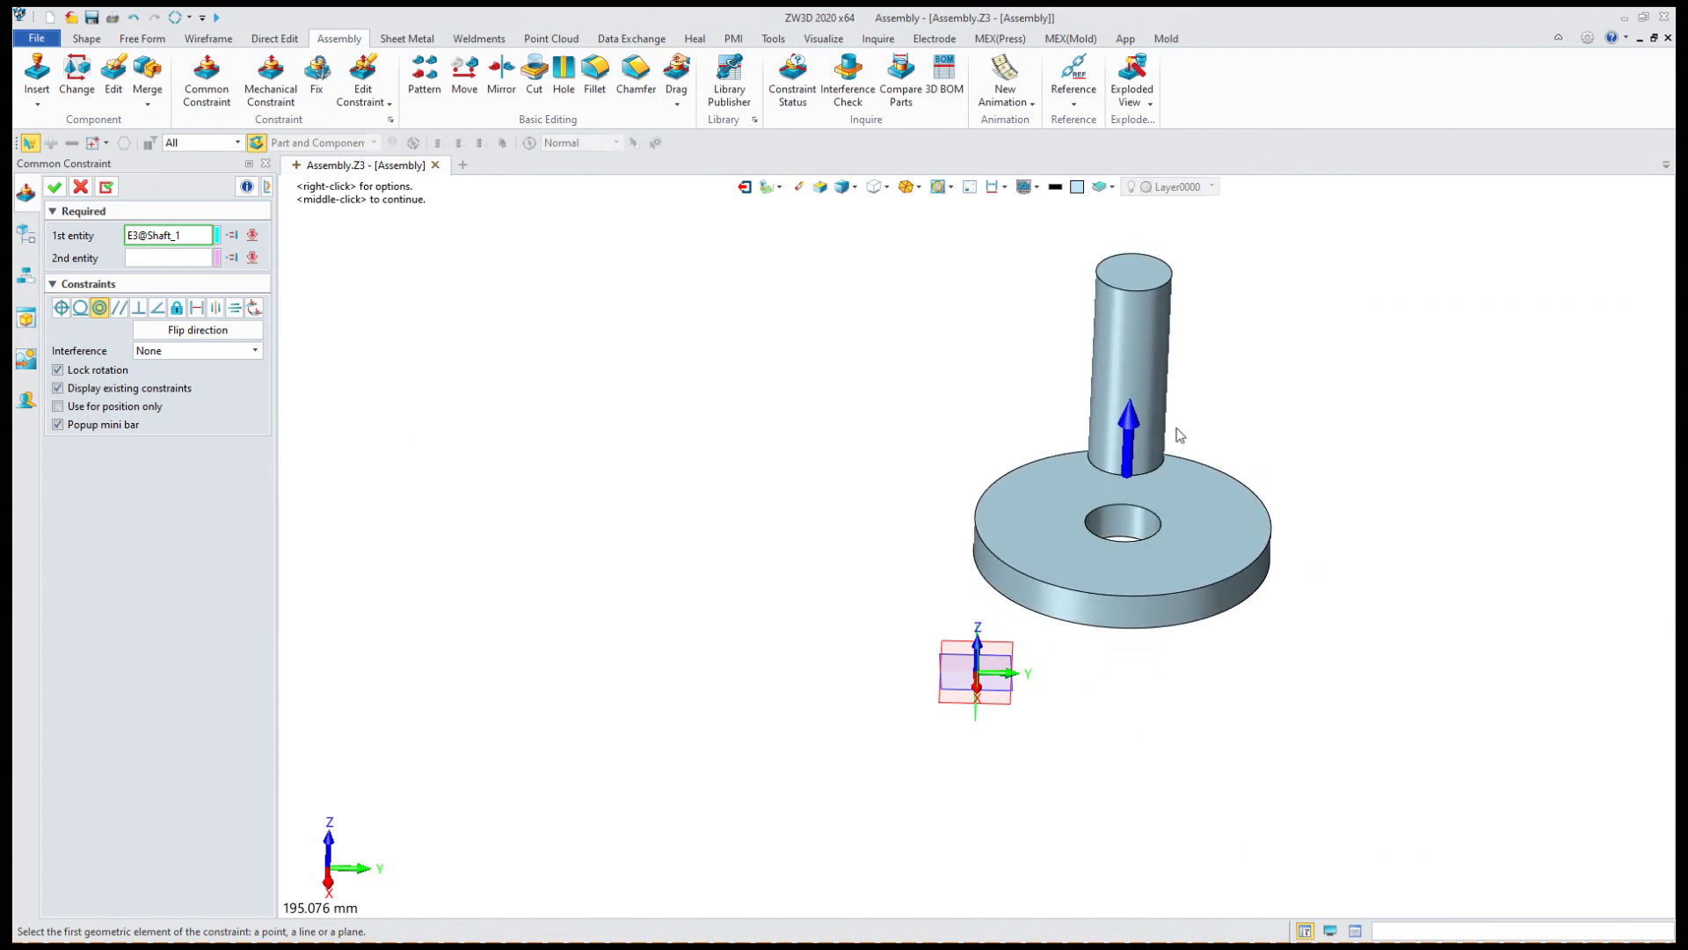
right_drag(1171, 688, 1158, 549)
click(1073, 589)
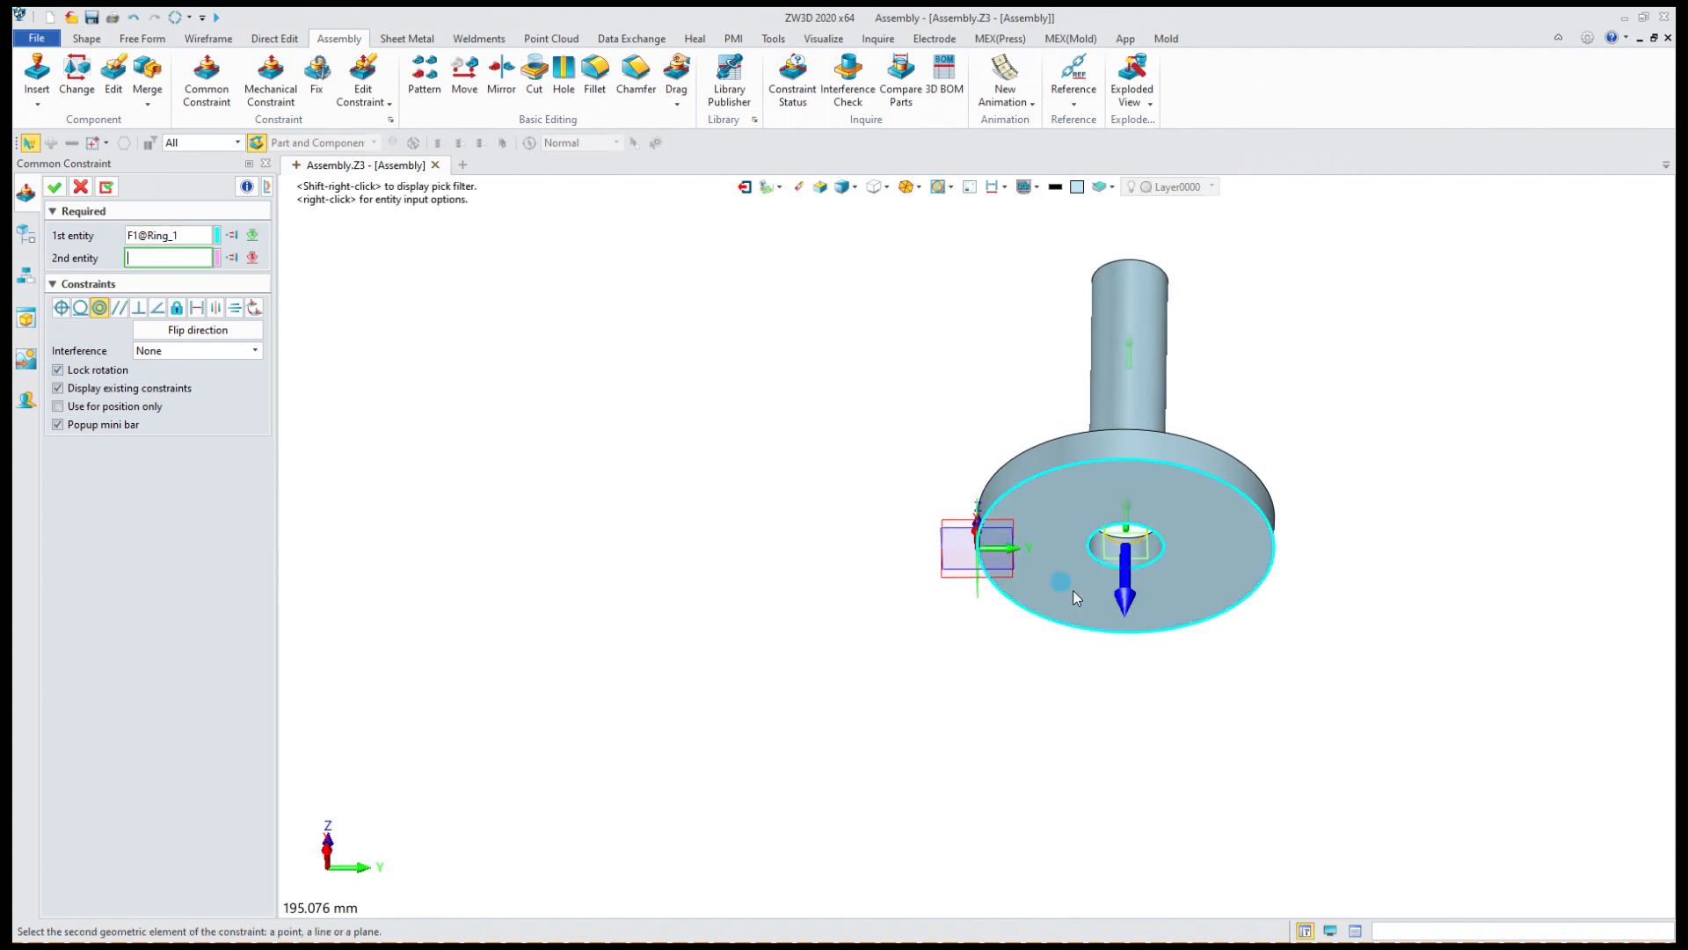
click(61, 307)
right_drag(909, 673, 1014, 531)
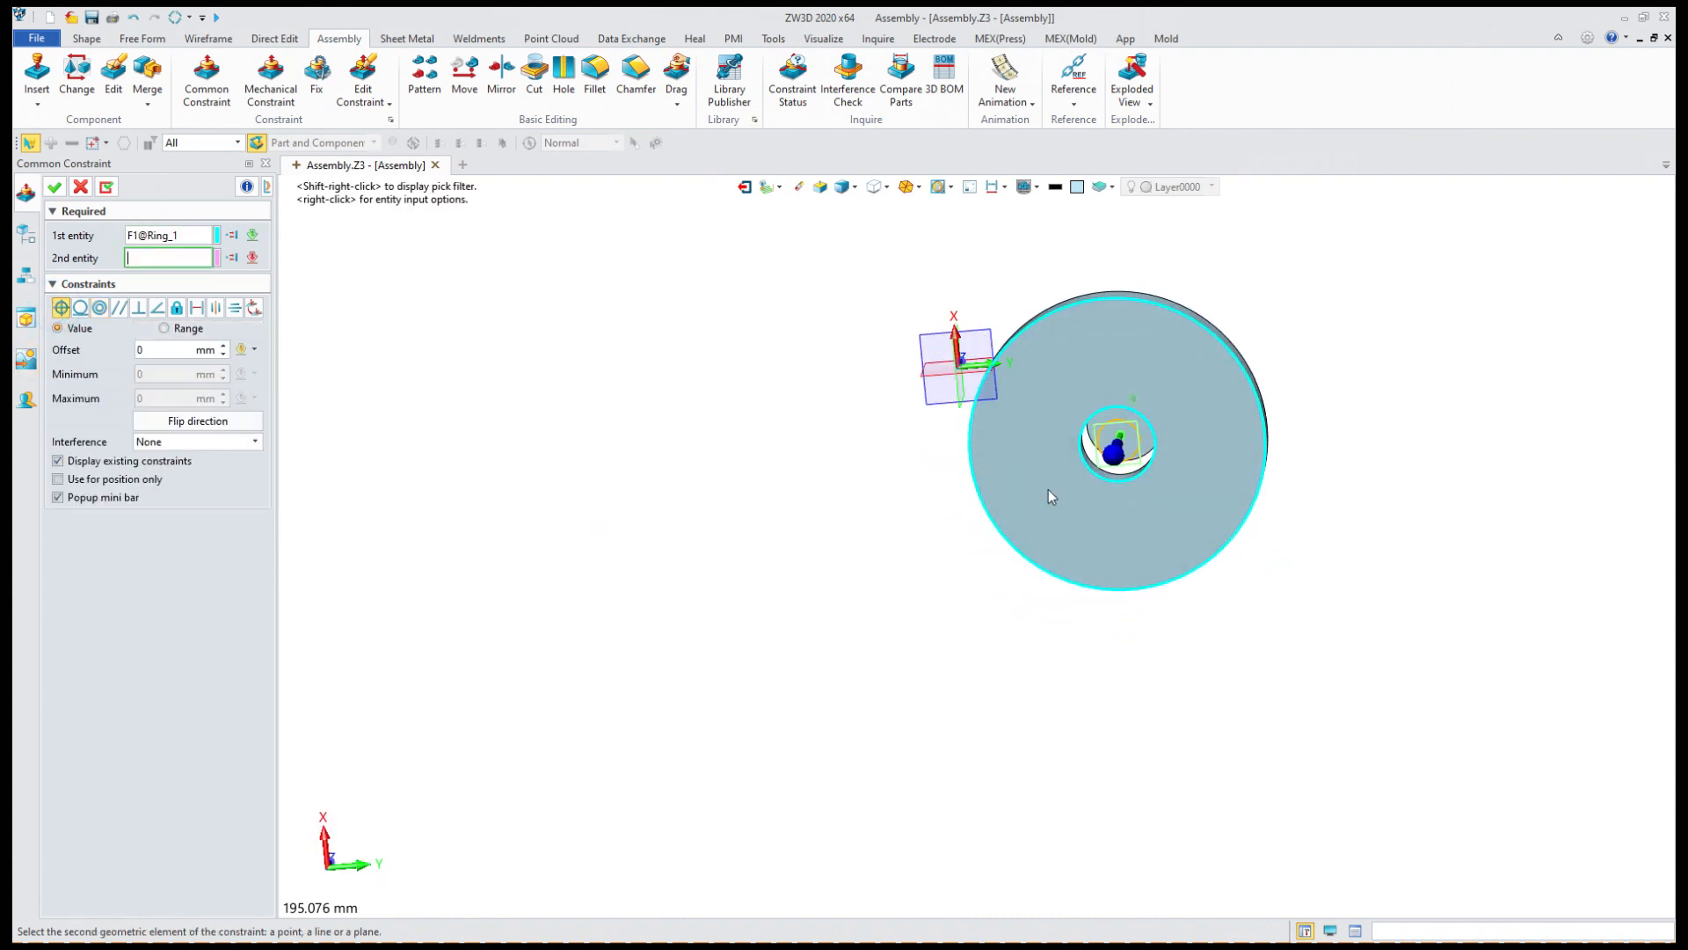
click(1117, 426)
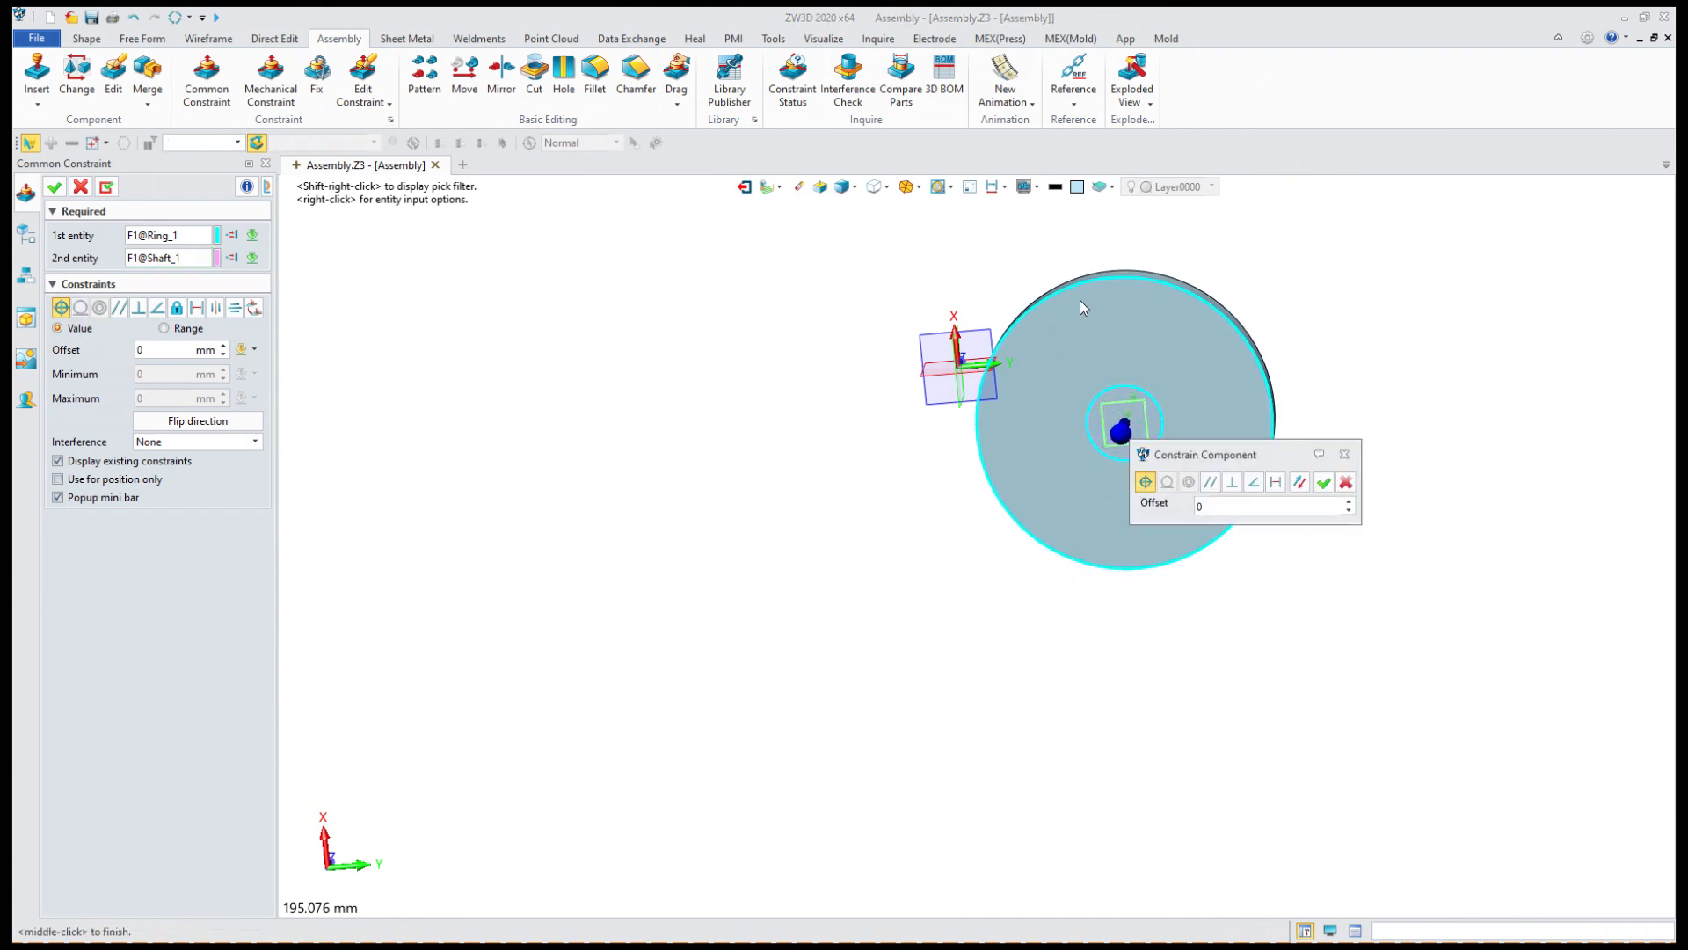
right_drag(1080, 296, 1099, 514)
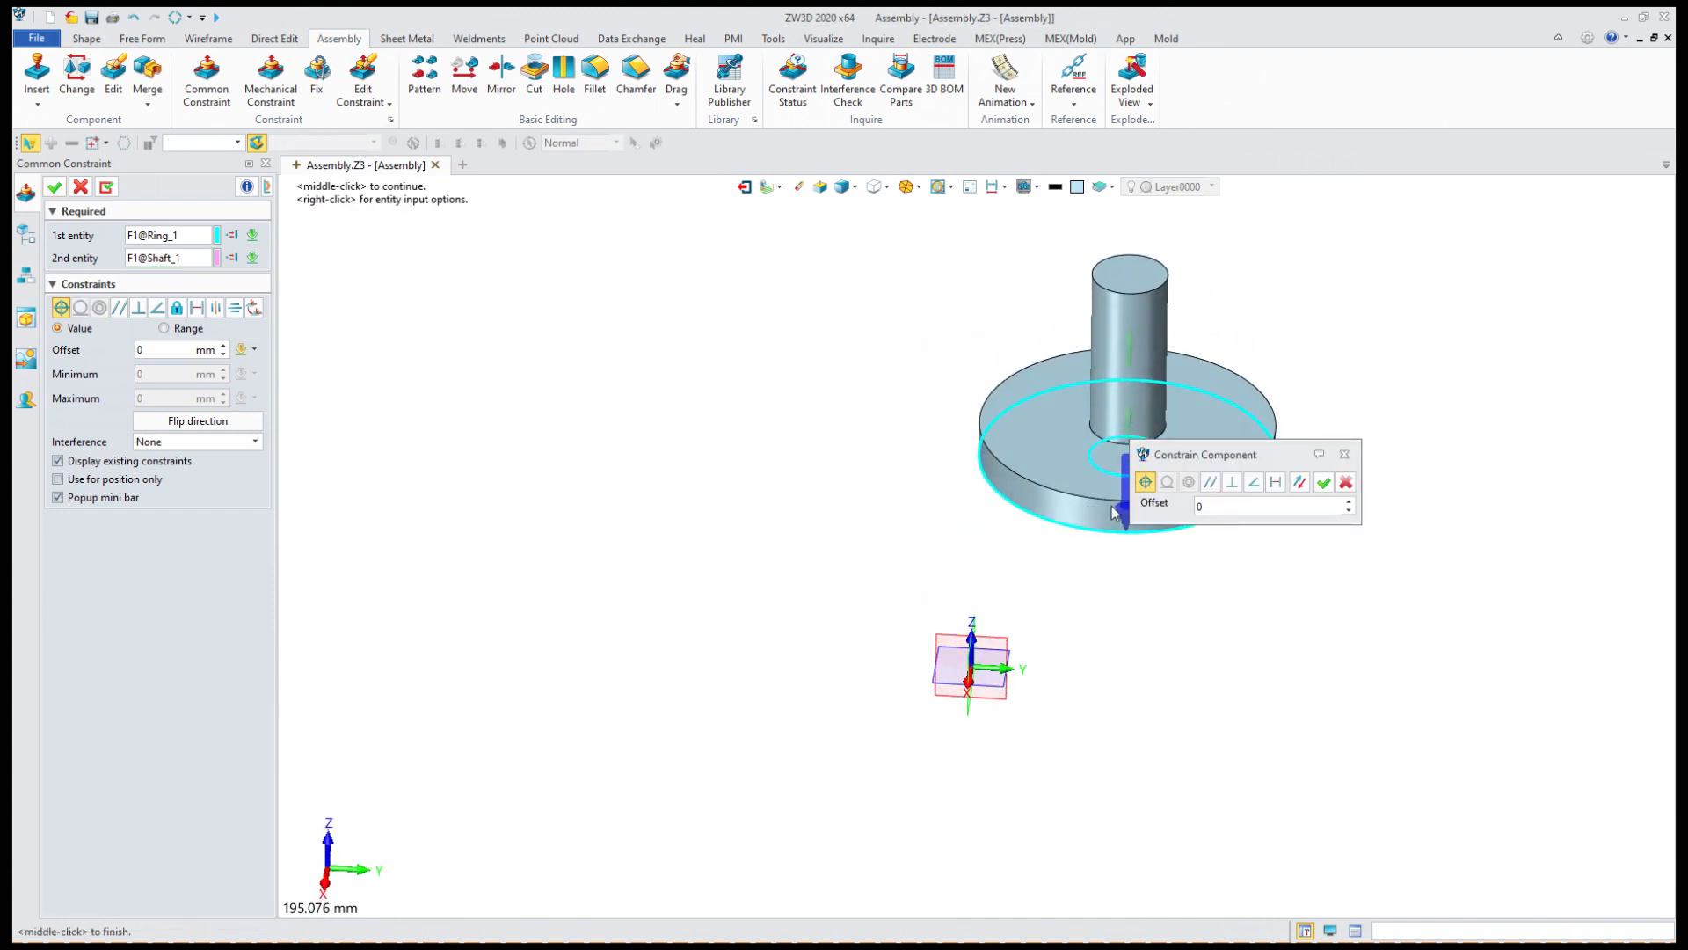
click(1323, 482)
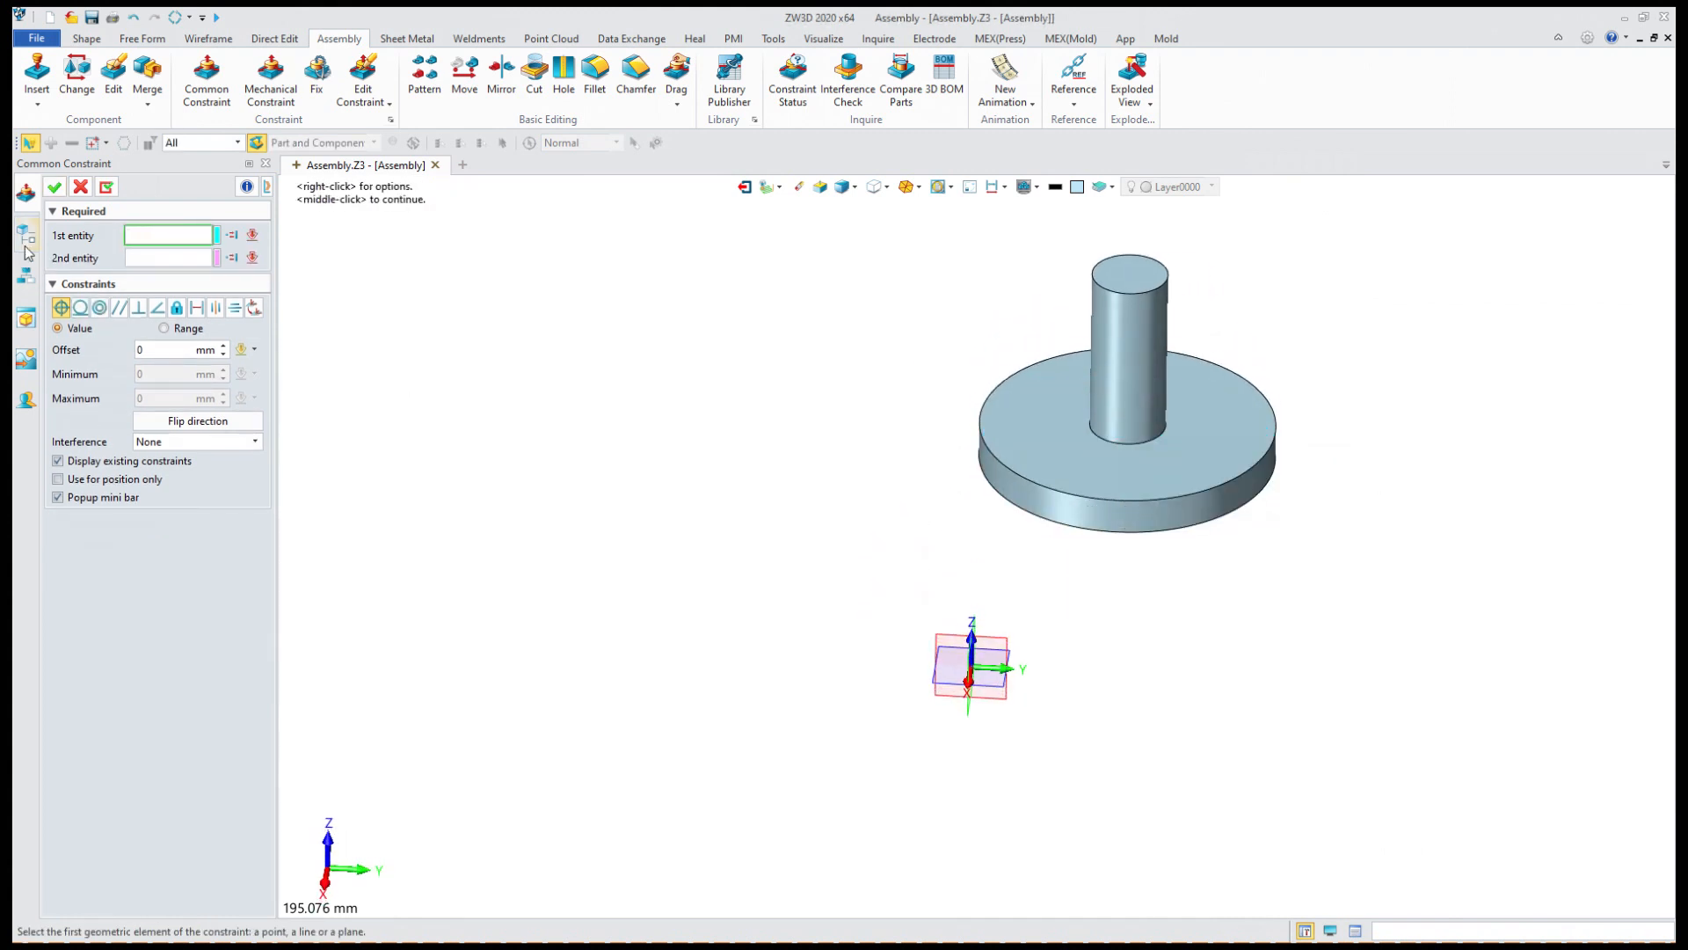
click(80, 186)
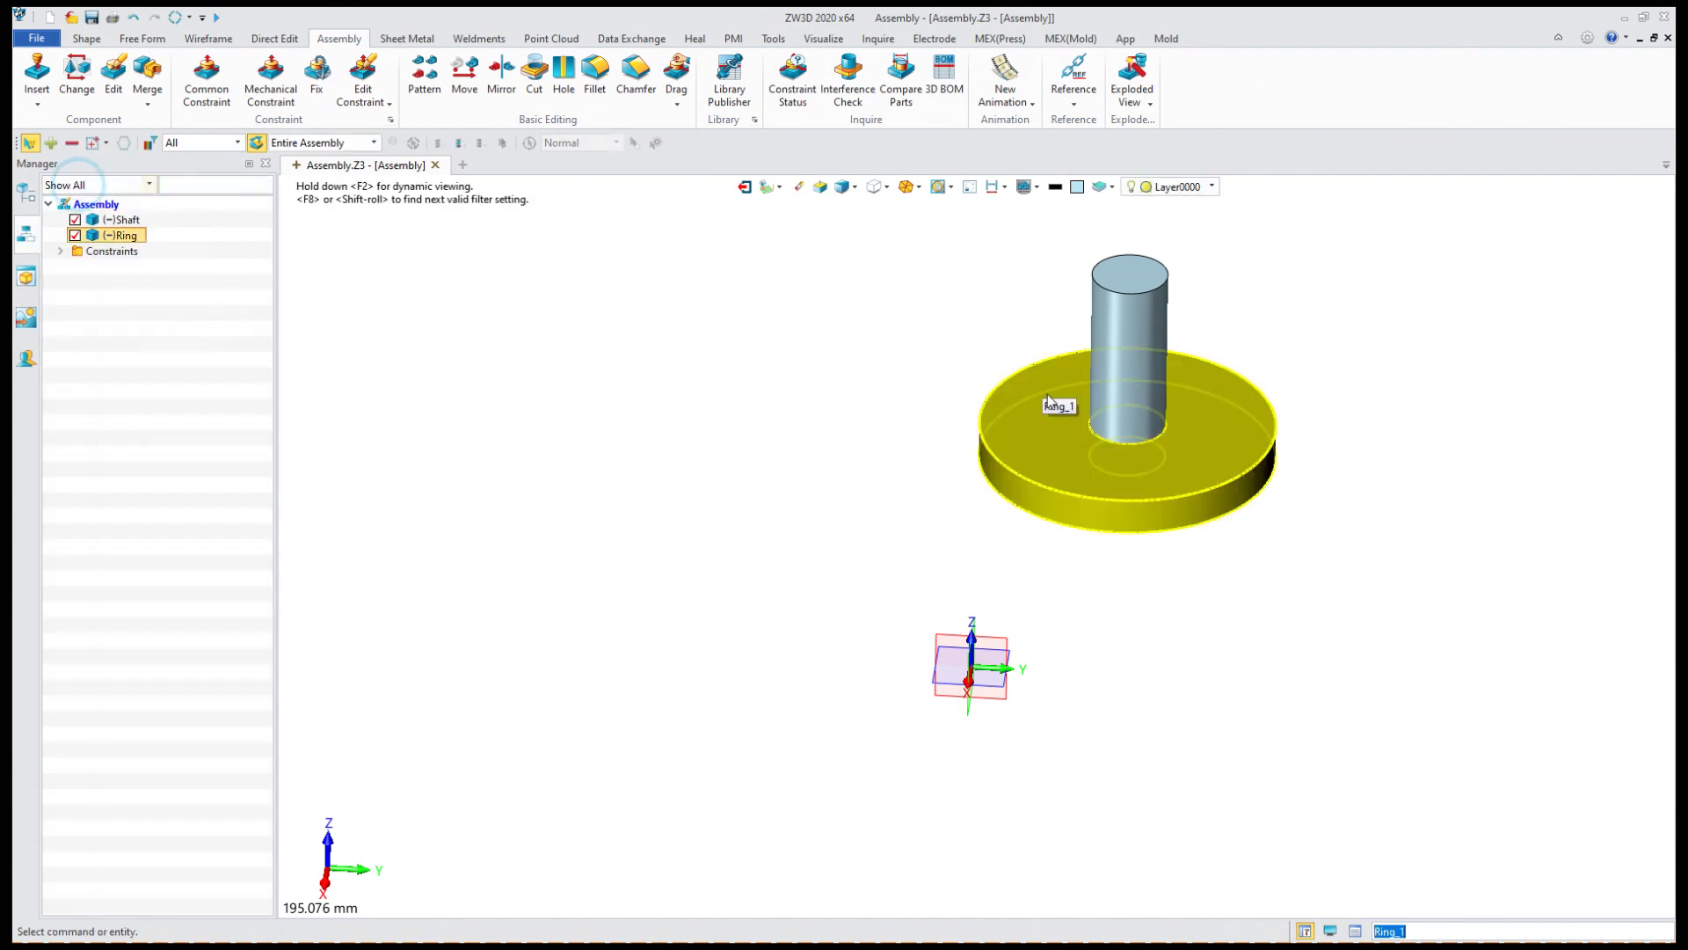
Move the constrained Shaft and Ring together to the opposite side of the assembly origin.
click(1134, 352)
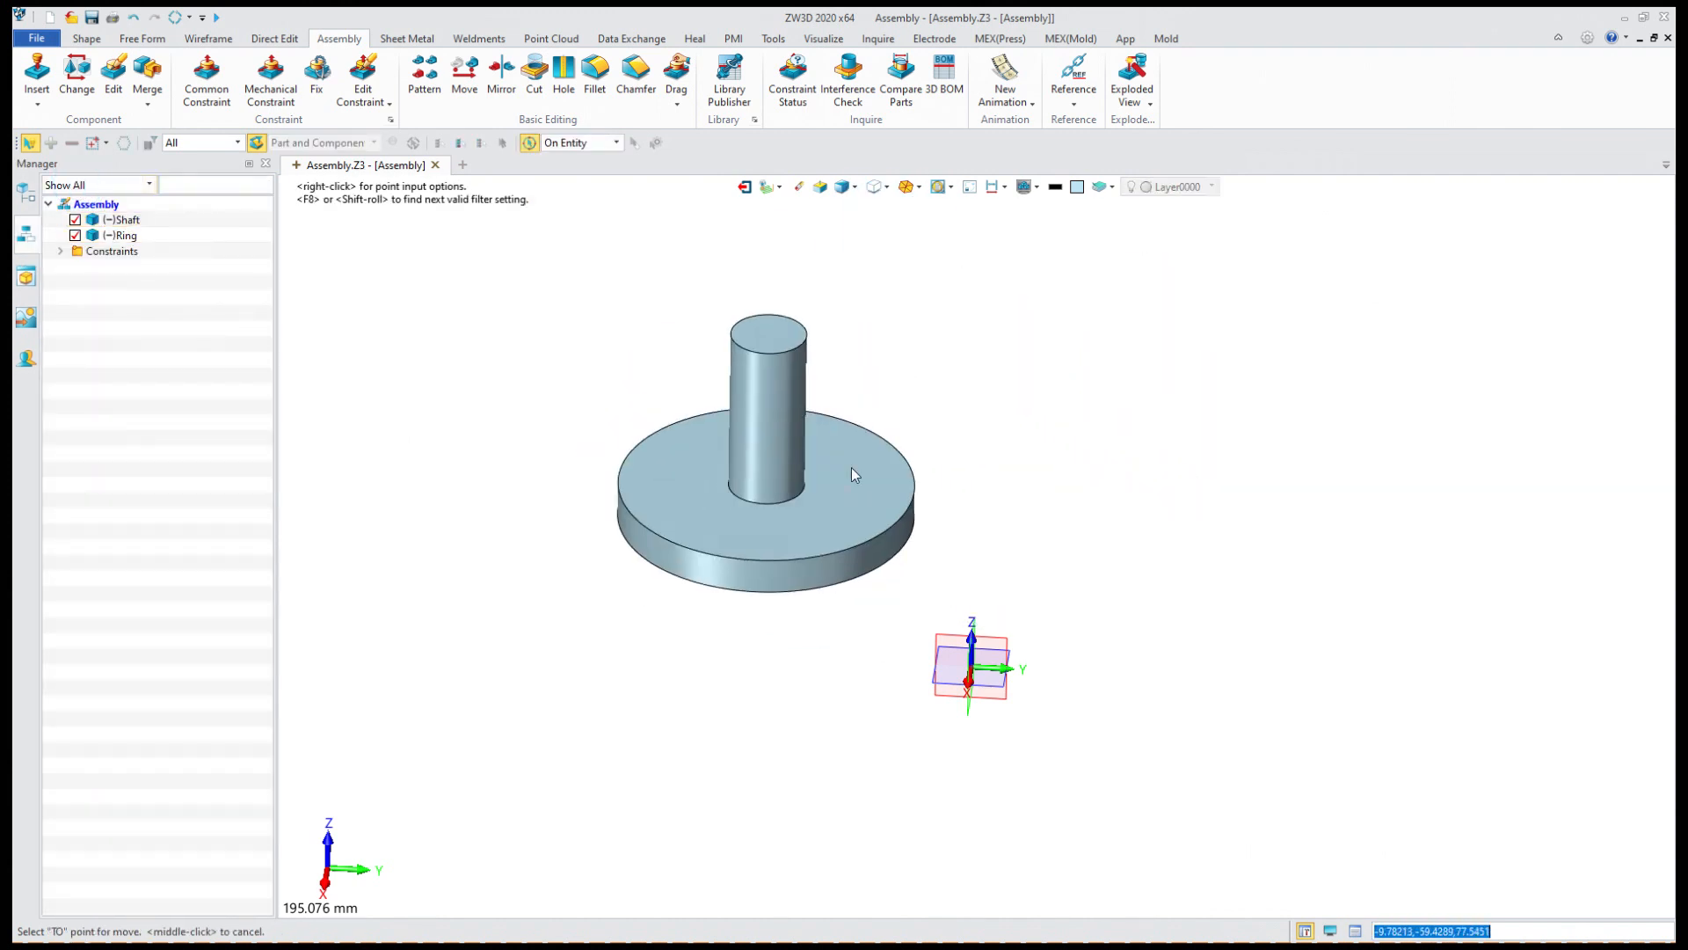
click(752, 376)
mouse_move(1255, 613)
middle_down()
mouse_move(1172, 565)
mouse_move(1217, 610)
mouse_move(1119, 595)
middle_up()
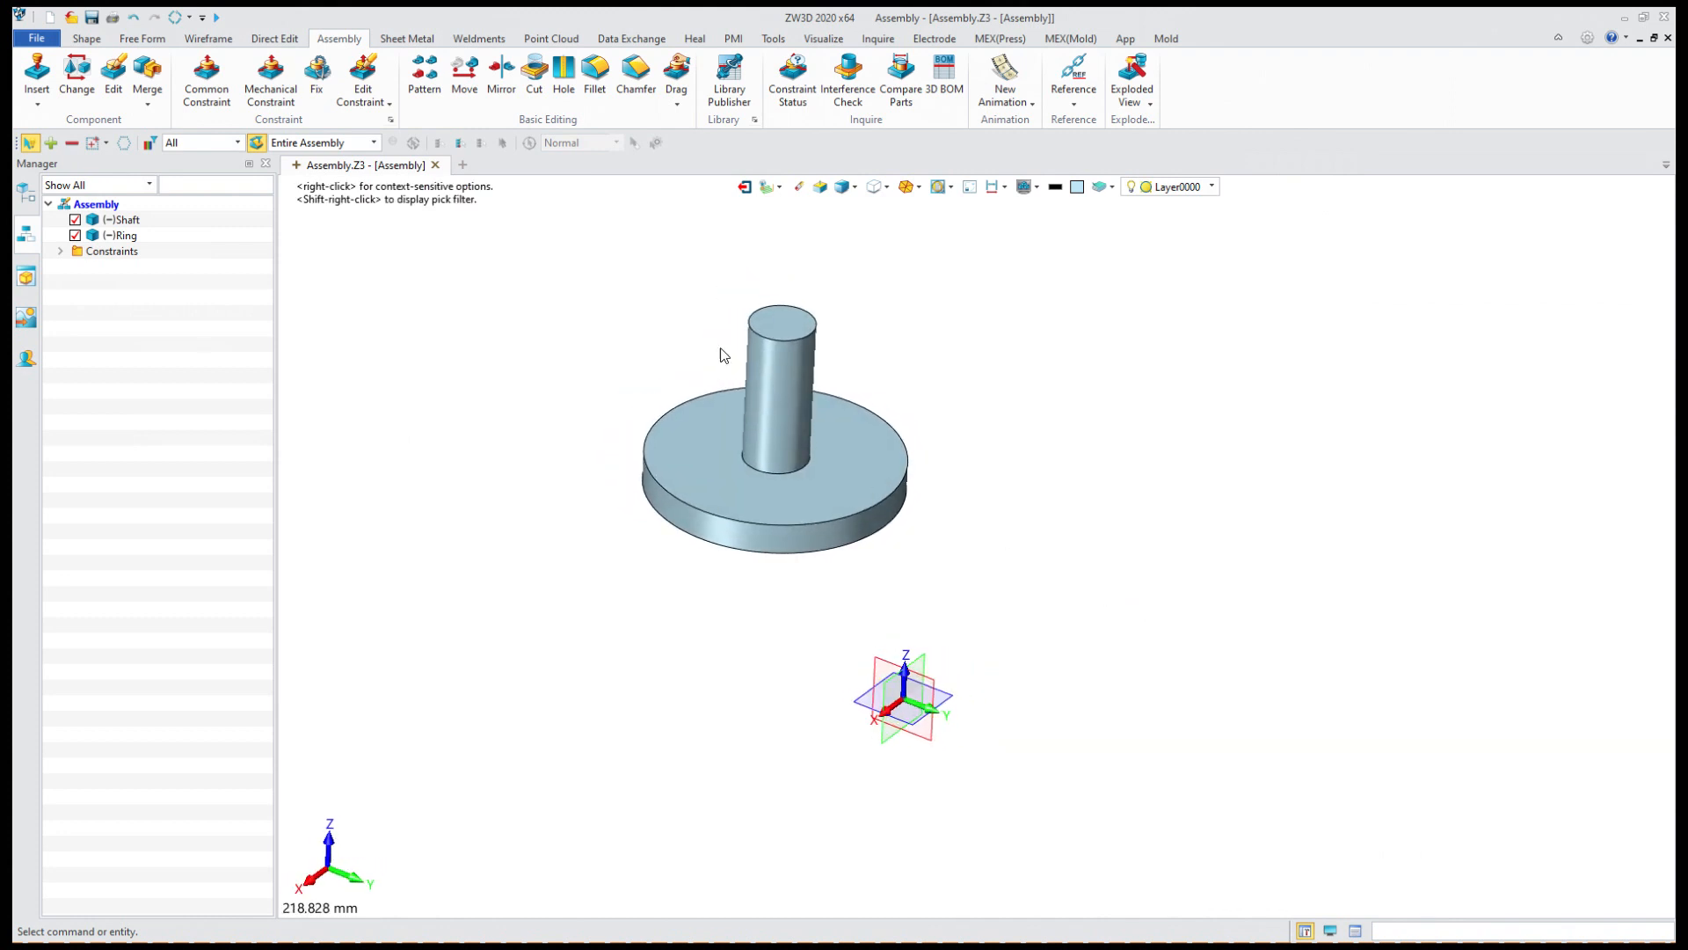
Unblank the Shaft's external datum and make its XY plane coincident with the assembly's XY plane at 0 mm offset.
right_click(788, 375)
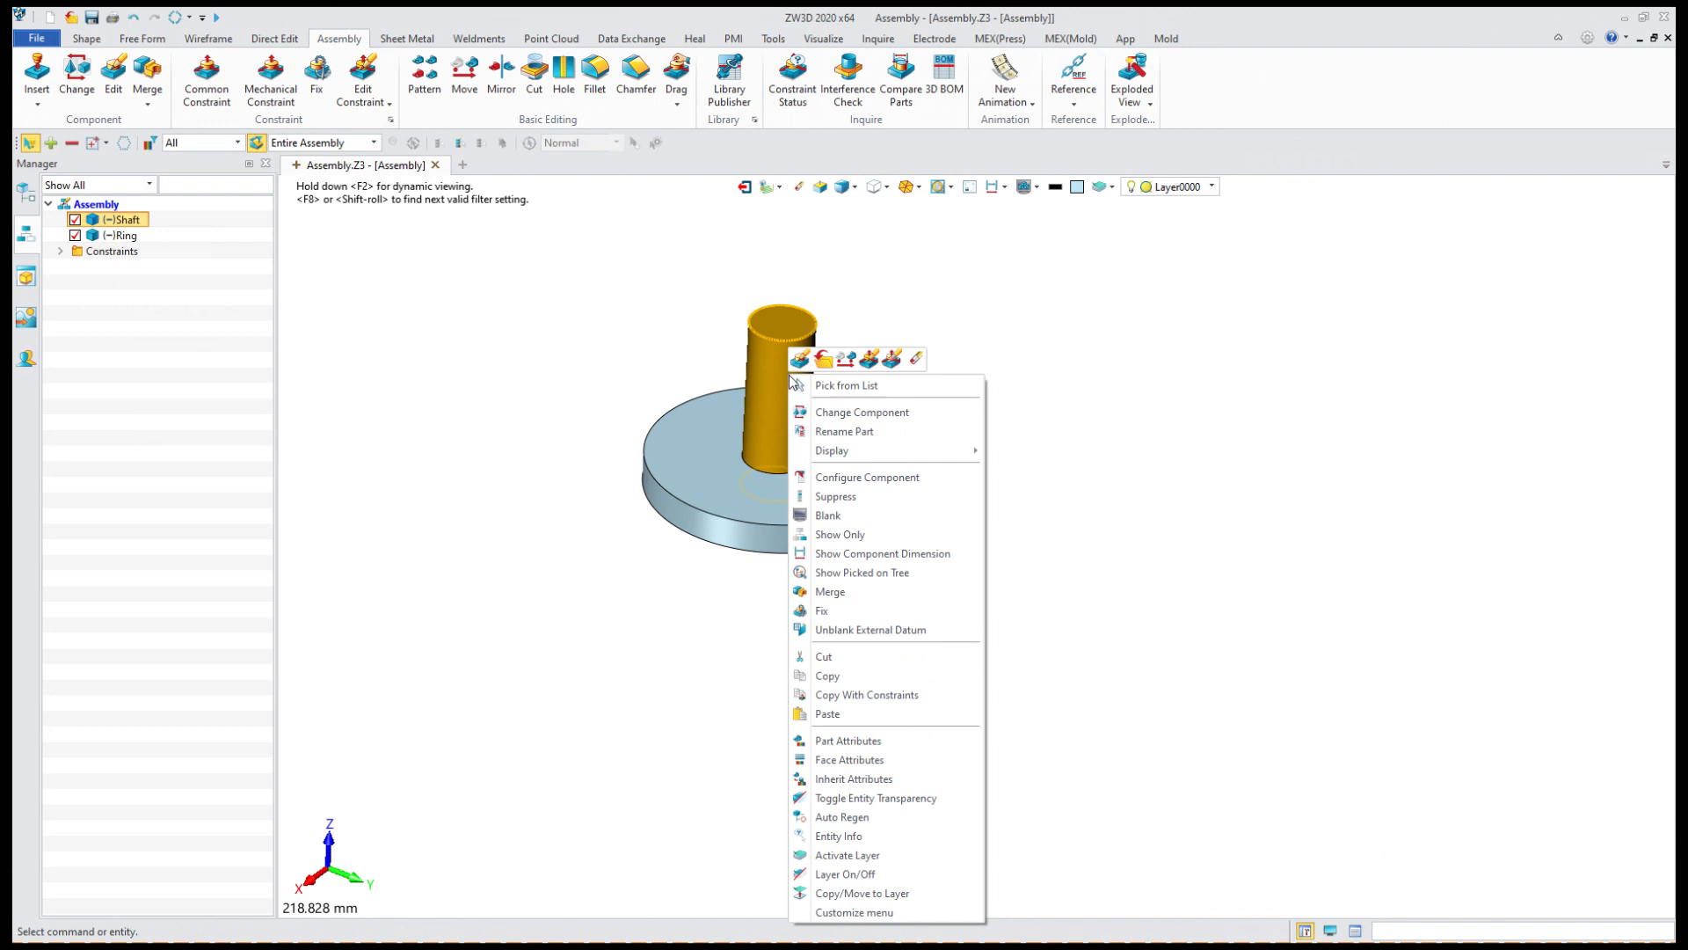
click(831, 630)
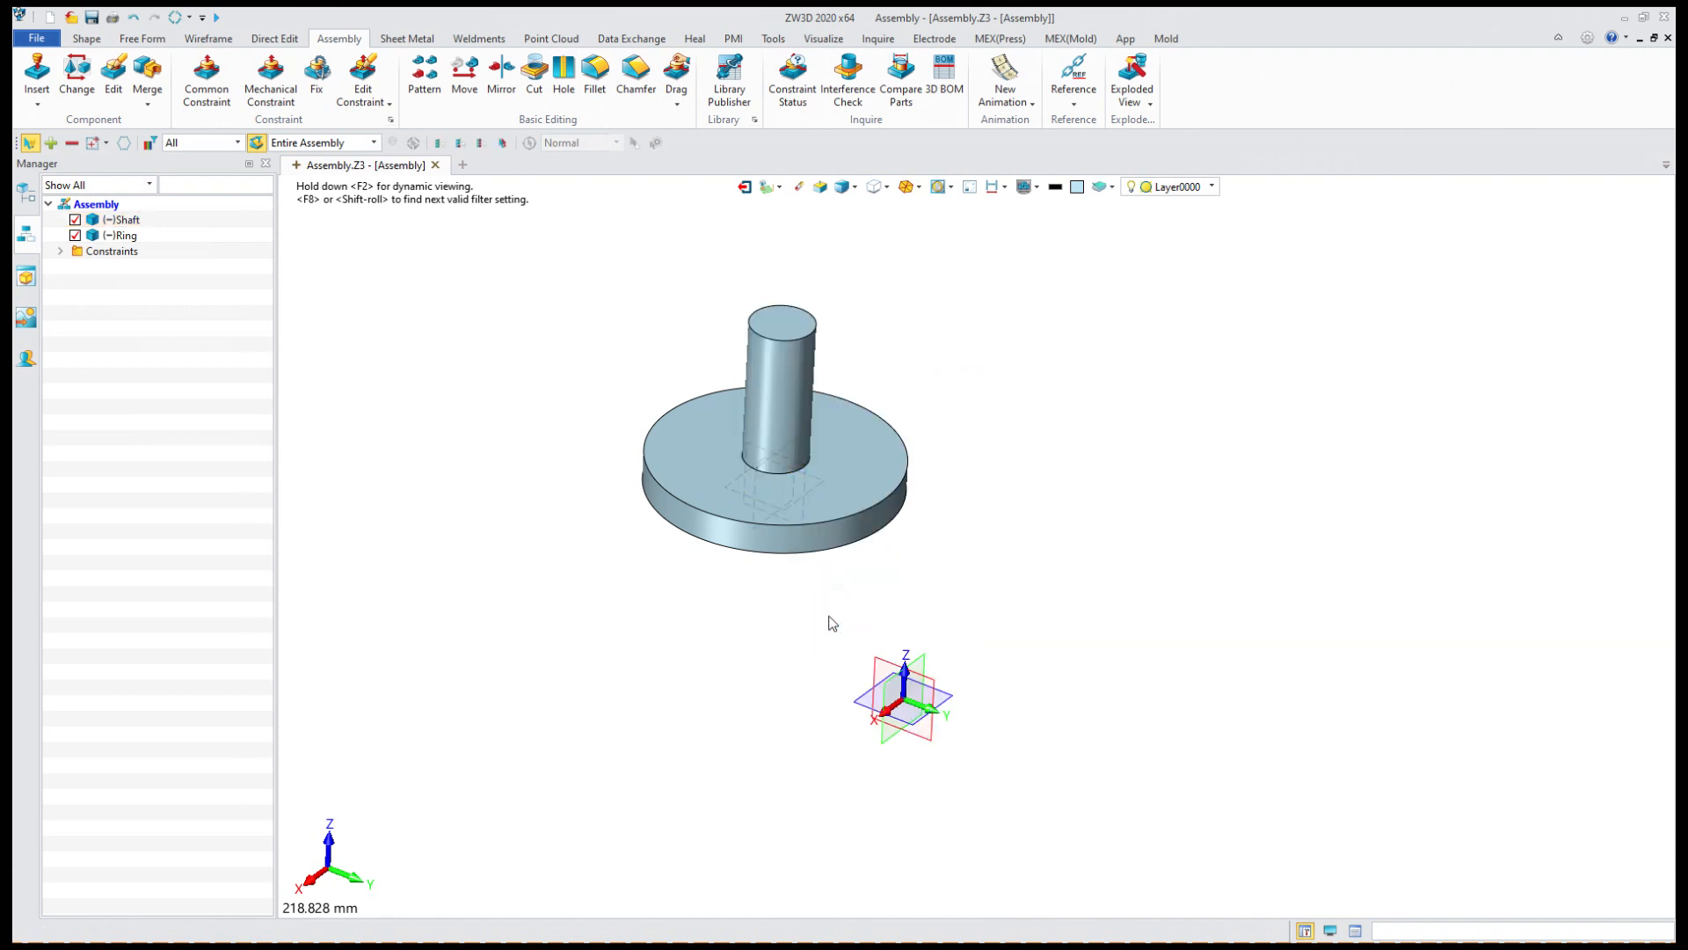
click(208, 77)
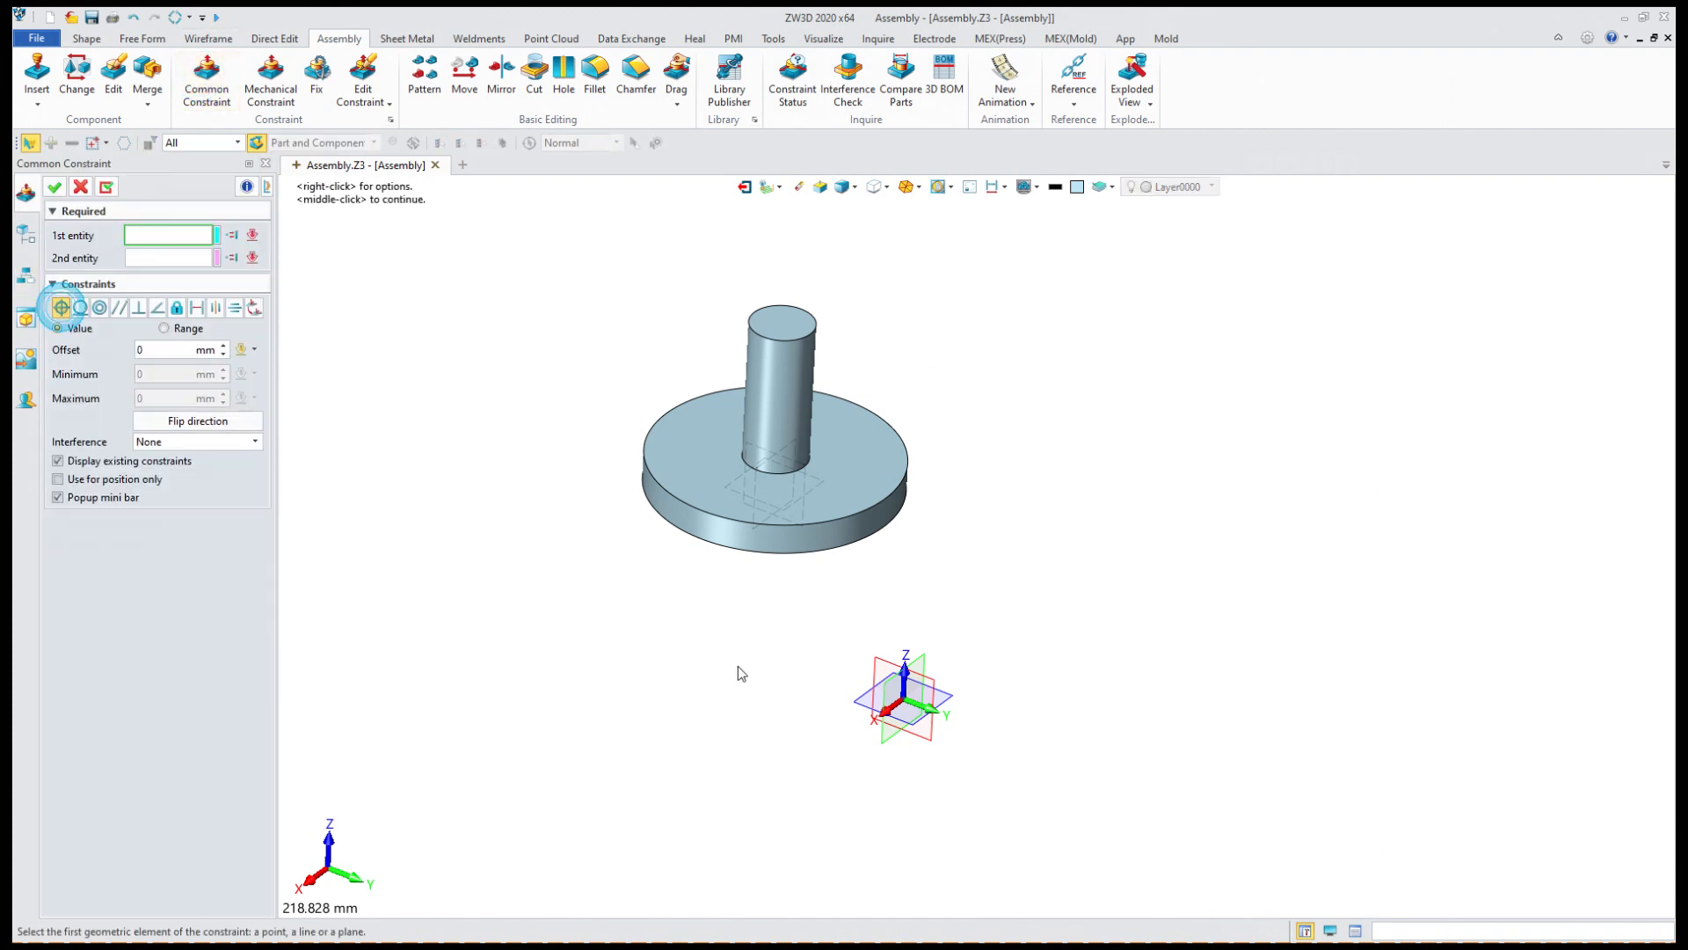
click(861, 710)
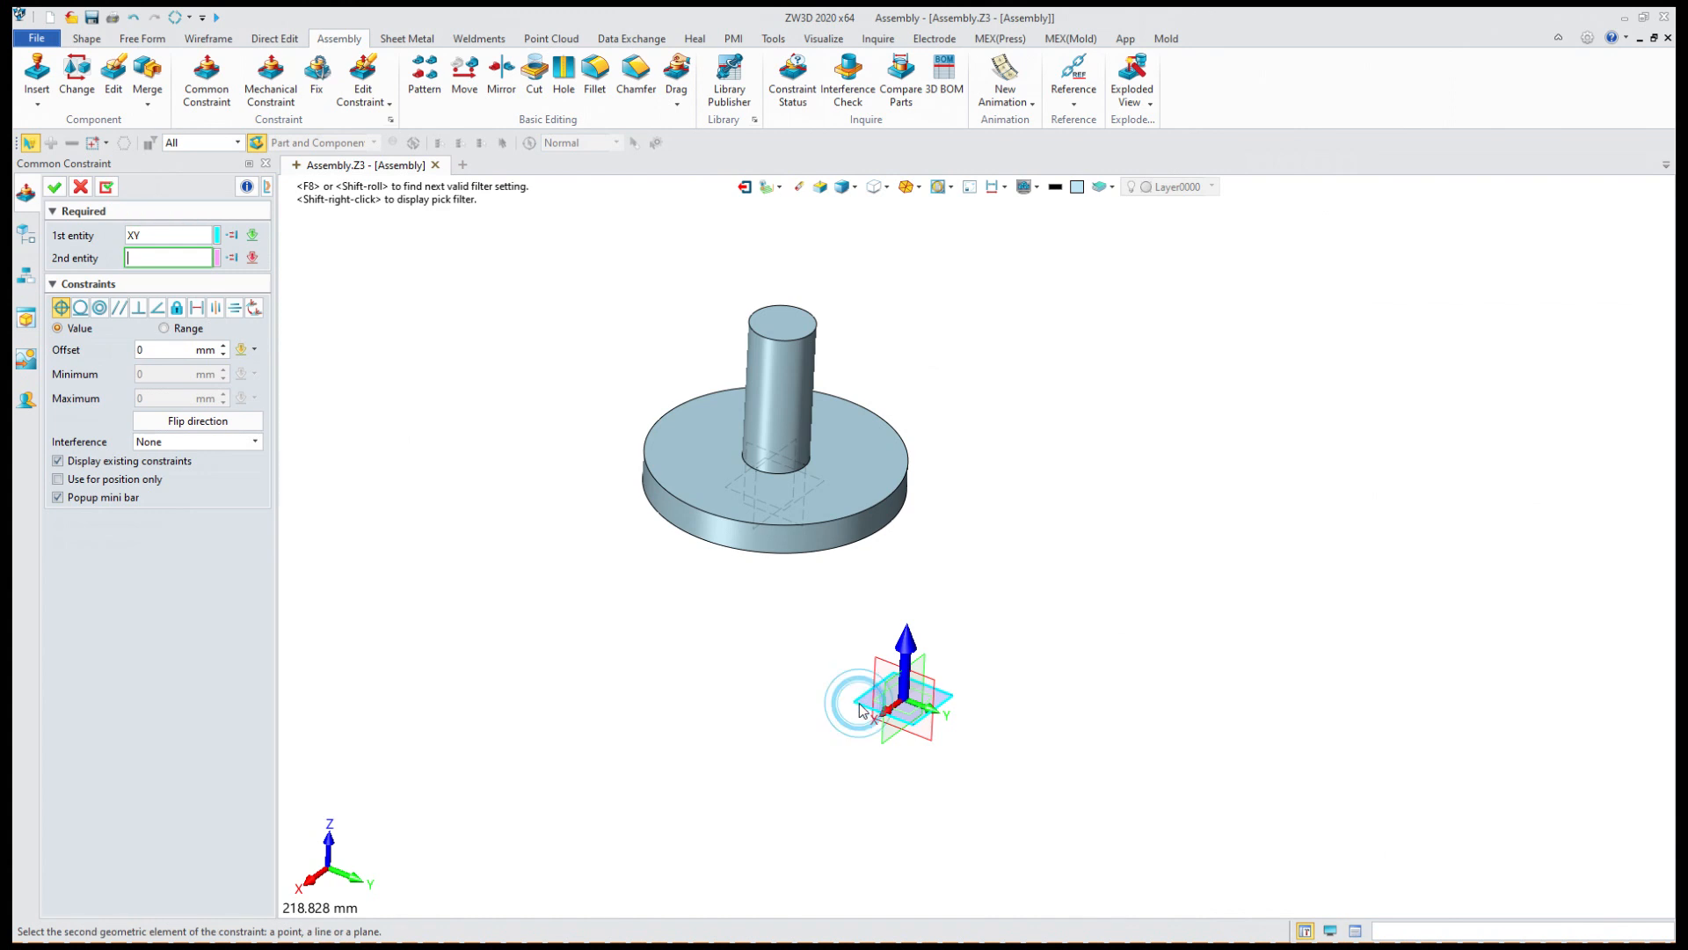
middle_drag(826, 690, 796, 505)
click(800, 490)
click(800, 503)
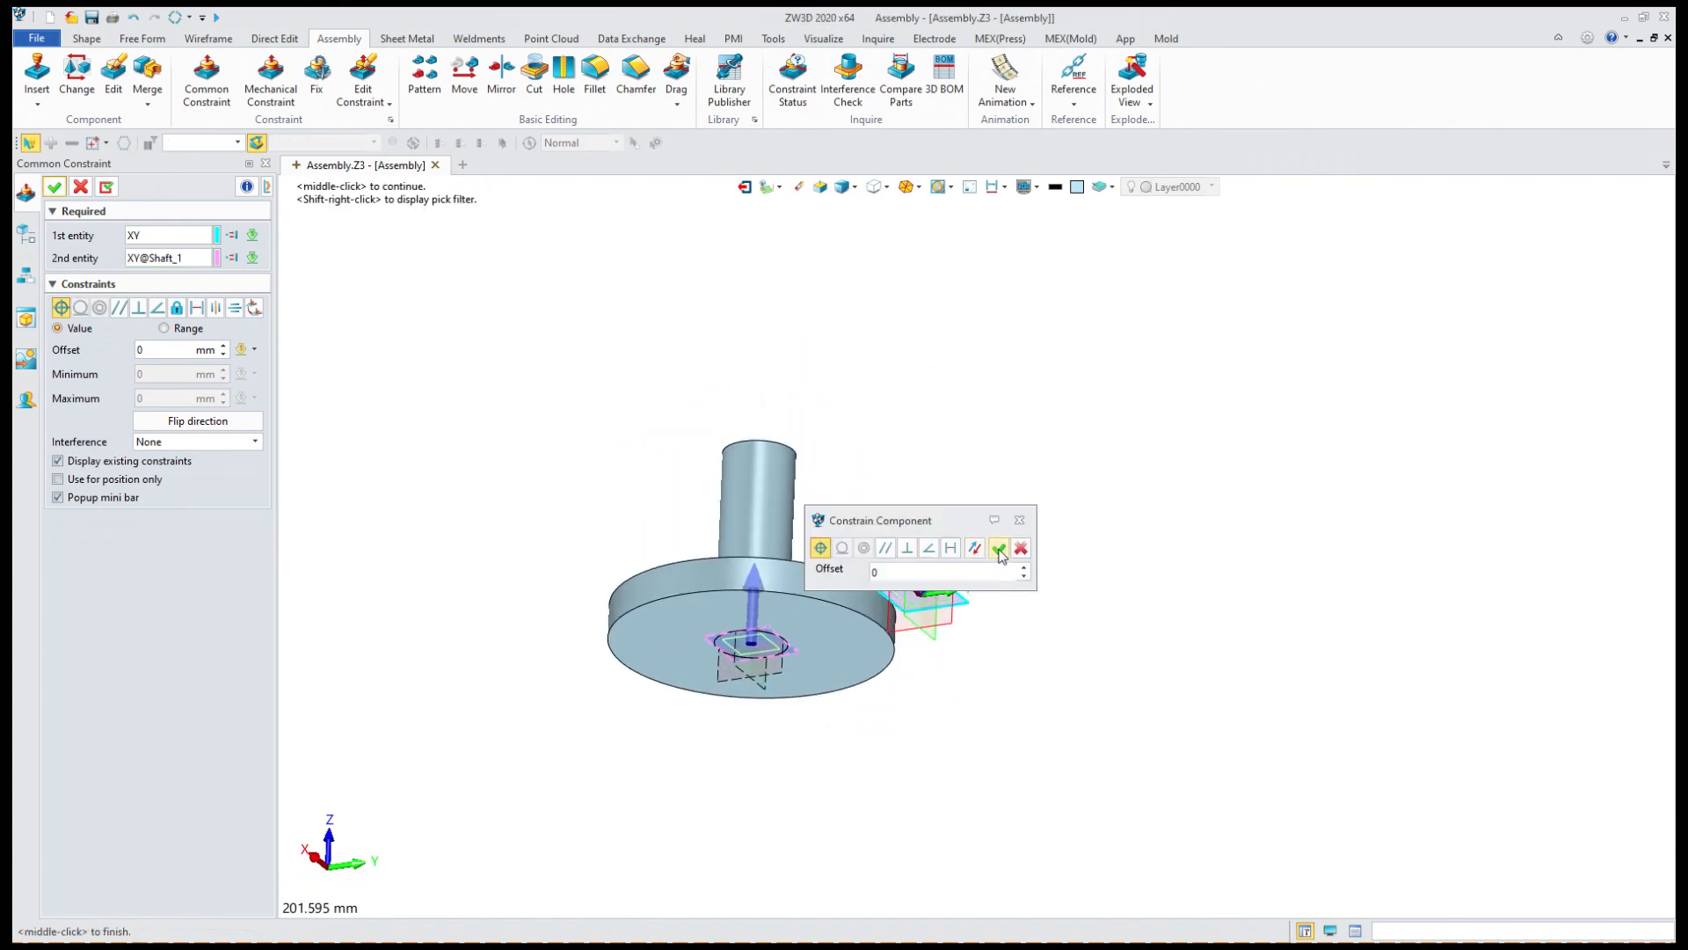
click(1000, 550)
Make the Shaft's XZ and YZ planes coincident with the assembly's XZ and YZ planes, and finish constraining.
click(912, 598)
click(739, 681)
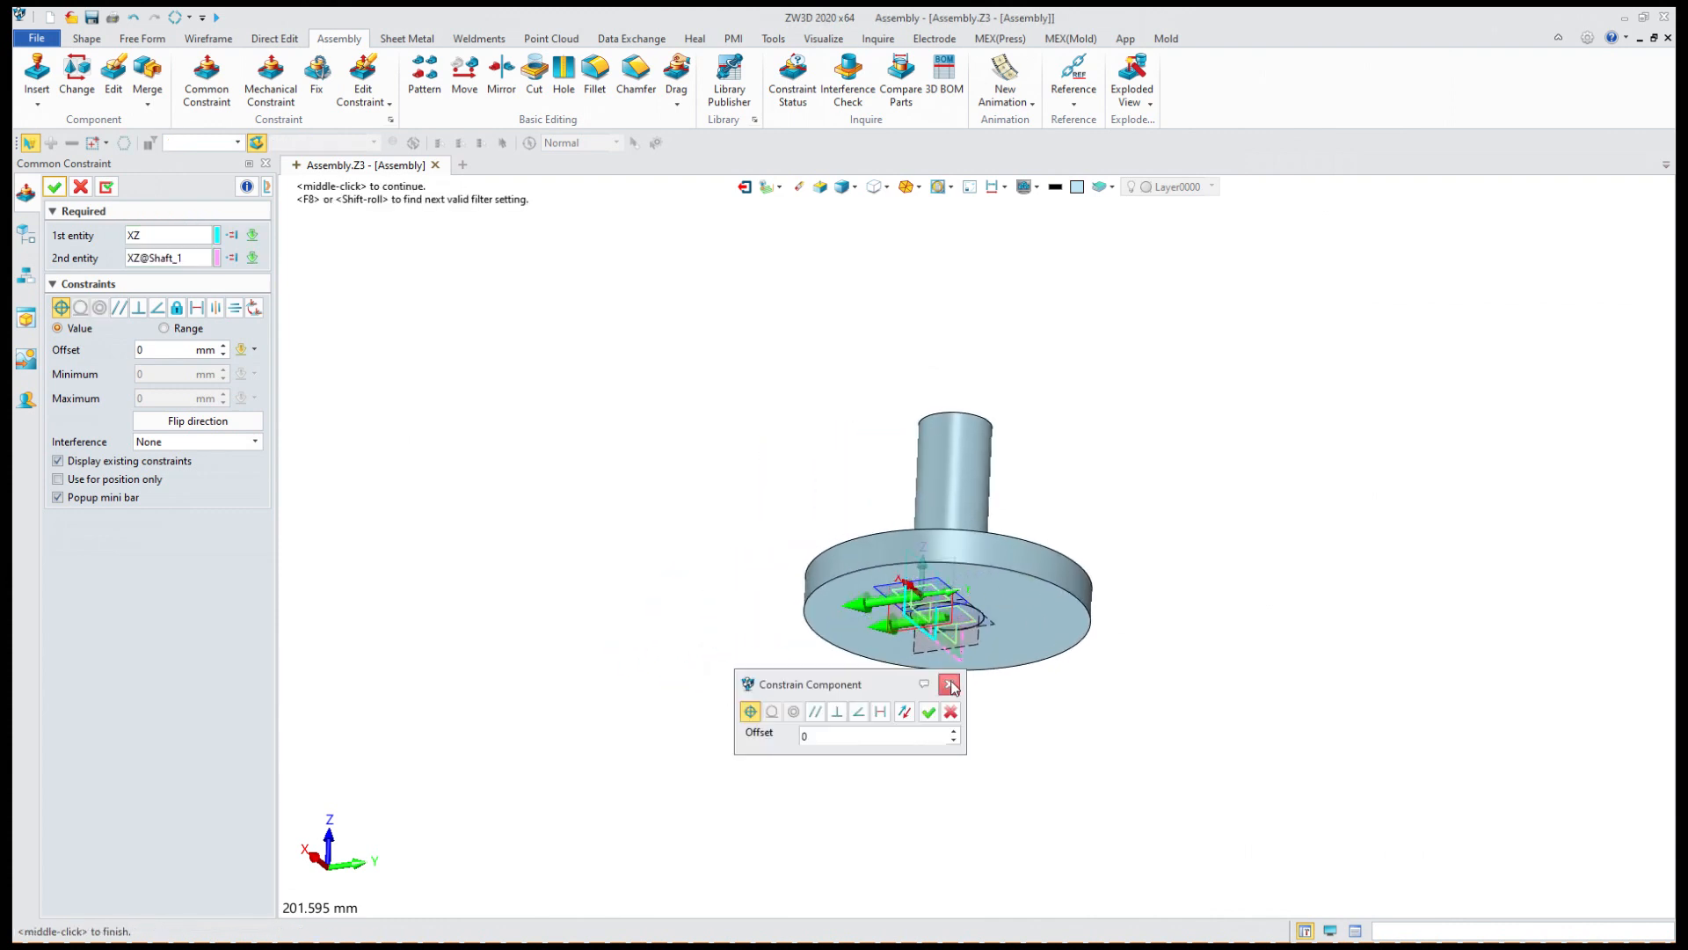
click(928, 711)
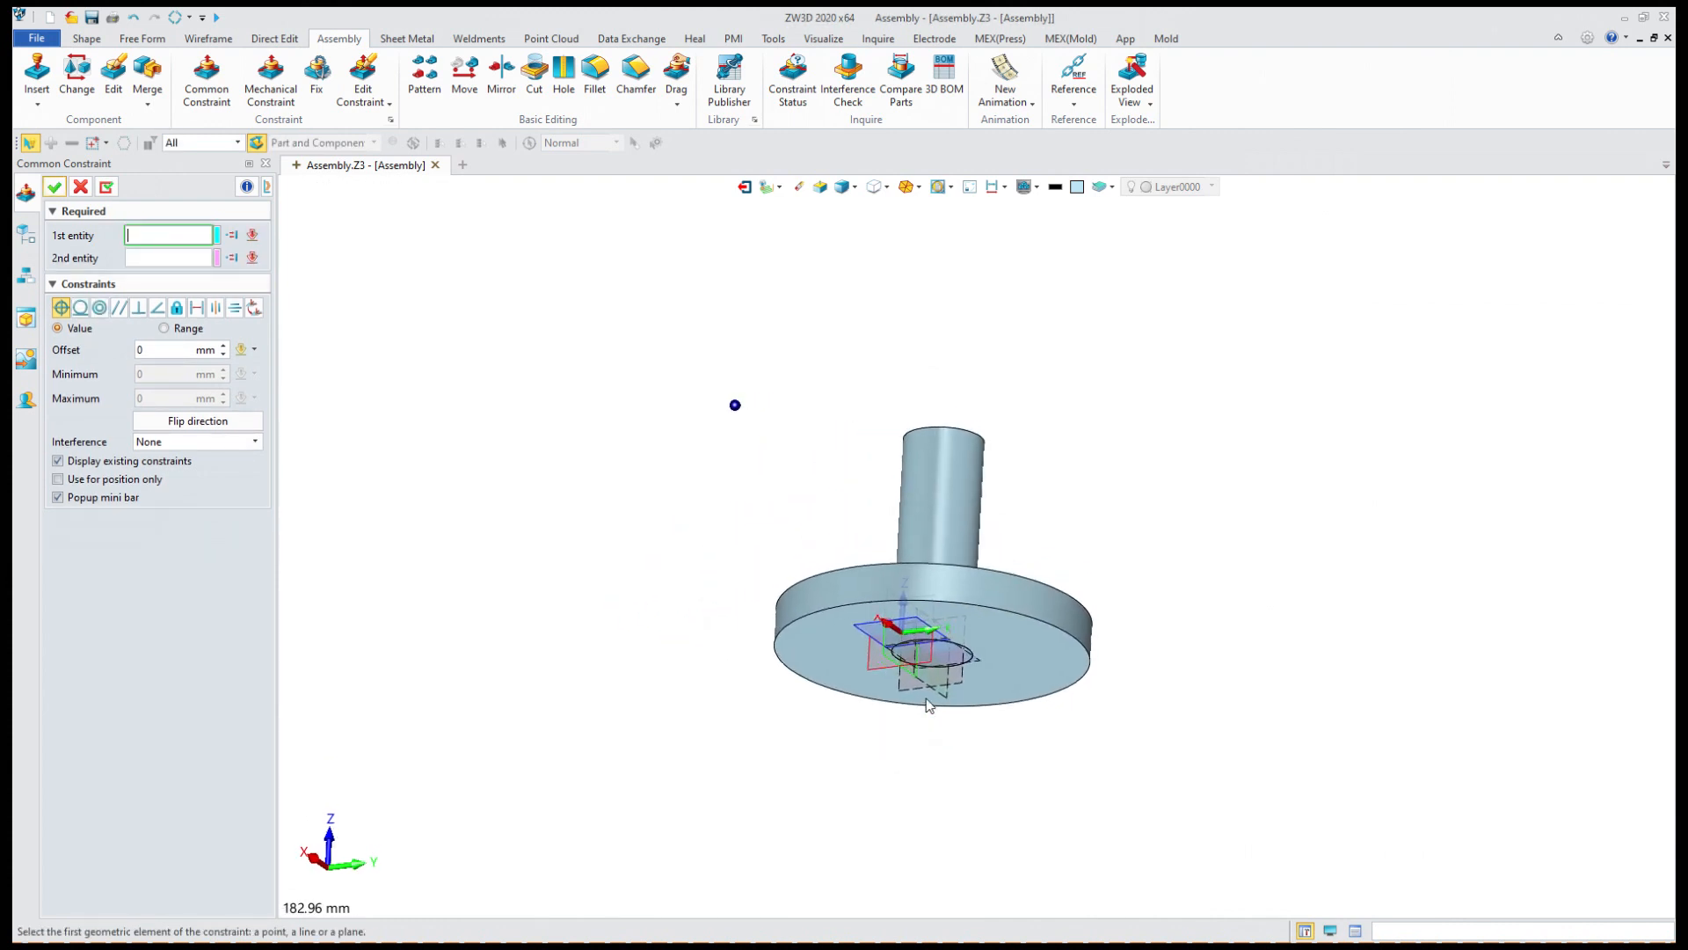
click(875, 719)
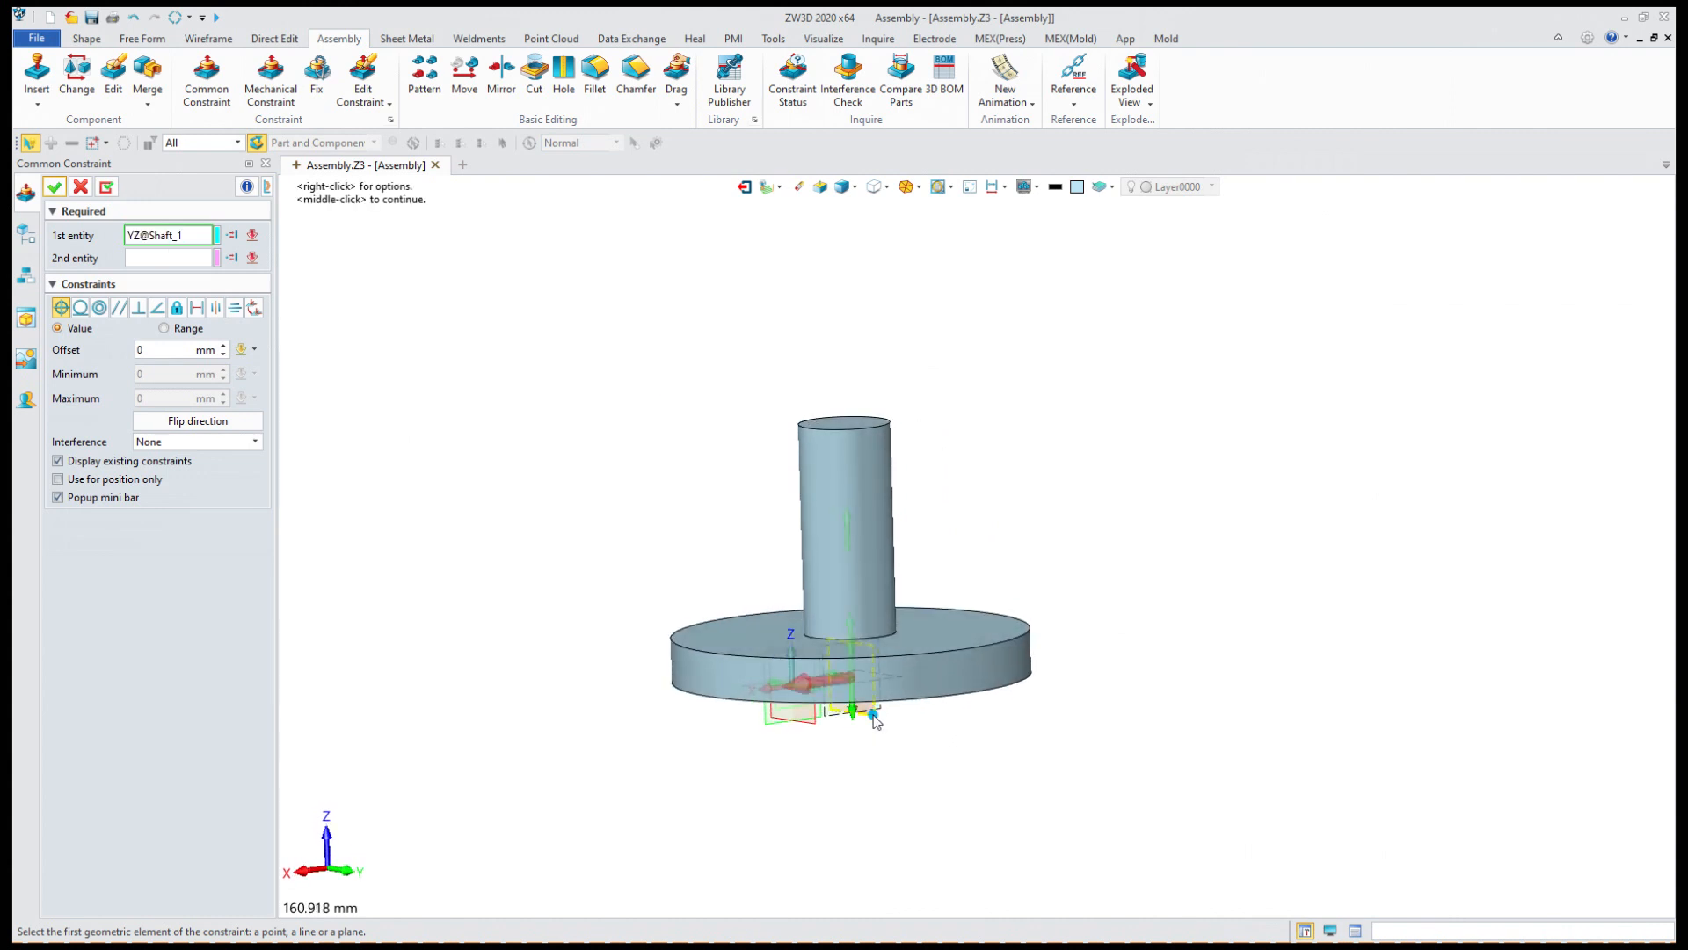
click(815, 724)
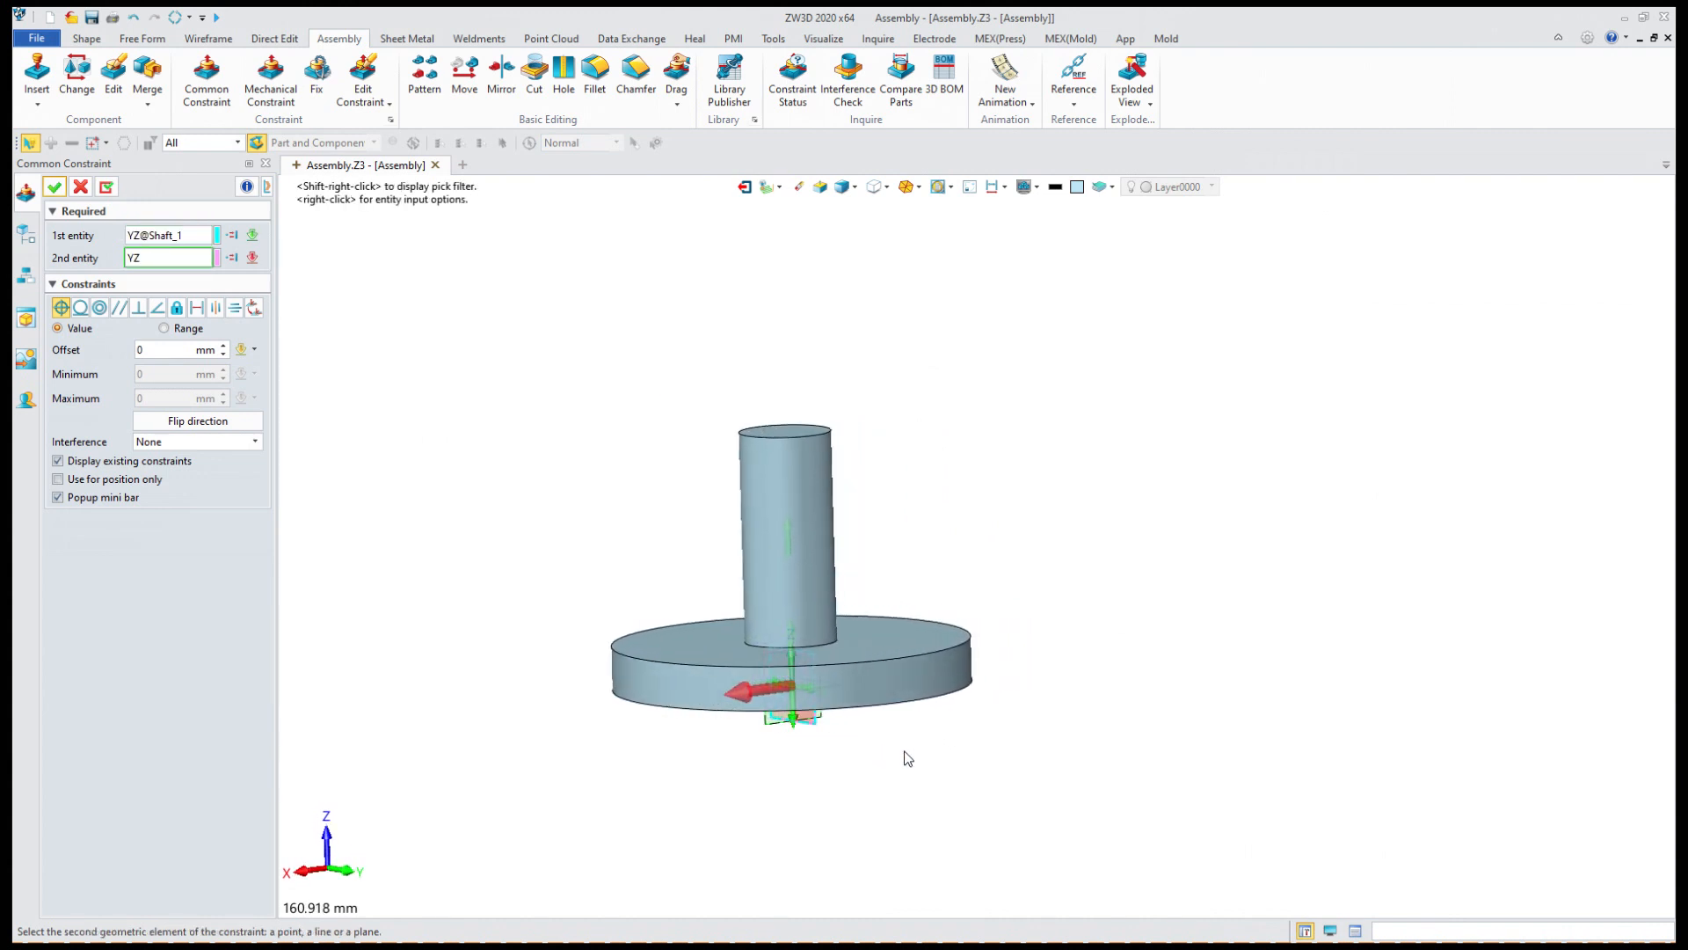
click(1008, 761)
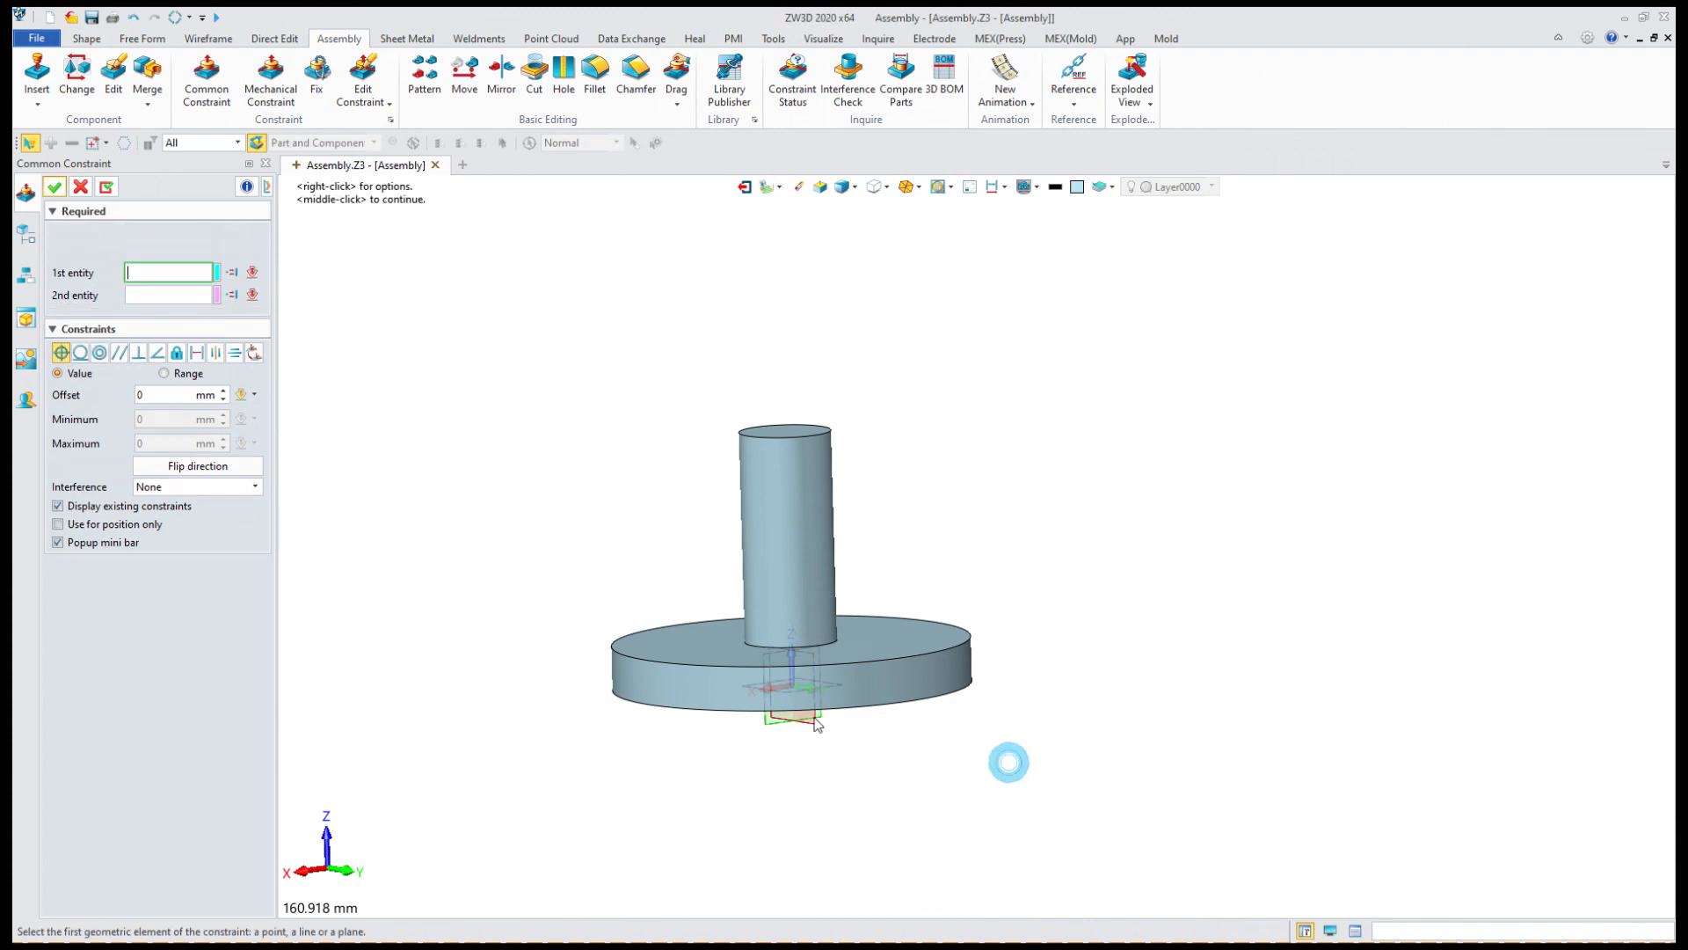
key(ctrl+Home)
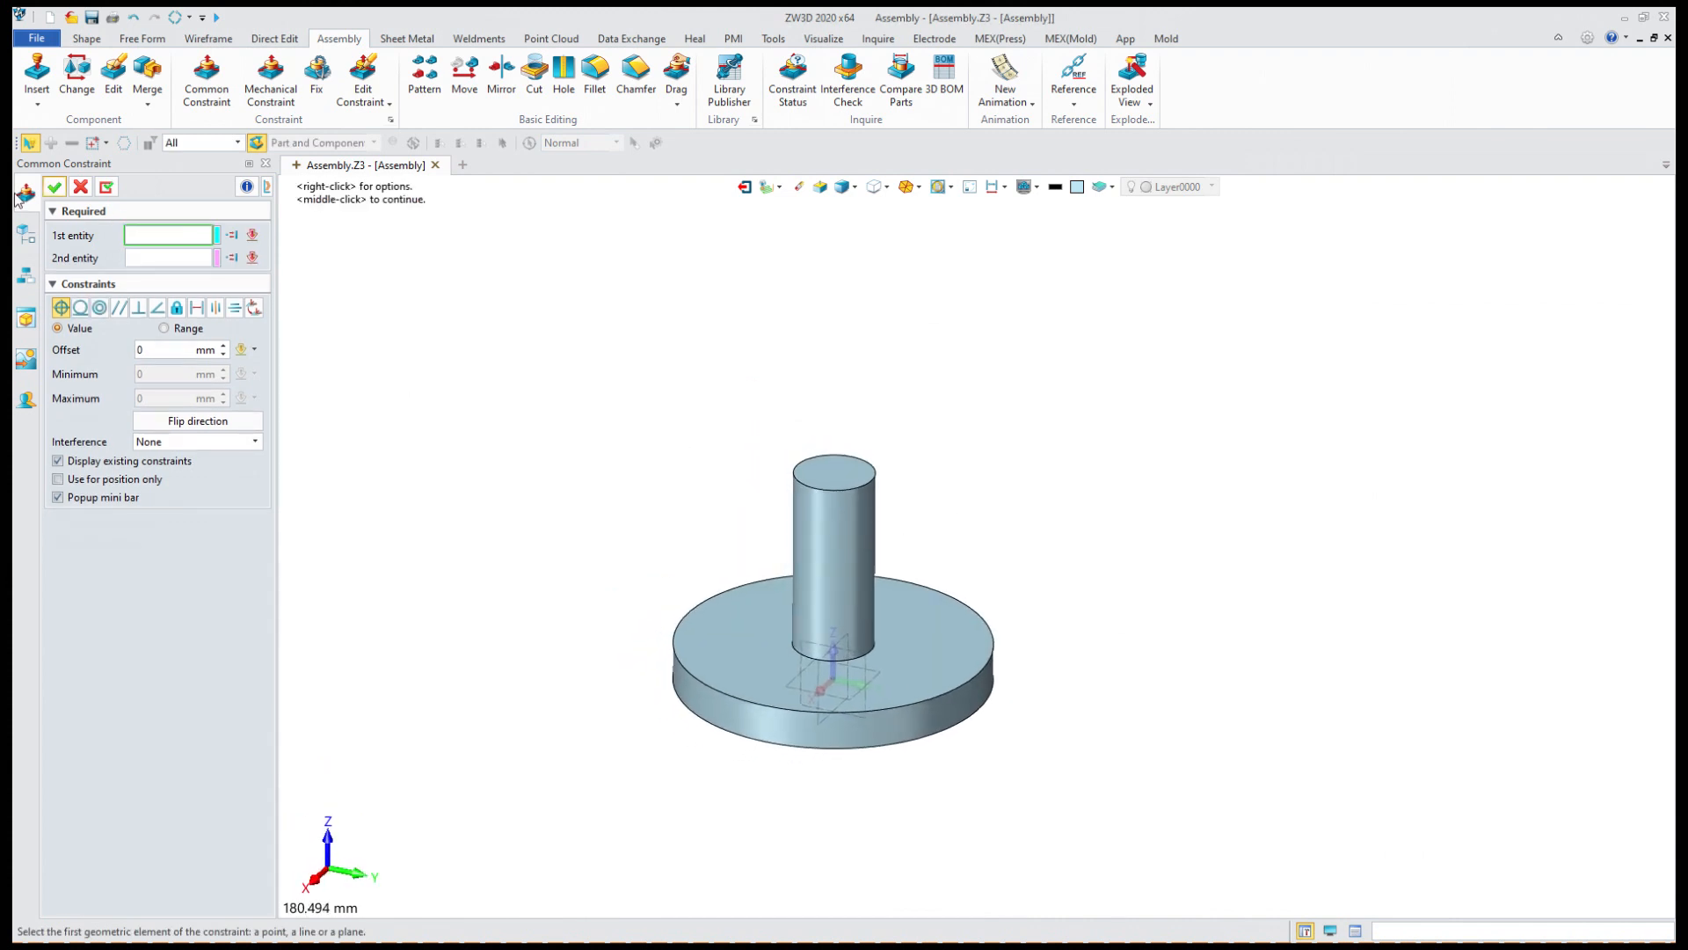
click(53, 186)
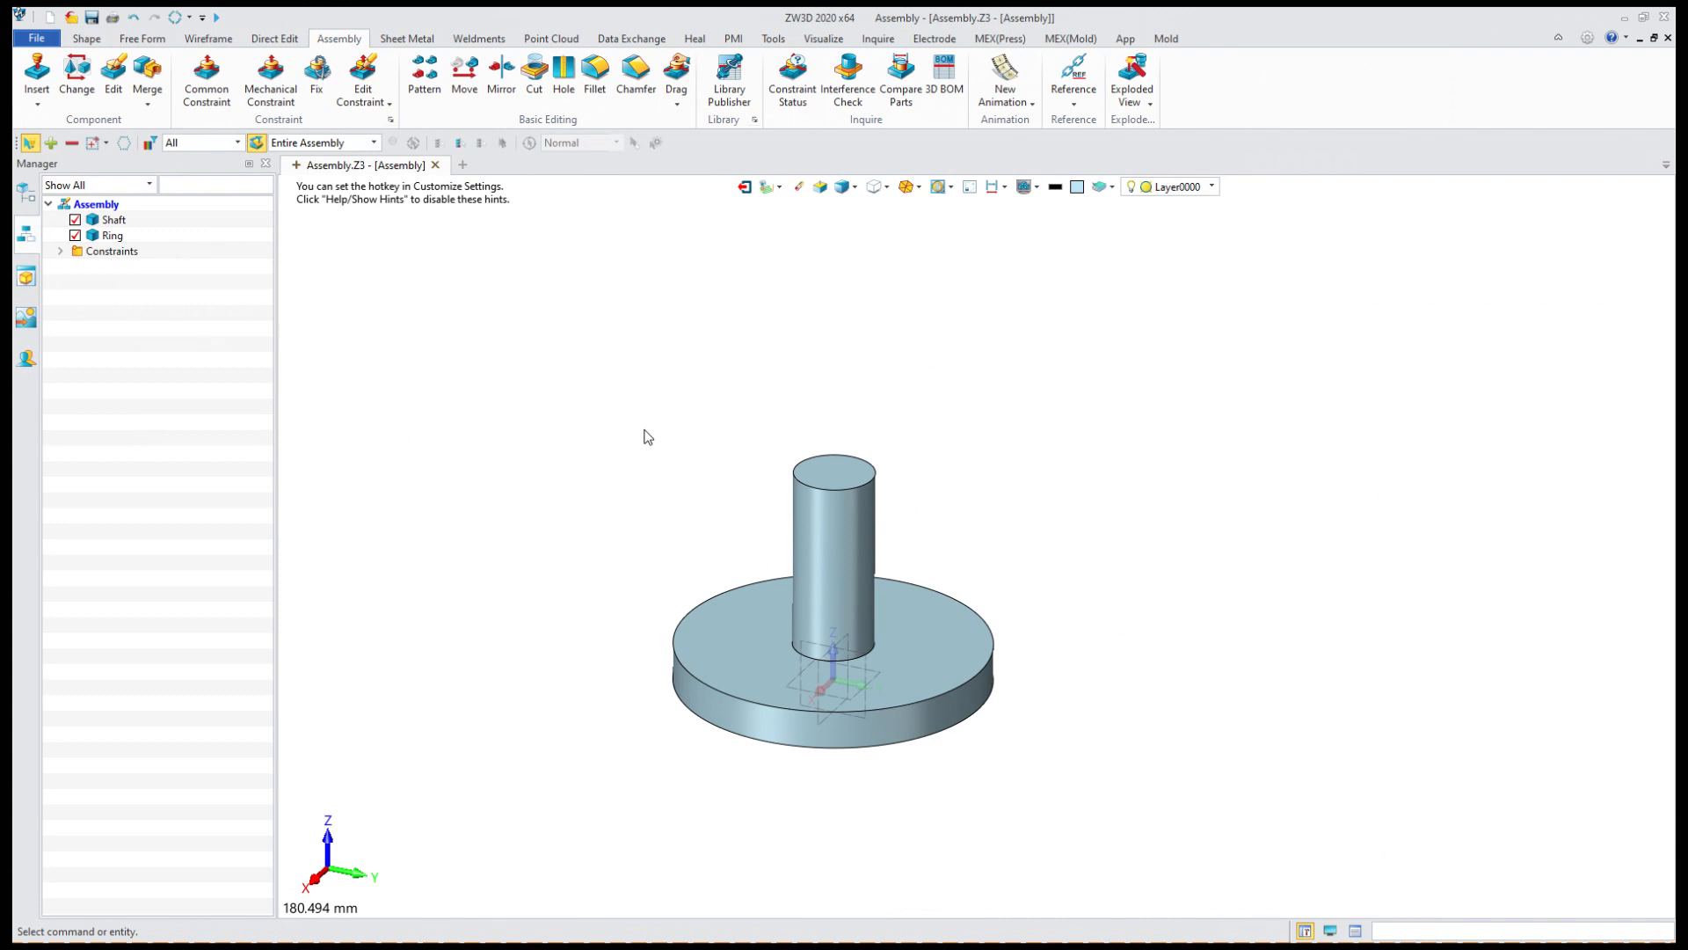
Insert a new component named Subassembly into the assembly without specifying a location.
click(37, 73)
click(81, 315)
text(Subassembly)
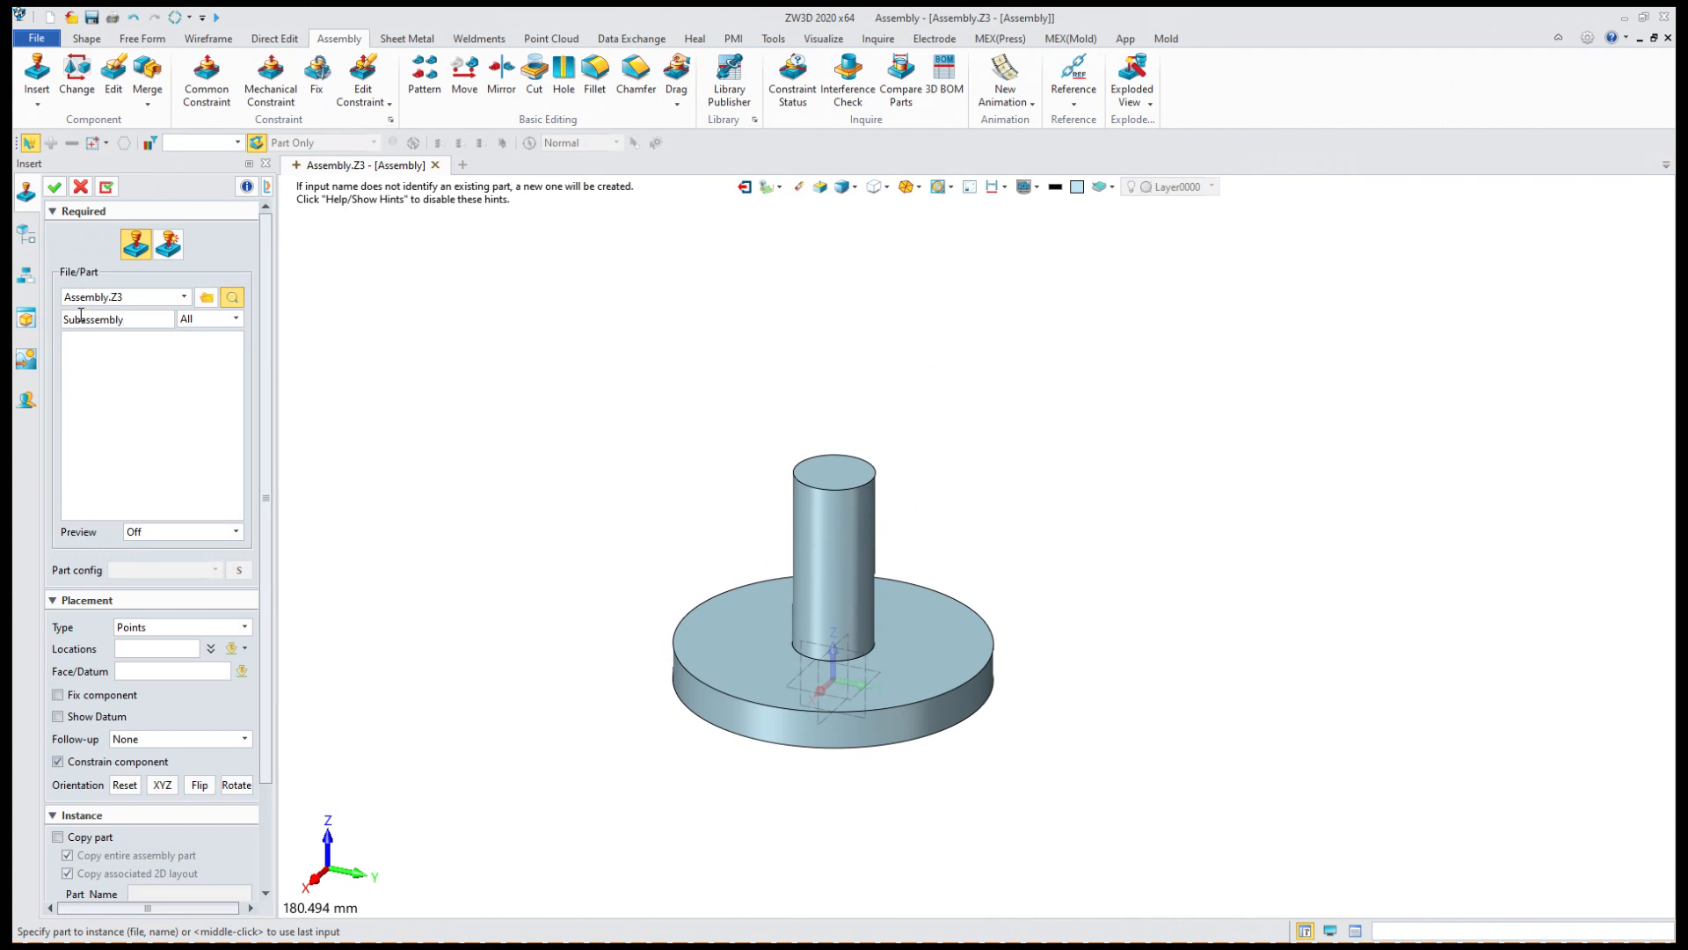
key(Return)
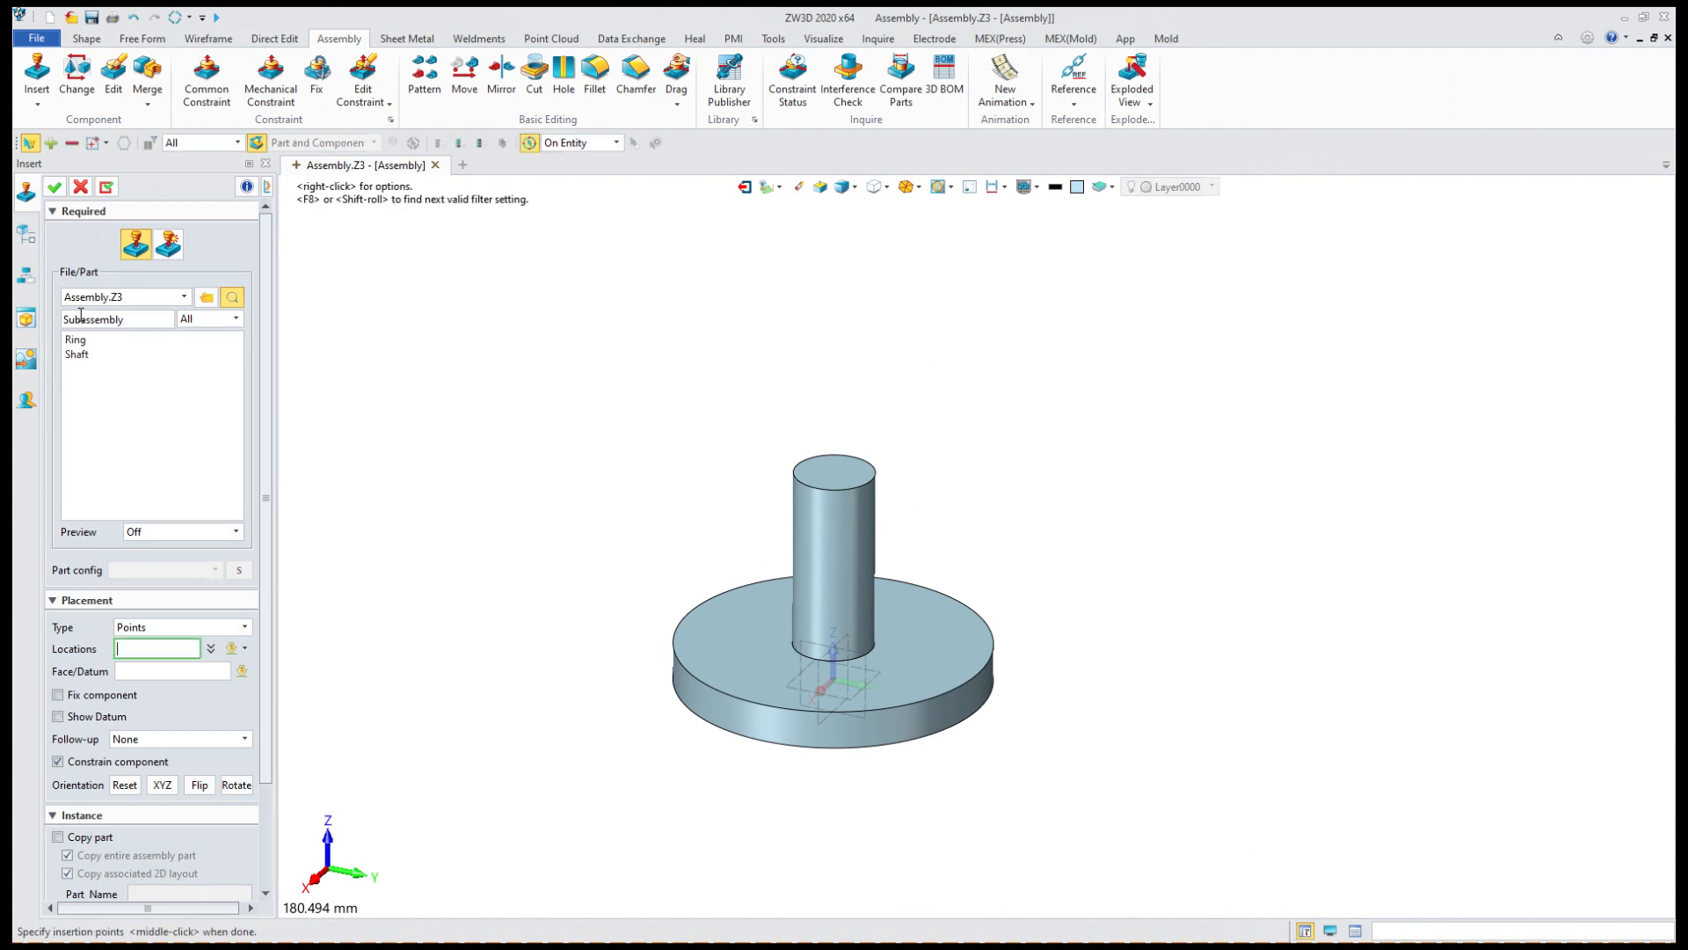
click(54, 187)
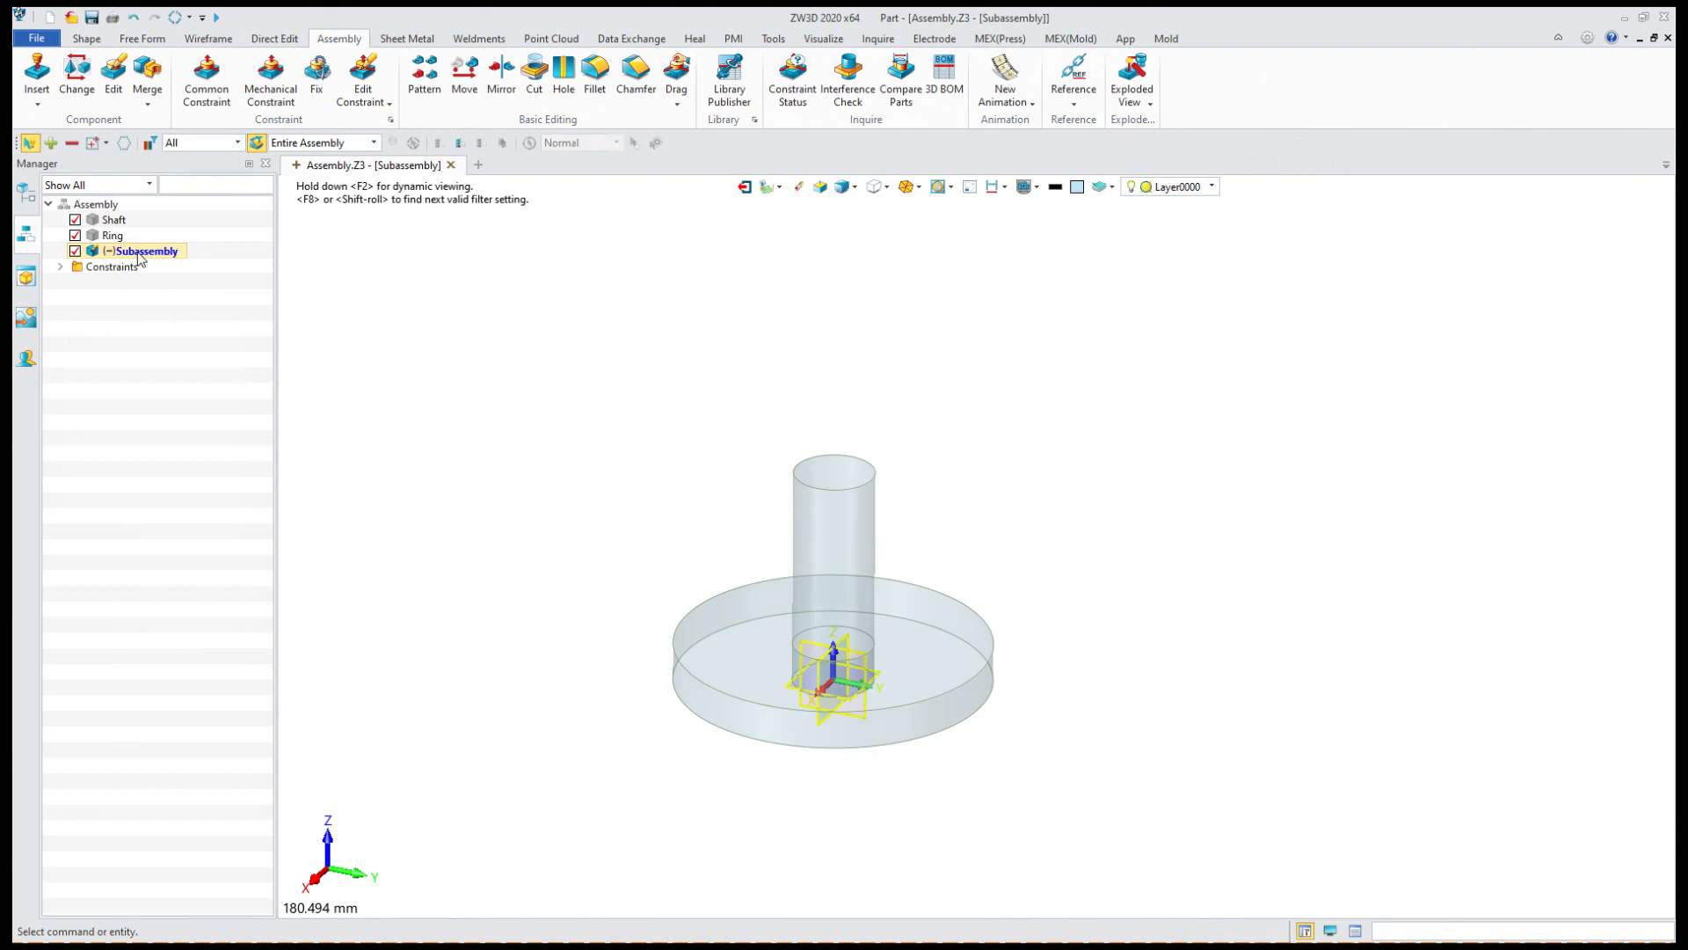
Insert the existing Ring part into the Subassembly at its origin.
click(36, 75)
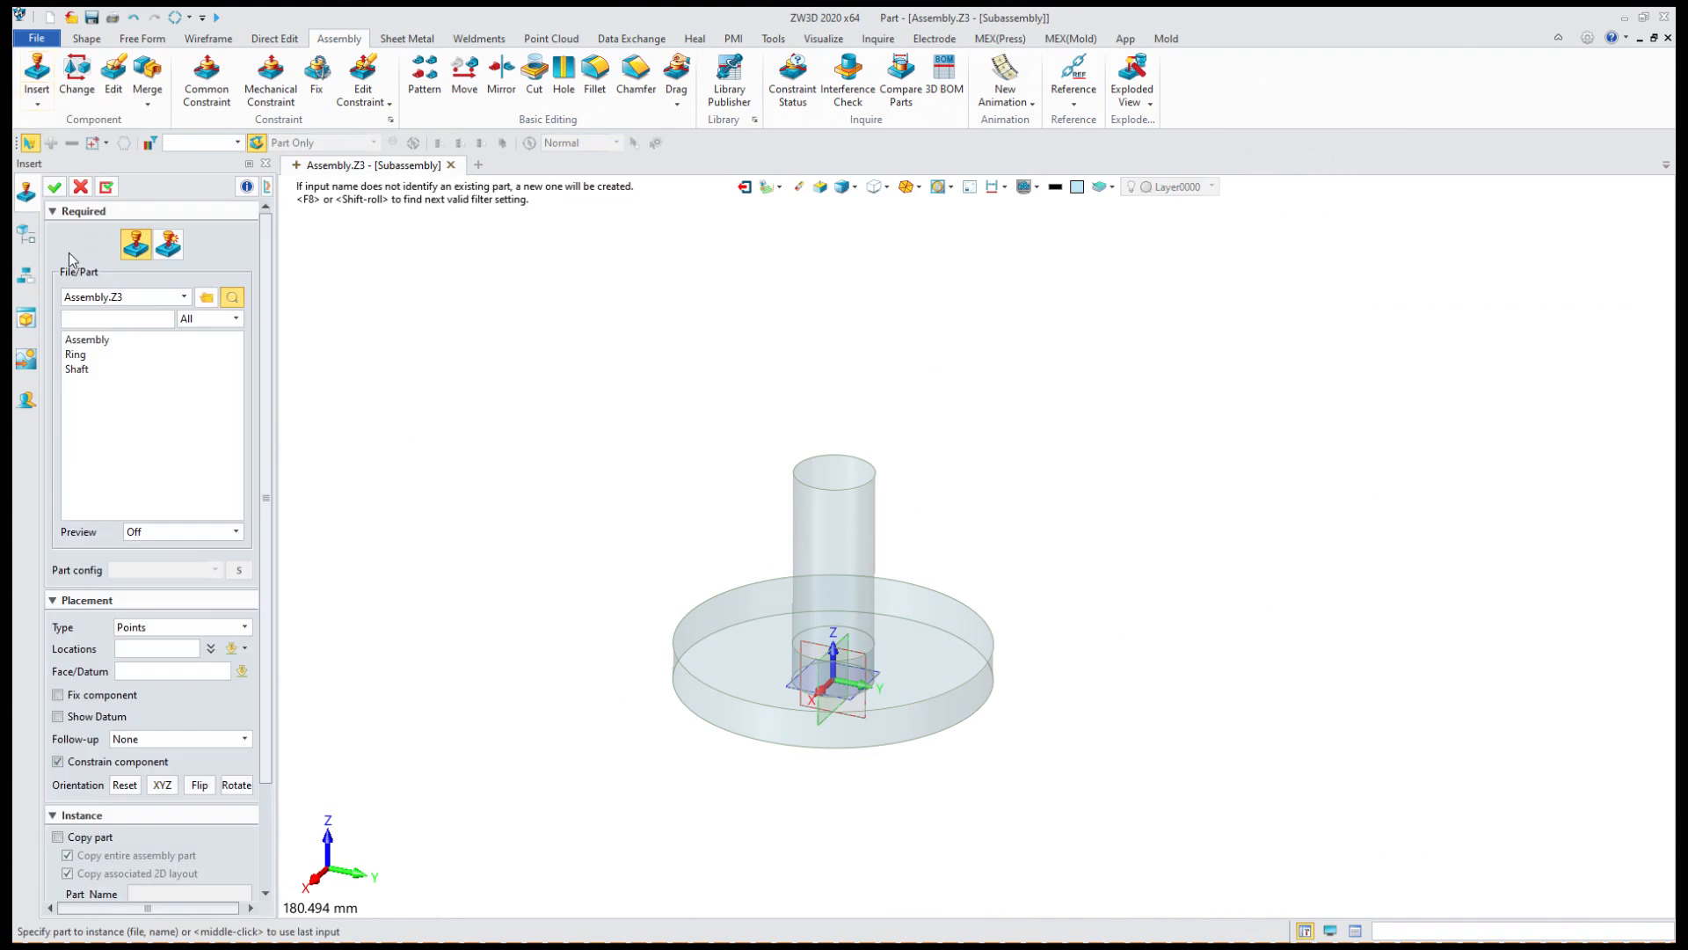
click(72, 357)
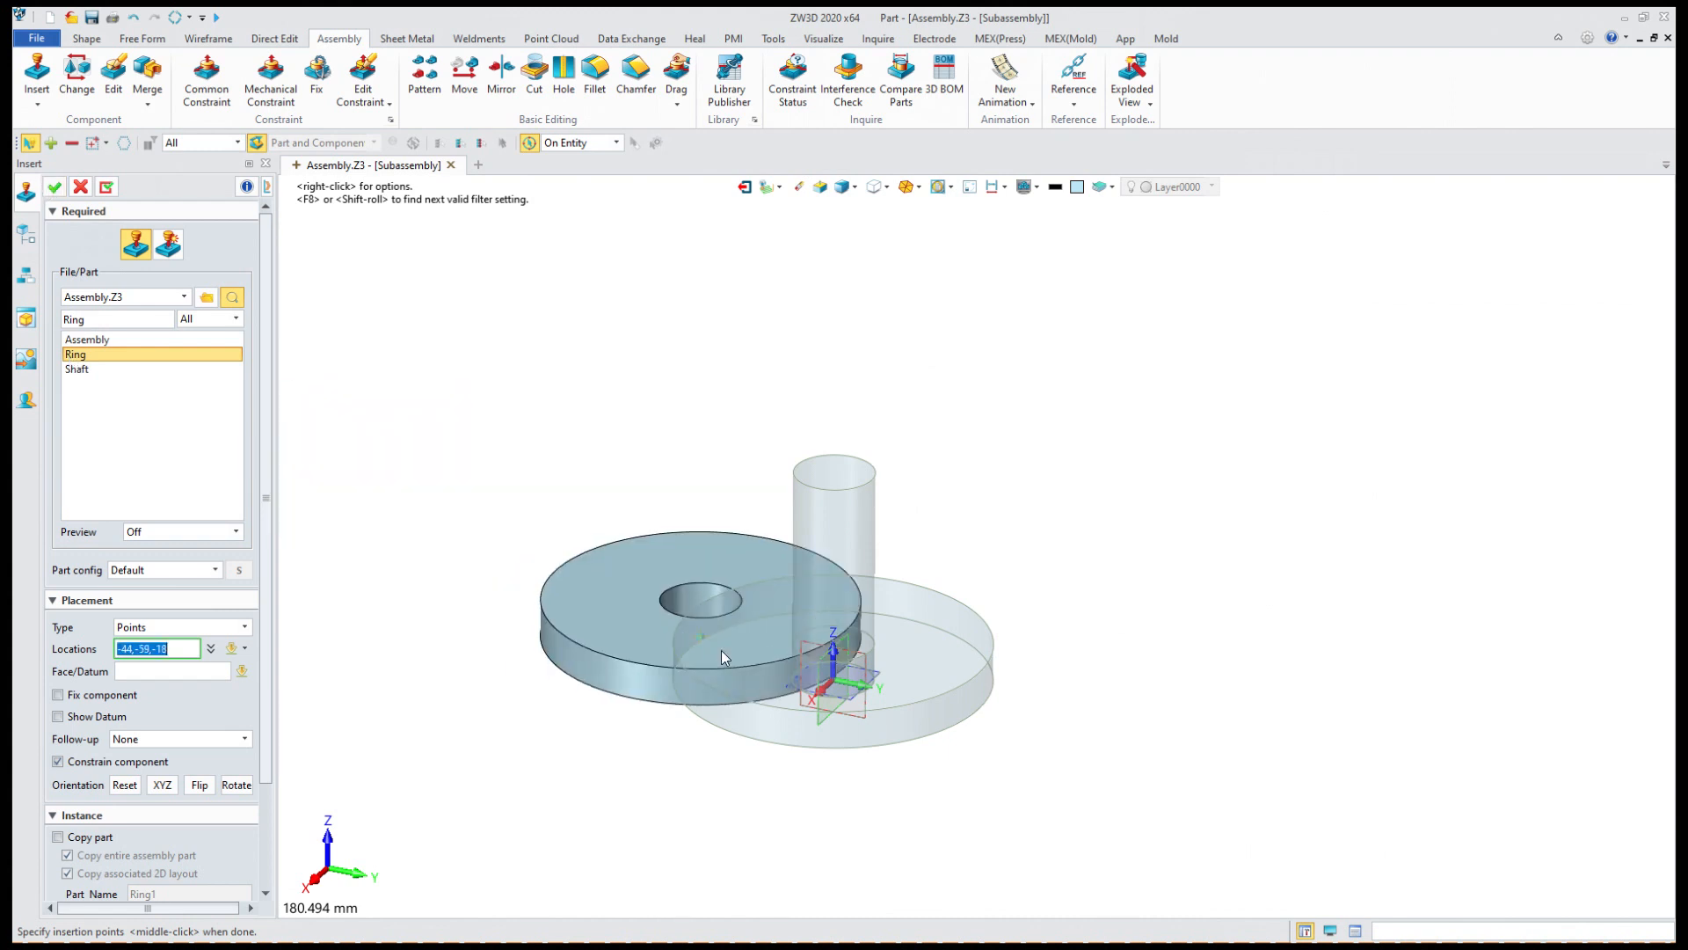
click(834, 688)
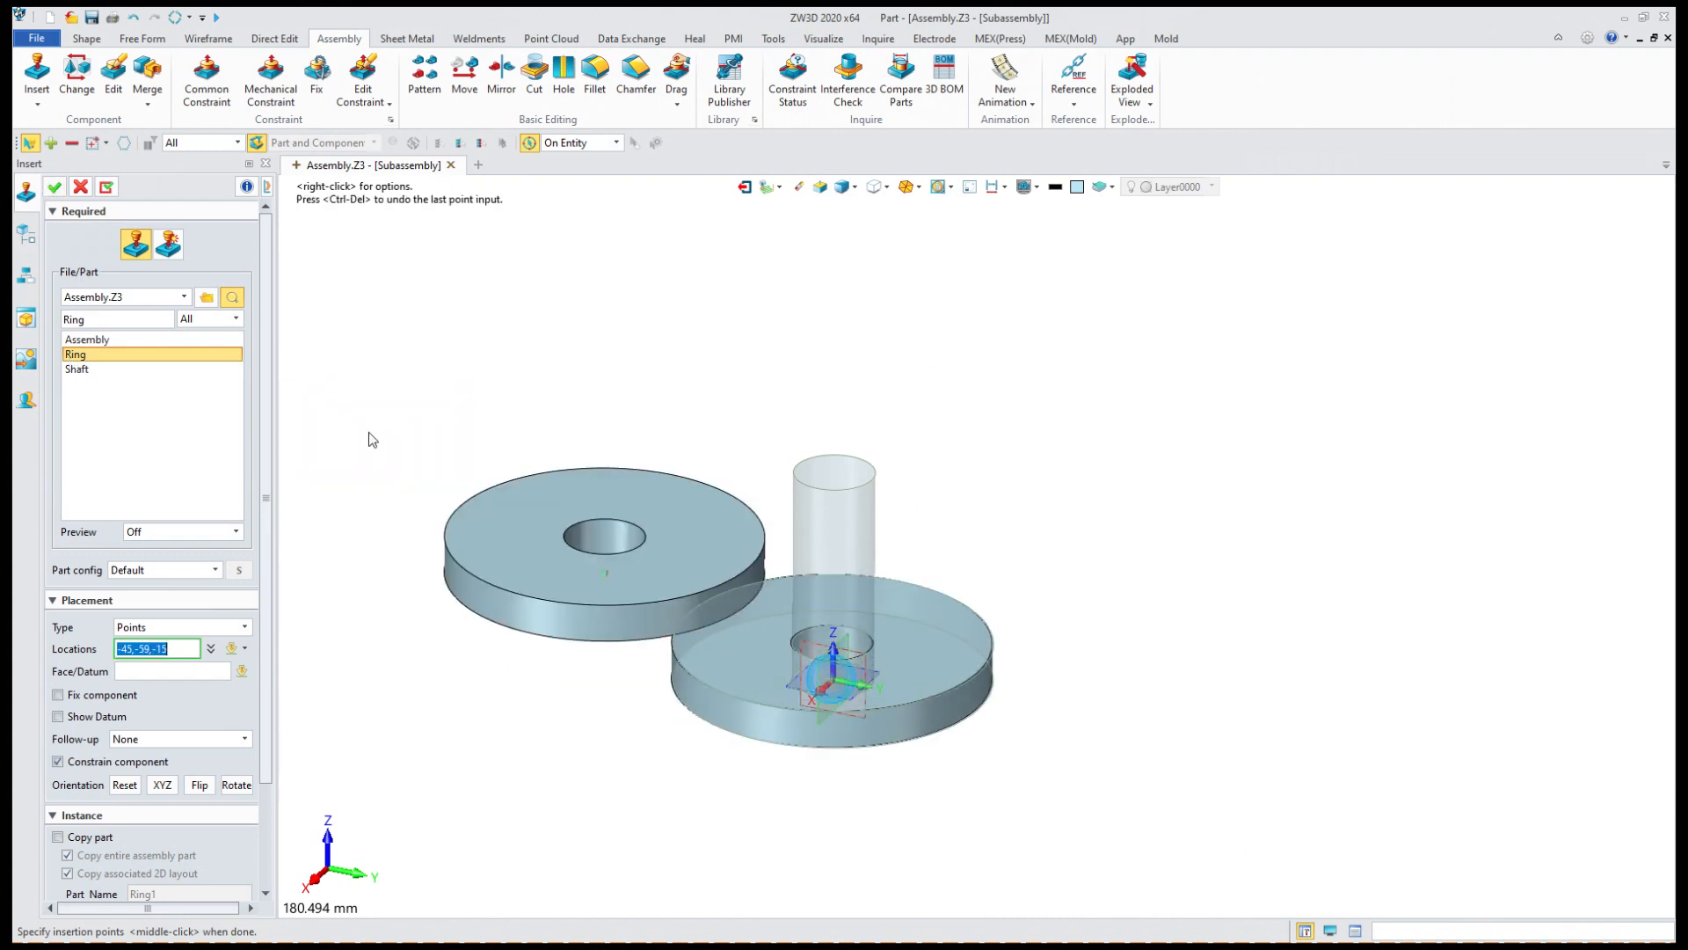
click(54, 187)
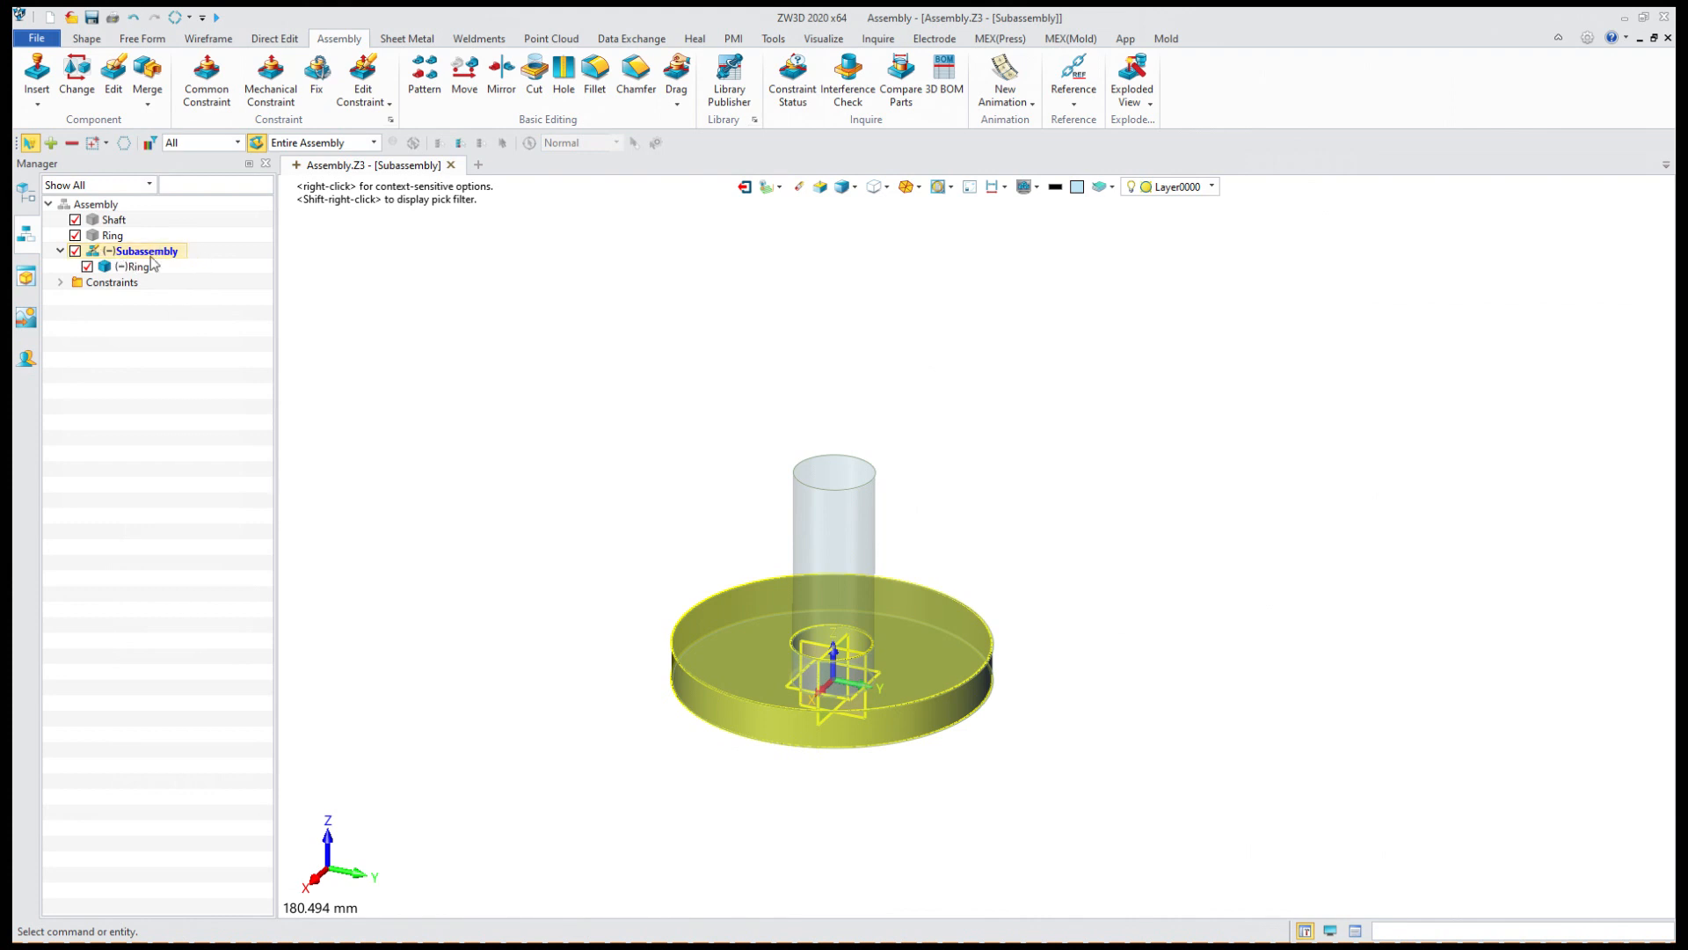
Insert the existing Shaft part into the Subassembly at a free point away from the Ring's hole.
click(35, 78)
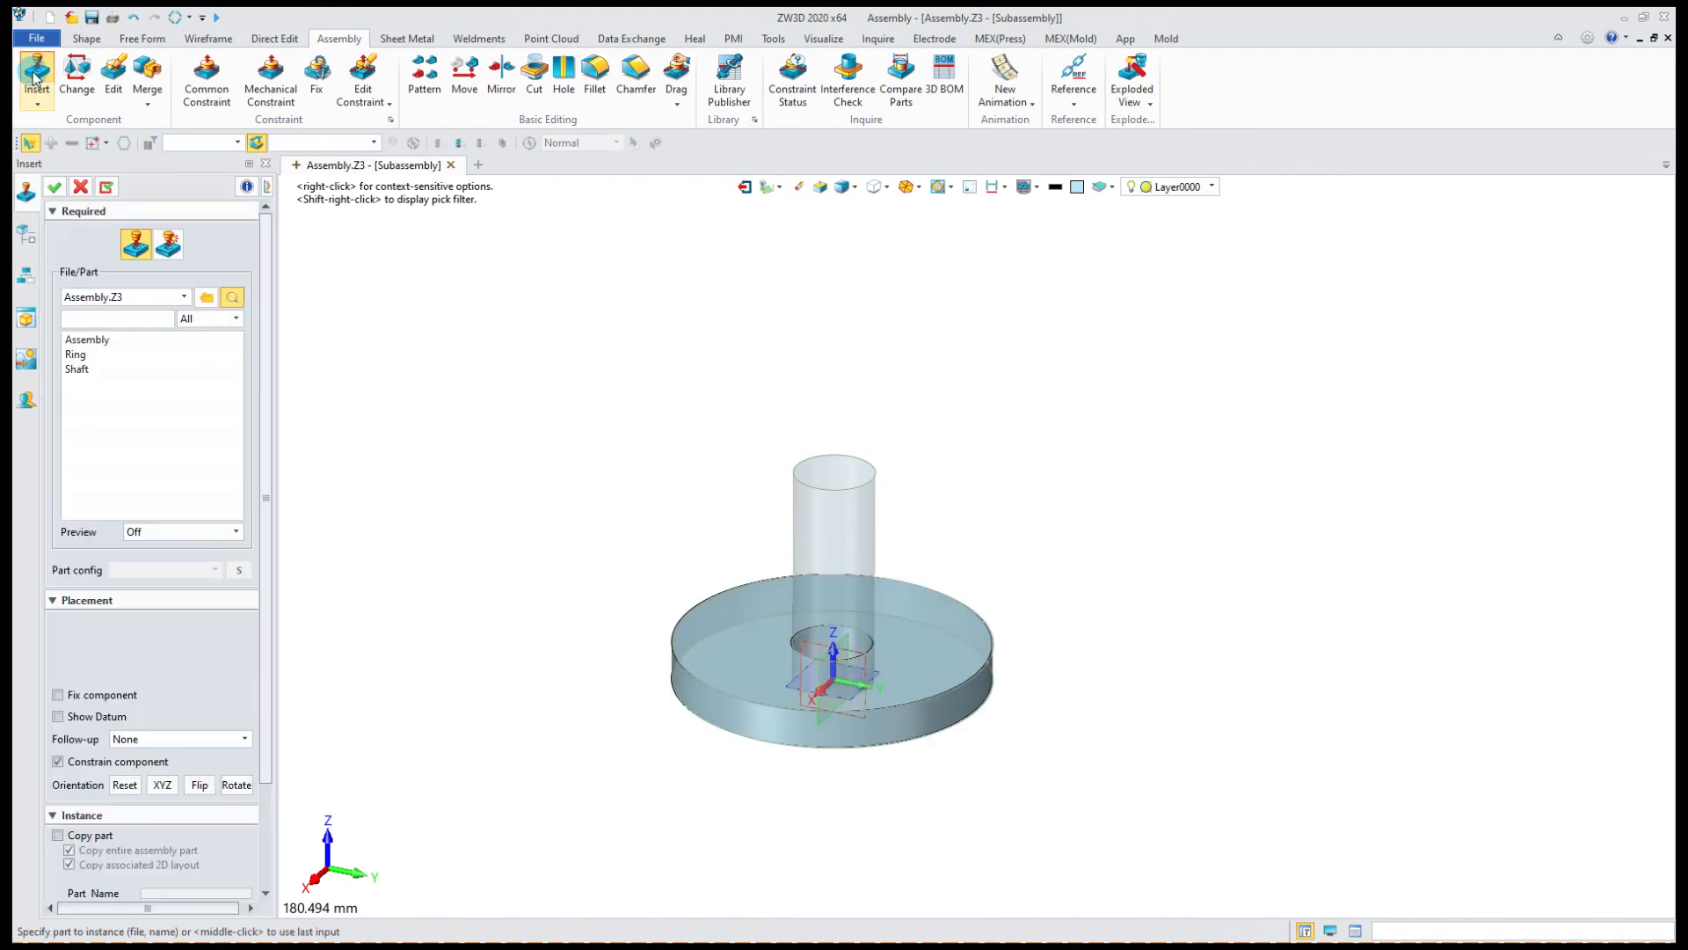
click(75, 370)
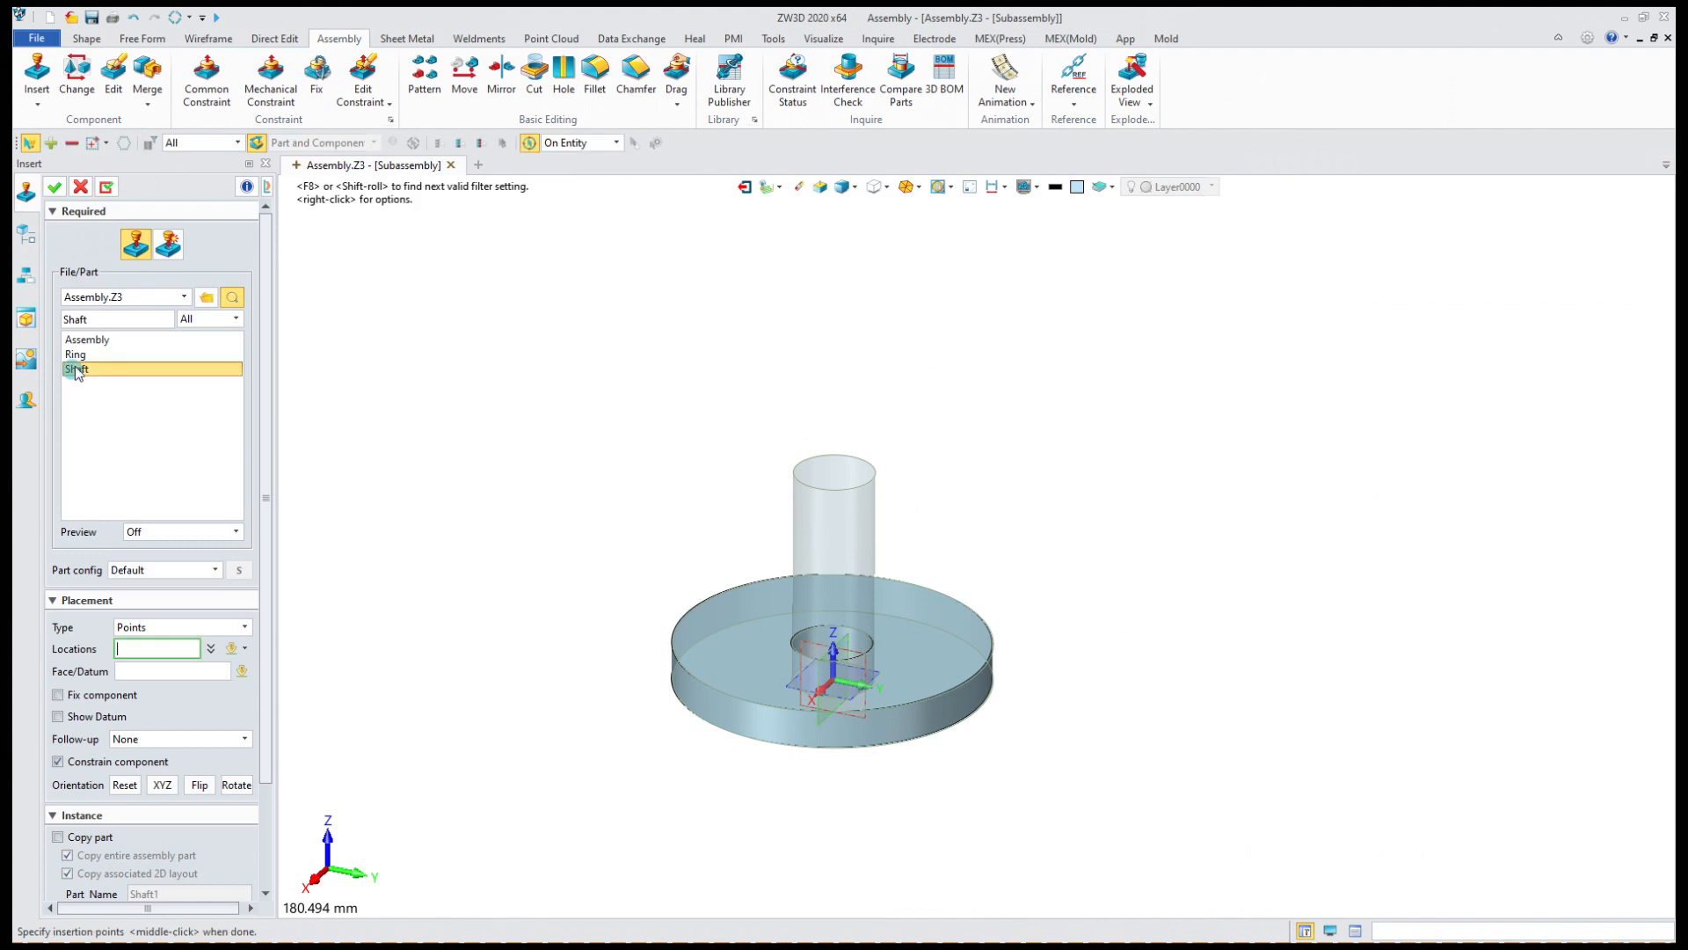
click(970, 541)
middle_click(914, 552)
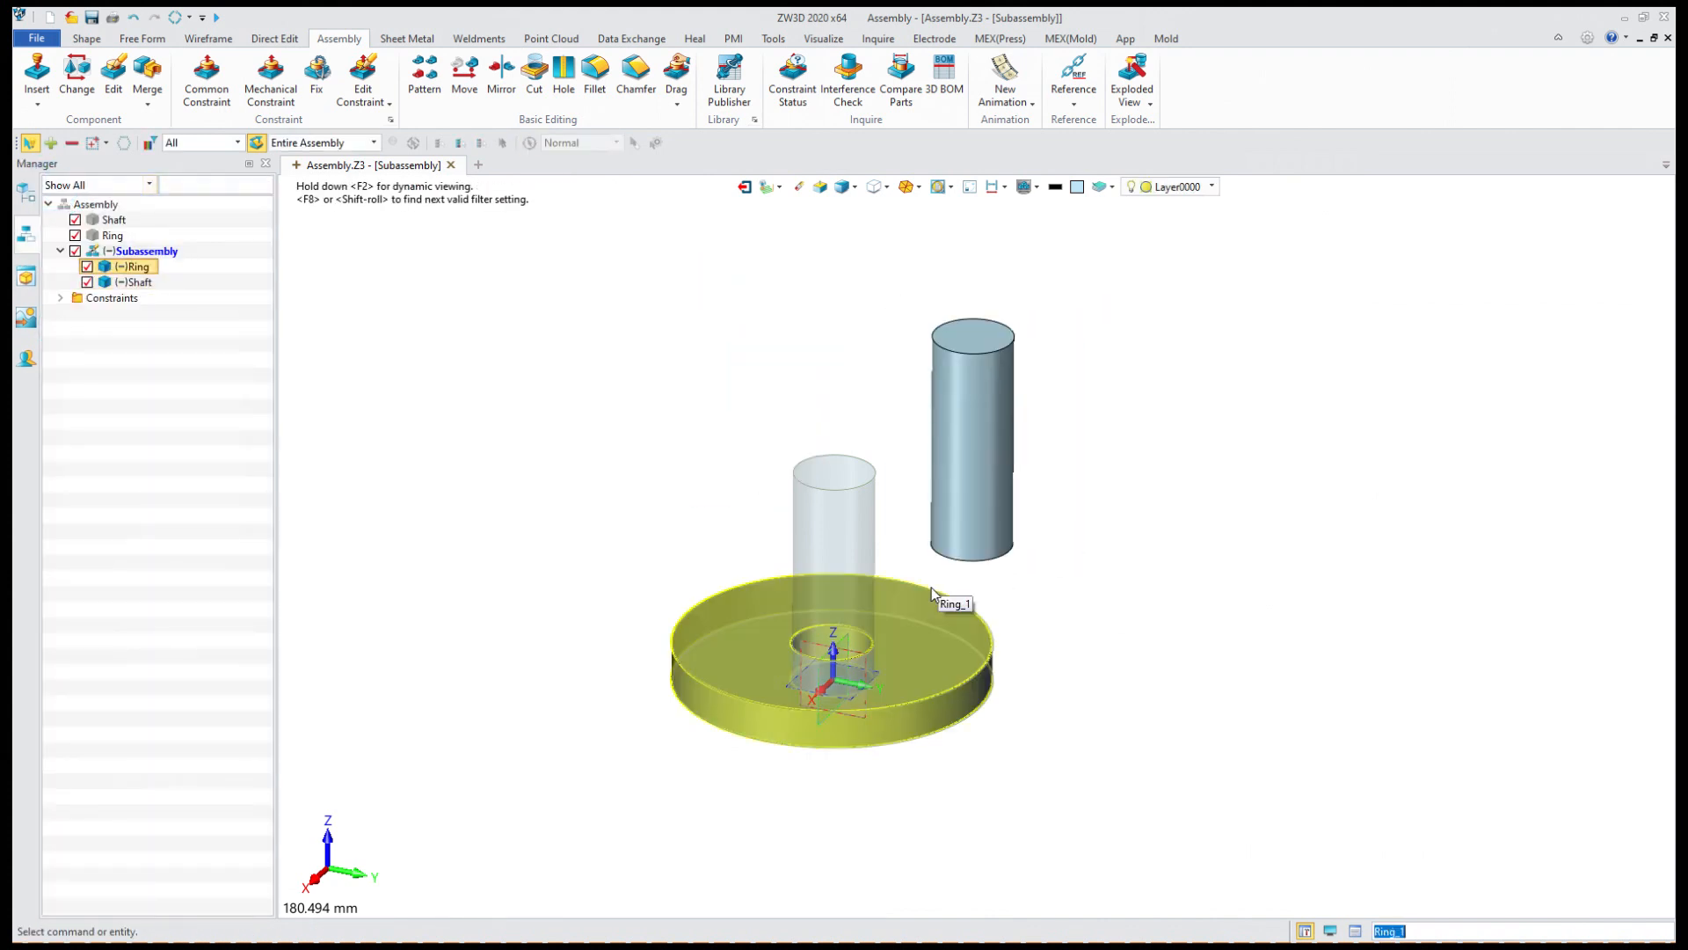
Move the Subassembly's Ring clear of the original pair and place its Shaft just above the Ring's hole.
drag(928, 635, 1129, 551)
click(955, 459)
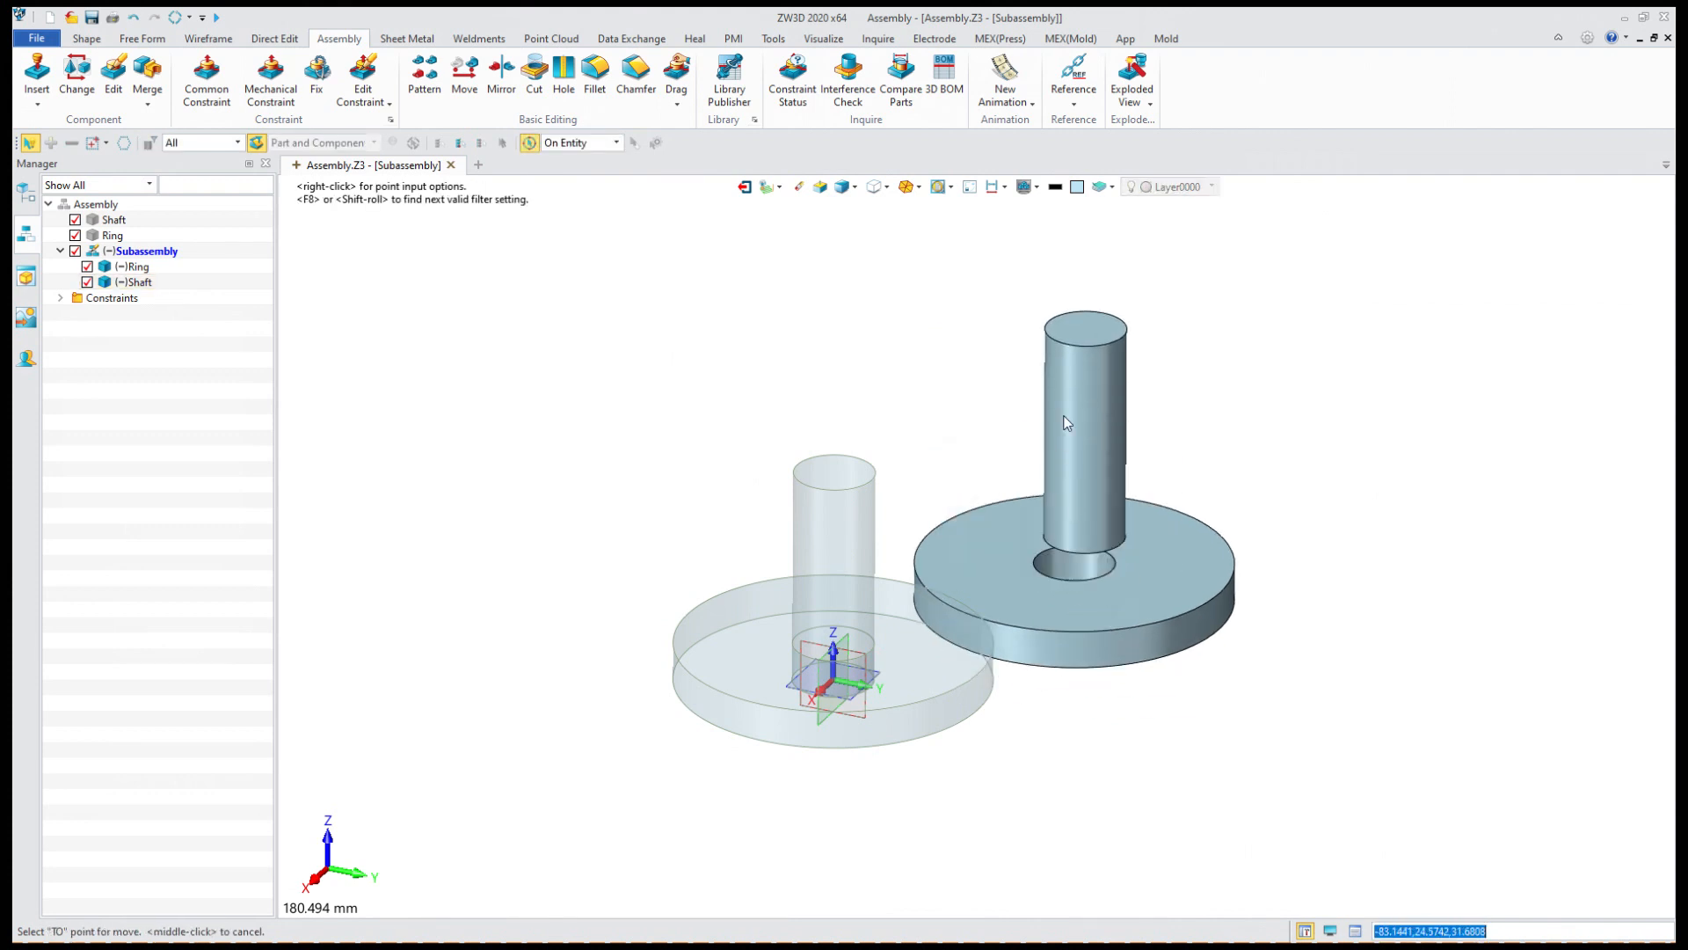
click(1059, 387)
click(906, 335)
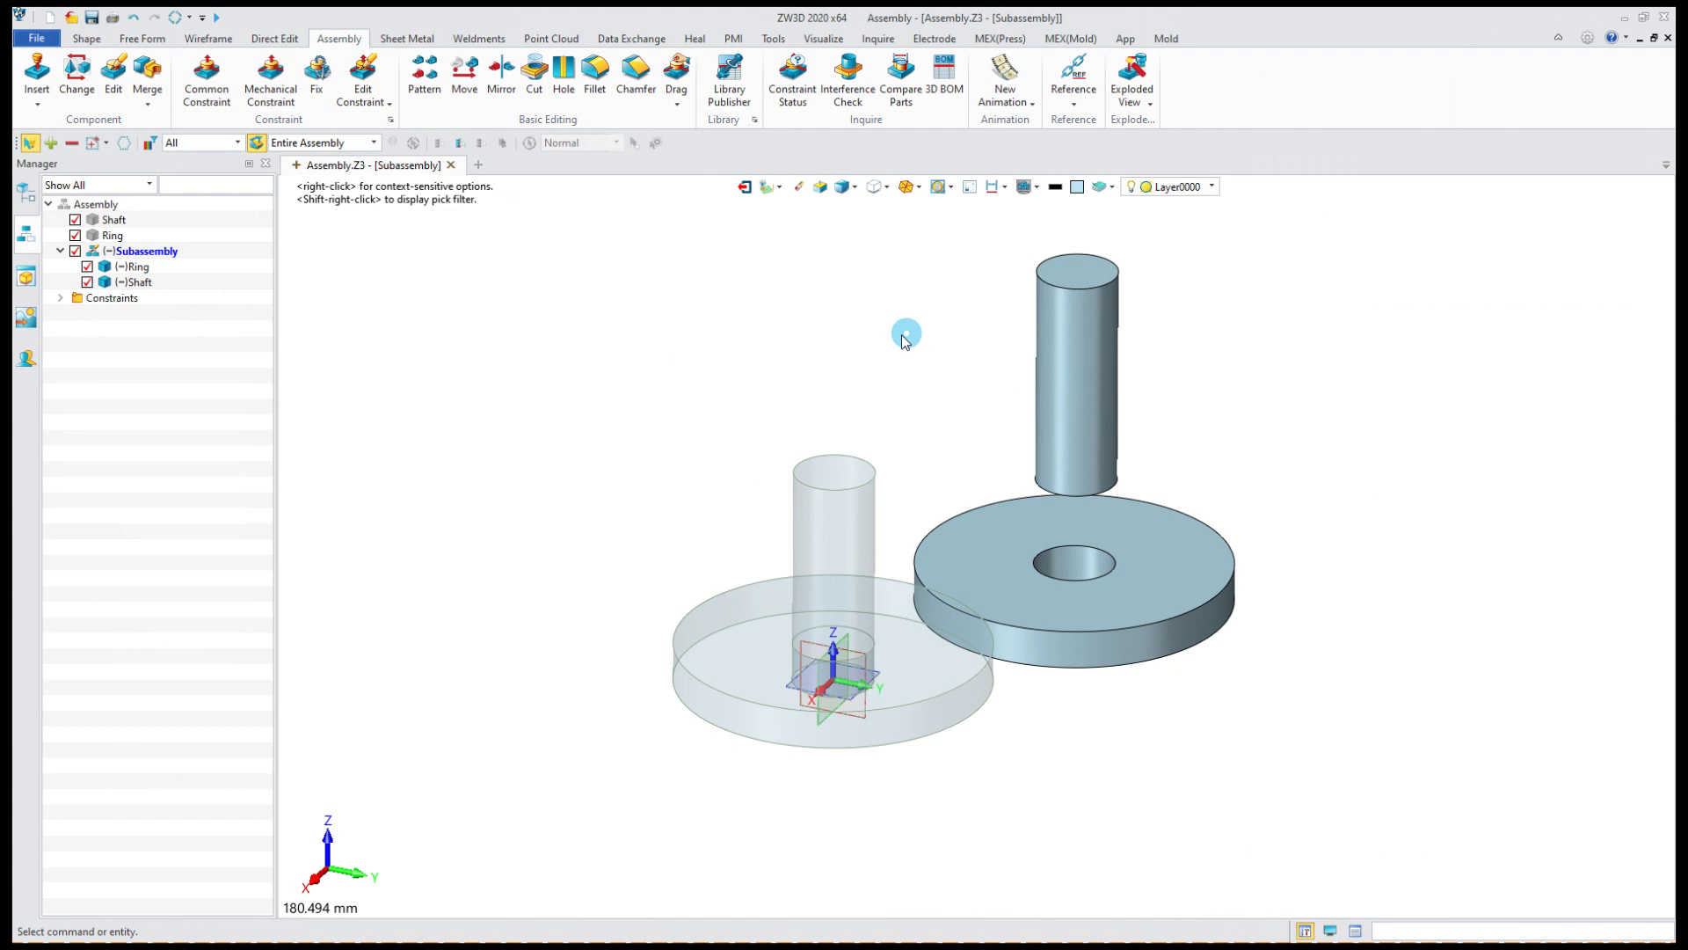
Return to the top-level assembly and move the Subassembly as one unit farther away from the constrained Shaft and Ring.
click(745, 187)
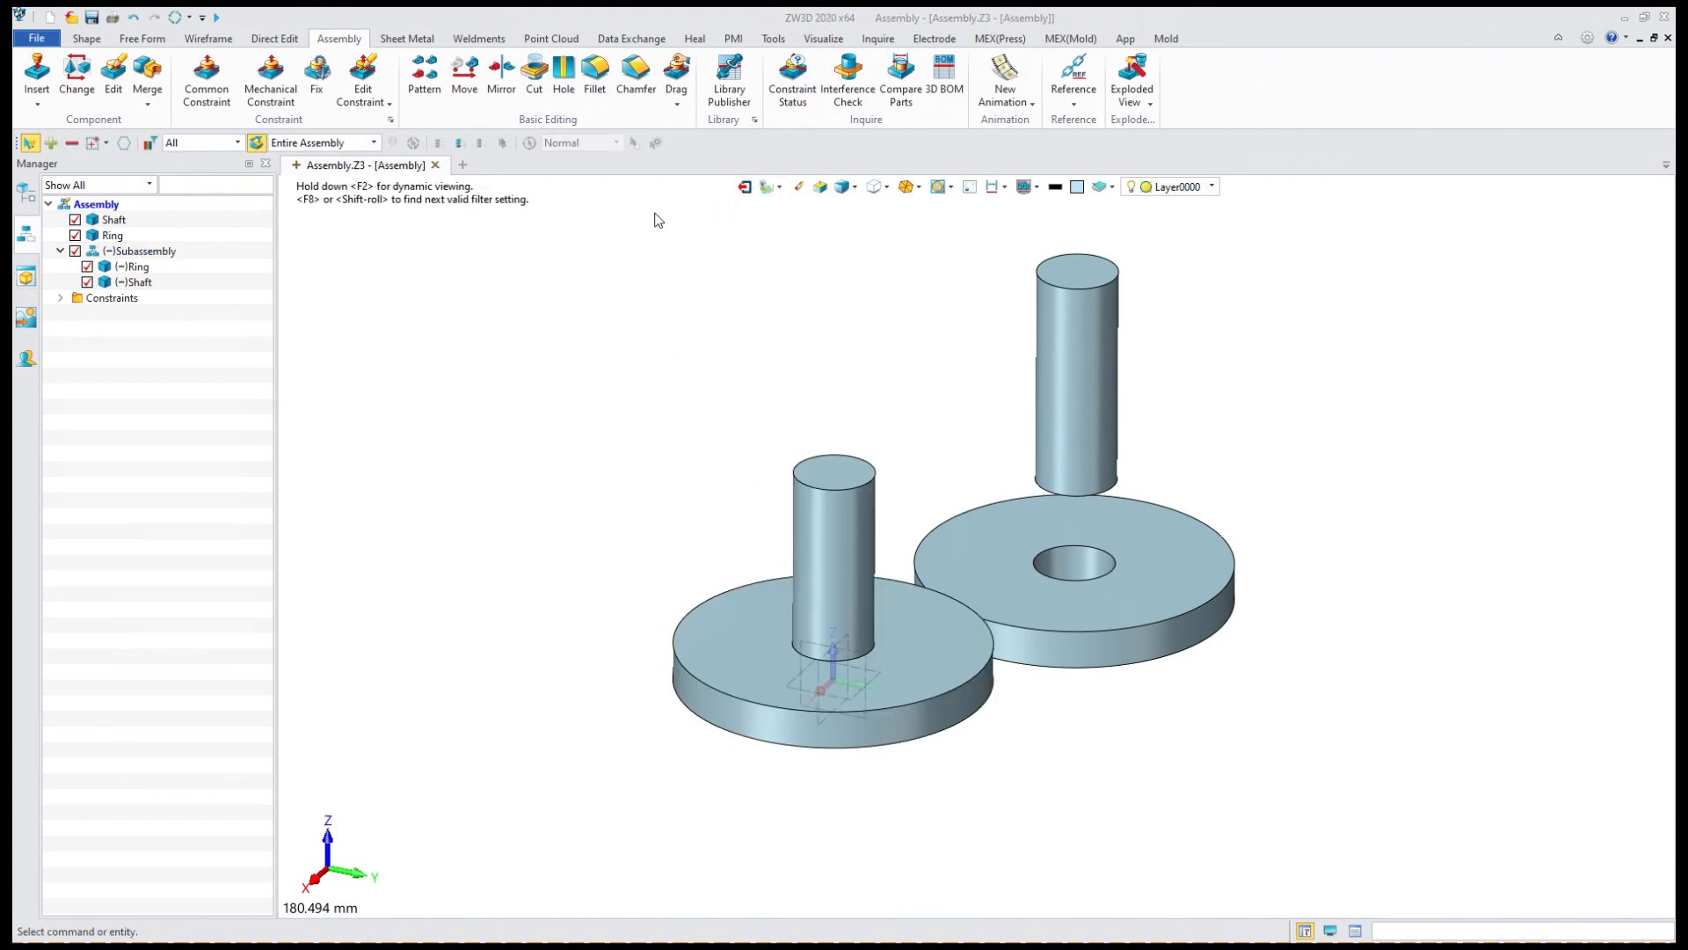
click(59, 251)
click(141, 253)
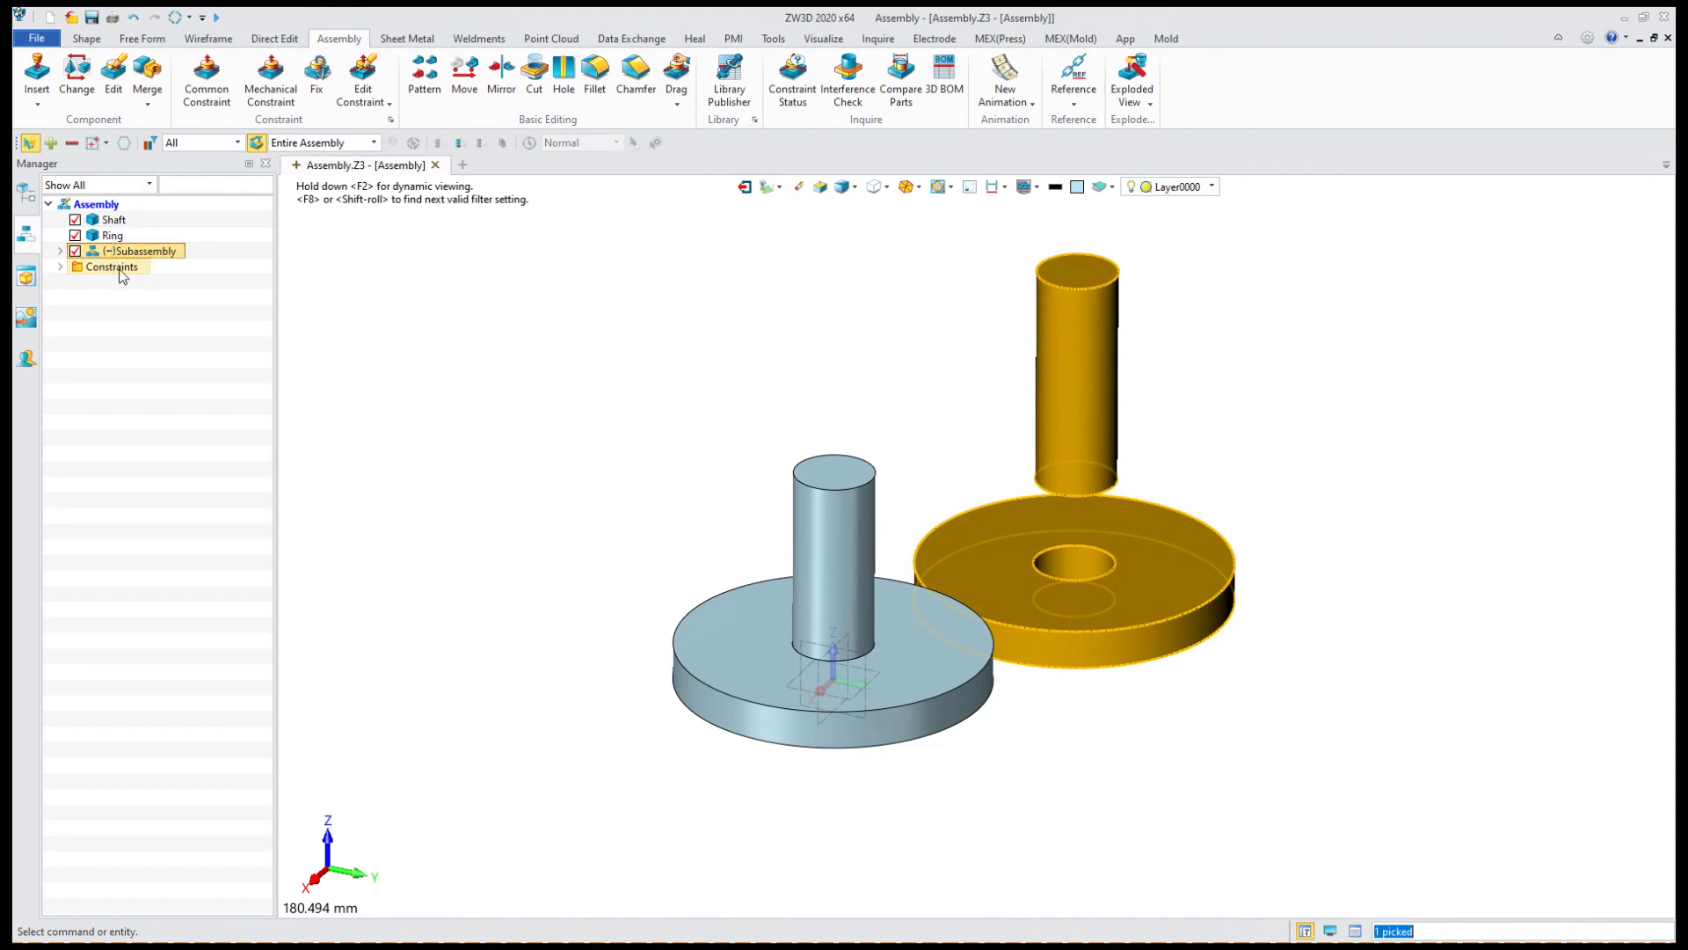
drag(1070, 398, 866, 388)
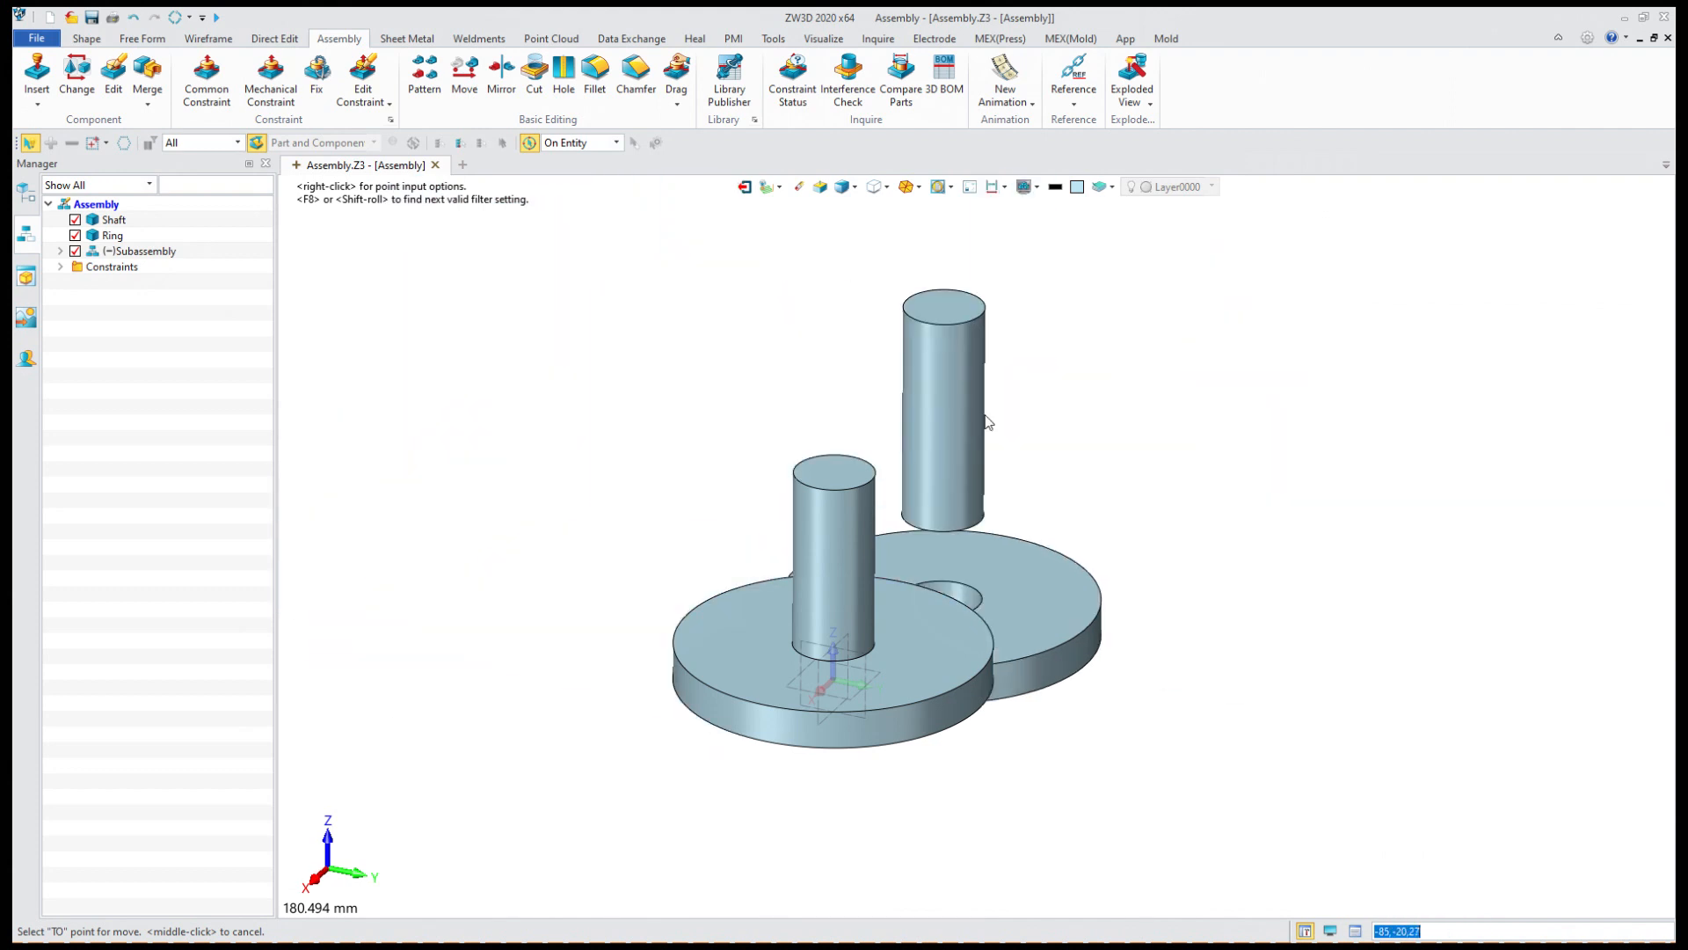
click(1206, 376)
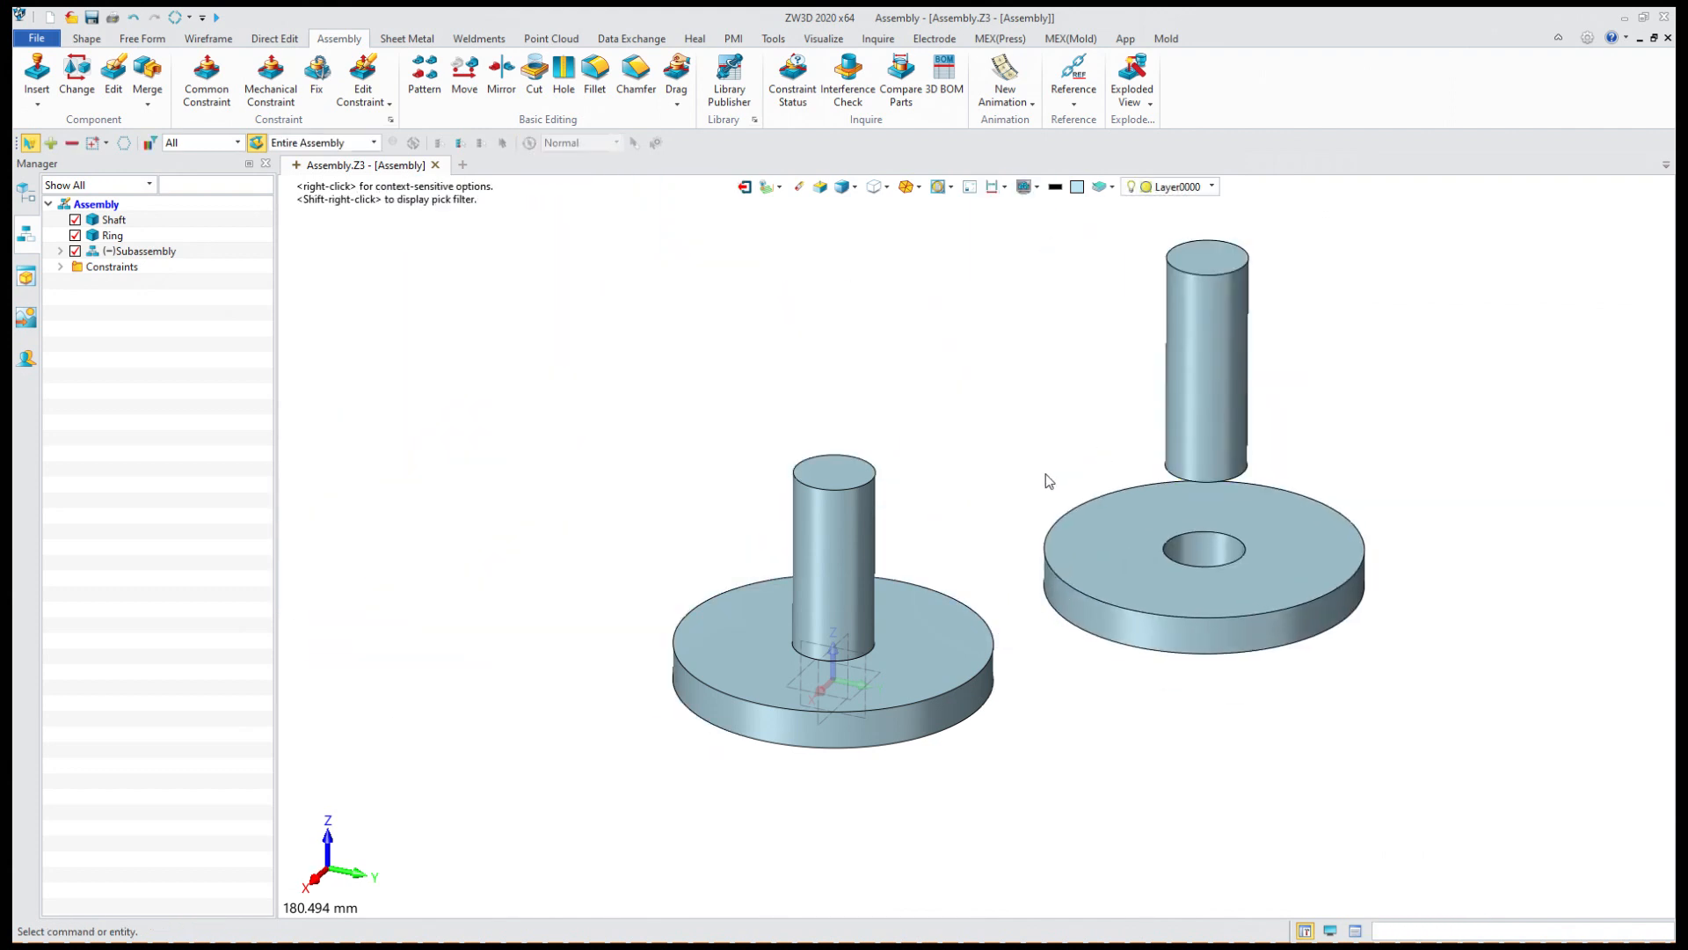